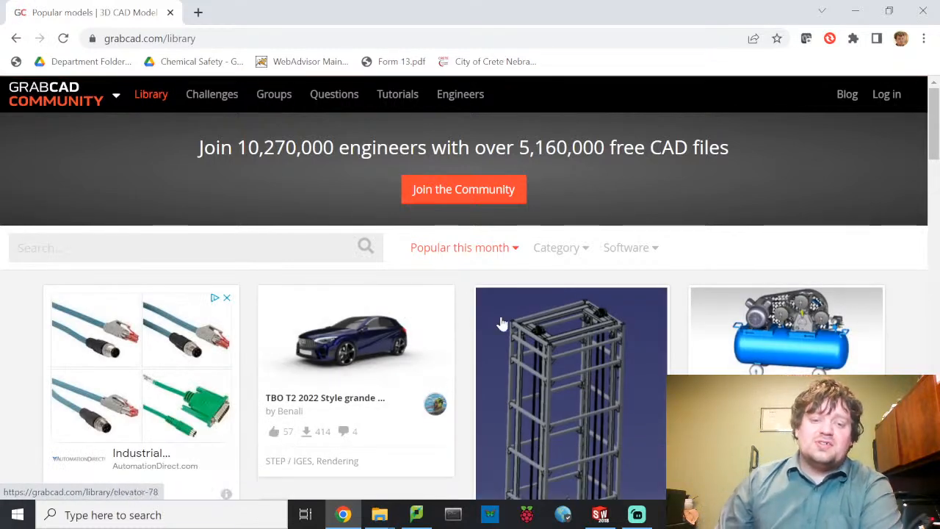
- Scroll through the Library's 'Popular this month' models and go to page 2
scroll(506, 317, down, 7)
scroll(512, 318, down, 7)
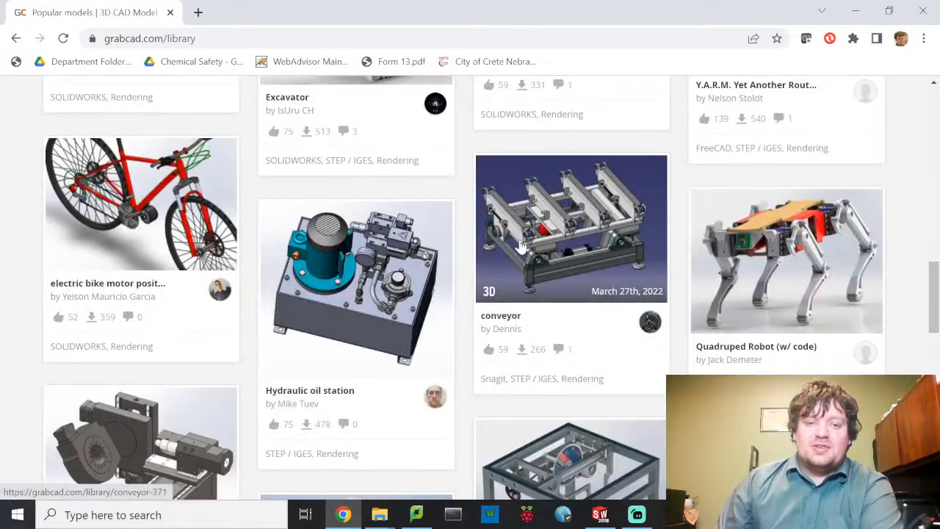
scroll(520, 247, up, 1)
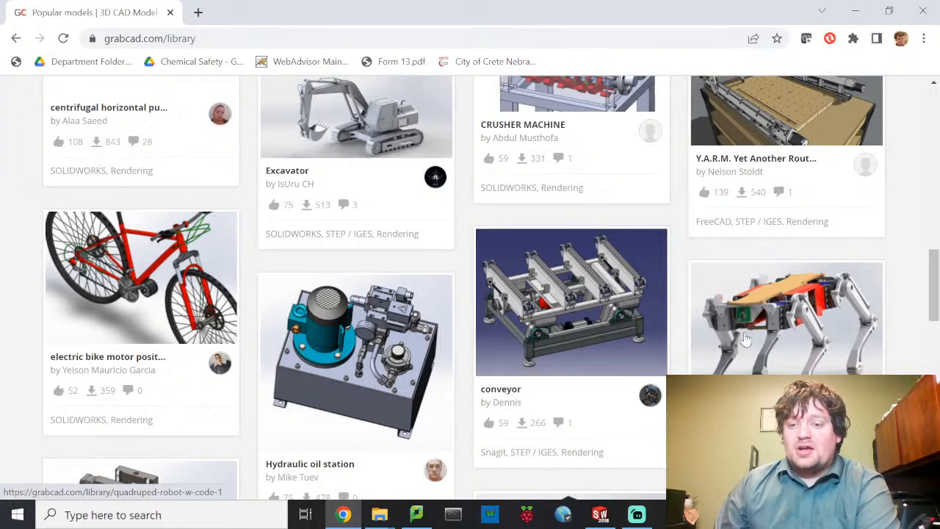
scroll(645, 255, down, 2)
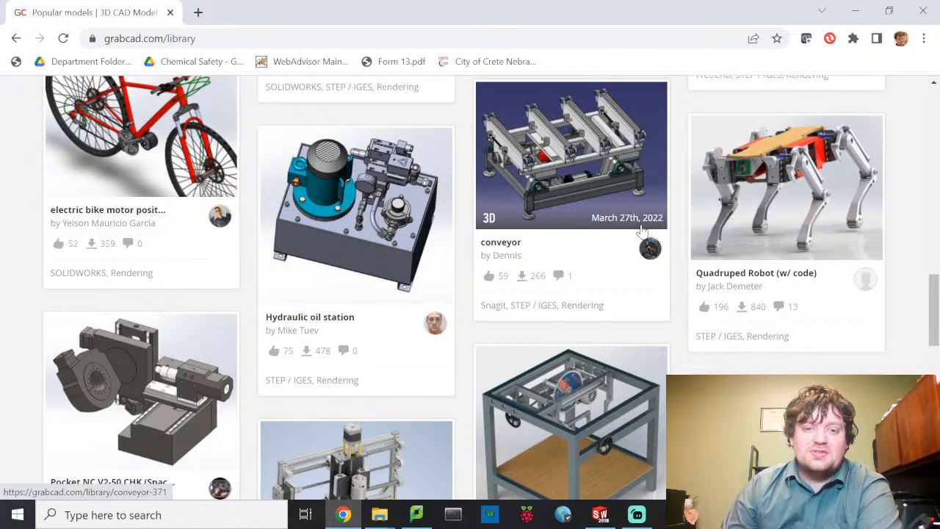
scroll(699, 297, down, 3)
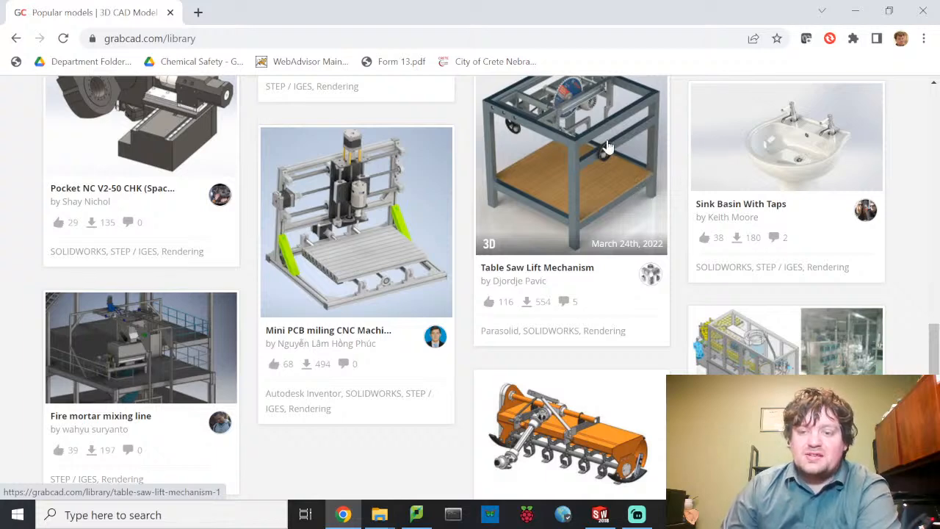
scroll(607, 147, down, 6)
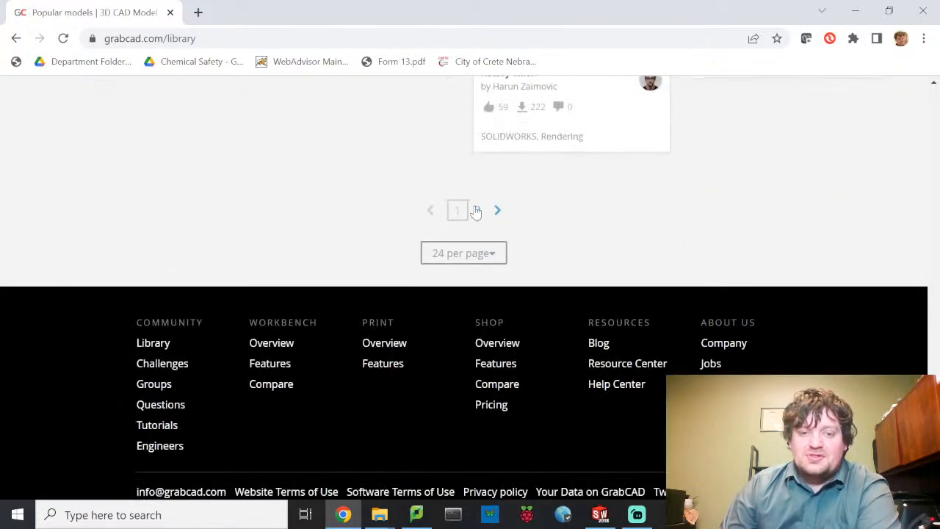
click(477, 210)
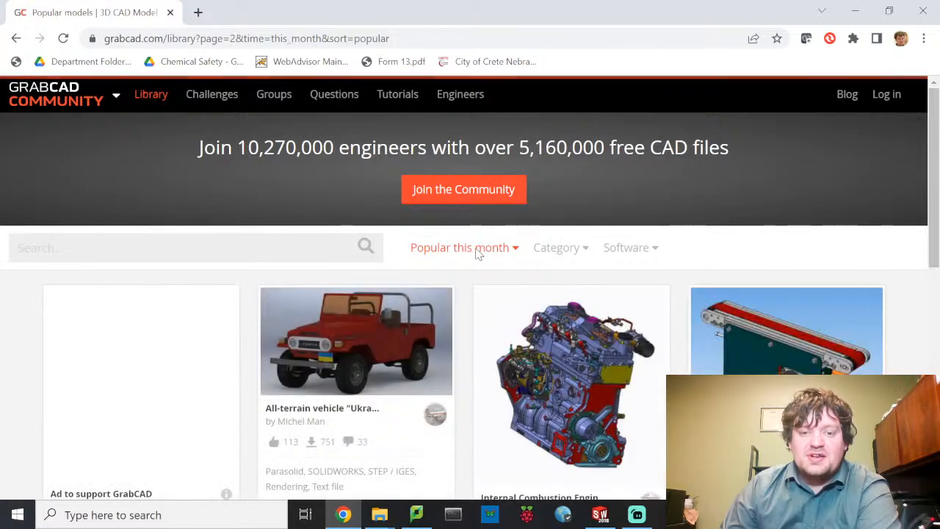
- Look over page 2 of popular models, clearing the highlight on the 5,160,000 figure
scroll(549, 269, down, 2)
scroll(552, 266, up, 2)
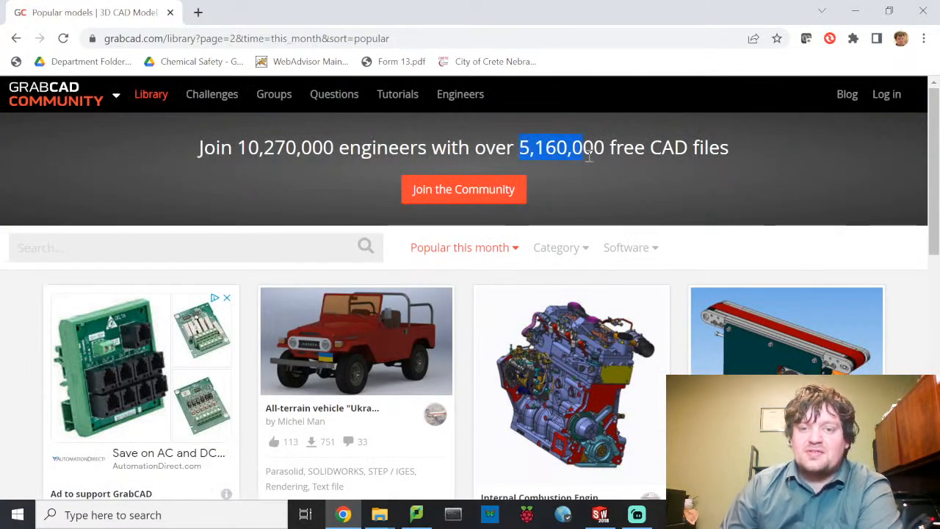
click(677, 180)
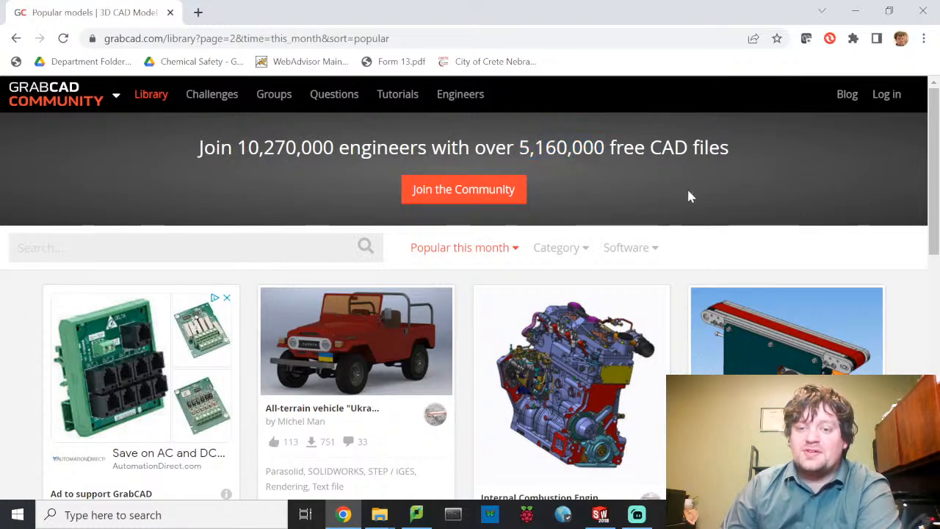
scroll(689, 264, down, 5)
scroll(689, 265, up, 5)
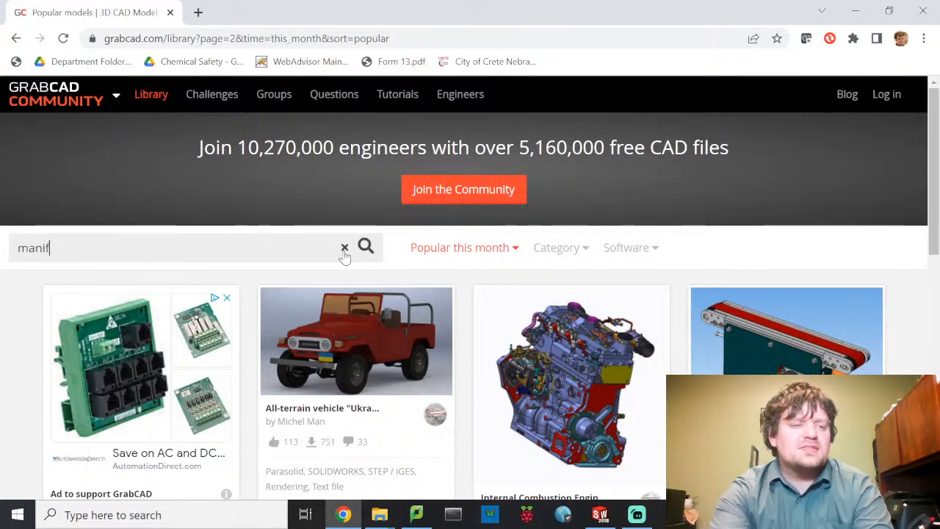
- Search the library for 'manifold', then for 'motor', and scroll through the motor results
key(Return)
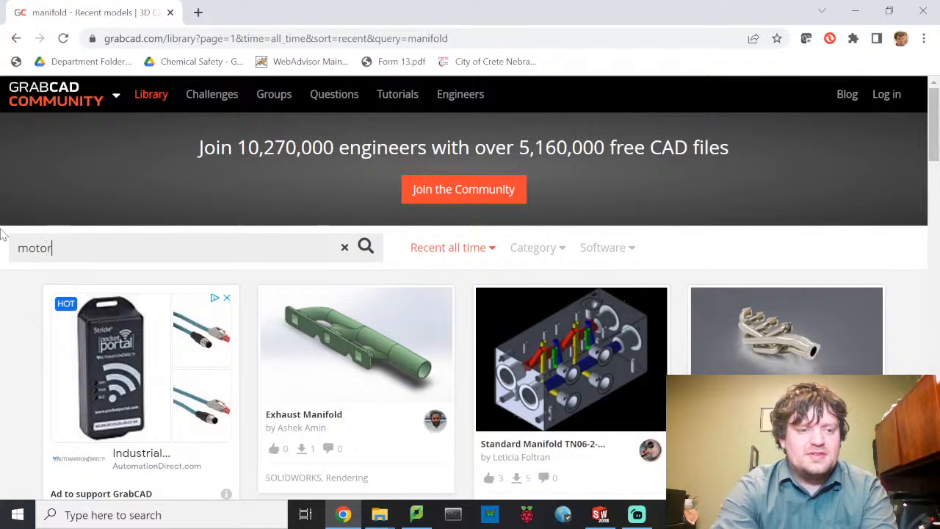
key(Return)
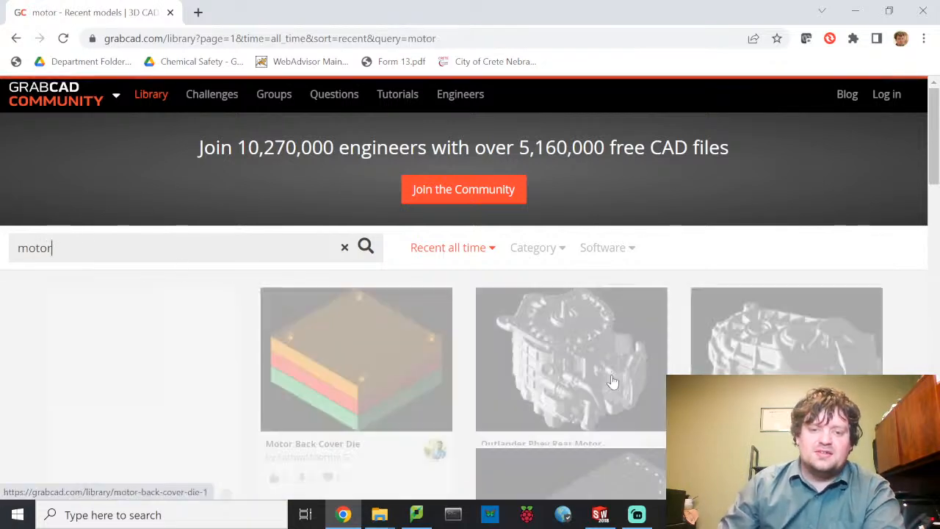
scroll(721, 330, down, 2)
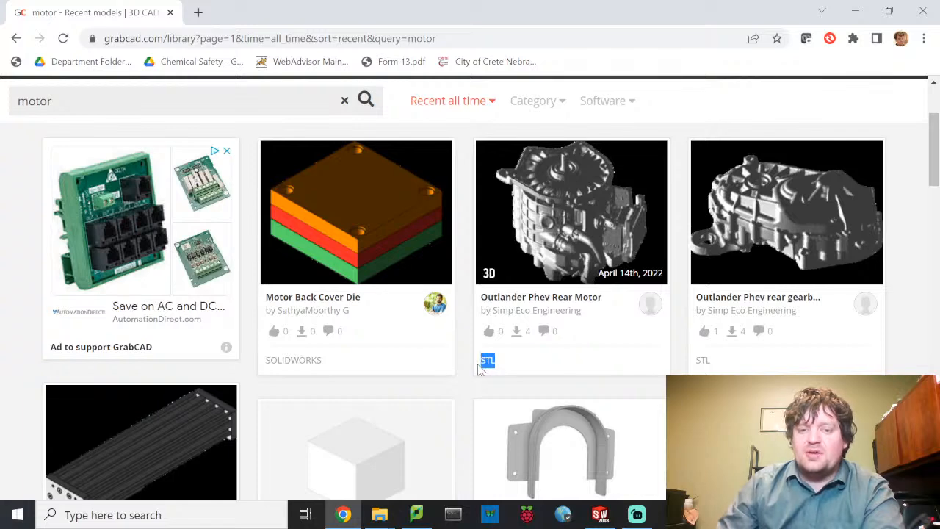
scroll(627, 255, down, 5)
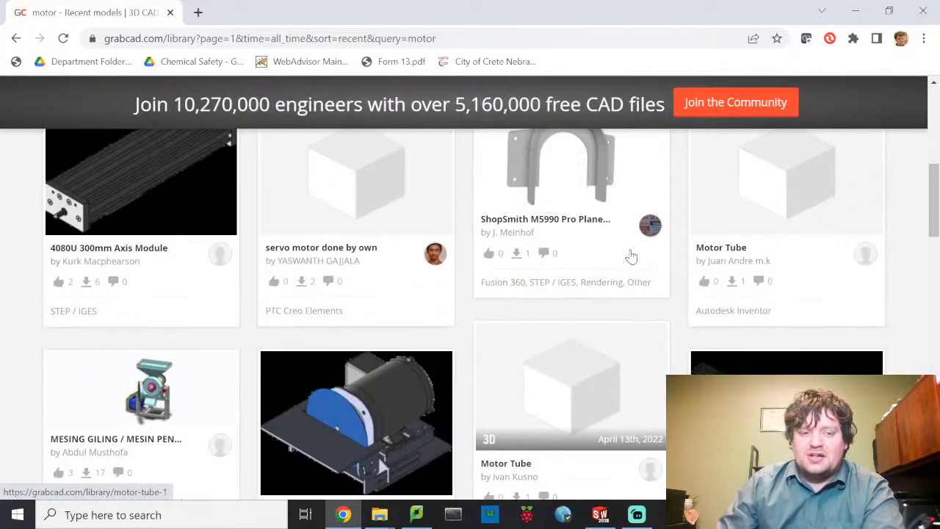
scroll(639, 257, down, 2)
scroll(651, 261, down, 1)
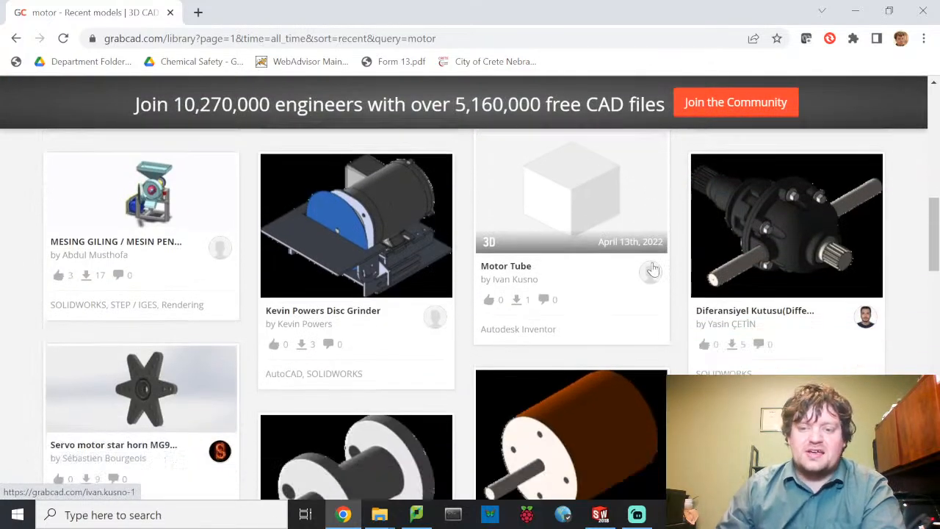
scroll(551, 328, up, 8)
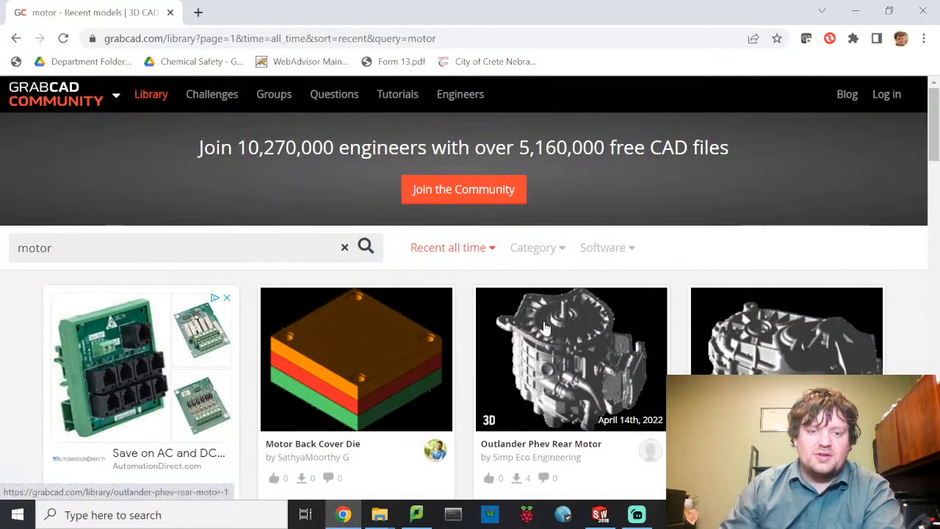
- Filter the motor results by software to SOLIDWORKS models only
click(615, 249)
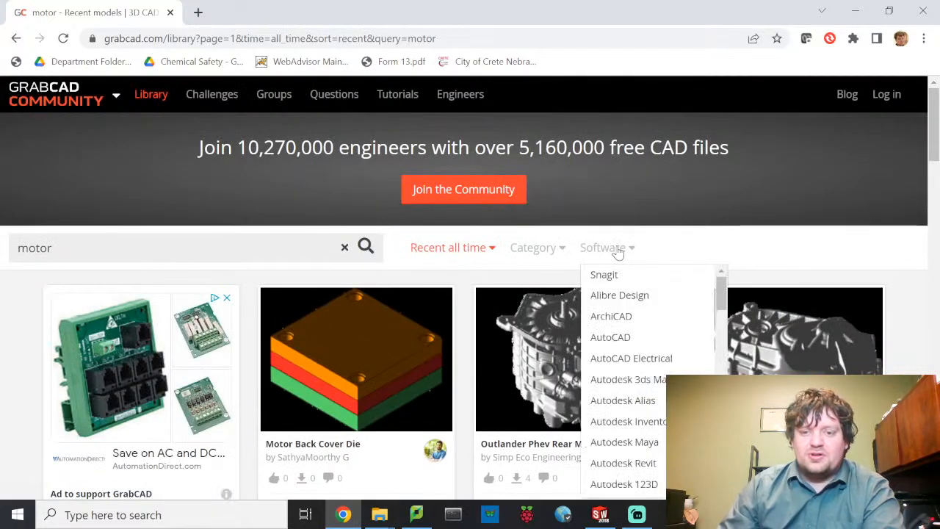
scroll(628, 307, down, 10)
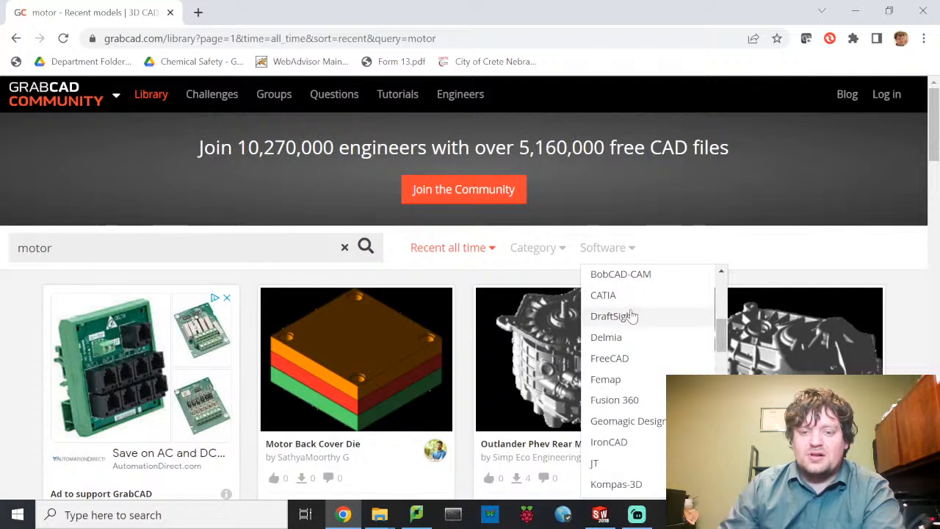
scroll(645, 362, down, 5)
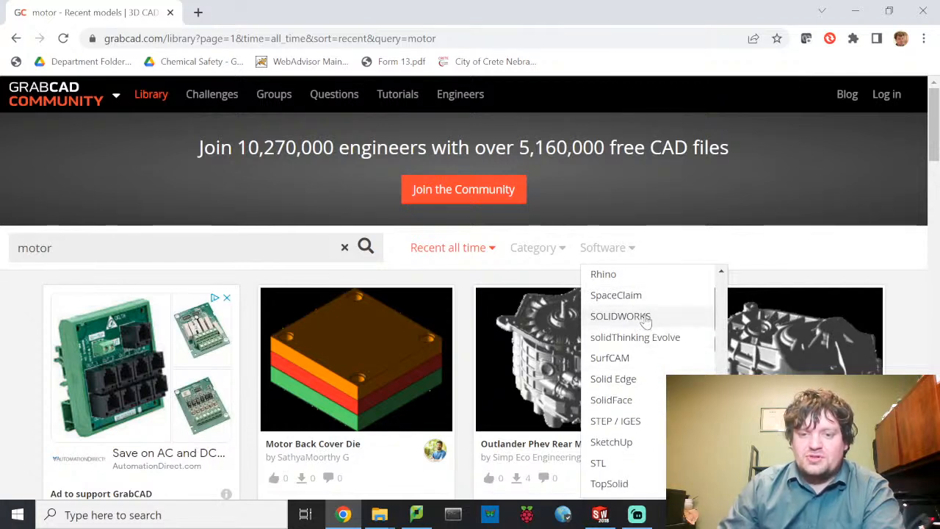
click(659, 321)
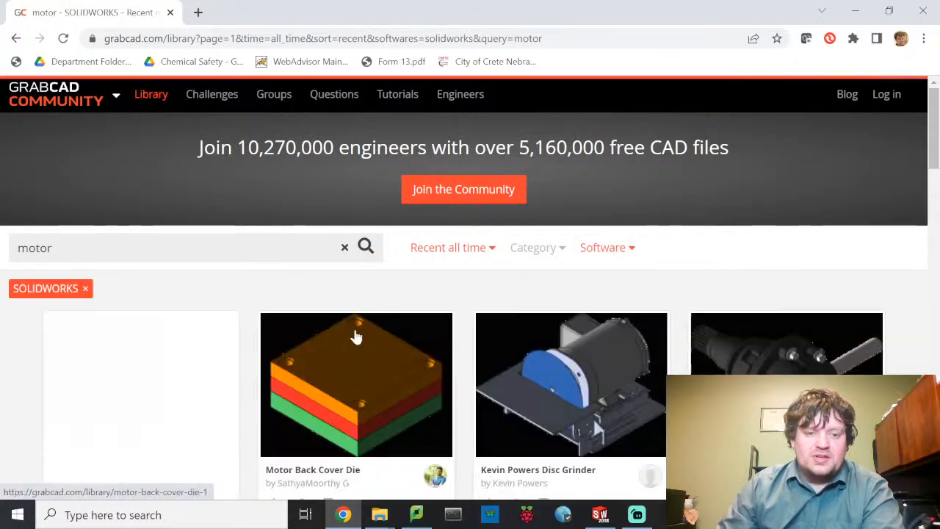
- Scroll down through the SOLIDWORKS 'motor' results and open their page 2
scroll(507, 268, down, 3)
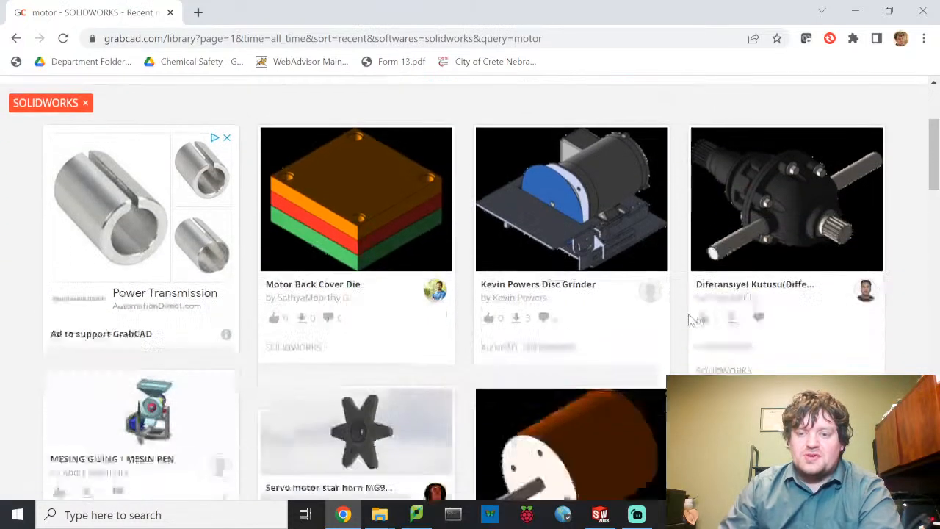
scroll(602, 208, up, 1)
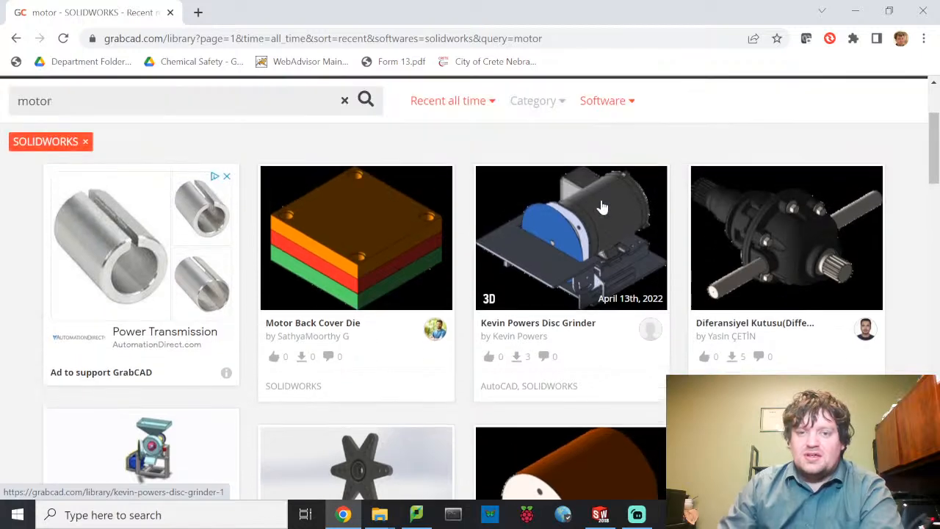
scroll(602, 246, down, 2)
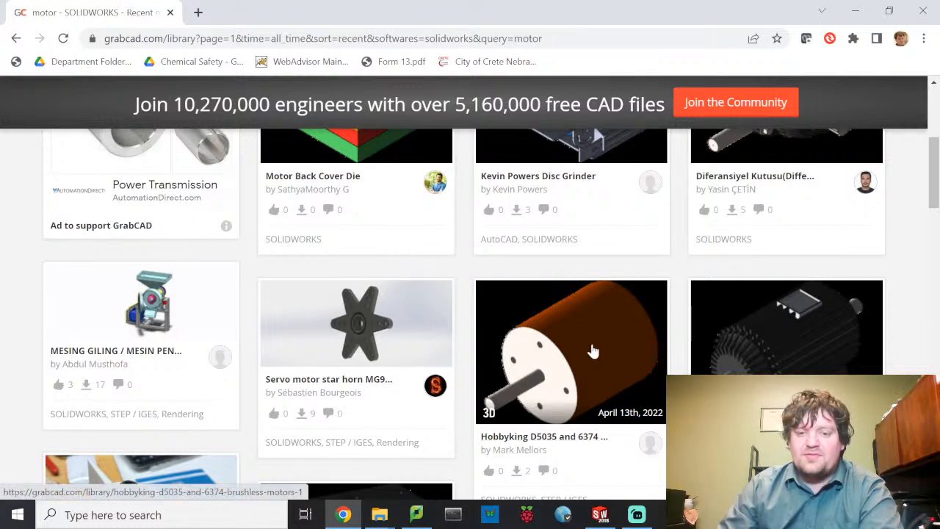
scroll(567, 343, down, 2)
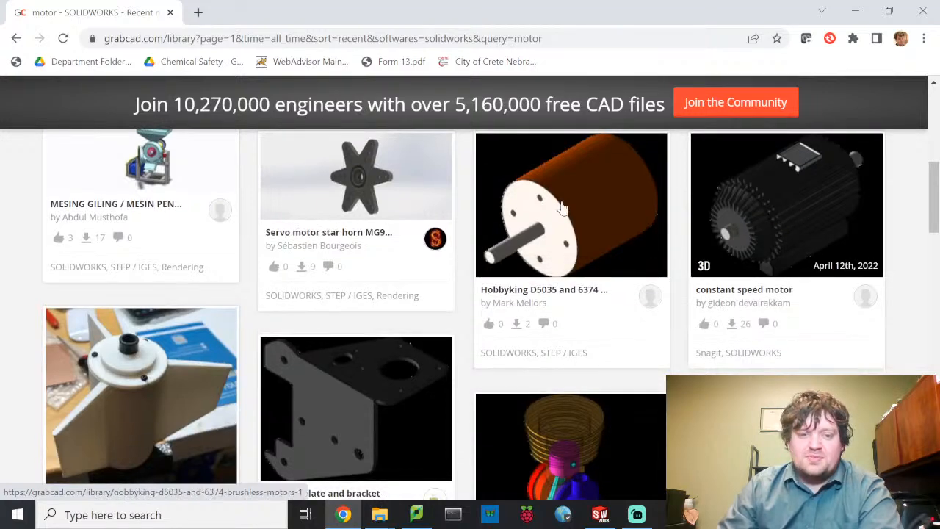
scroll(649, 255, down, 2)
scroll(649, 255, down, 6)
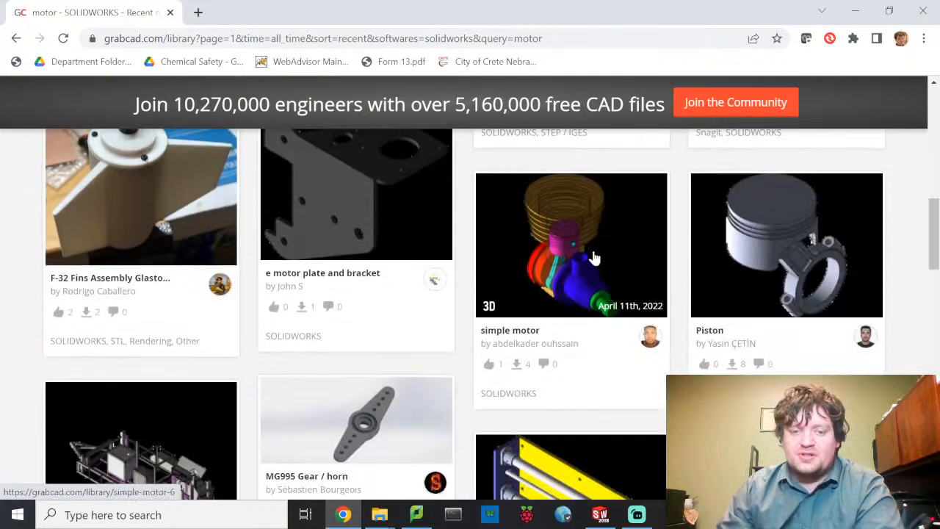
scroll(592, 257, down, 5)
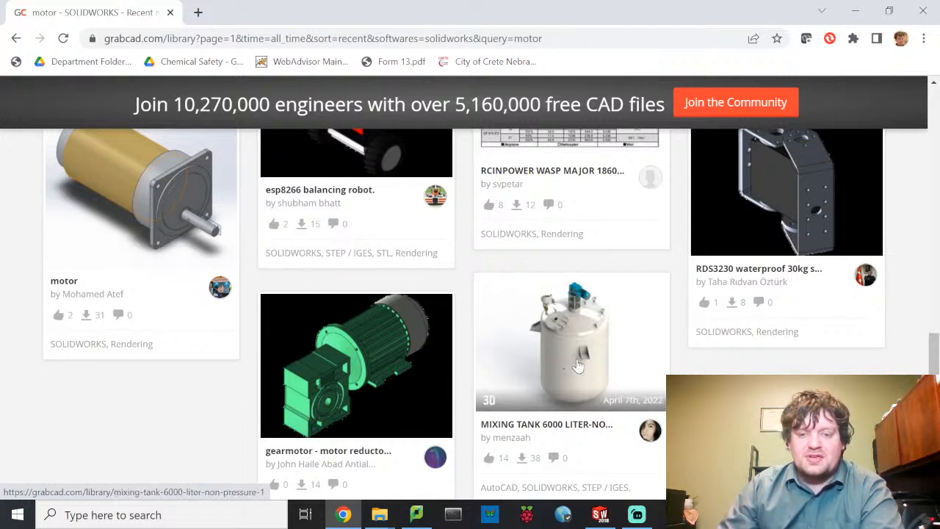
scroll(547, 338, down, 5)
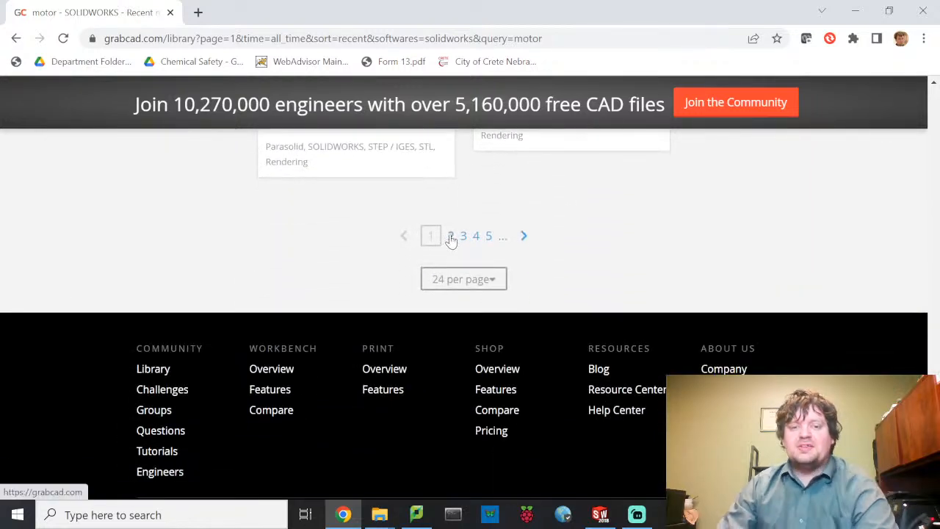
click(450, 236)
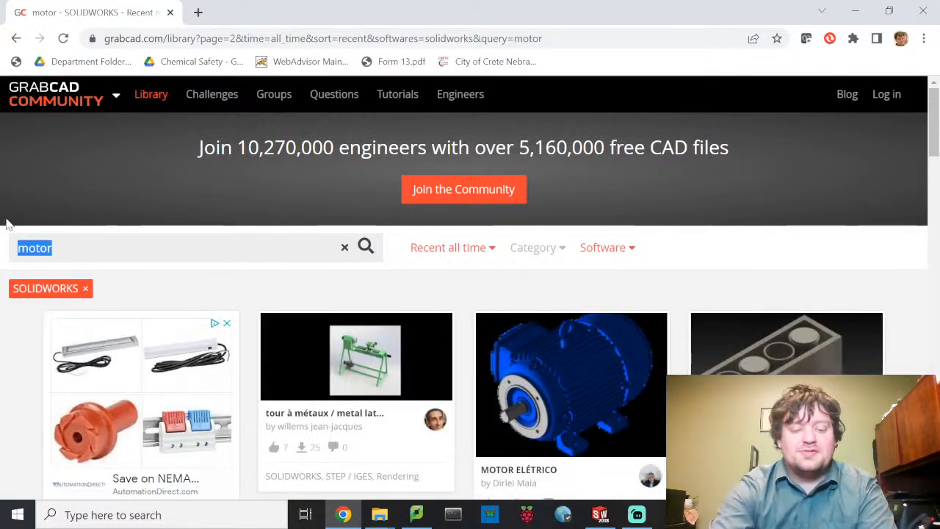
- Search the library for 'vacuum' models and go to page 2 of the results
text(vacuum)
key(Return)
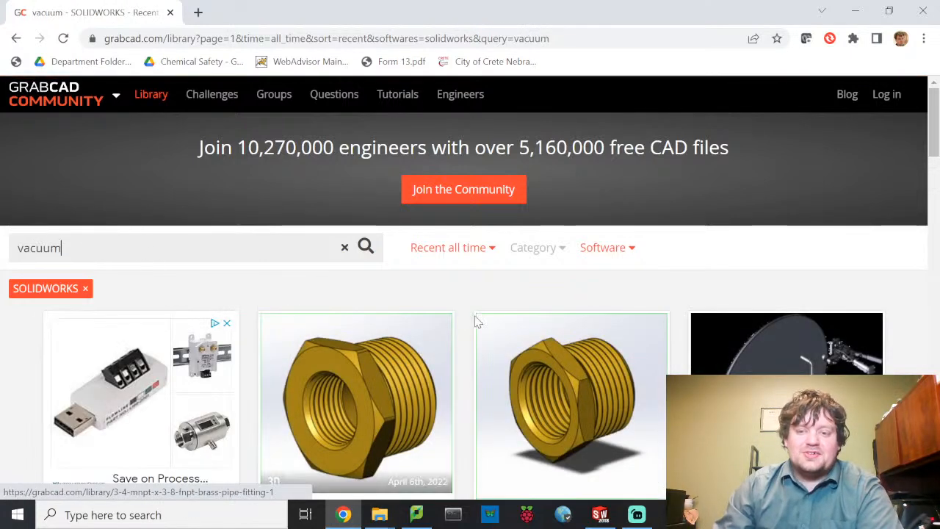
scroll(411, 319, down, 2)
scroll(412, 319, down, 3)
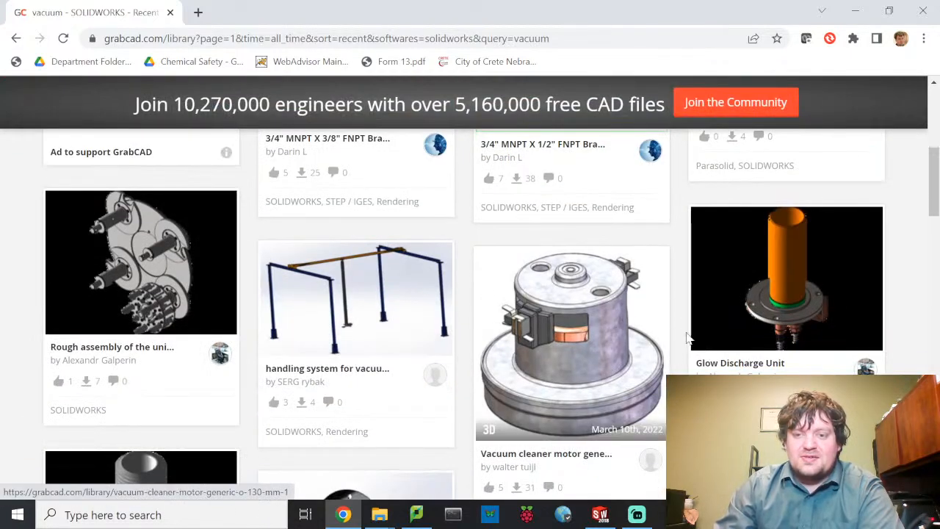
scroll(709, 330, down, 5)
scroll(597, 317, up, 1)
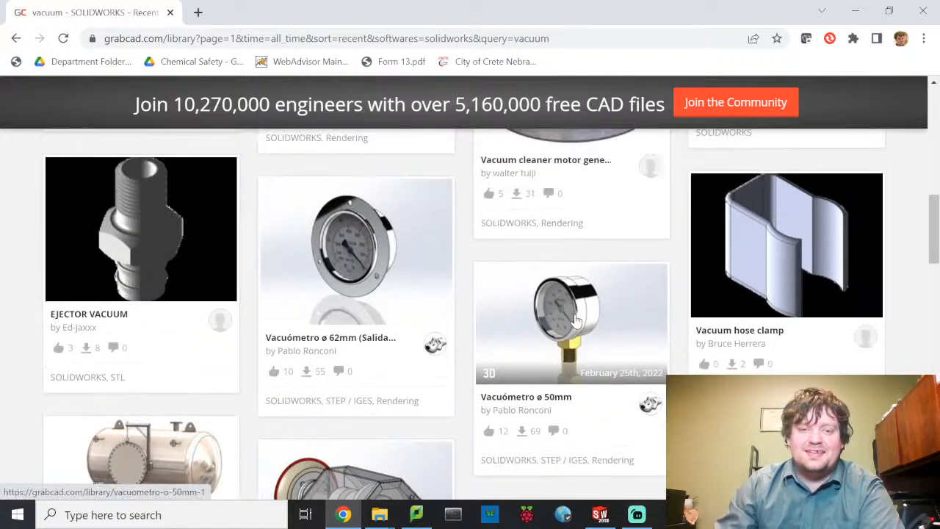
scroll(622, 315, down, 3)
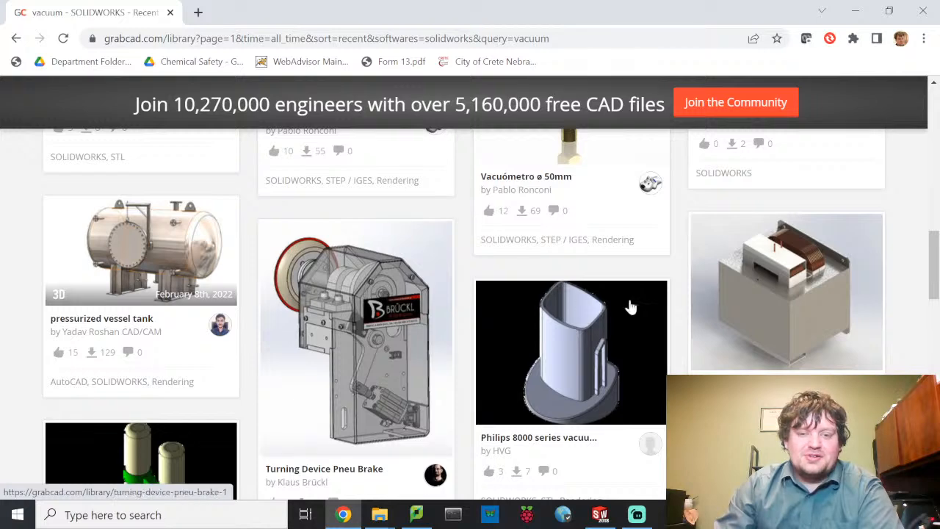
scroll(709, 331, down, 5)
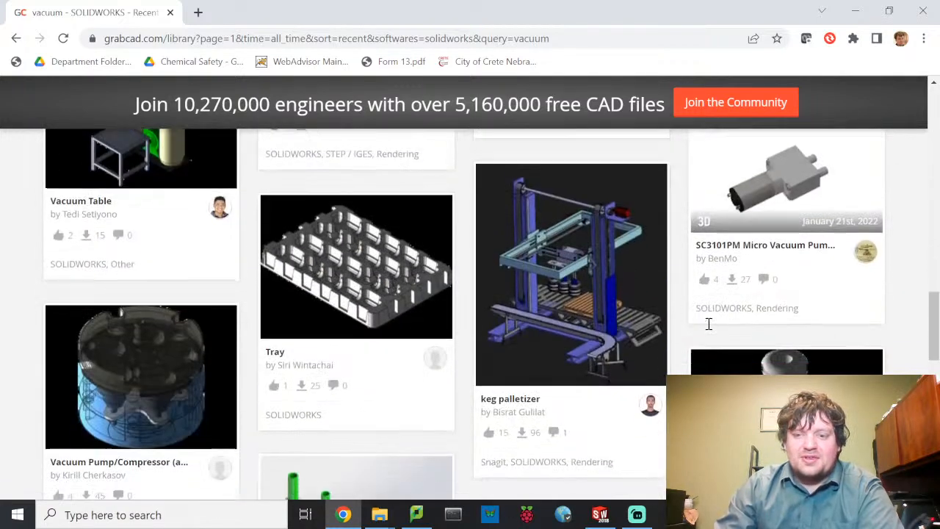
scroll(709, 323, down, 6)
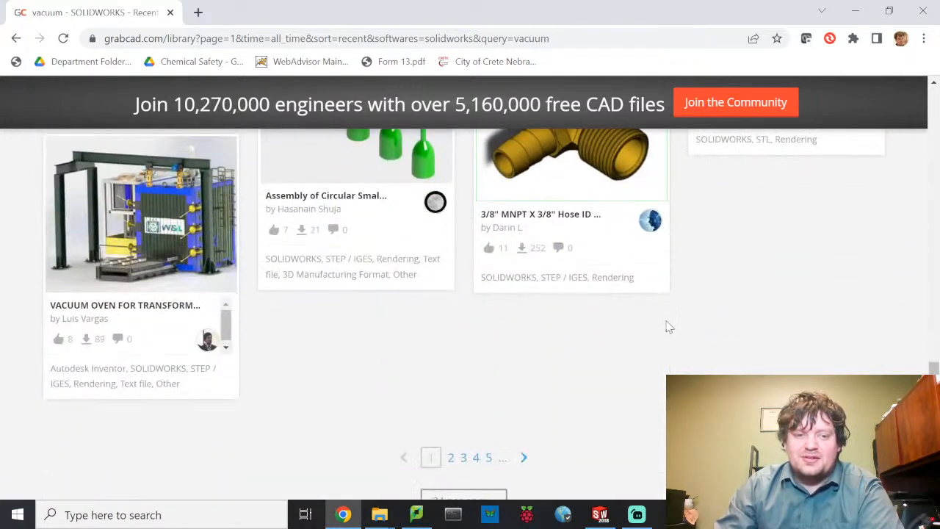
scroll(610, 330, down, 2)
click(451, 312)
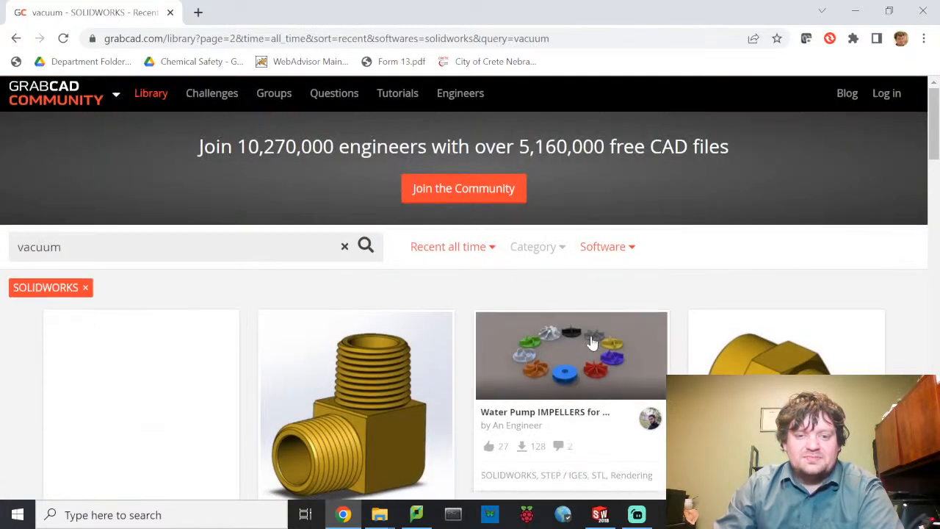
- Scroll through page 2 and open the vacuum cleaner model's page
scroll(581, 339, down, 1)
scroll(593, 343, down, 3)
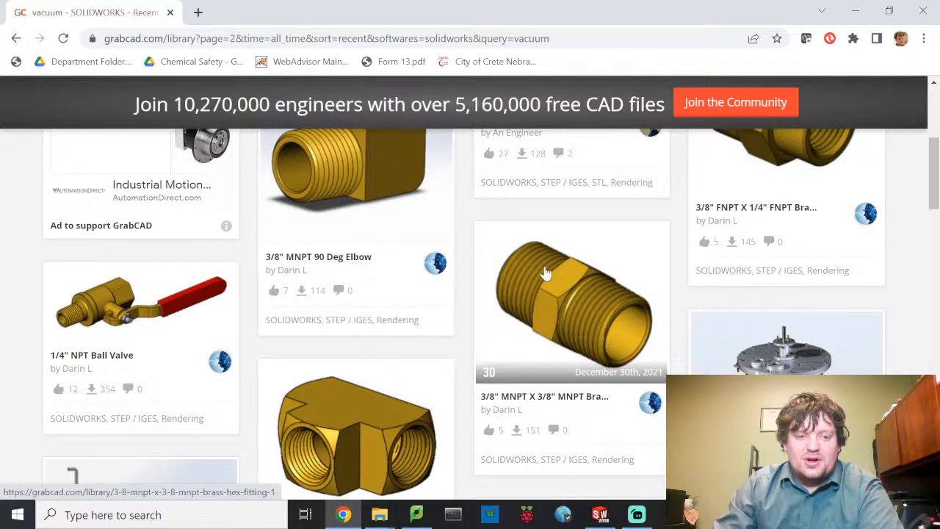
scroll(545, 273, down, 4)
scroll(552, 272, up, 2)
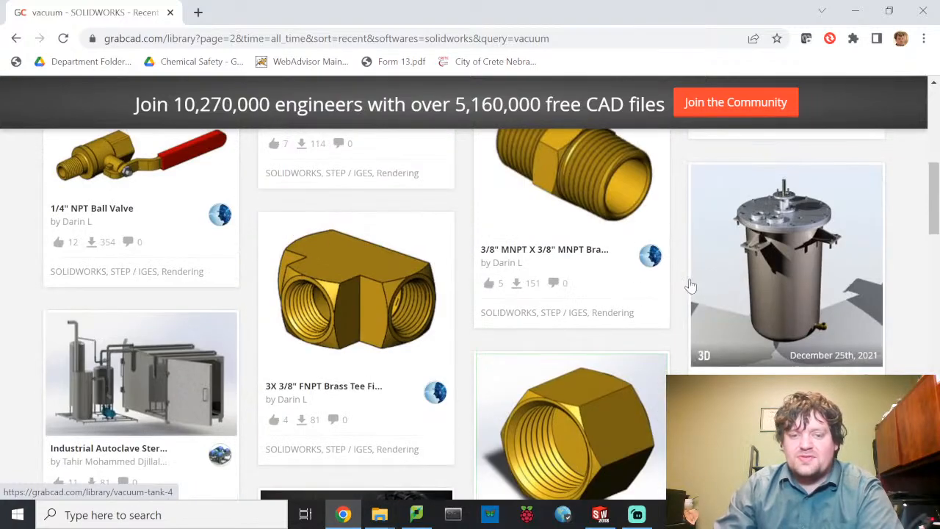
scroll(632, 288, down, 4)
scroll(529, 286, down, 4)
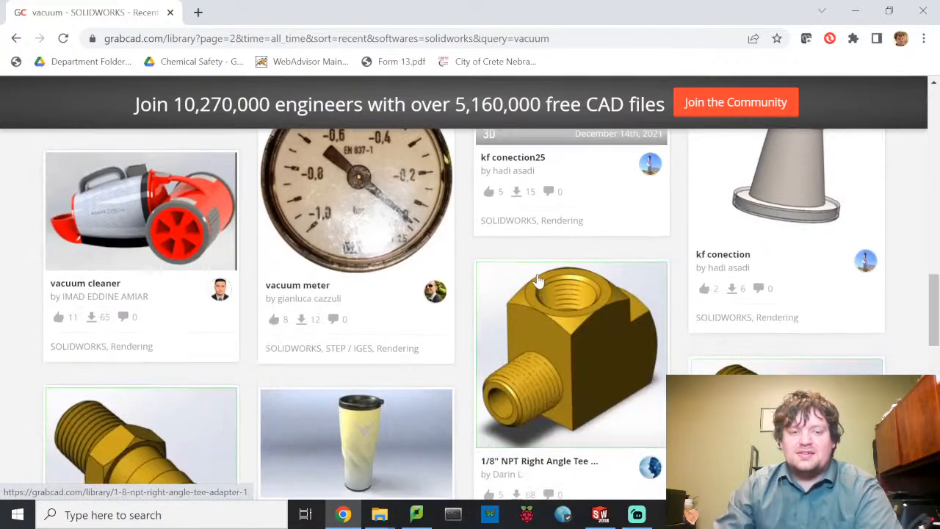
scroll(540, 278, down, 1)
scroll(540, 277, up, 1)
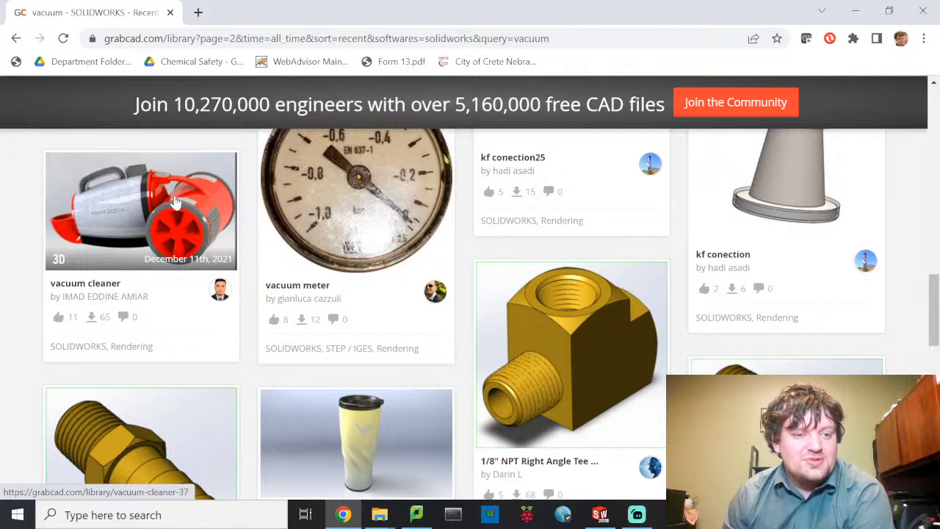
click(136, 224)
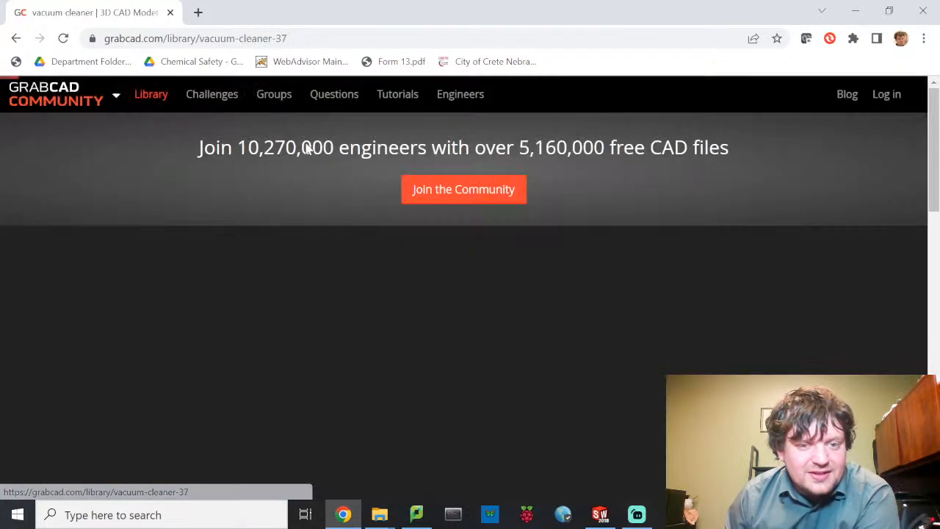
- Check the vacuum cleaner's file list and next gallery image, then return to page 2 results
scroll(546, 211, down, 1)
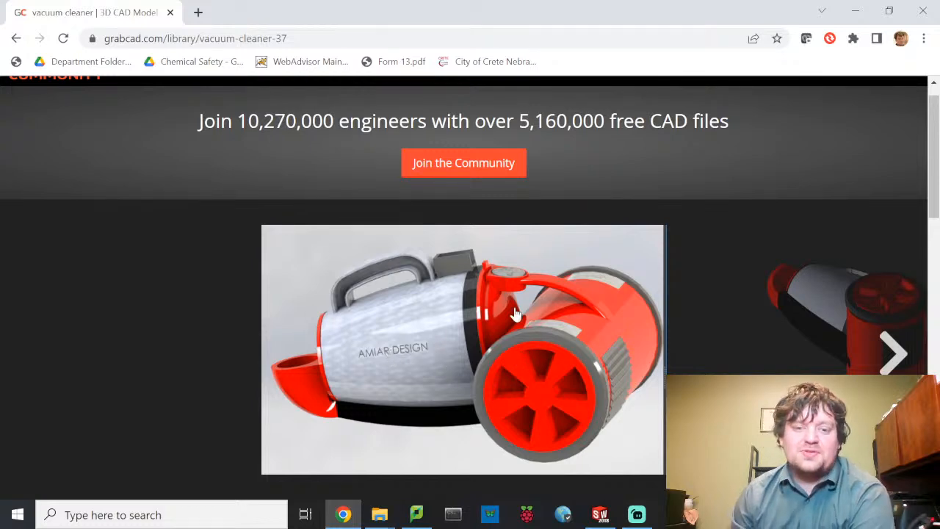
scroll(576, 334, down, 5)
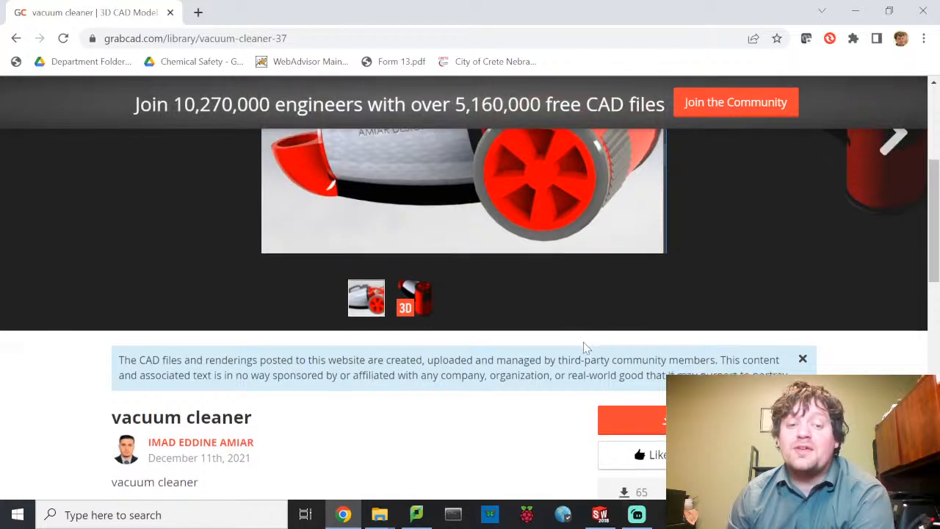
scroll(588, 345, down, 3)
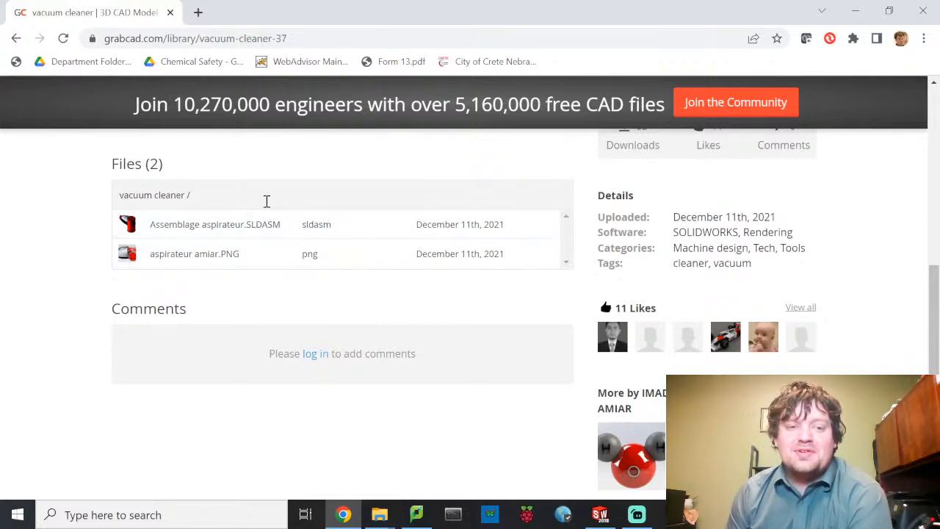
scroll(265, 197, up, 5)
scroll(257, 199, up, 3)
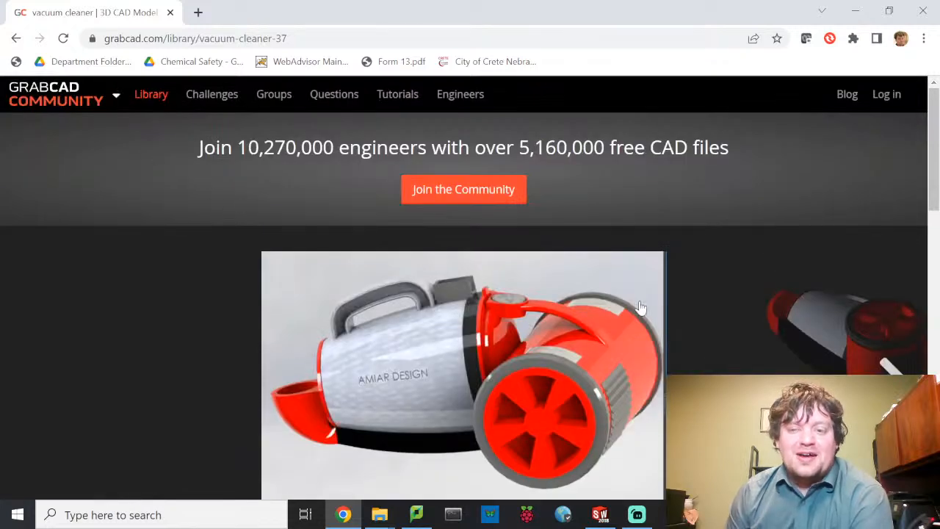
click(890, 379)
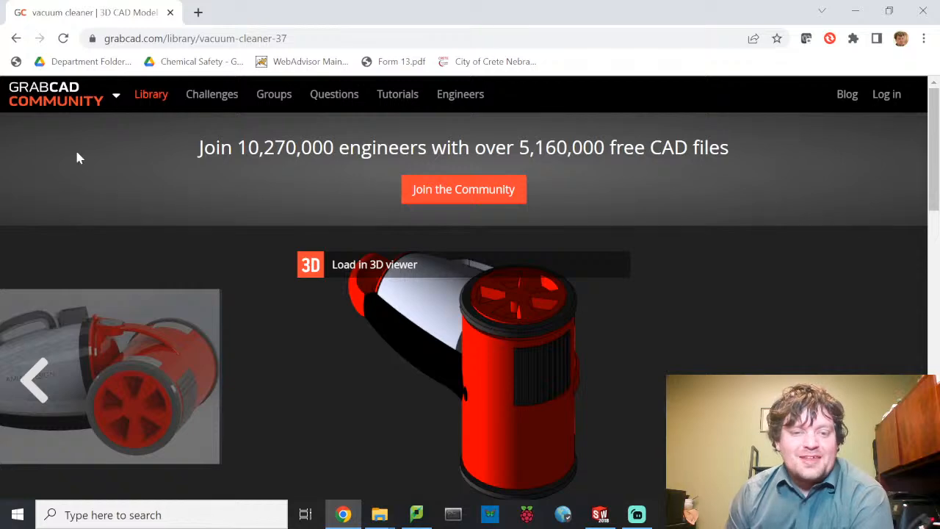
click(19, 43)
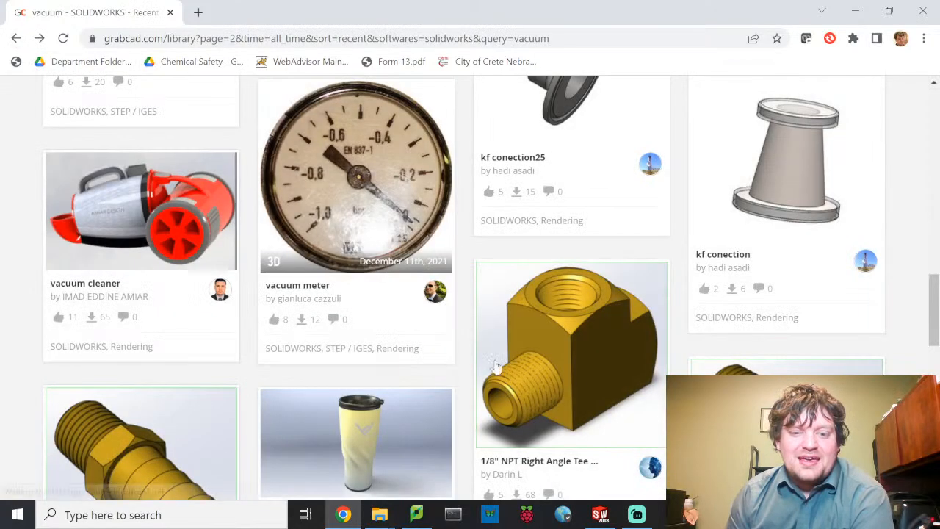
scroll(587, 324, down, 6)
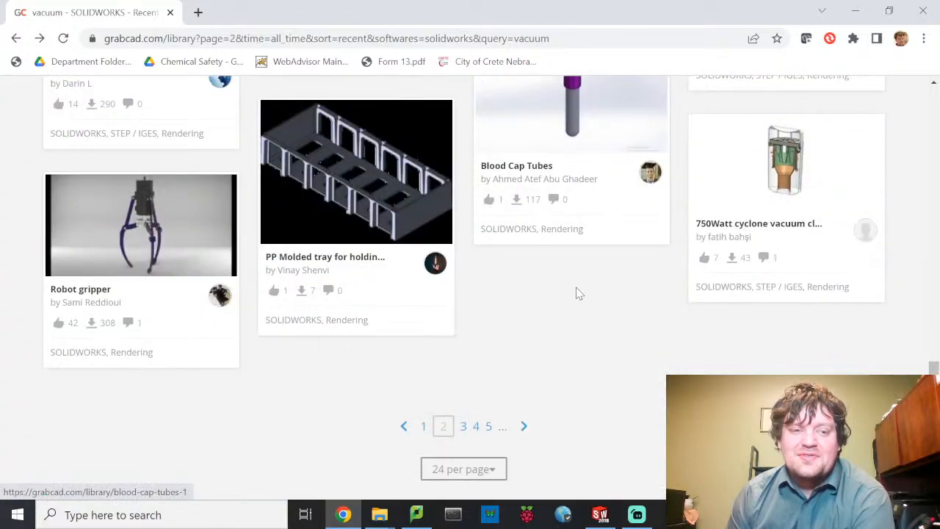
scroll(577, 293, up, 15)
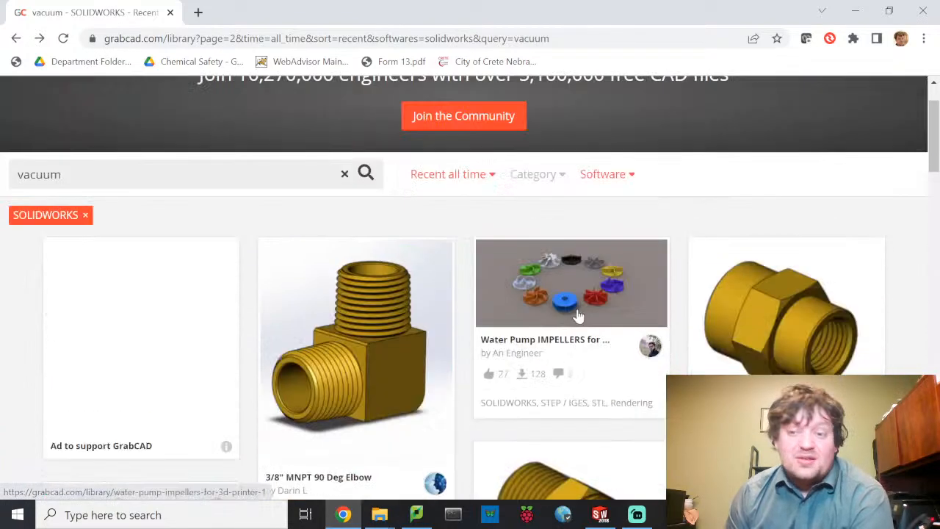
- Replace the search term 'vacuum' with 'manifold'
key(ctrl+a)
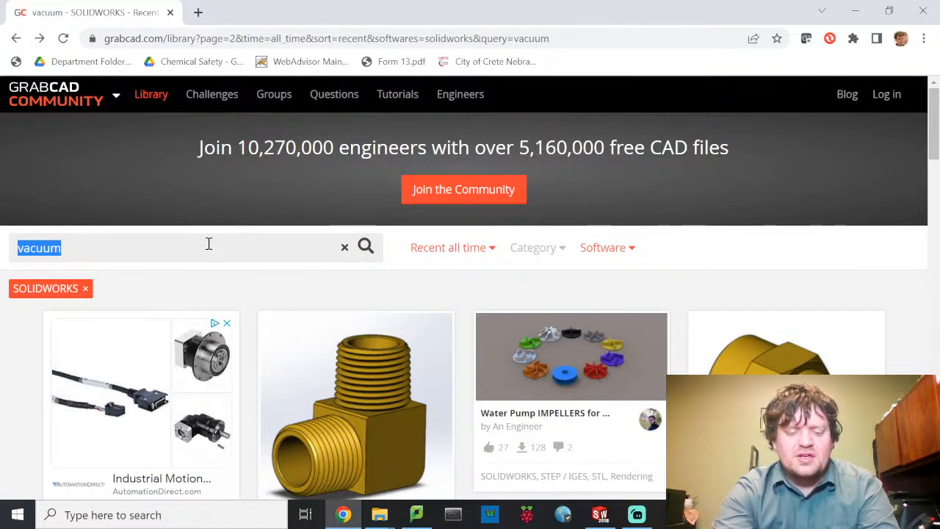
text(manifold)
key(Return)
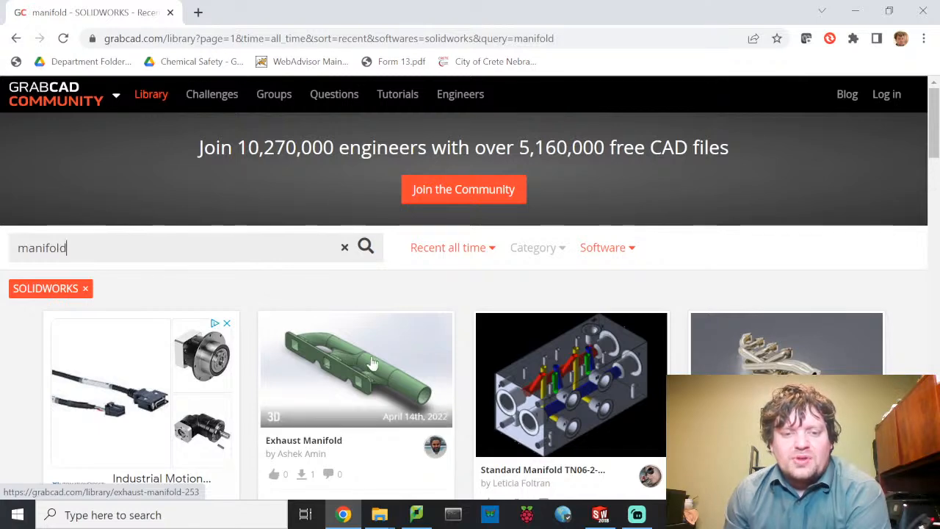
scroll(524, 287, down, 2)
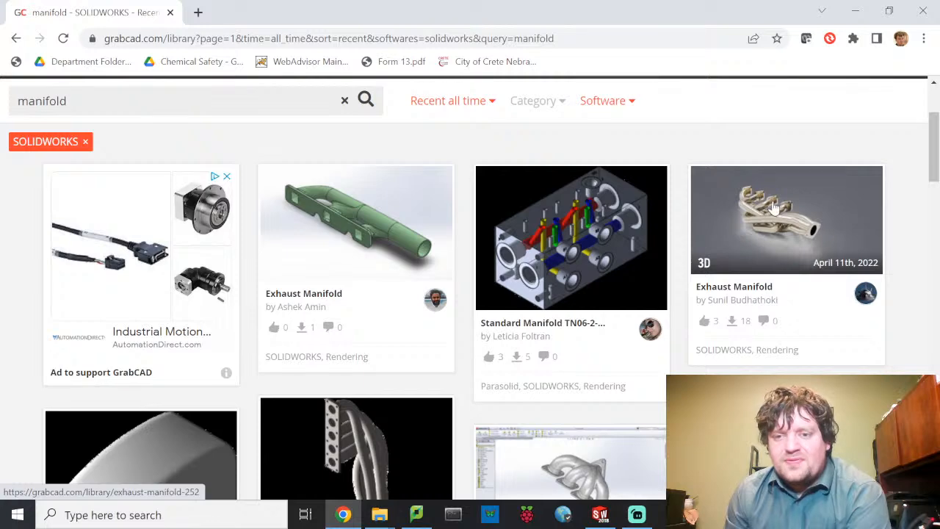
scroll(639, 254, down, 2)
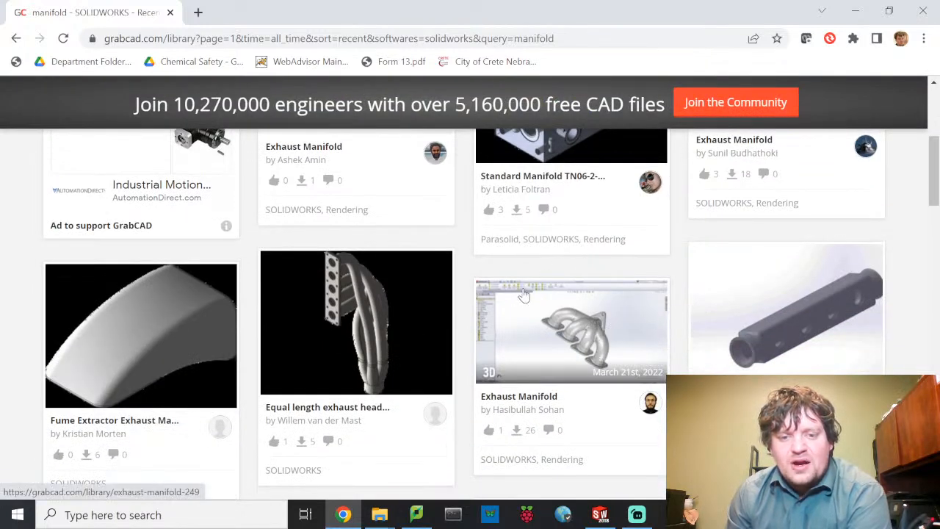
scroll(436, 332, down, 1)
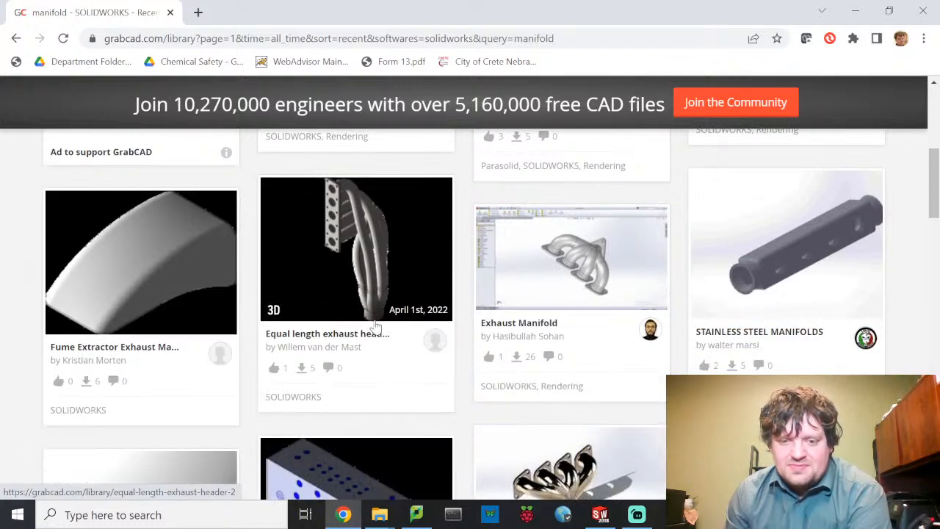
scroll(376, 329, down, 3)
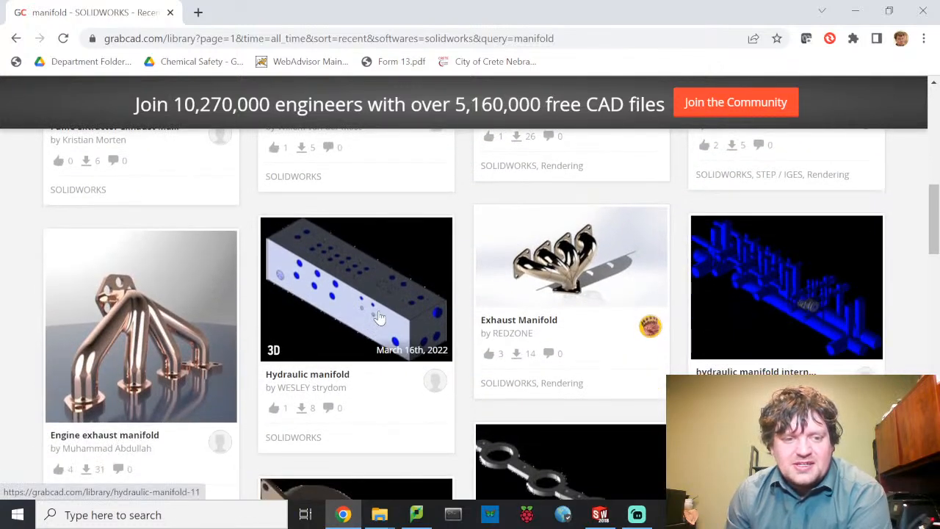
scroll(379, 318, down, 6)
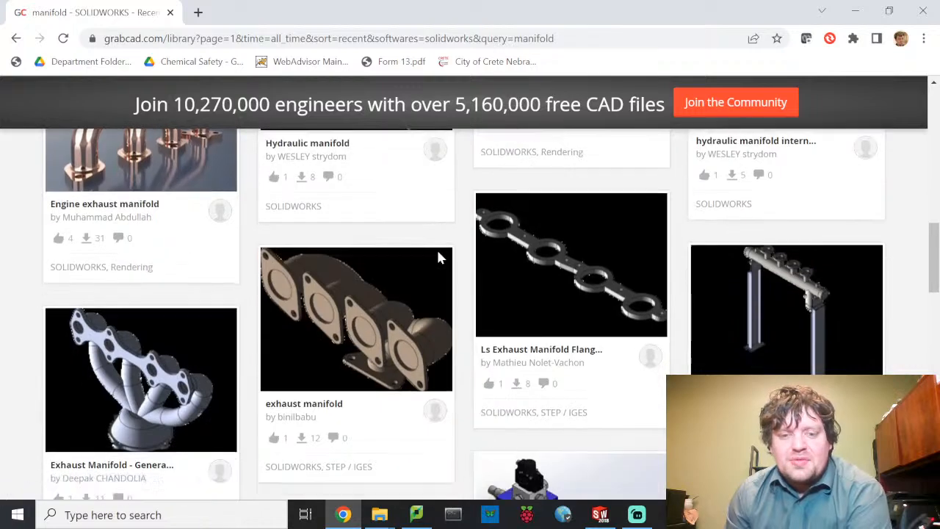
scroll(225, 216, up, 1)
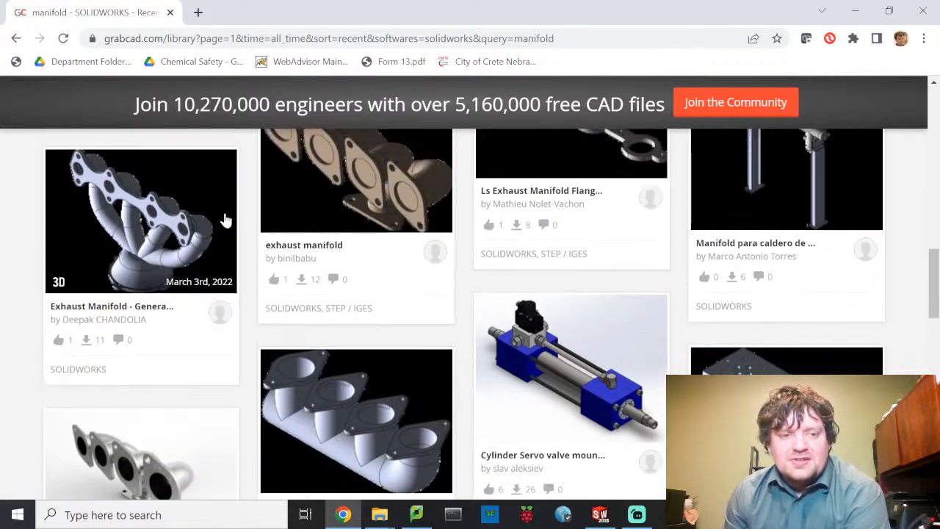
scroll(262, 231, down, 3)
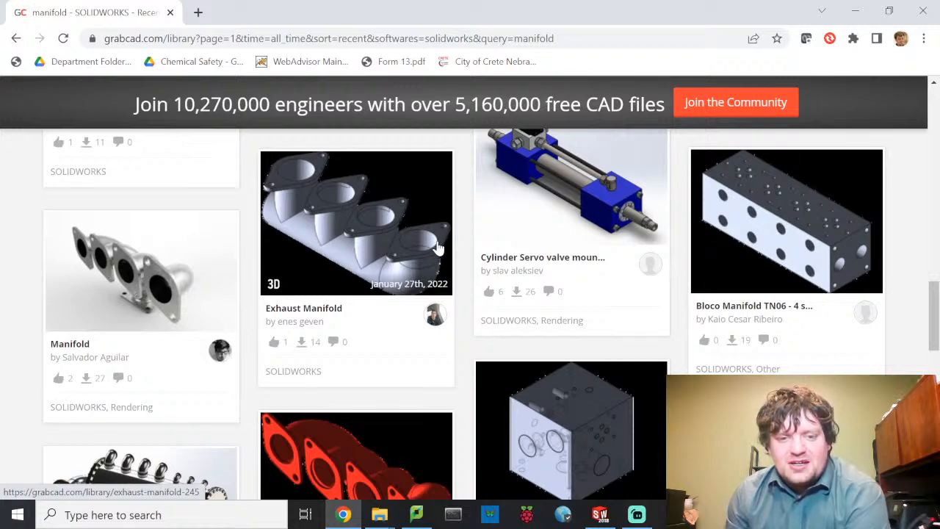
scroll(459, 241, down, 6)
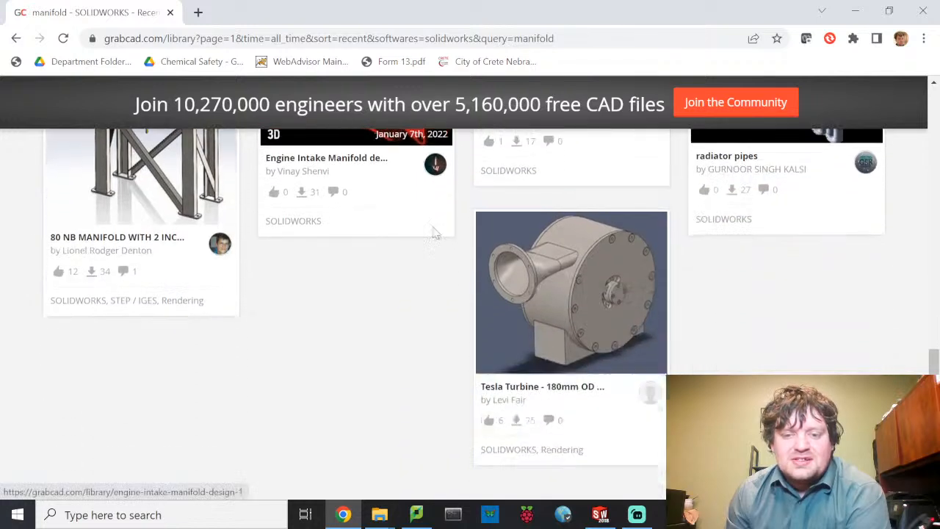
scroll(492, 316, down, 2)
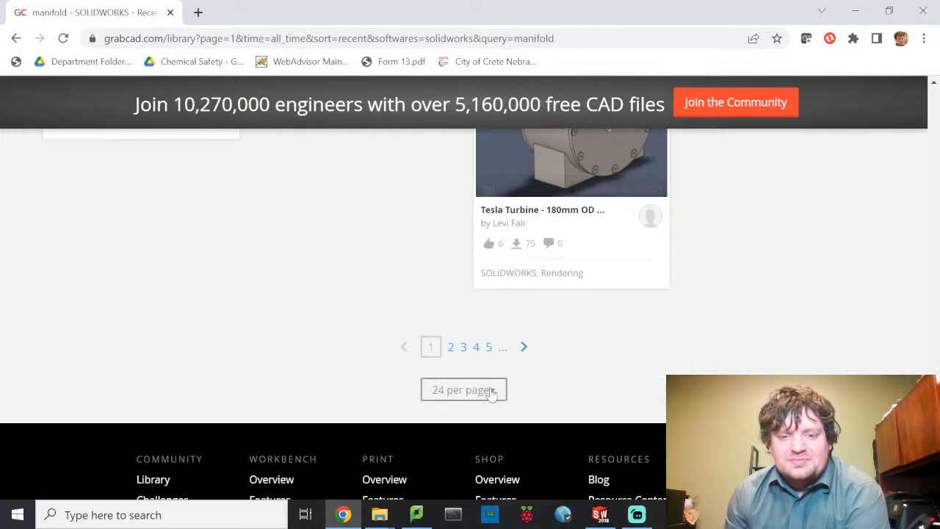
click(453, 348)
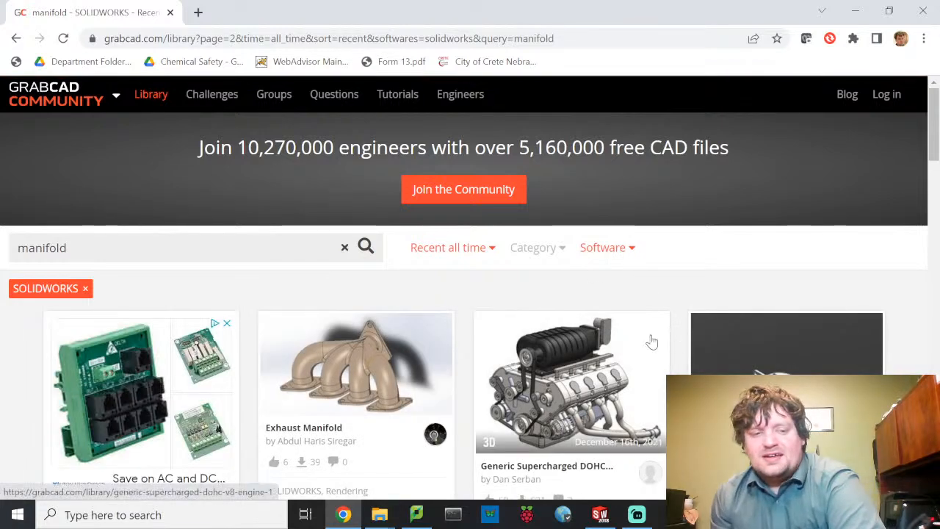
scroll(652, 338, down, 4)
scroll(652, 334, down, 4)
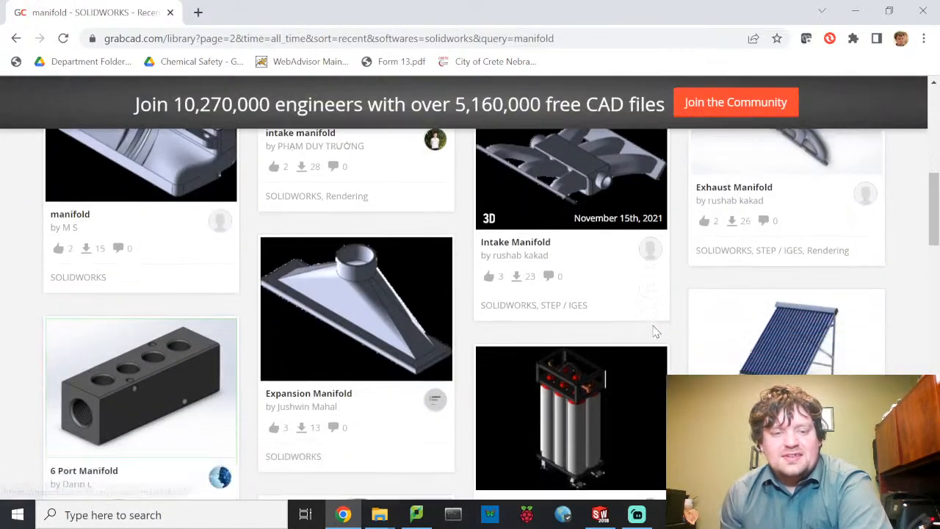
scroll(433, 356, down, 6)
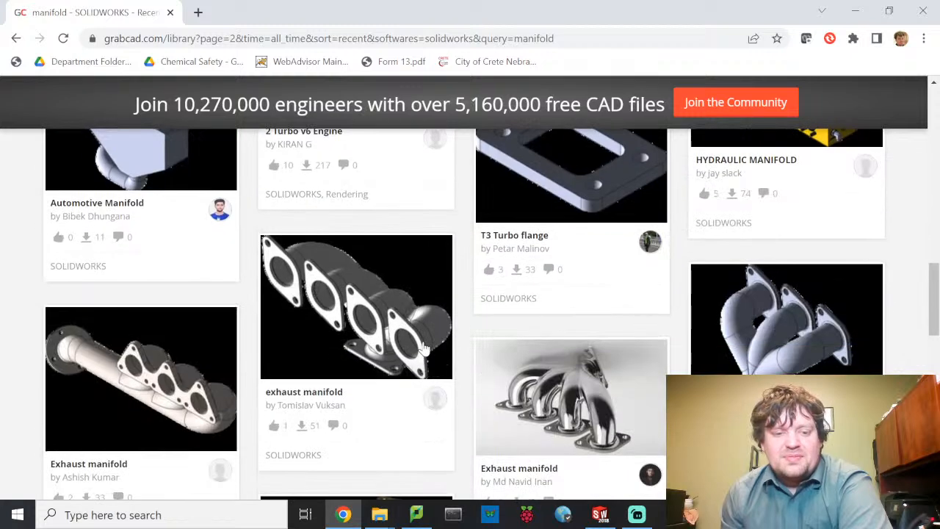
scroll(426, 346, down, 1)
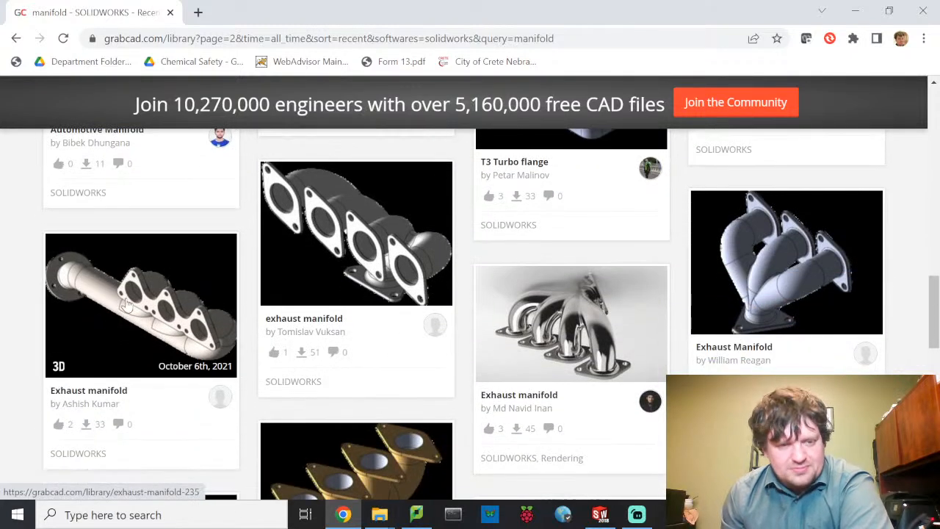
scroll(168, 306, down, 5)
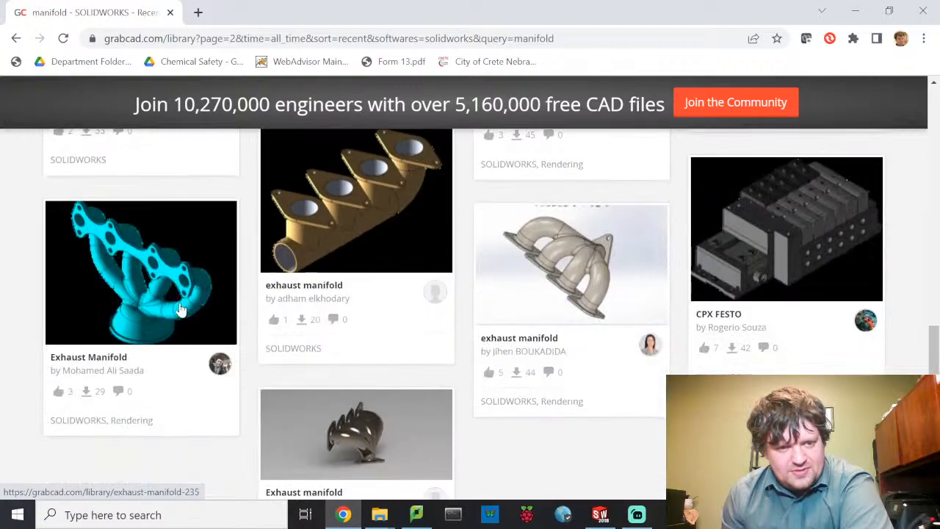
scroll(183, 309, down, 1)
scroll(182, 308, up, 7)
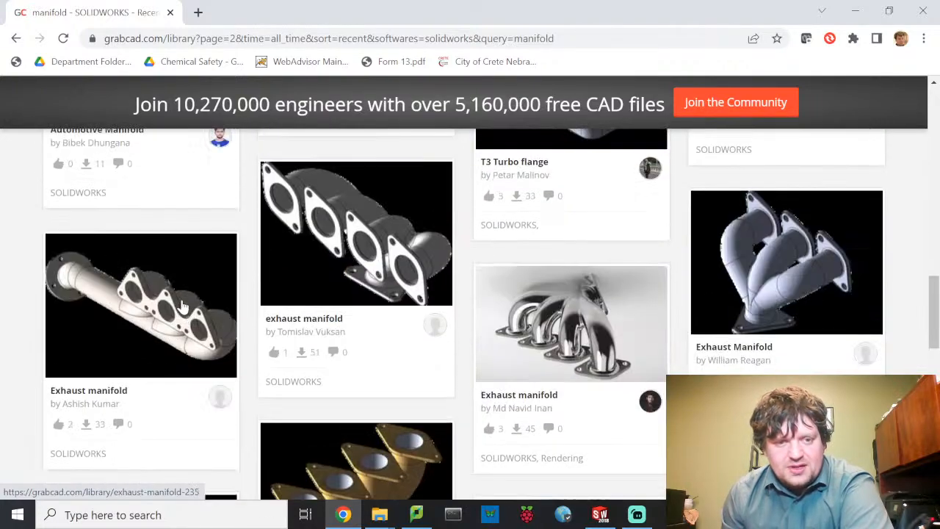
scroll(279, 348, down, 5)
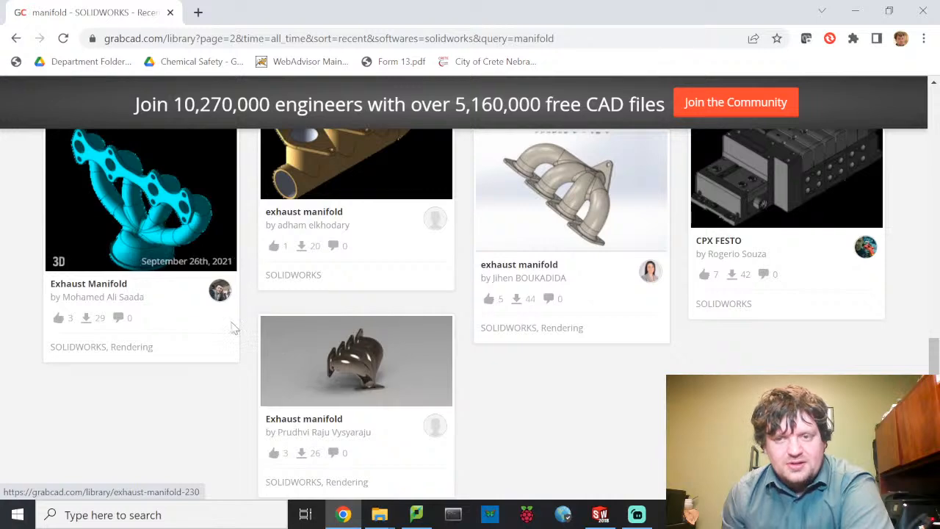
scroll(235, 327, up, 6)
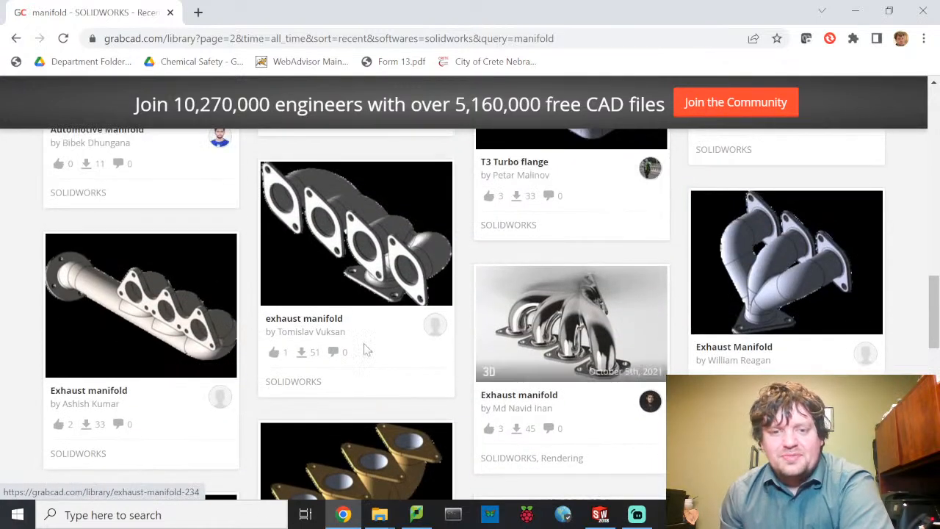
click(601, 513)
- Open IntakeManifold-MLA5.SLDPRT from EGR 210 > MLA > intake-manifold and dismiss the CAM warning
click(117, 12)
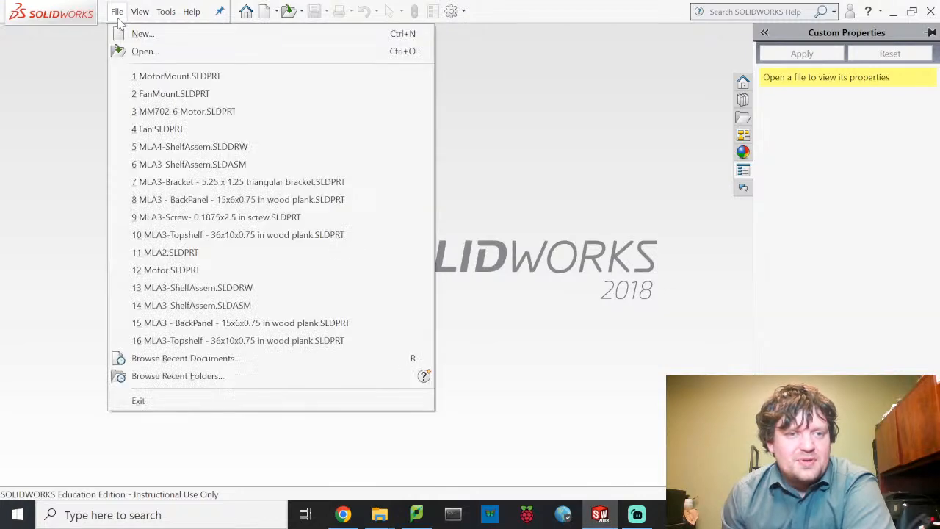
click(122, 54)
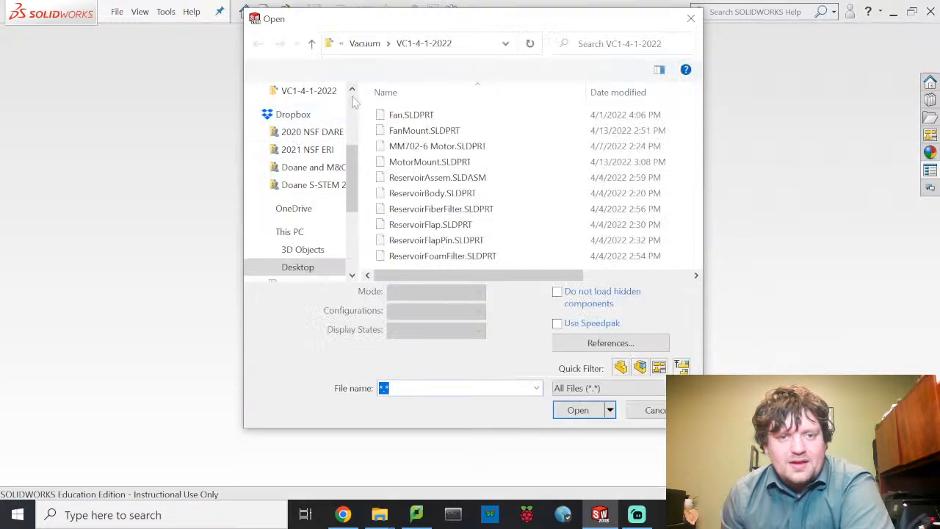
click(363, 45)
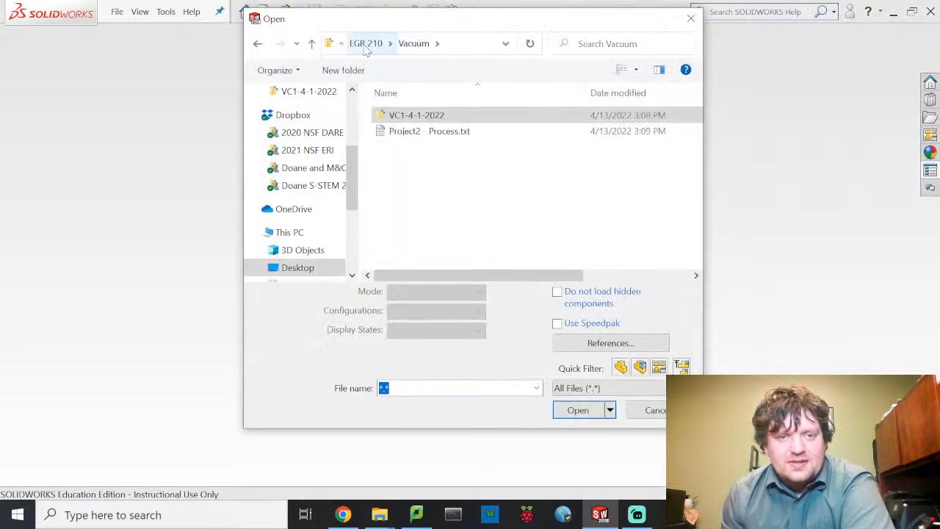
click(373, 47)
double_click(415, 117)
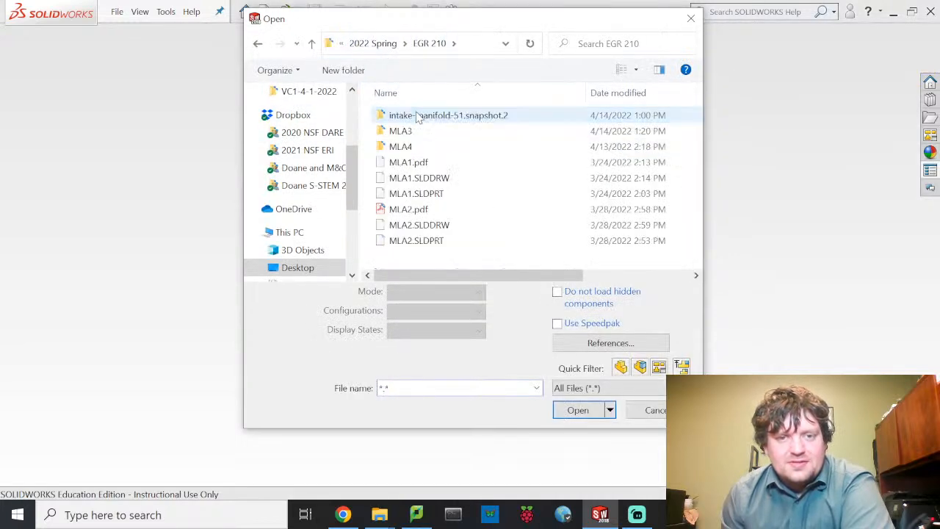
click(424, 118)
double_click(429, 117)
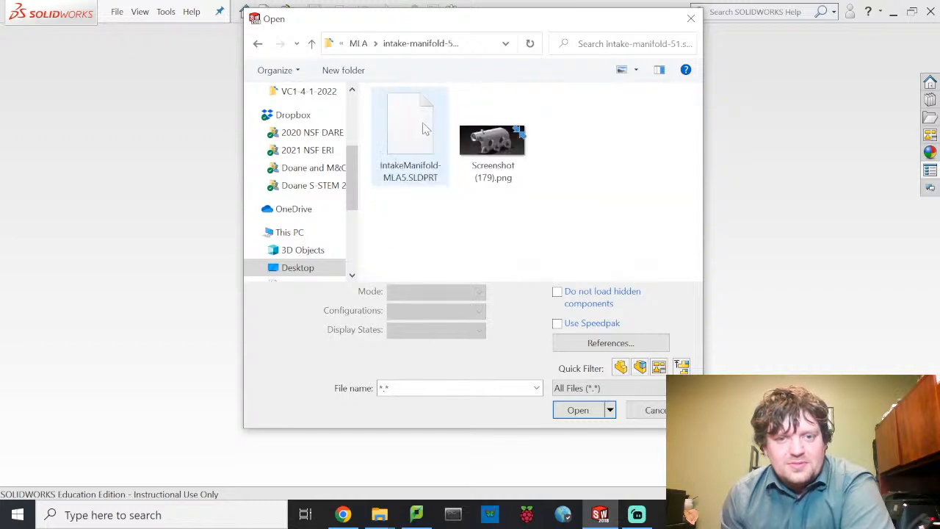
double_click(423, 137)
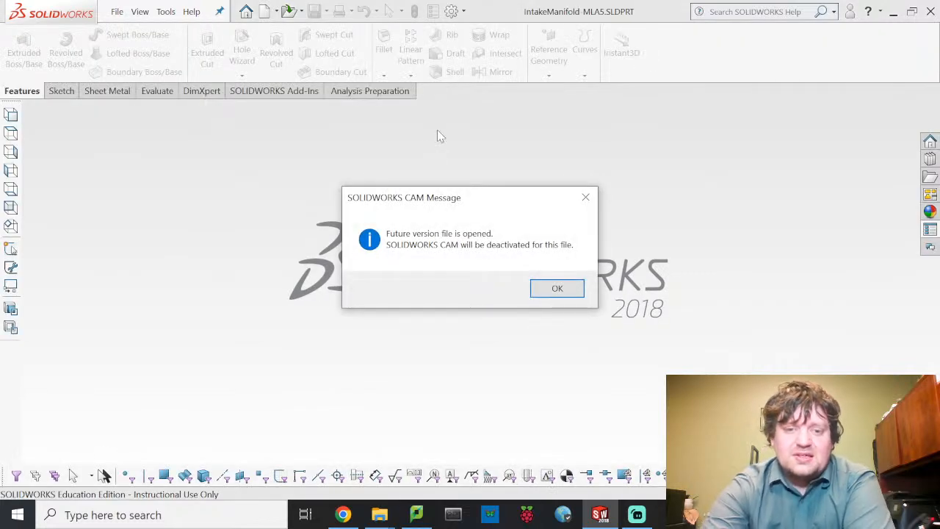
click(556, 288)
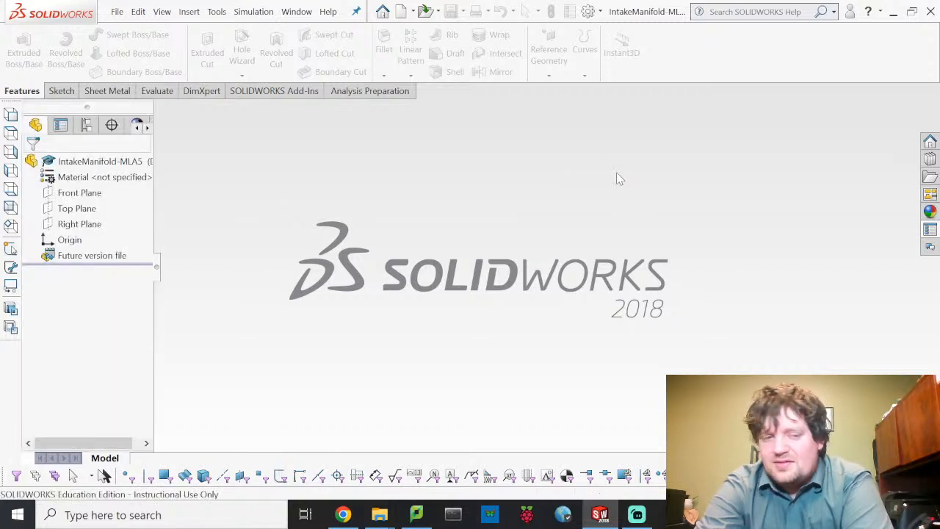
- Orbit the loaded manifold to view its front and flange side
key(alt+f)
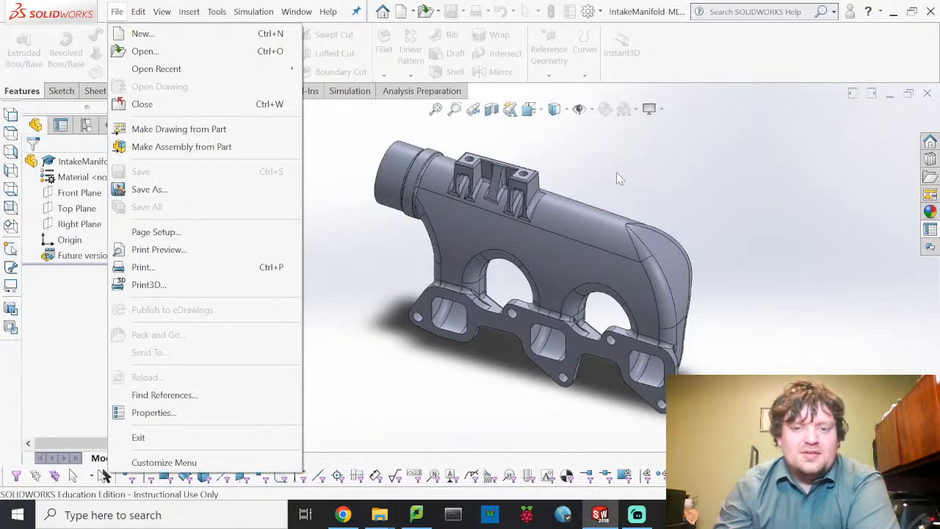
key(Escape)
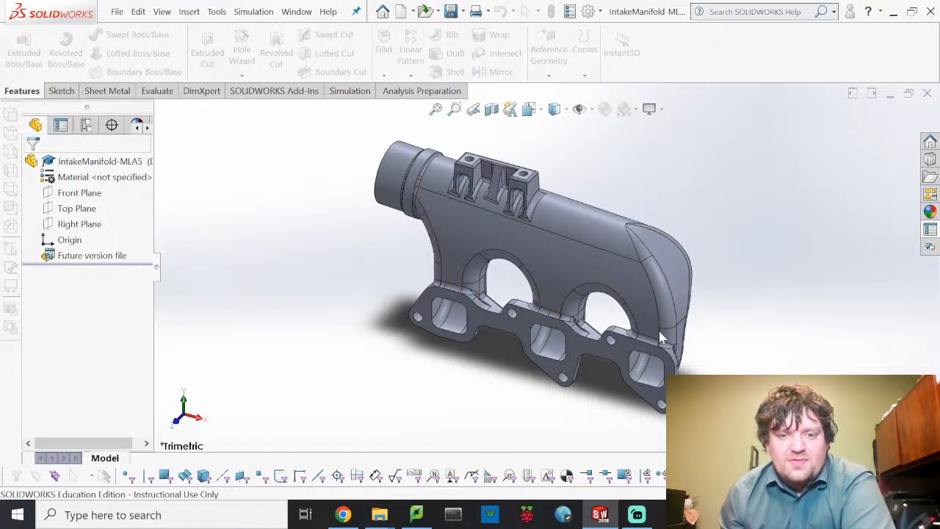
middle_drag(742, 331, 758, 234)
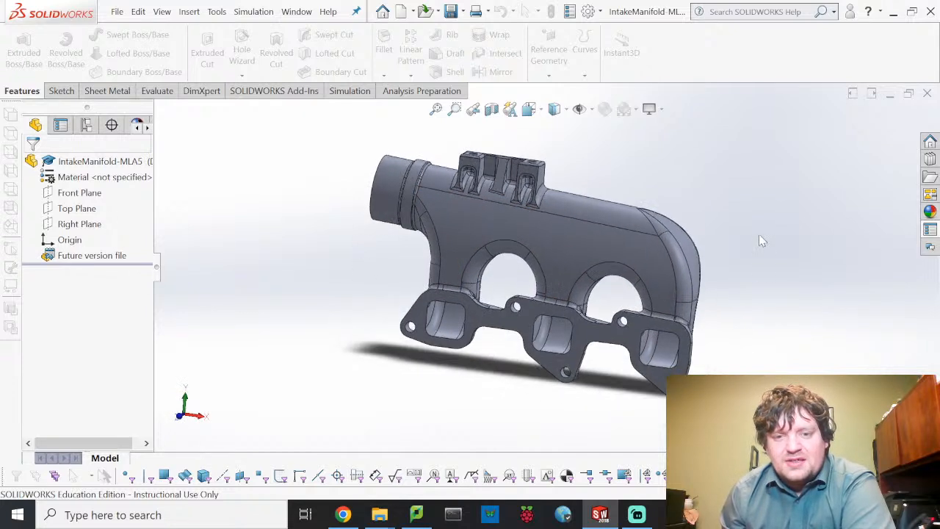
middle_drag(711, 294, 760, 267)
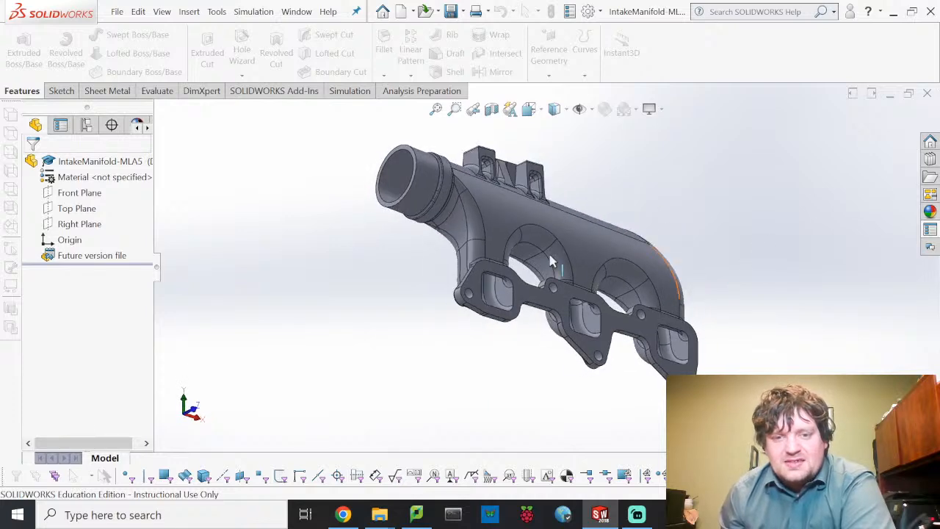
middle_drag(552, 260, 474, 248)
middle_drag(615, 256, 556, 258)
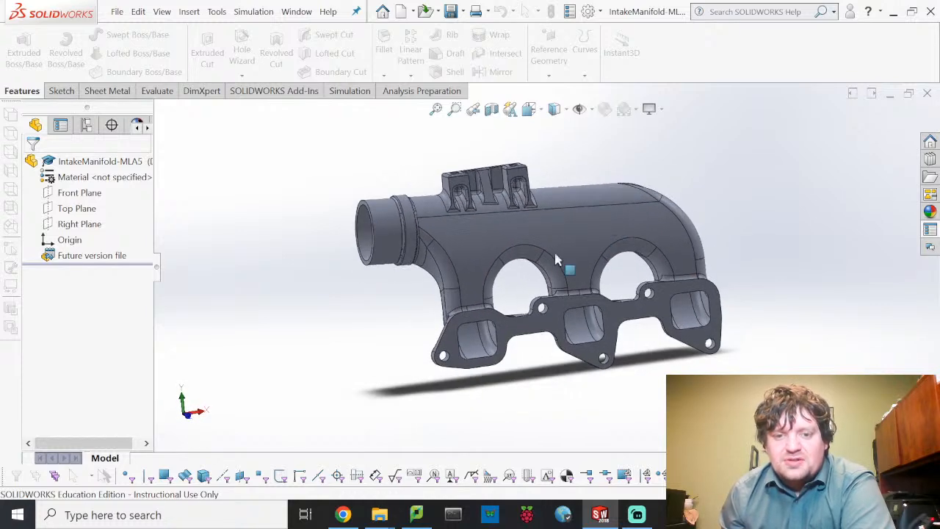
click(116, 11)
- Create a new drawing document
click(147, 37)
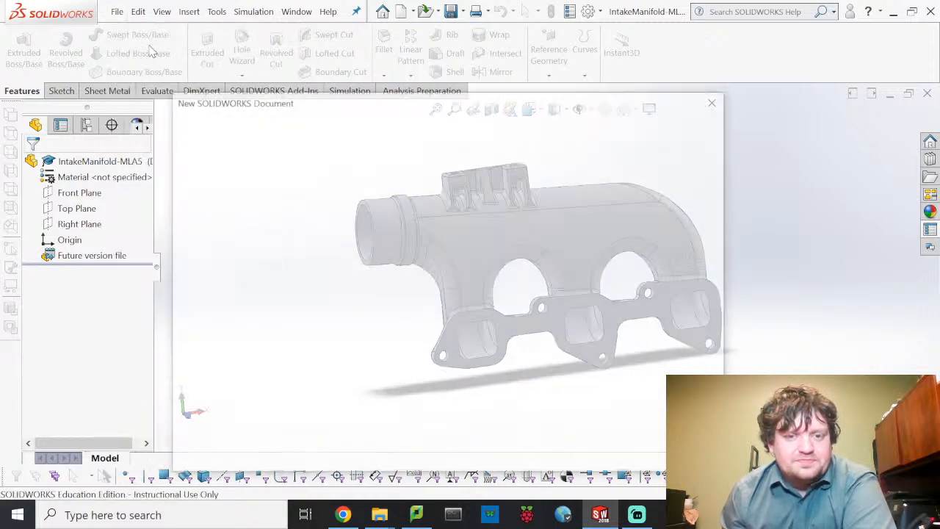
click(600, 227)
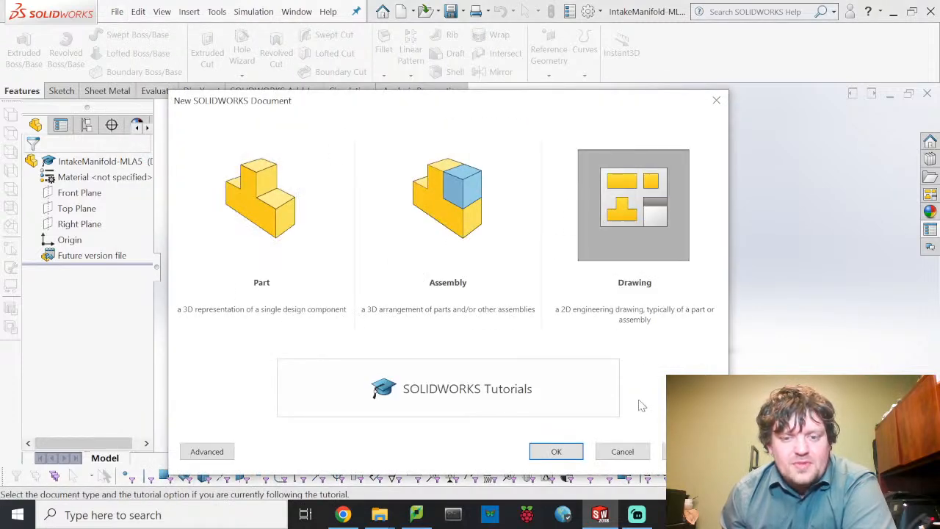
click(556, 451)
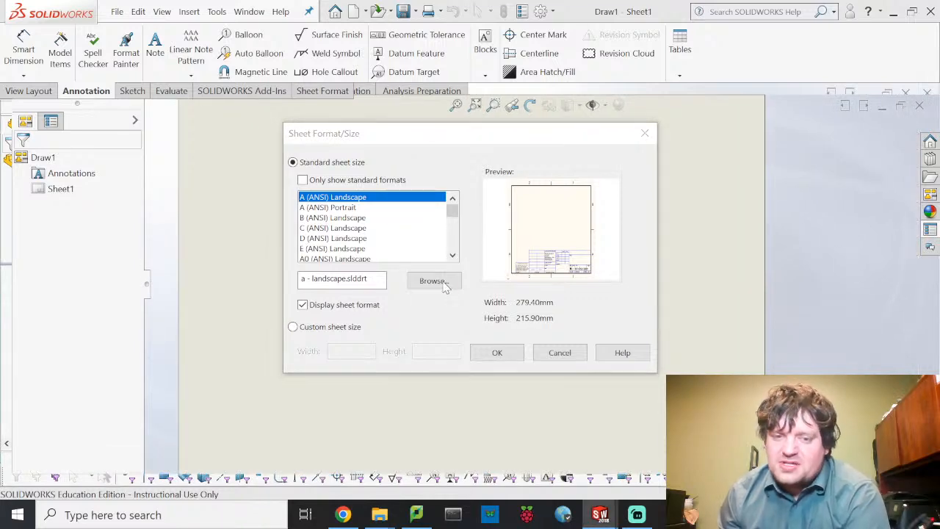
- Use DoaneEngSheetFormat.slddrt from Desktop > Doane Classes > 2022 Spring > EGR 210 as the sheet format
click(434, 281)
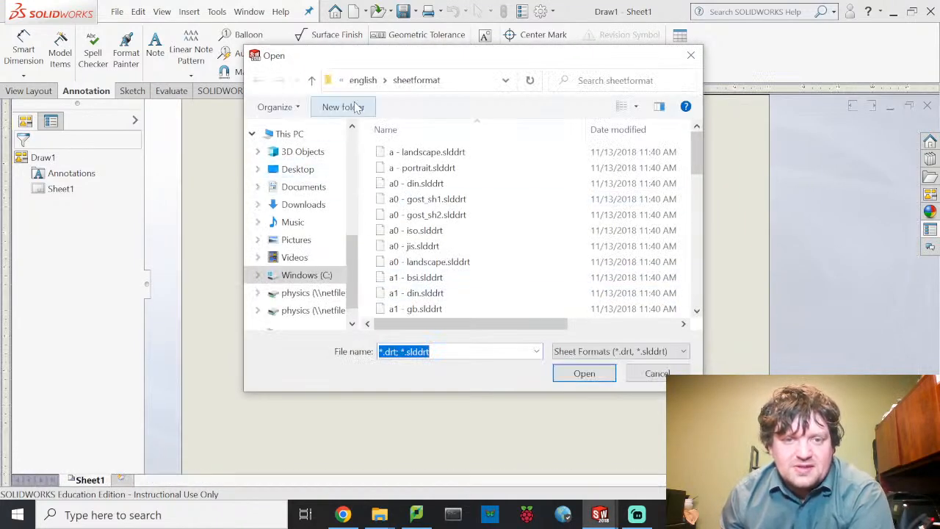
click(297, 169)
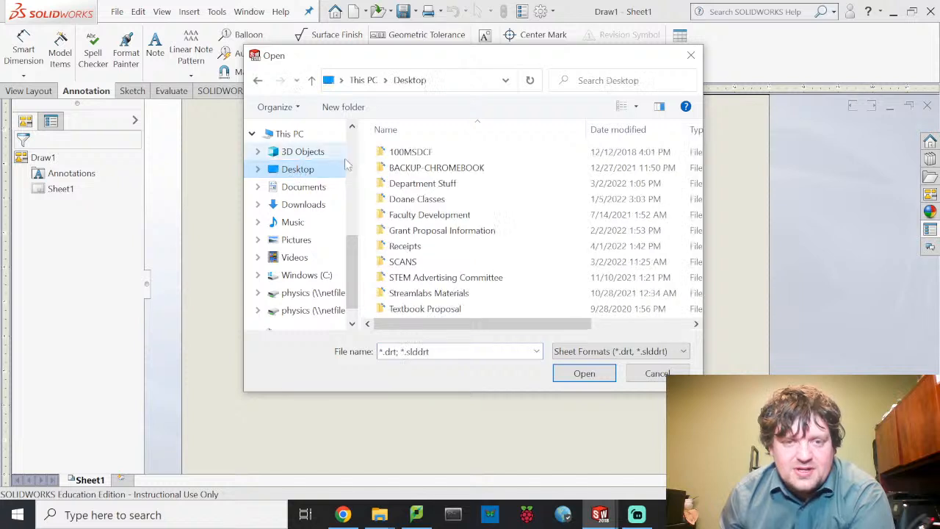
click(420, 202)
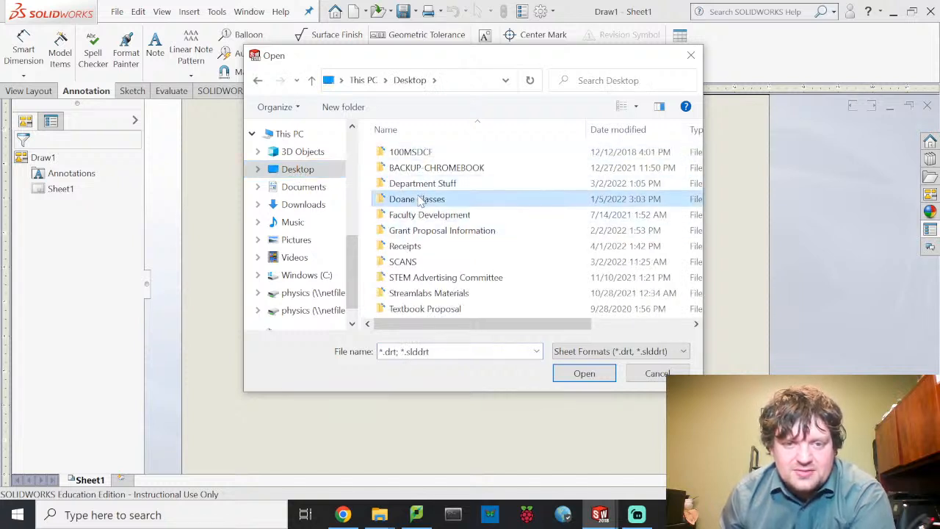
double_click(420, 202)
click(417, 272)
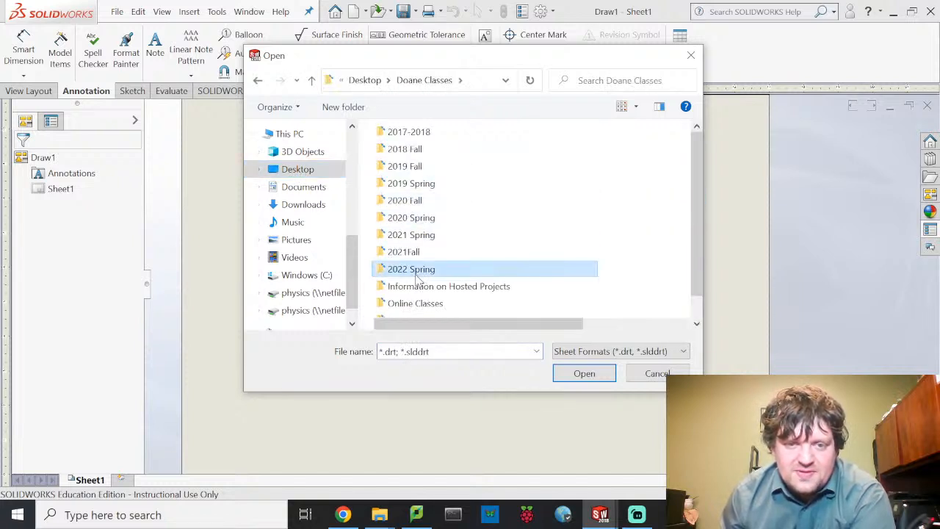
double_click(415, 271)
double_click(411, 152)
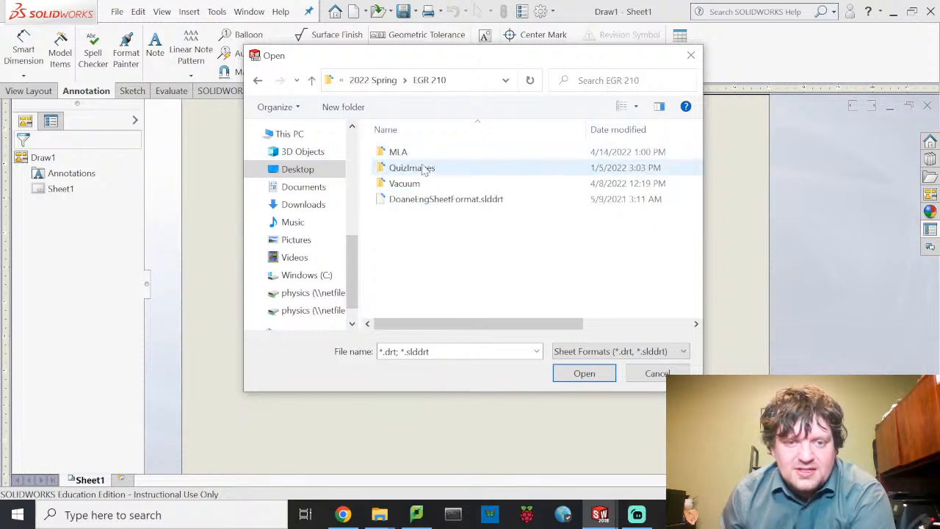
click(432, 199)
click(584, 373)
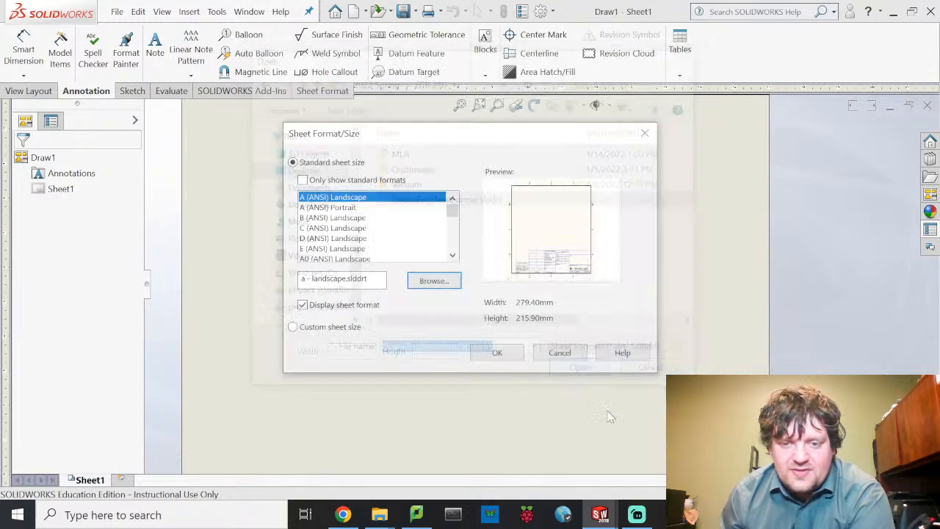
click(497, 353)
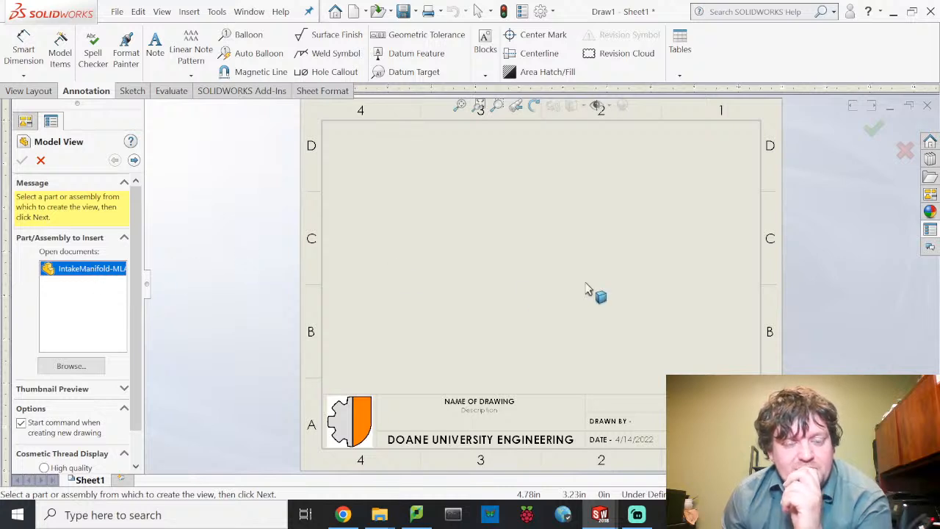
- Place the IntakeManifold-MLA5 base view, then project a top view above and an isometric view at upper right
double_click(78, 269)
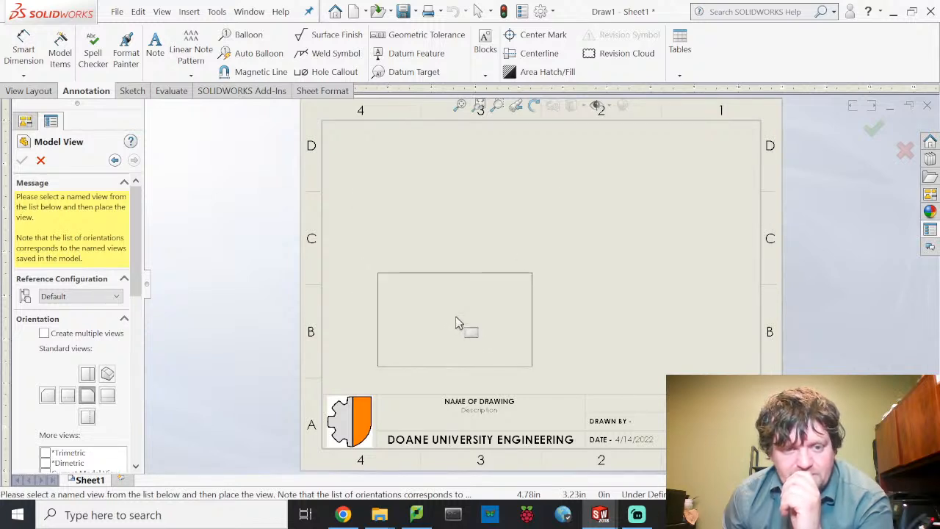
click(453, 321)
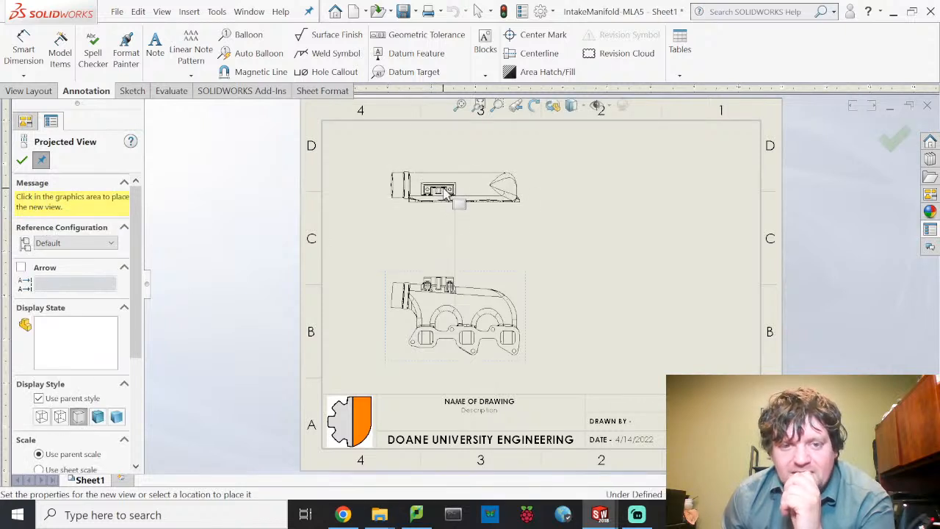
click(449, 175)
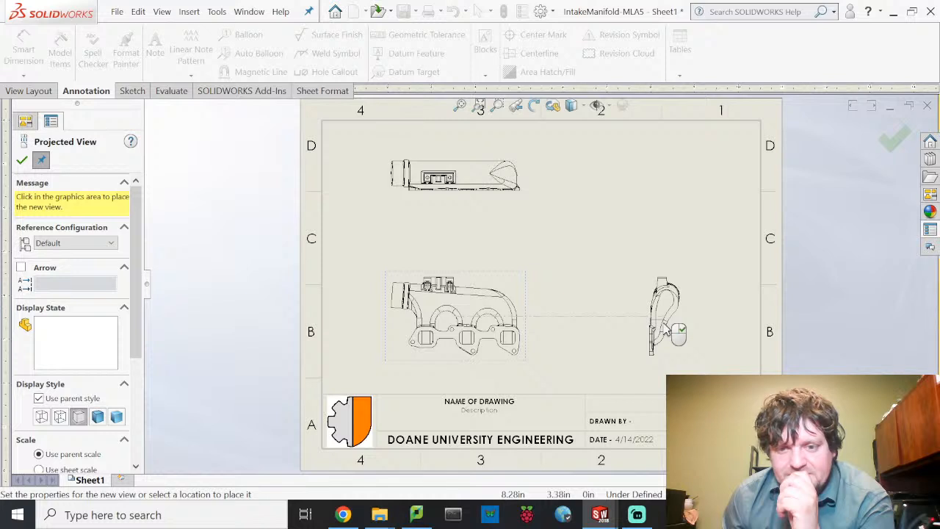
click(649, 234)
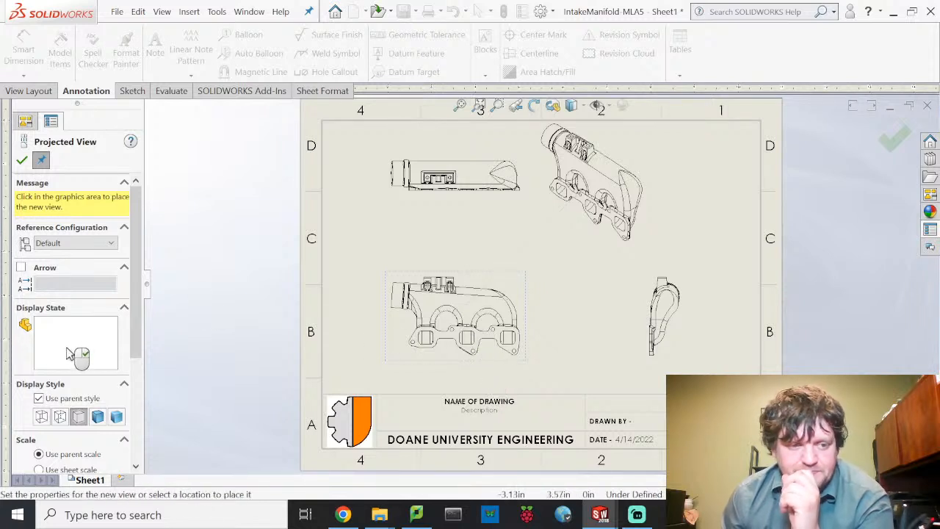
click(30, 159)
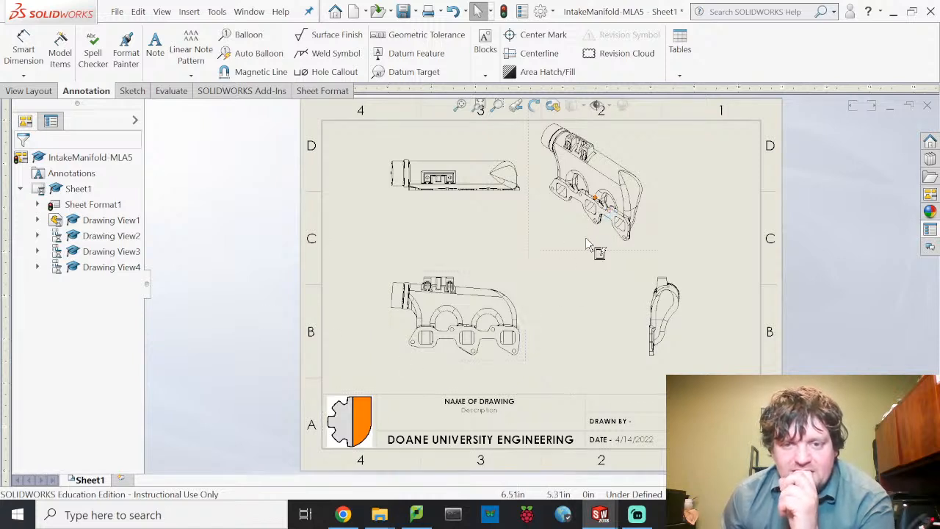
- Set the isometric Drawing View4 display style to Shaded
click(653, 260)
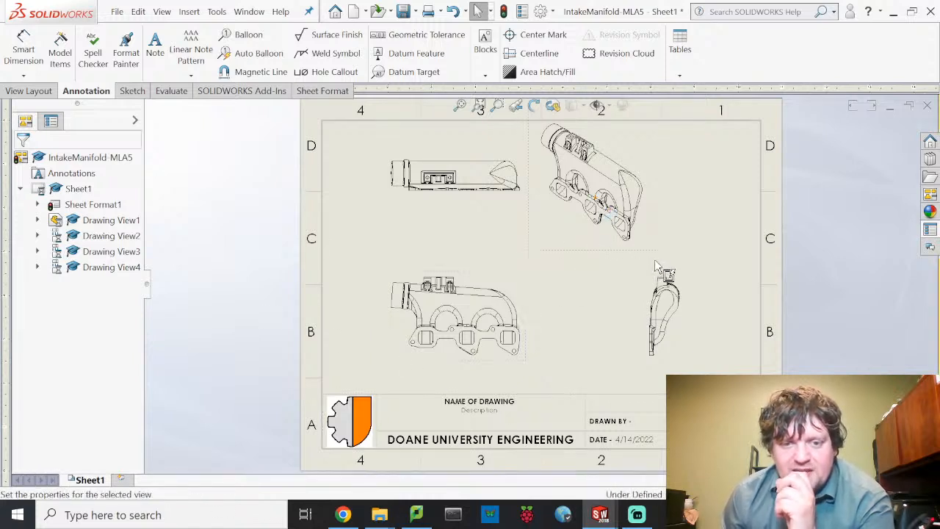
mouse_move(654, 261)
mouse_down()
mouse_move(586, 238)
mouse_move(583, 262)
mouse_move(632, 270)
mouse_up()
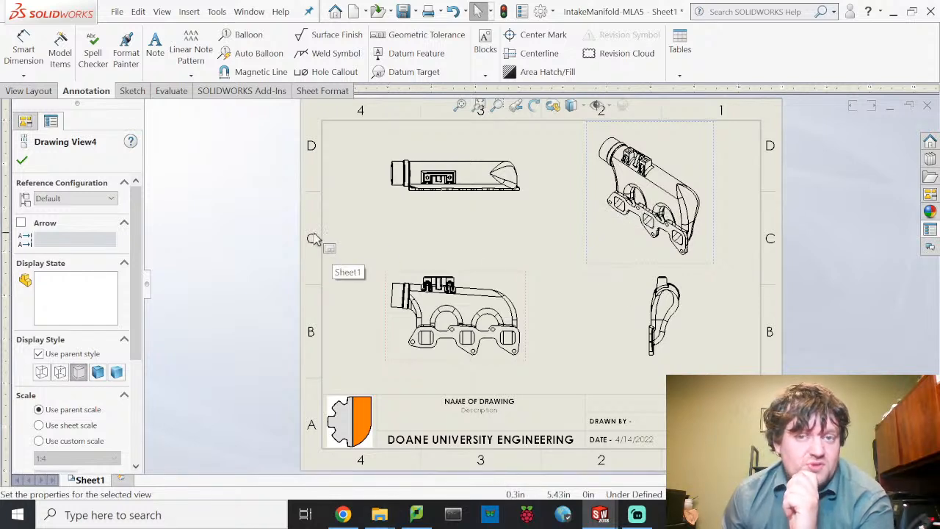
click(99, 372)
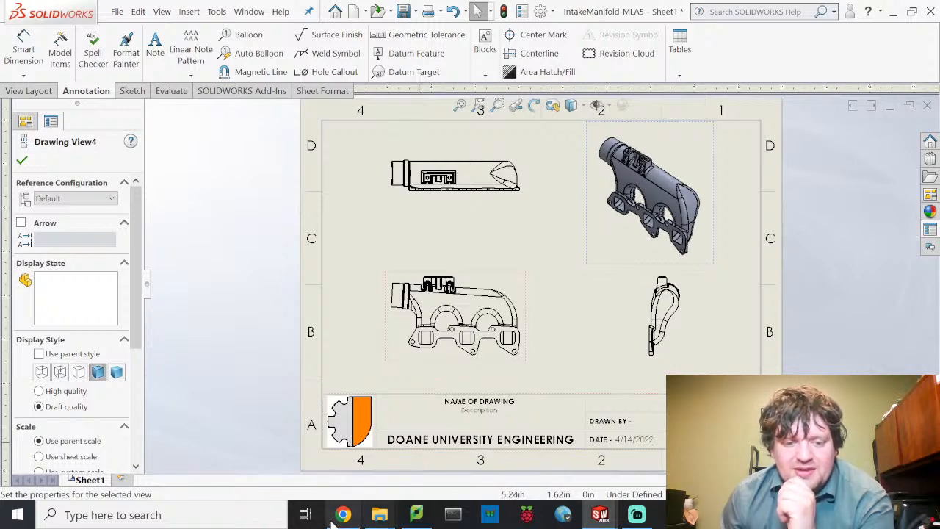
- Close the browser window that popped up and return to the Annotation tools
click(352, 520)
click(930, 10)
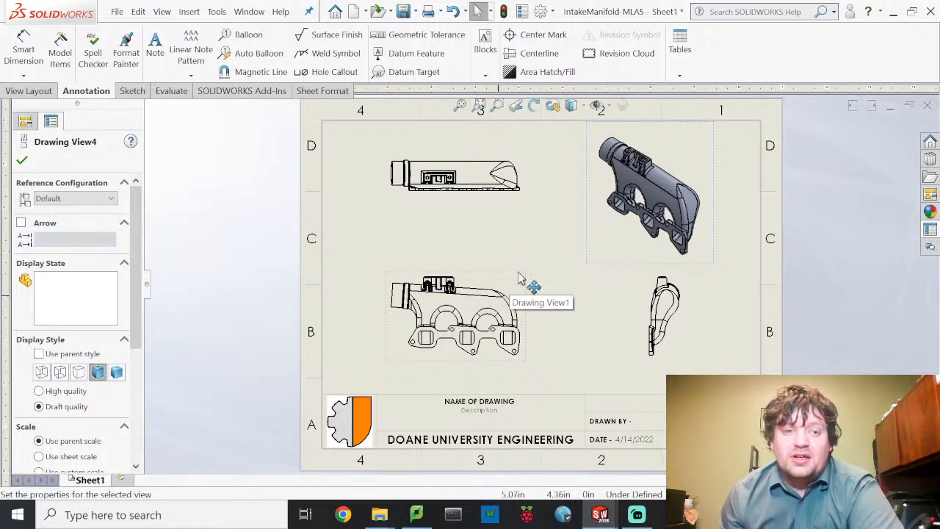
click(44, 91)
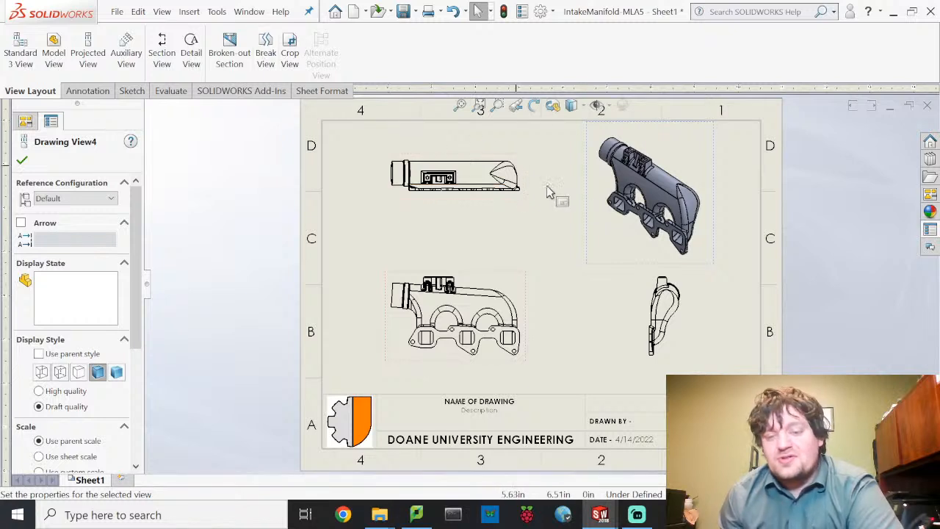
click(89, 90)
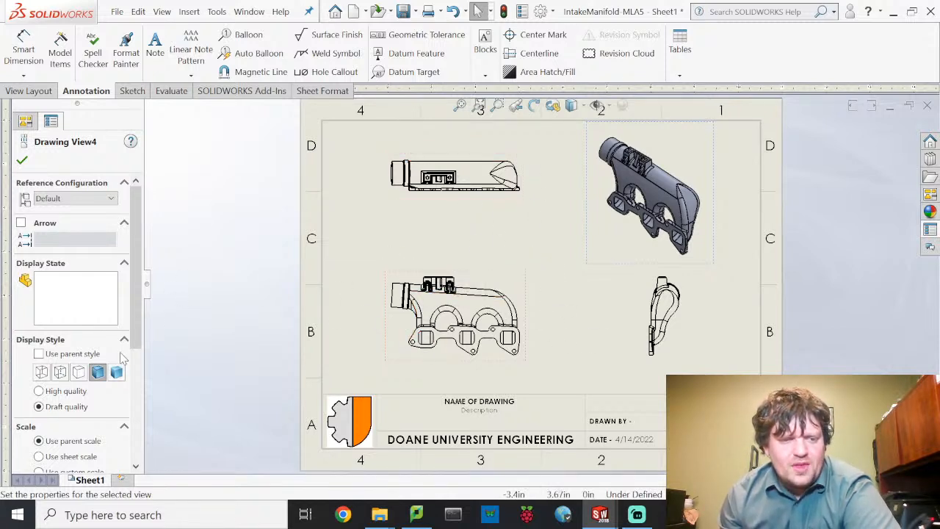
- Fill the title block with 'Exhaust Manifold Overview' and description 'General Overview of the Manifold'
click(495, 404)
double_click(495, 405)
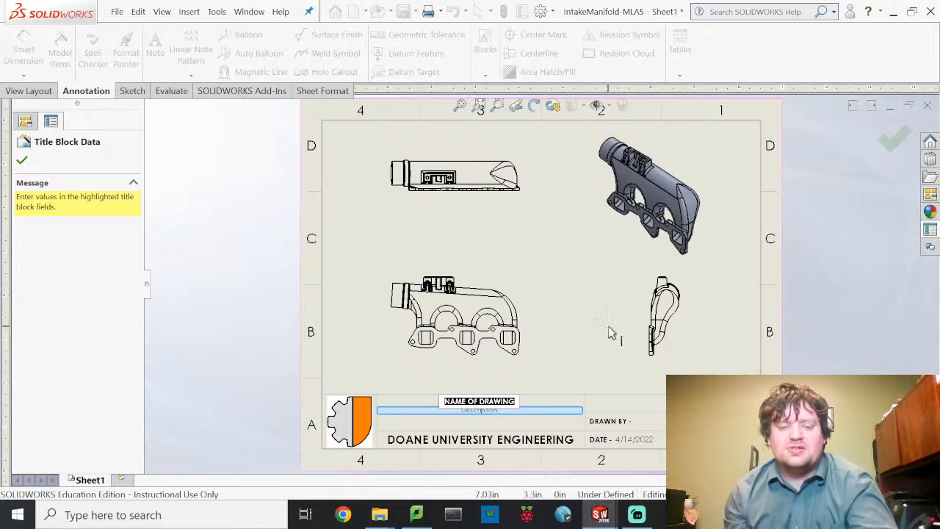
text(Exha)
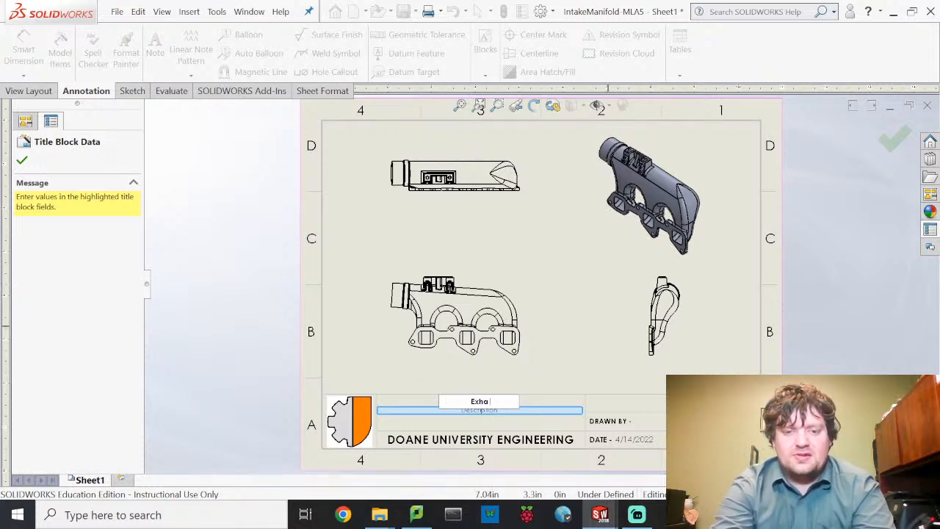
text(ust Manifold Overview)
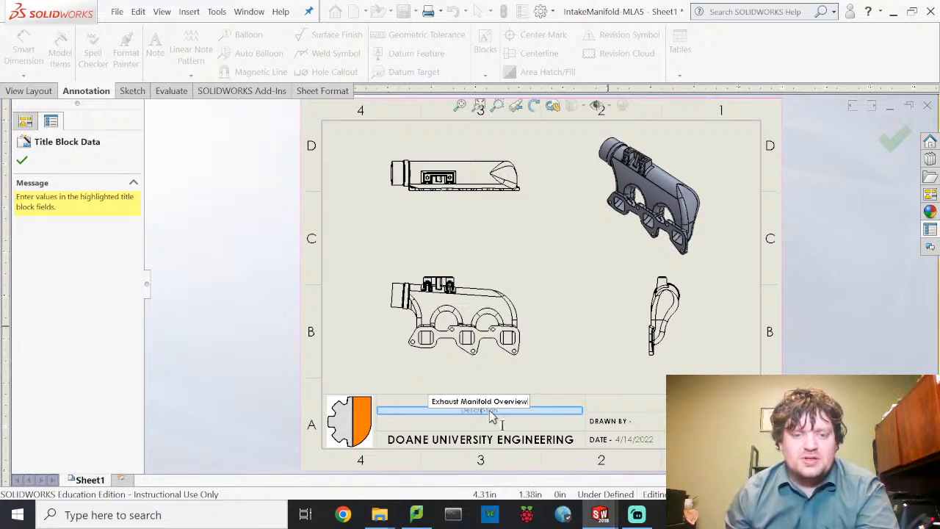
click(496, 413)
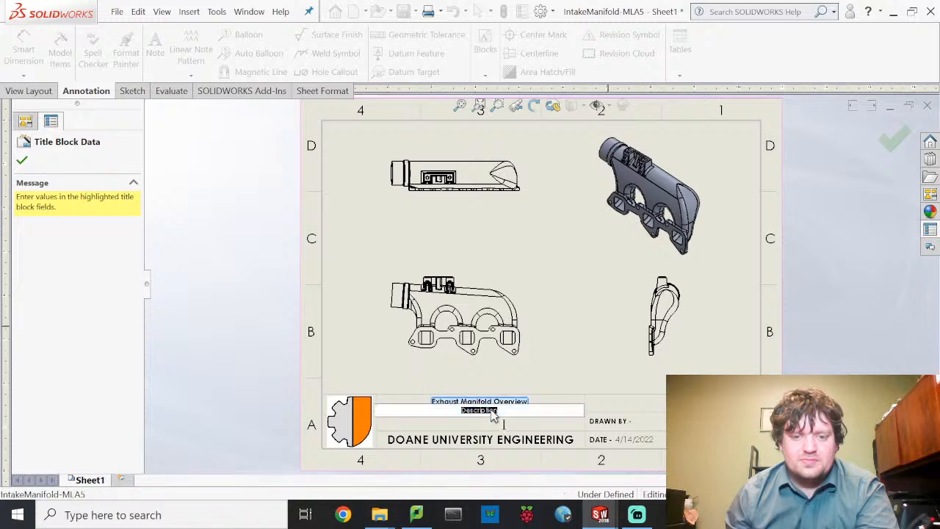
text(General)
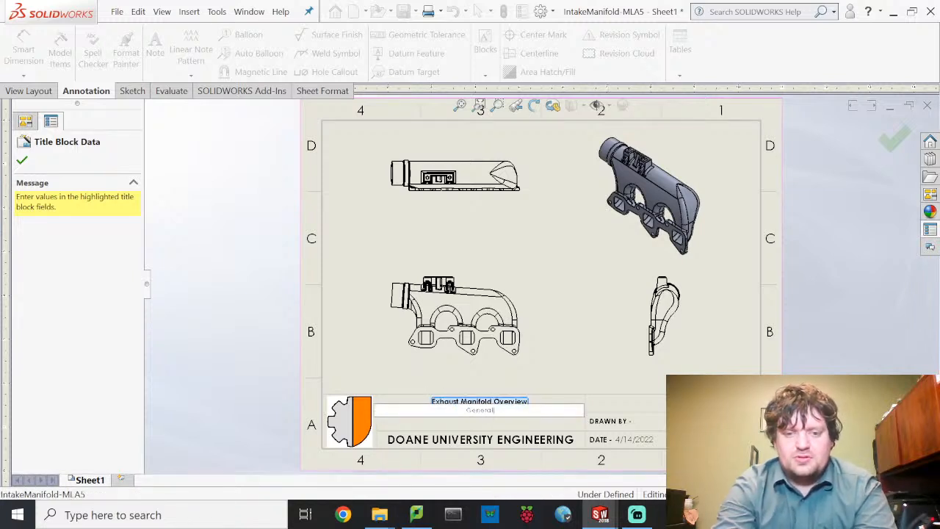
text( Overview of the M)
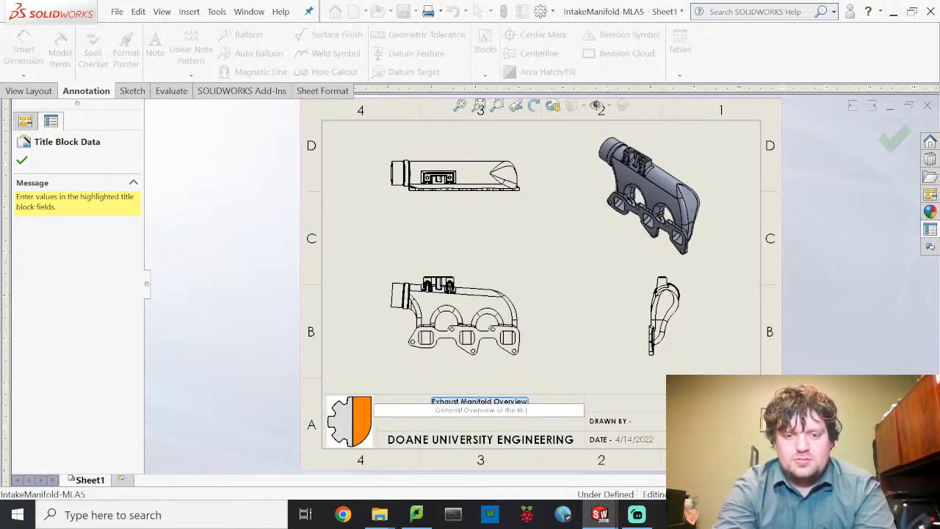
text(anifold)
click(519, 413)
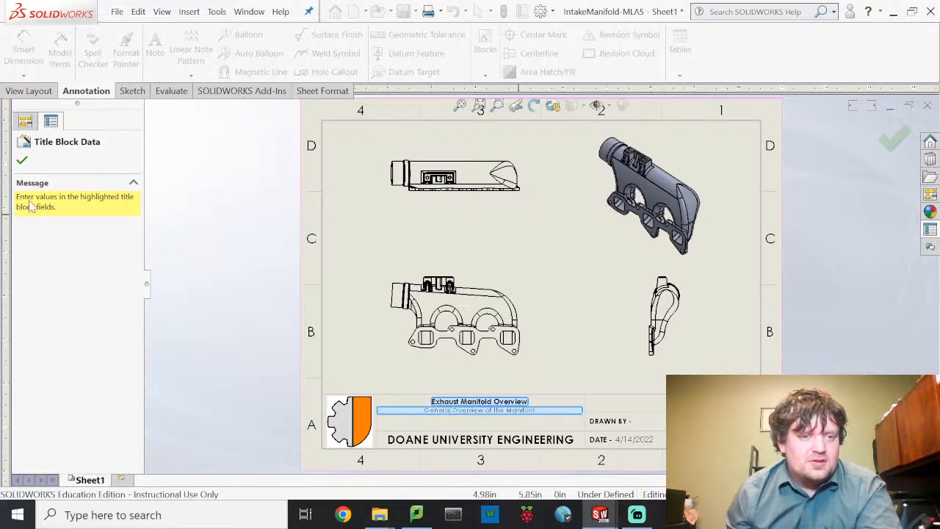
click(22, 161)
- Dismiss the New Document window opened by mistake from the File menu
click(117, 12)
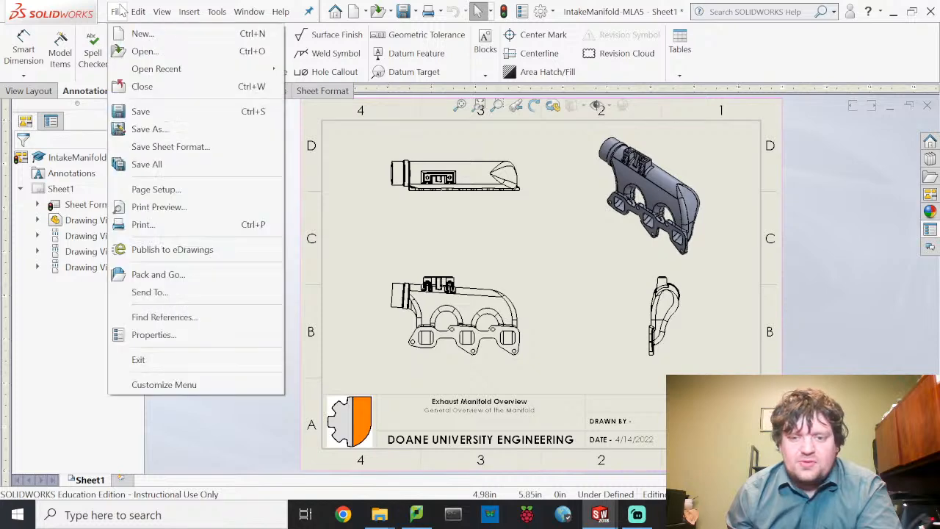
click(154, 34)
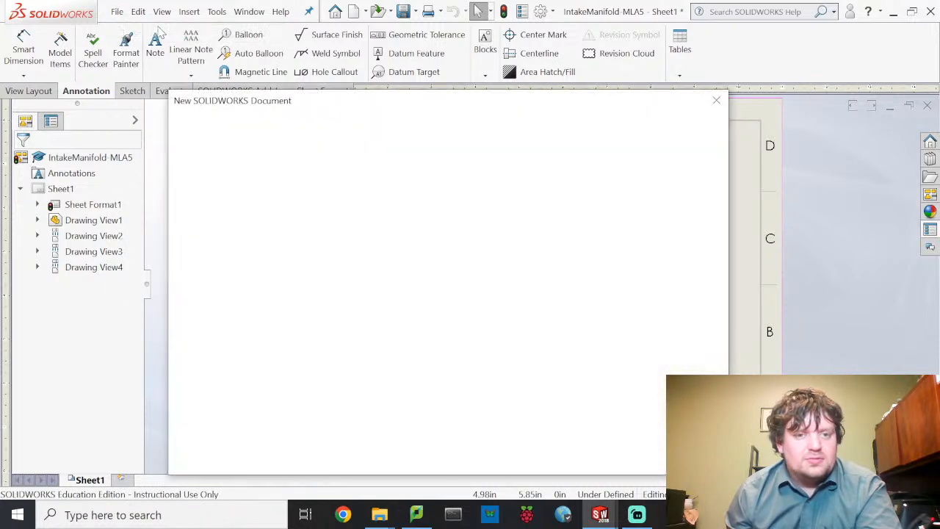
click(716, 101)
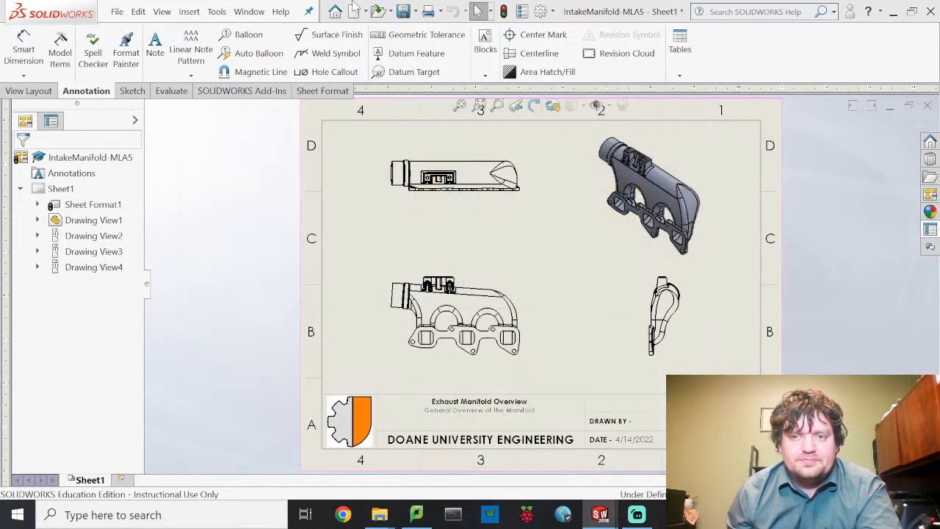
- Enter the author's initials in the File Properties Summary Author field and confirm
click(117, 12)
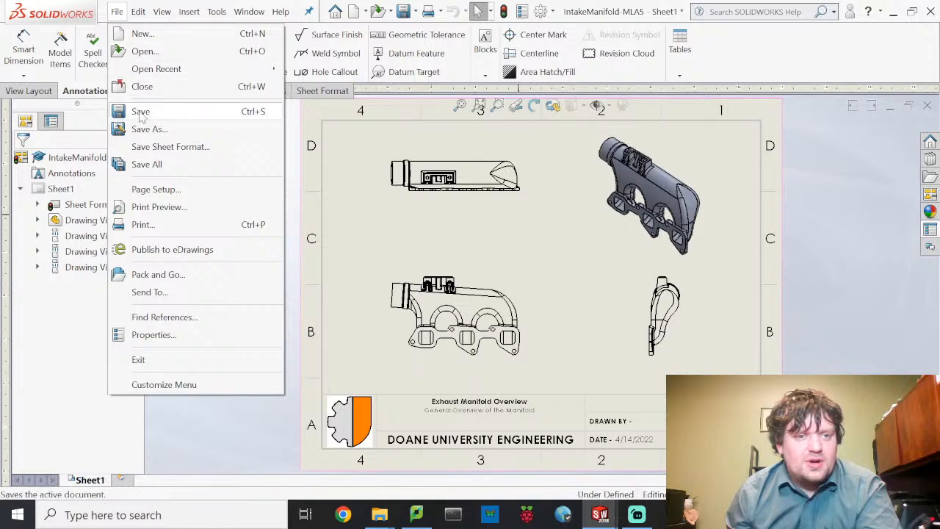
click(168, 335)
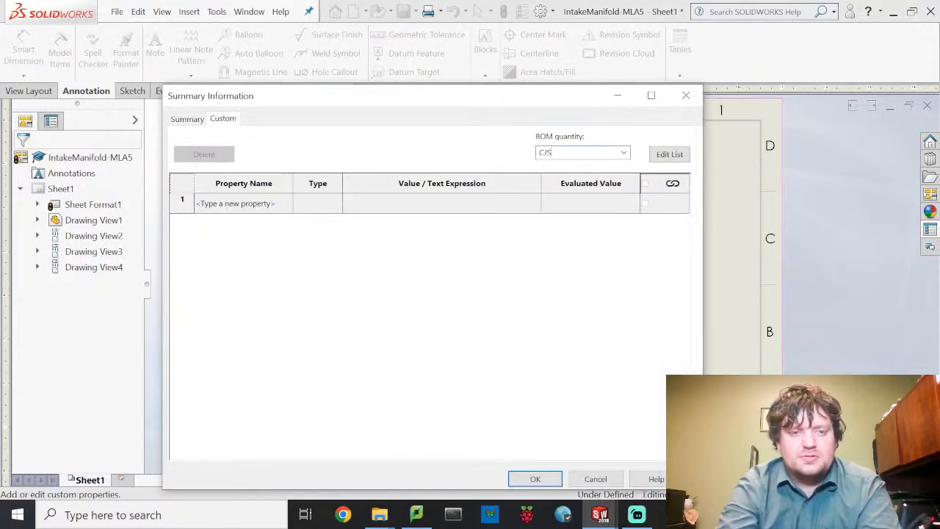
click(188, 120)
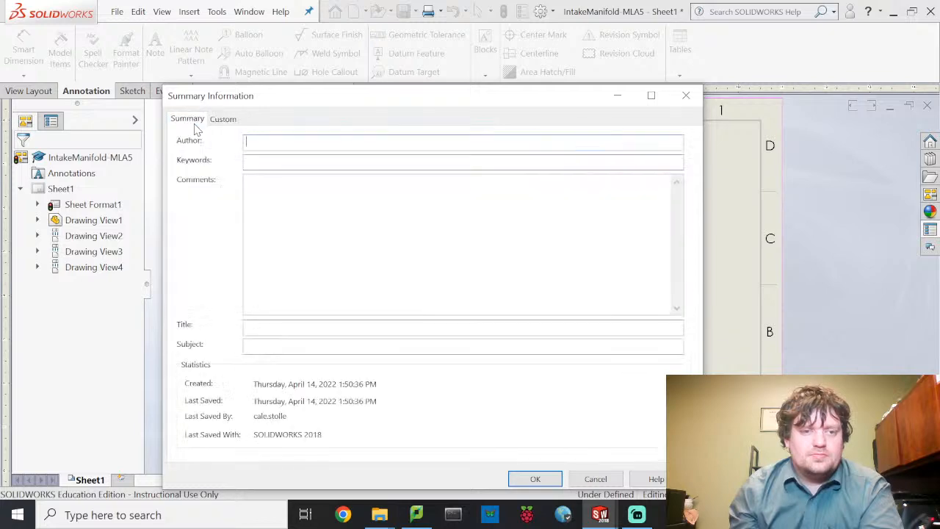
click(380, 145)
text(CJS)
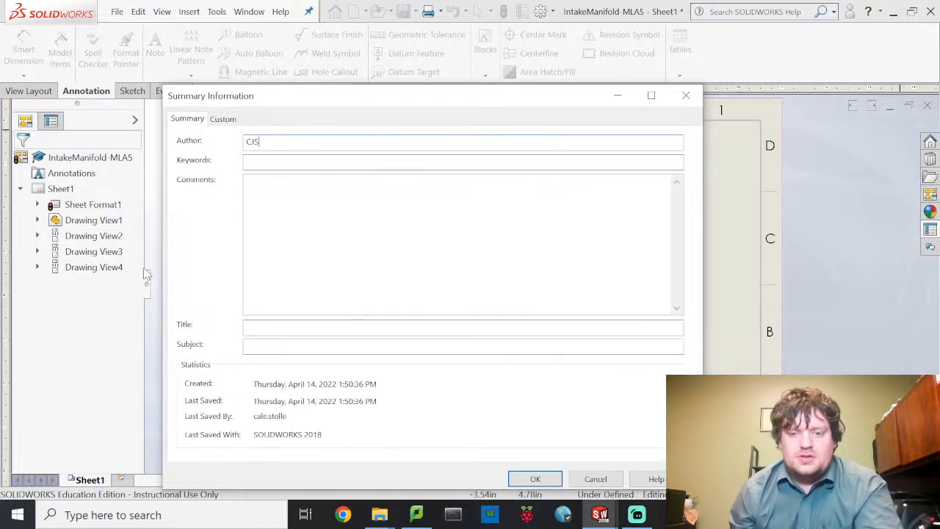
click(536, 479)
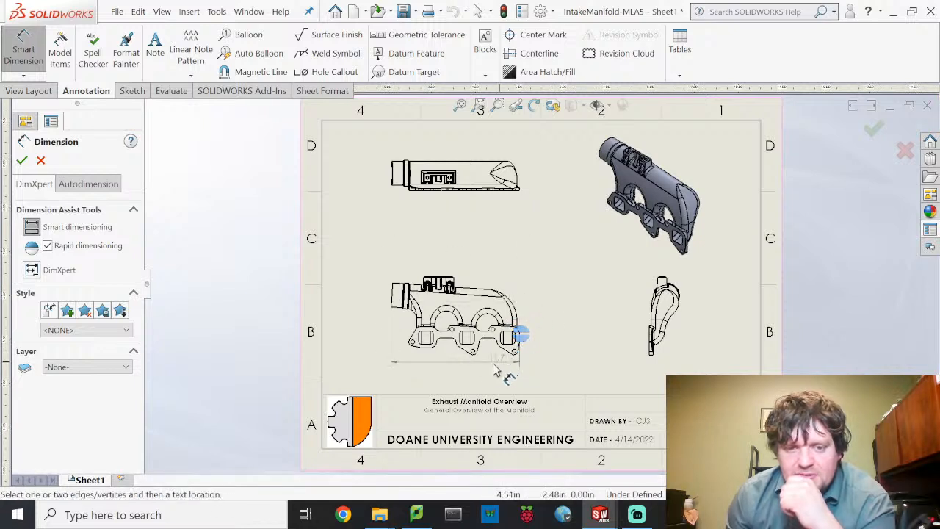
- Dimension the front view with an 11.71 overall width and a 7.05 height
click(515, 332)
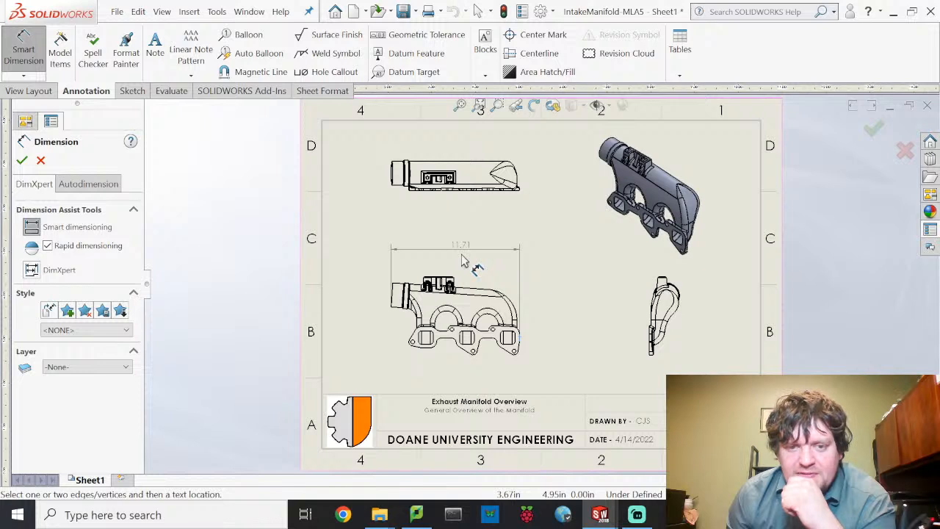
click(465, 265)
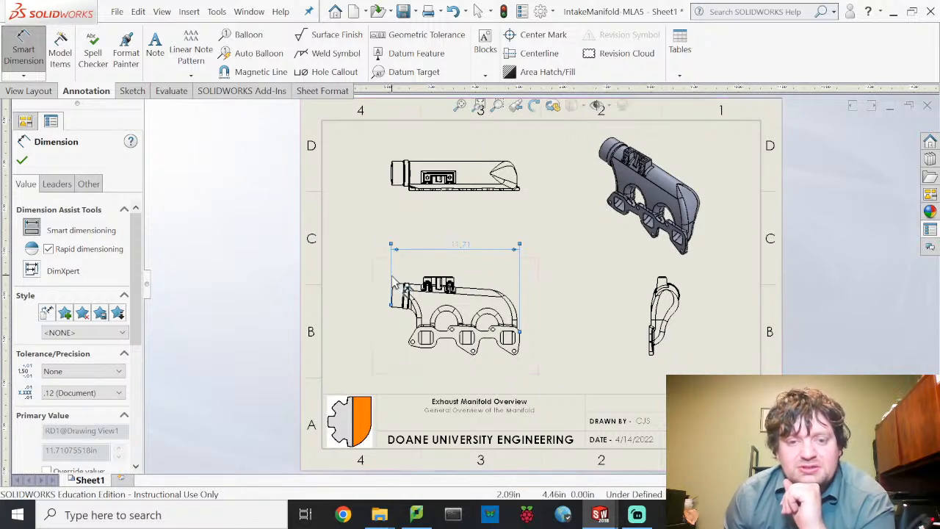
click(439, 278)
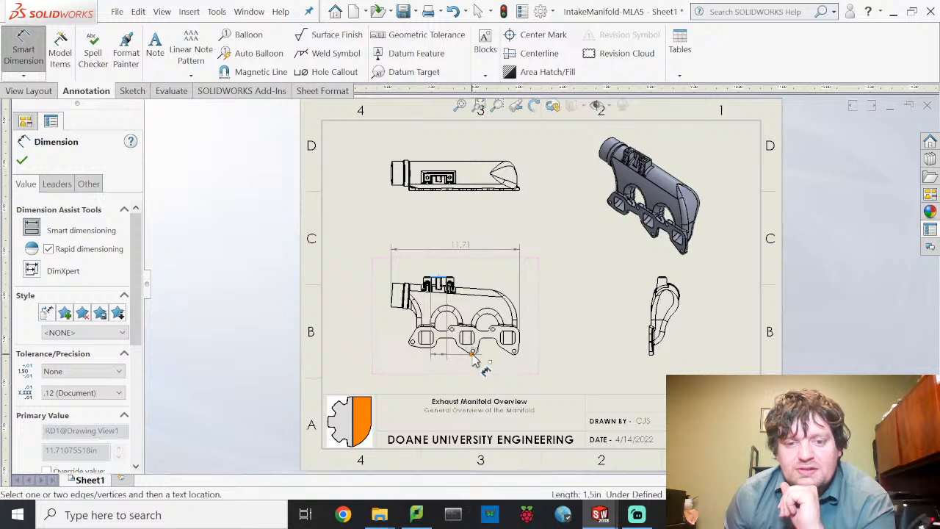
click(472, 352)
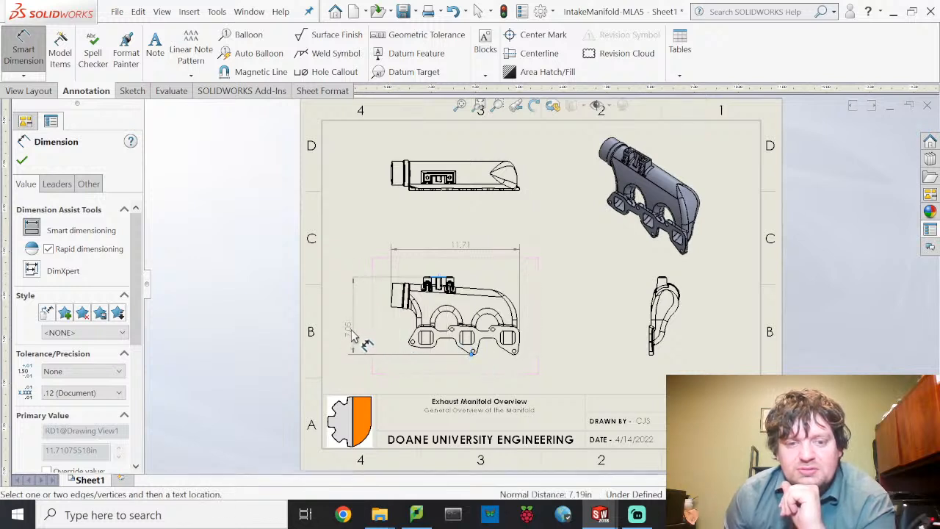
click(360, 330)
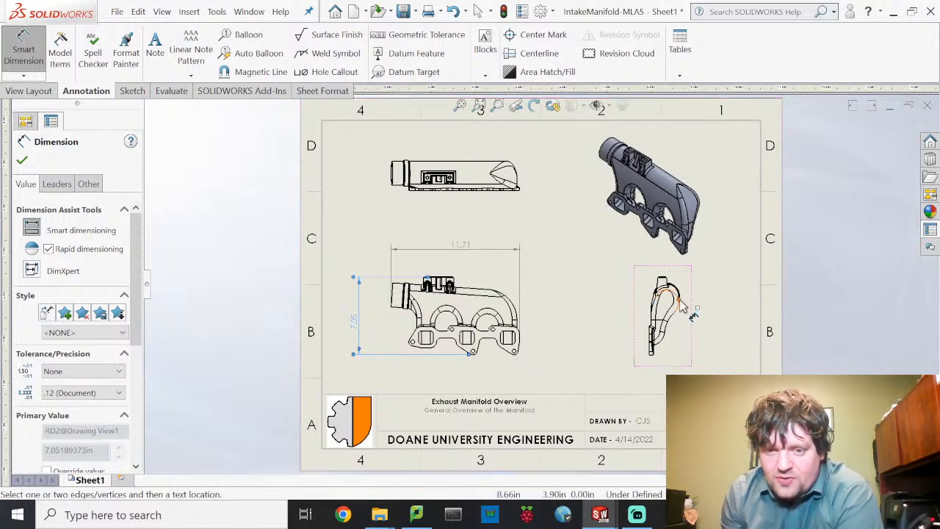
- Delete the stray aligned 5.28 dimension placed on the side view
click(651, 350)
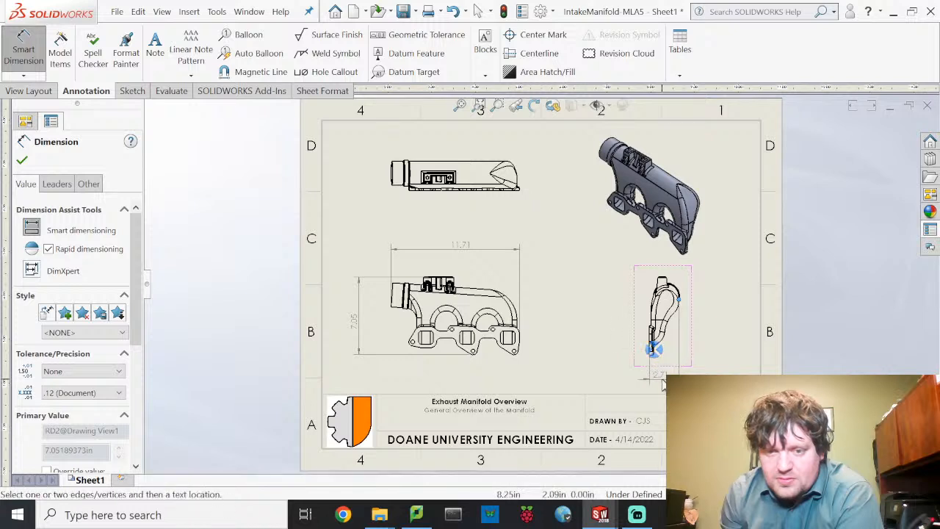
click(661, 375)
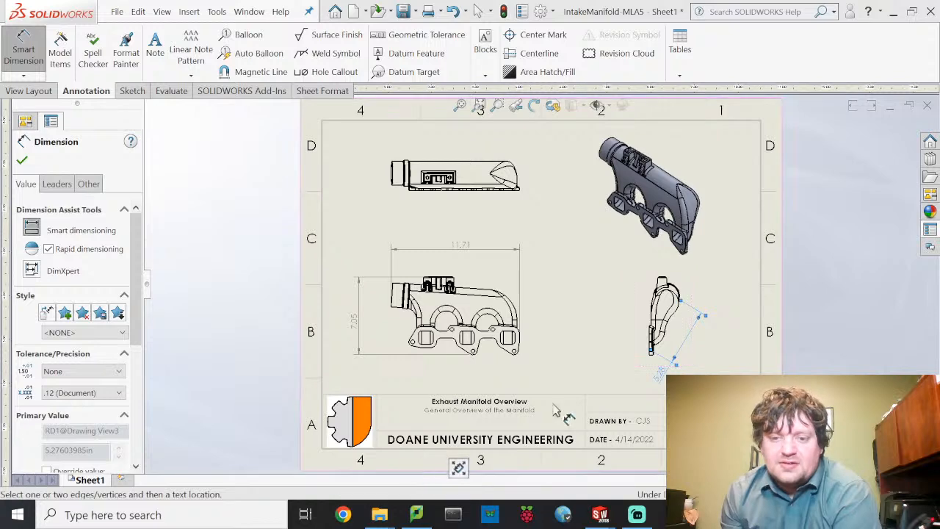
key(Delete)
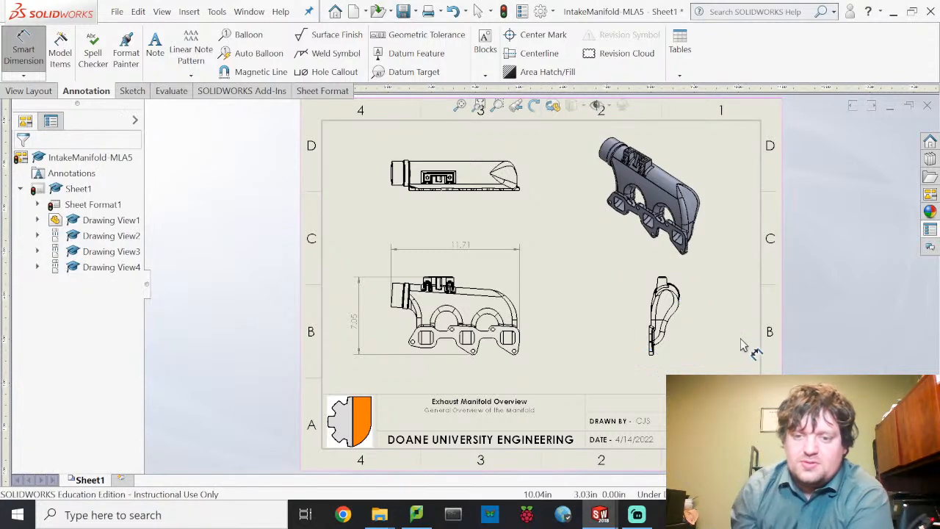
scroll(683, 308, down, 2)
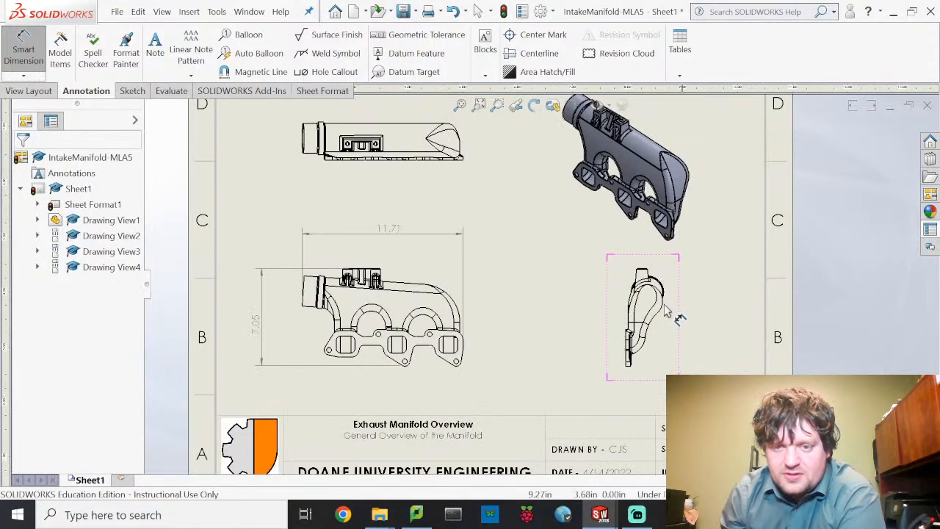
- Dimension the side view from its outer arc to the lower end, placing 2.76 below it
scroll(686, 314, down, 3)
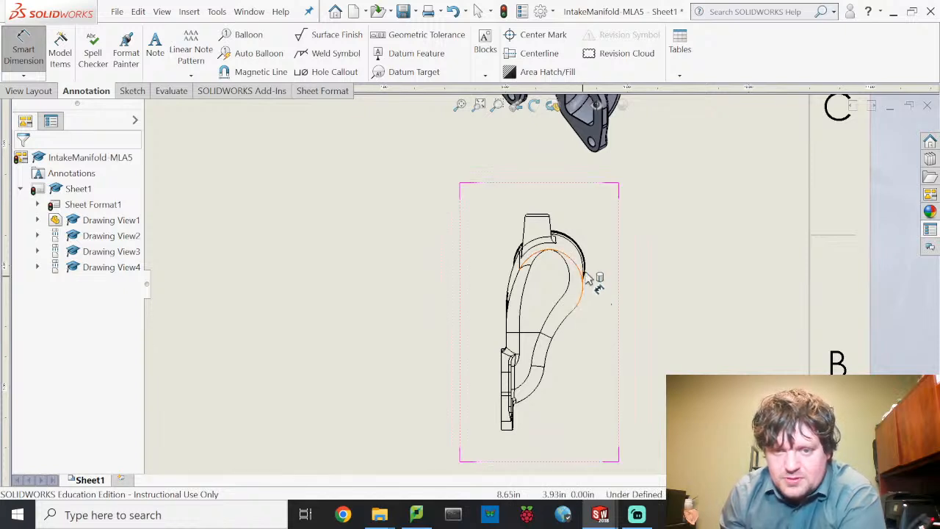
click(588, 275)
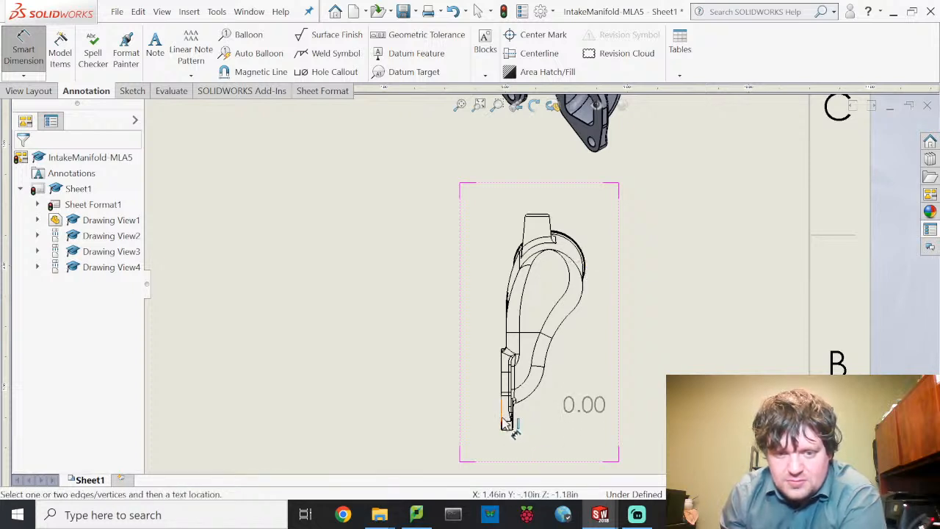
click(505, 424)
scroll(547, 451, down, 1)
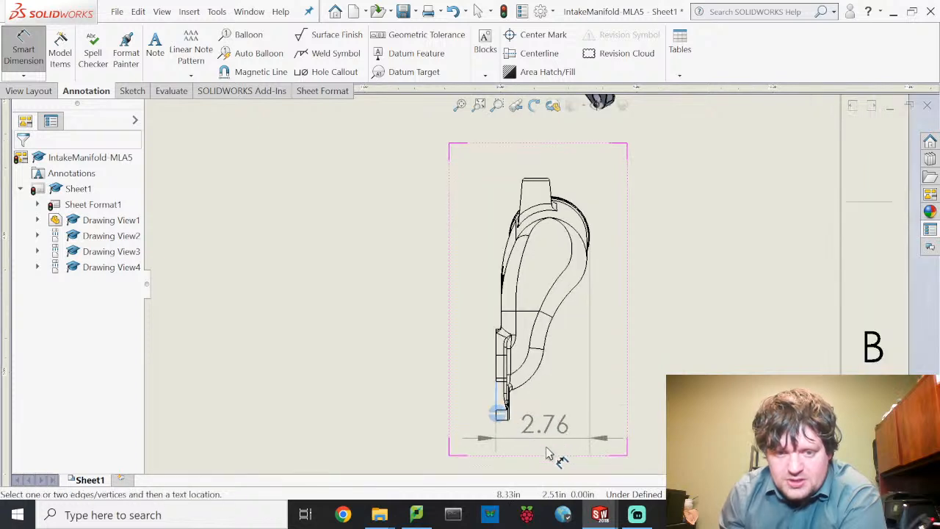
scroll(550, 450, up, 4)
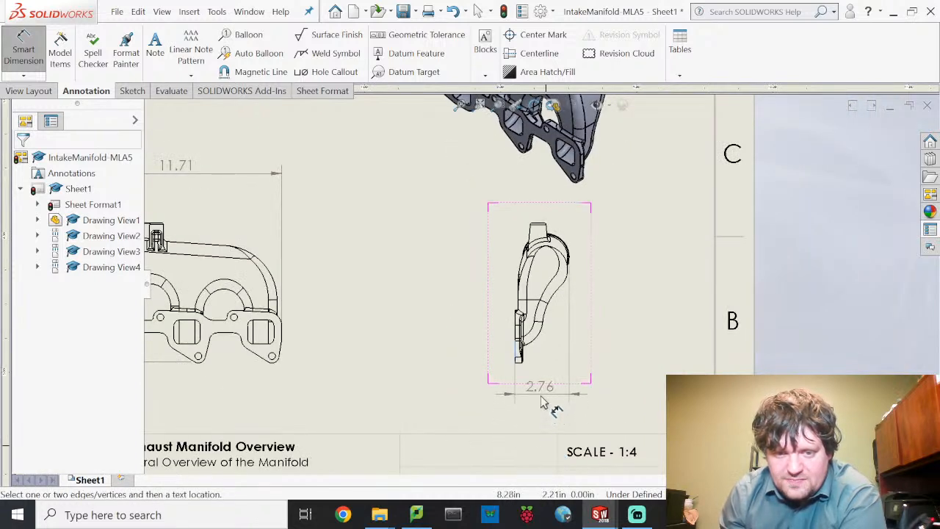
click(539, 398)
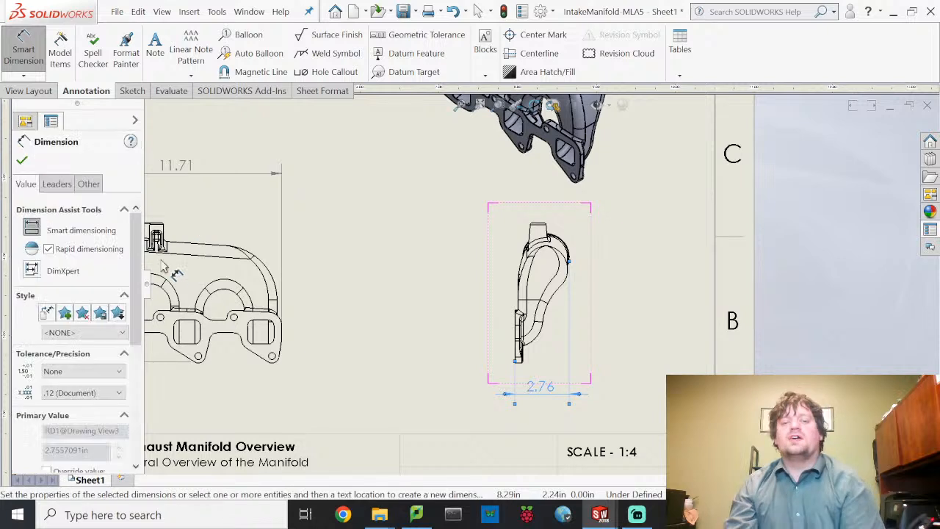
key(Escape)
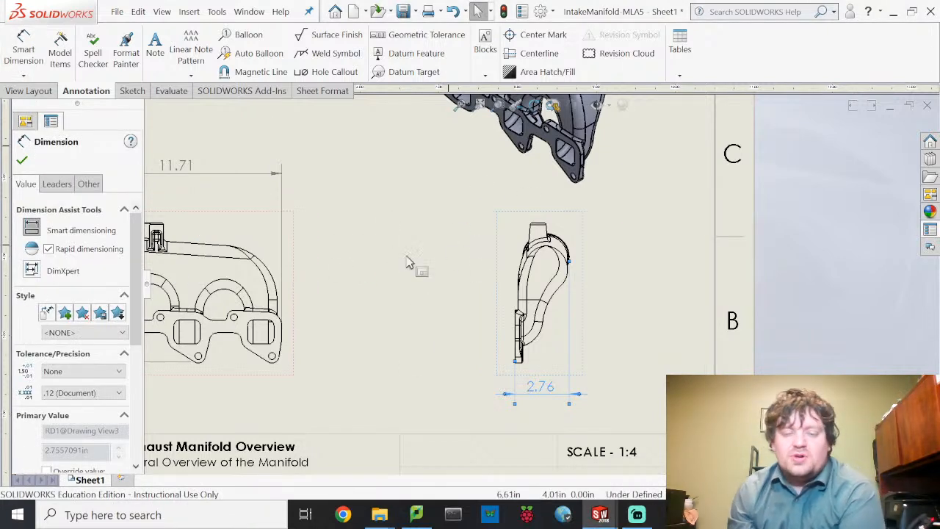
scroll(440, 277, up, 3)
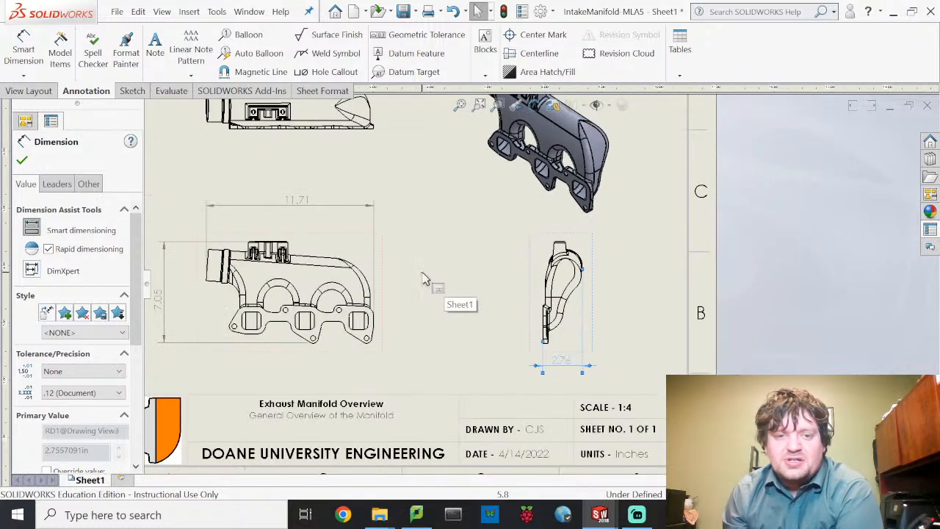
scroll(470, 292, down, 2)
scroll(534, 323, up, 2)
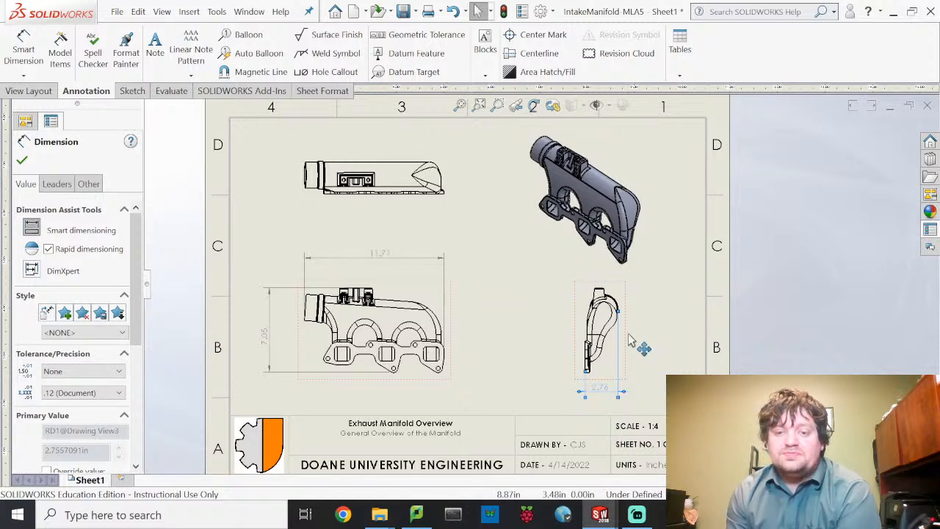
- Drag the side view and front view left so they sit closer together, then deselect
drag(621, 340, 546, 339)
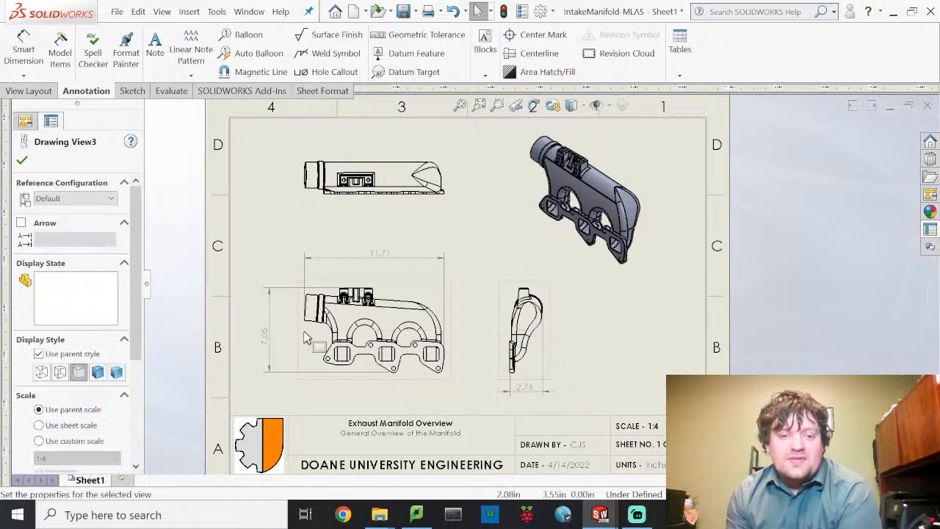
mouse_move(300, 345)
mouse_down()
mouse_move(288, 356)
mouse_move(278, 350)
mouse_up()
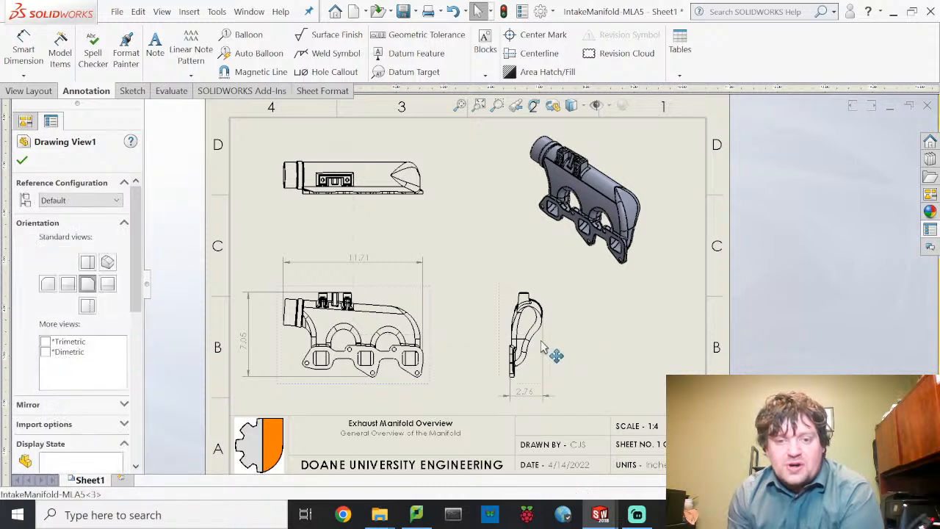
drag(542, 350, 514, 351)
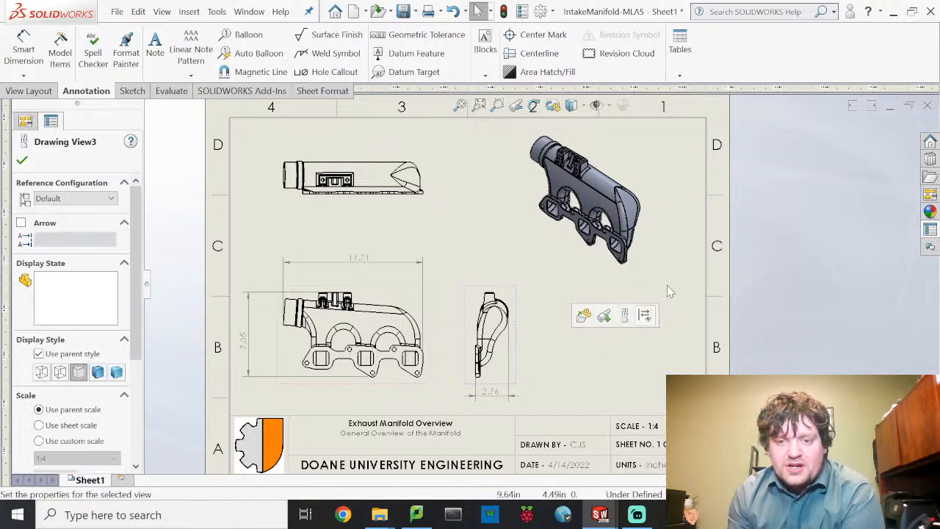
click(647, 352)
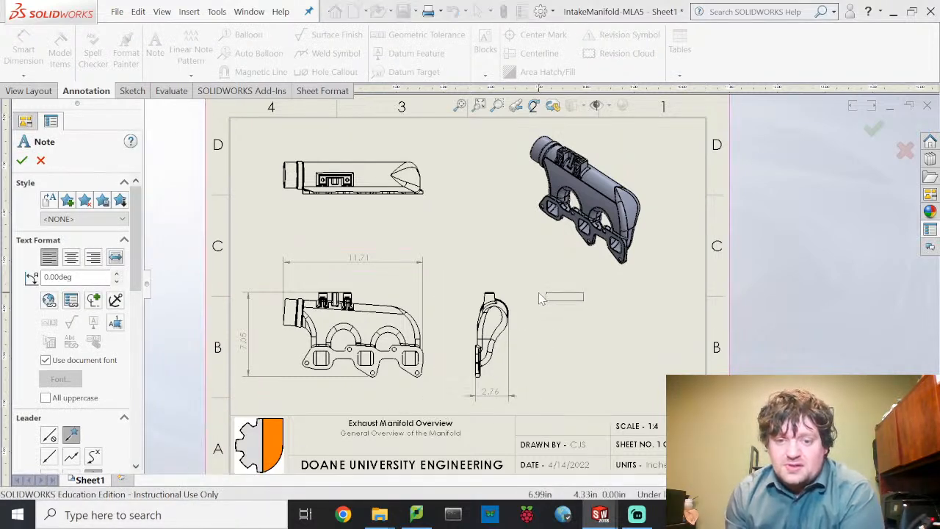
- Place a note: 'This exhaust manifold is manufactured from cast 1020 steel polished with sandblasting. Additional part details are contained within.'
click(540, 295)
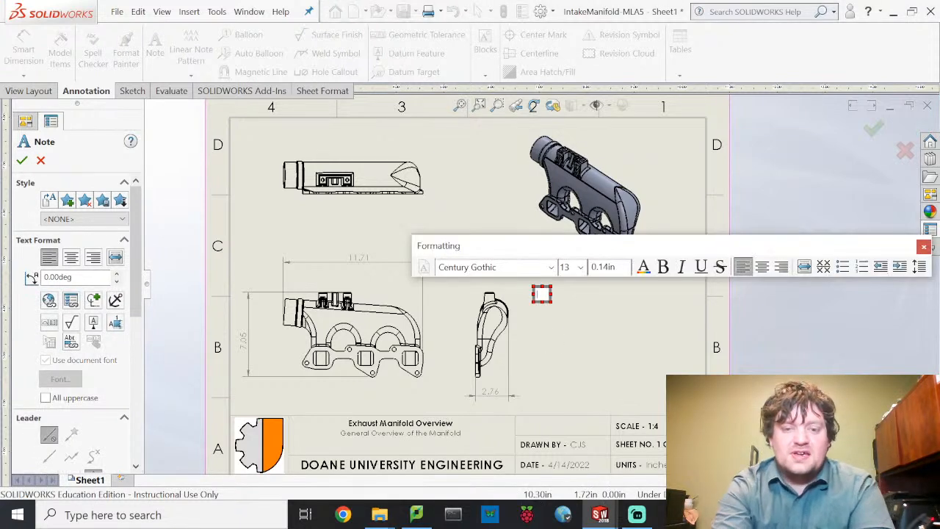
text(T)
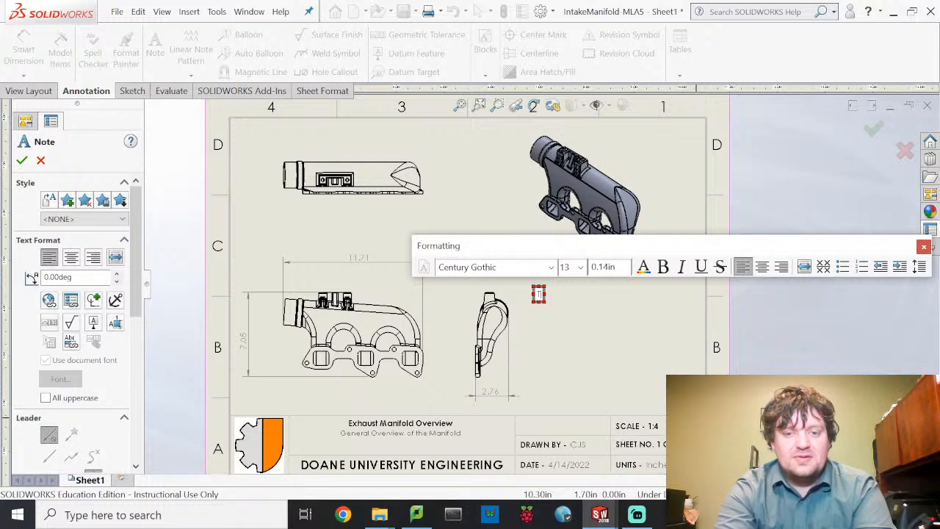
text(his exhaust)
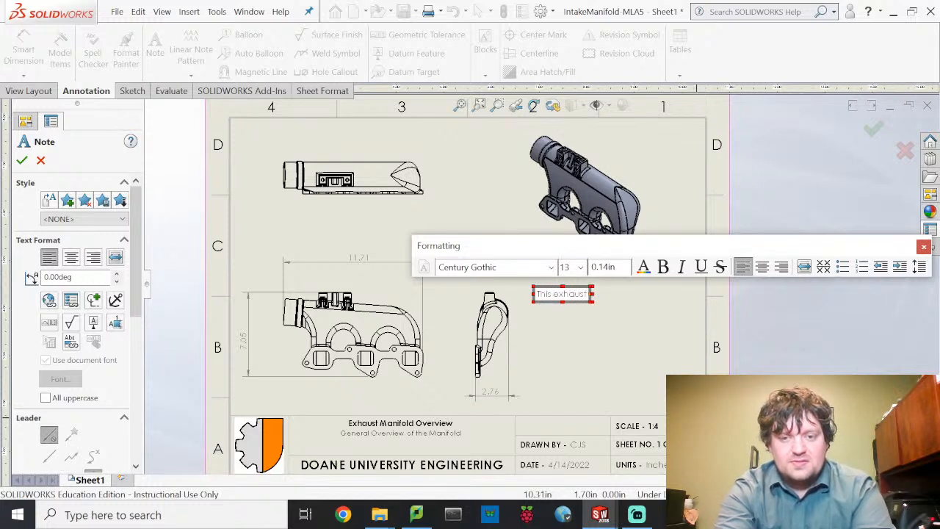
text( manifold is)
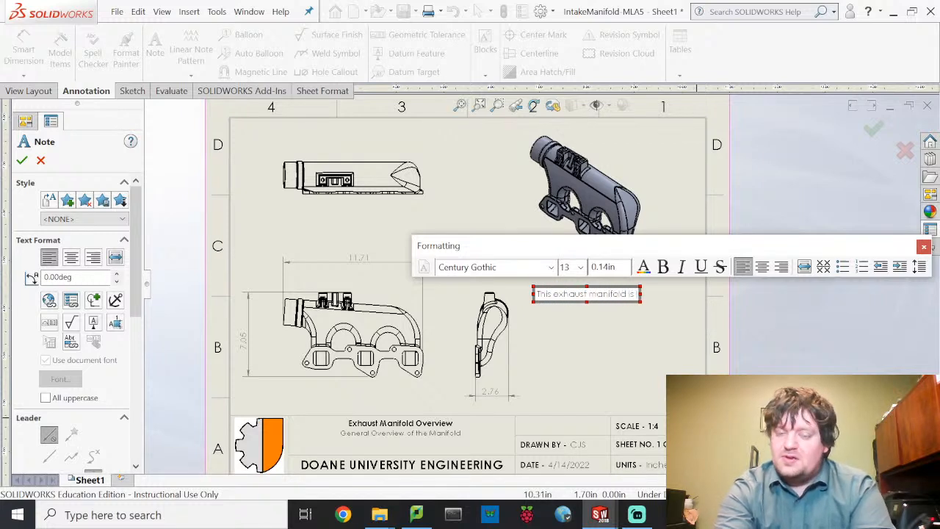
text( manufactu)
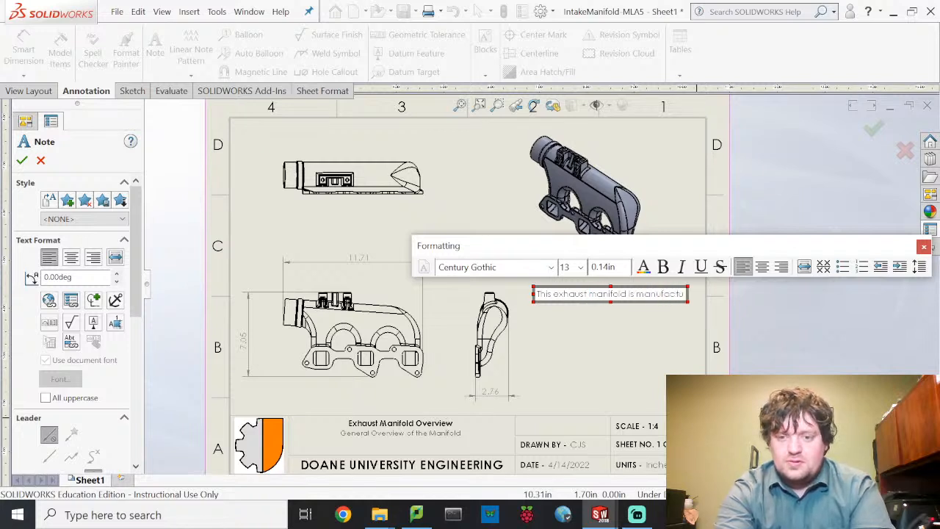
text(red)
key(Return)
text(fro)
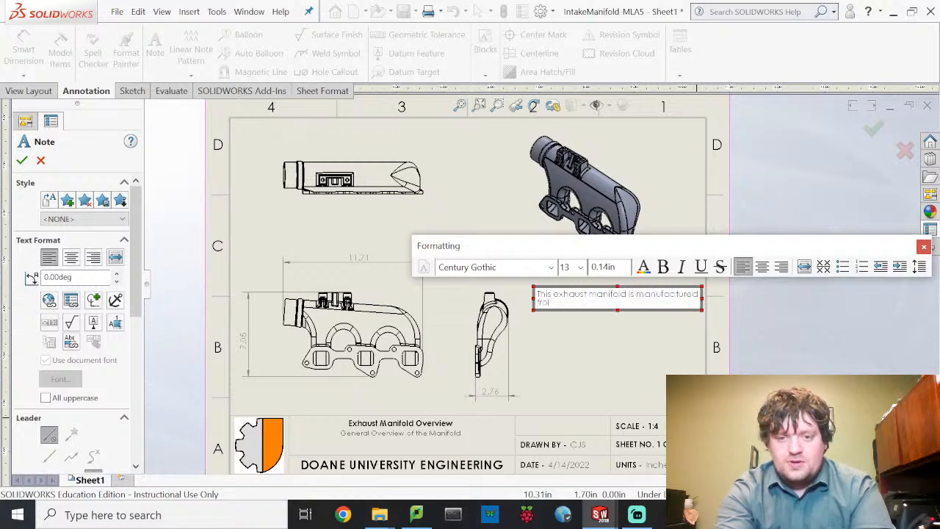
text(m cast )
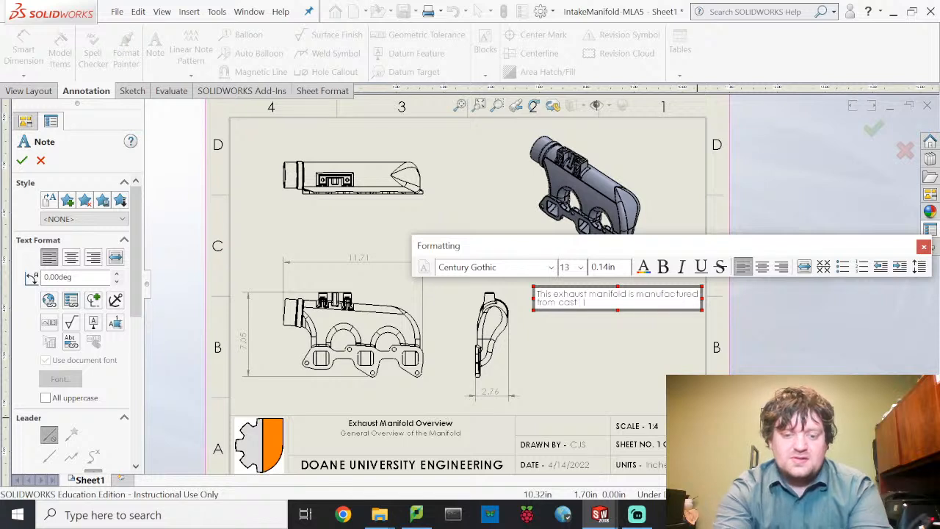
text(1020 steel)
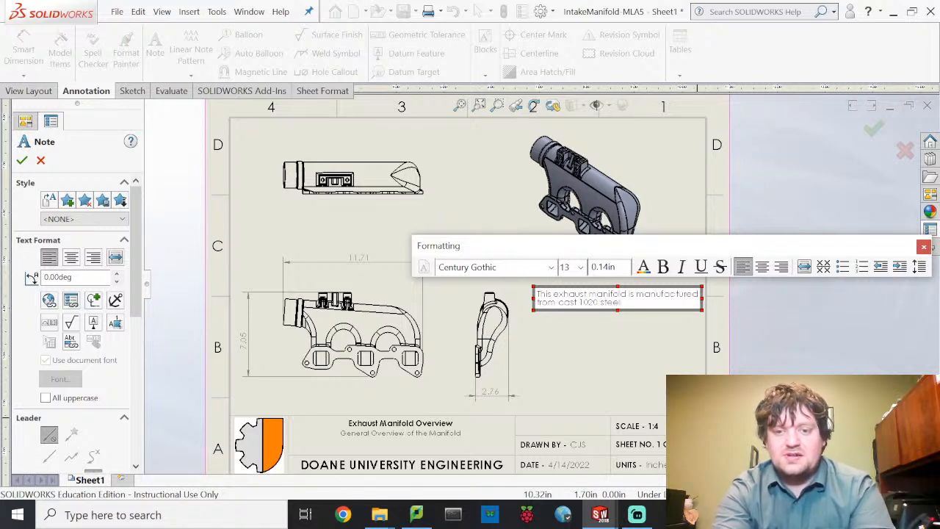
text( polis)
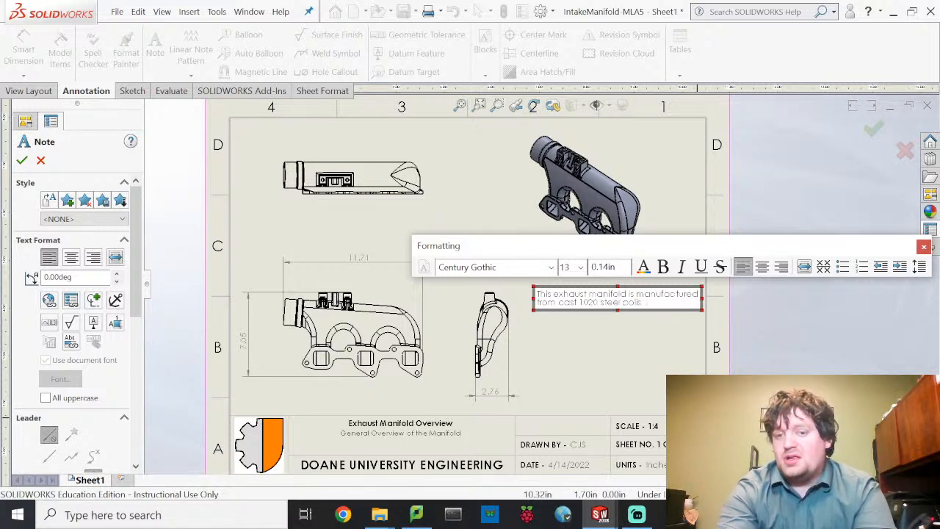
text(hed with)
key(Return)
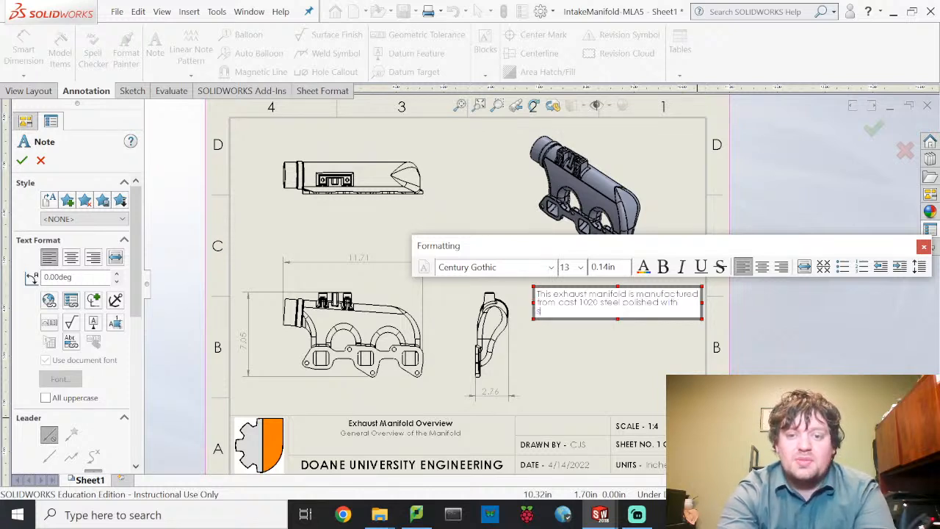
text(sandblas)
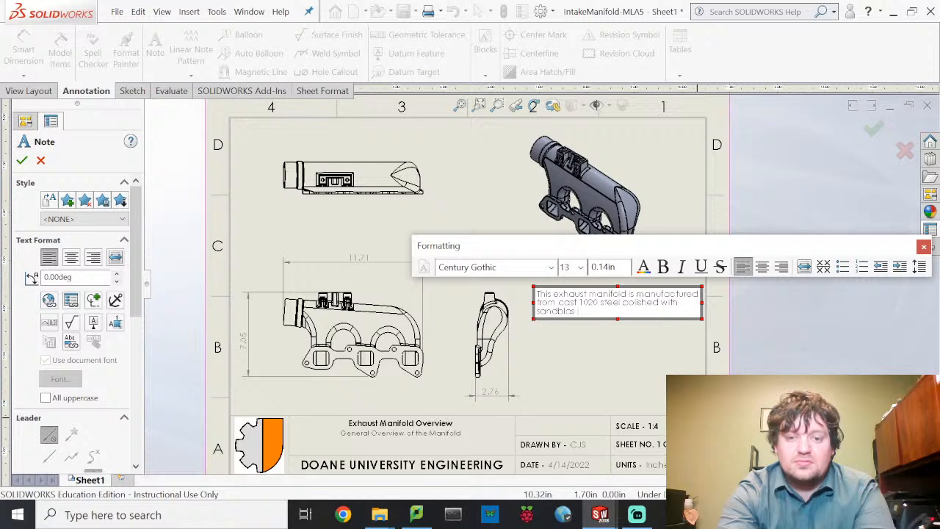
text(ting.)
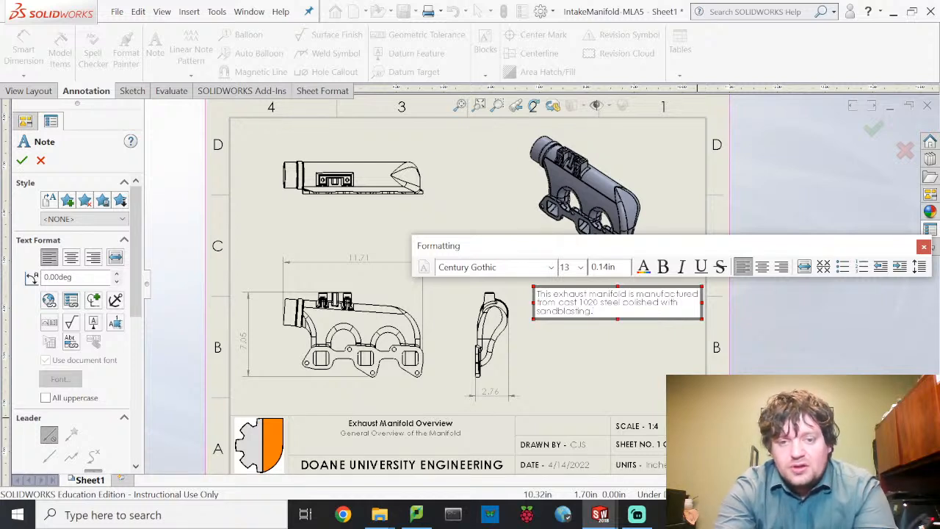
key(Return)
key(Return)
text(Add)
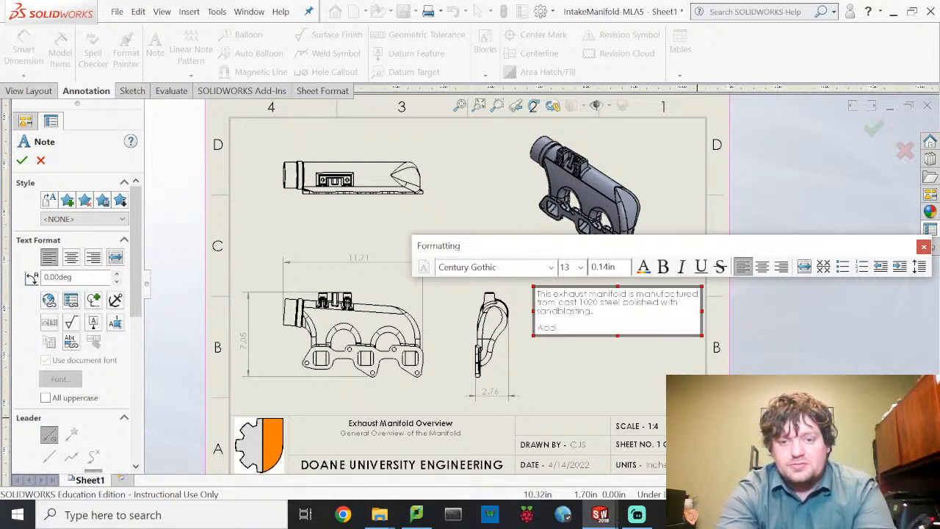
text(itional part details a)
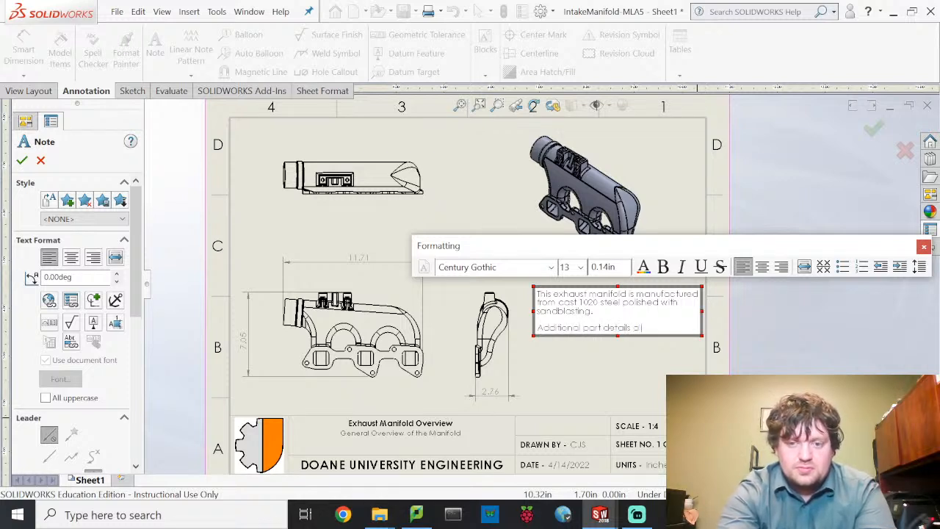
text(re contained wi)
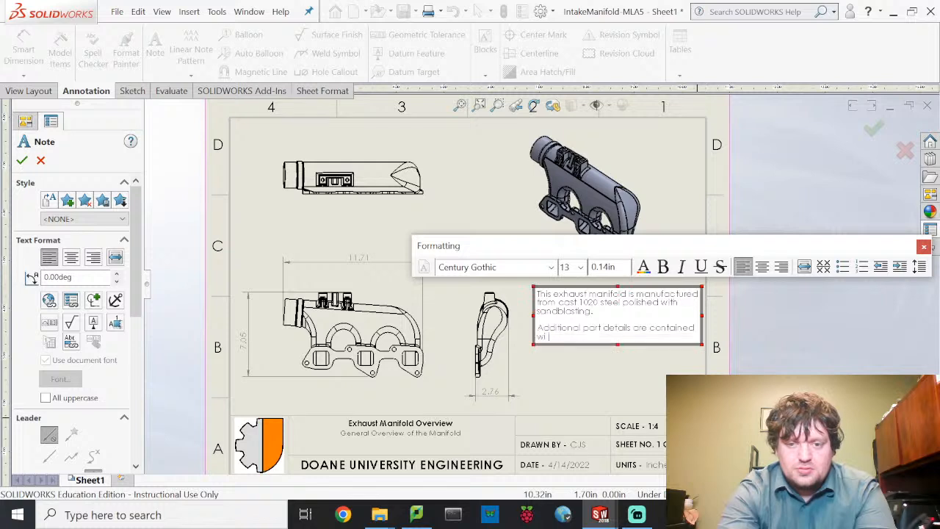
text(thin.)
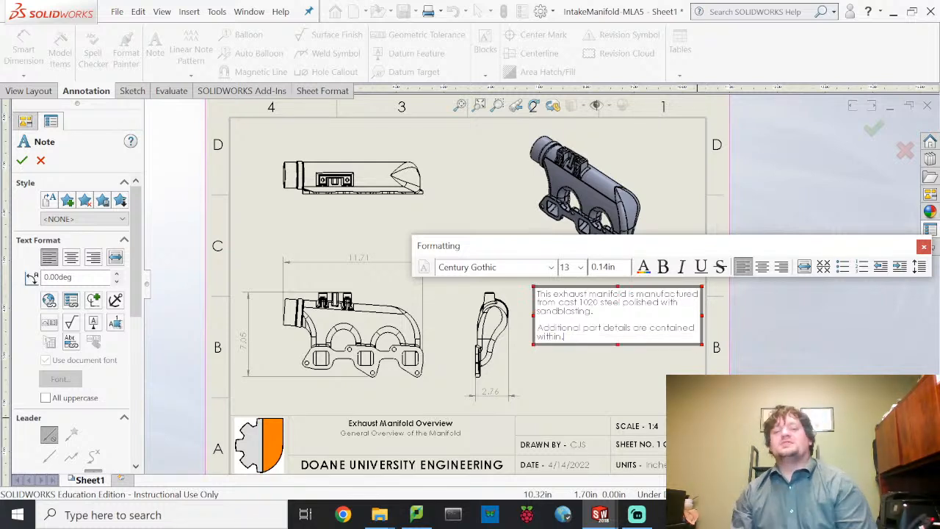
click(587, 389)
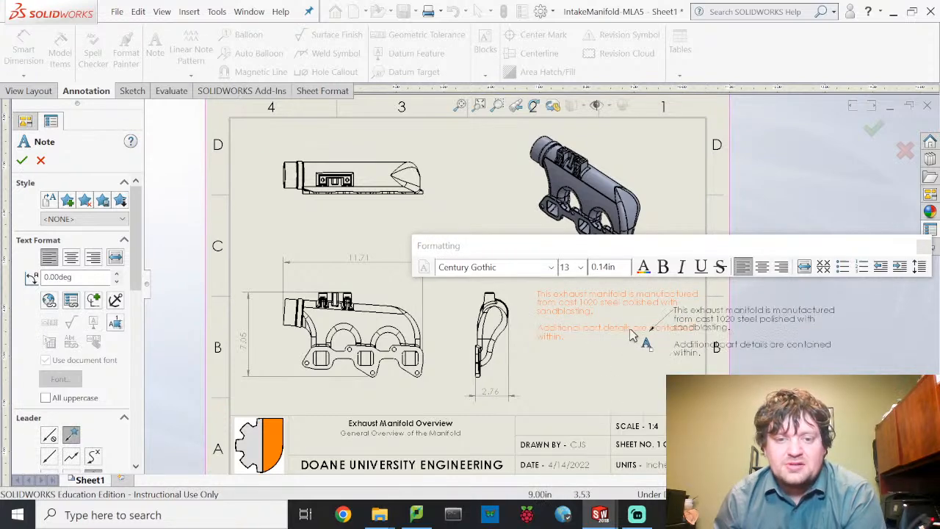
key(Escape)
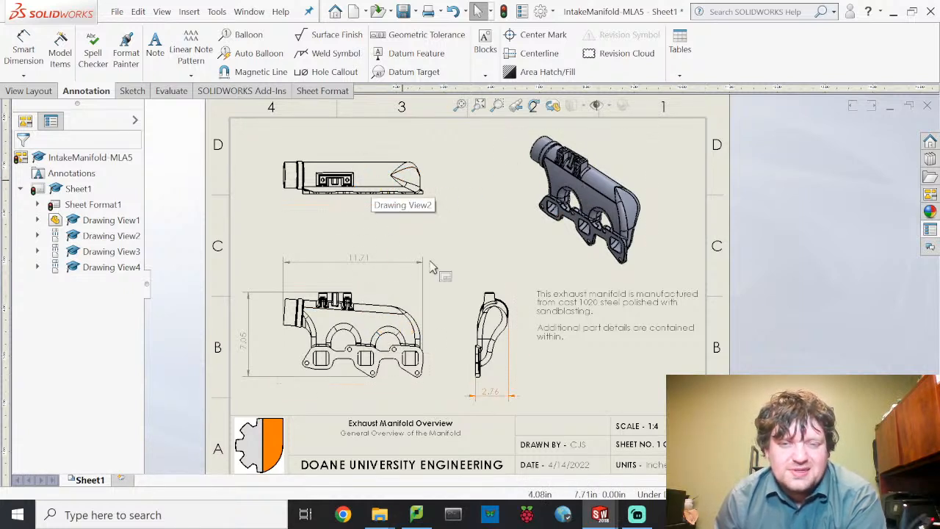
- Add Sheet2 and place a model view of the IntakeManifold part in its upper left
click(123, 480)
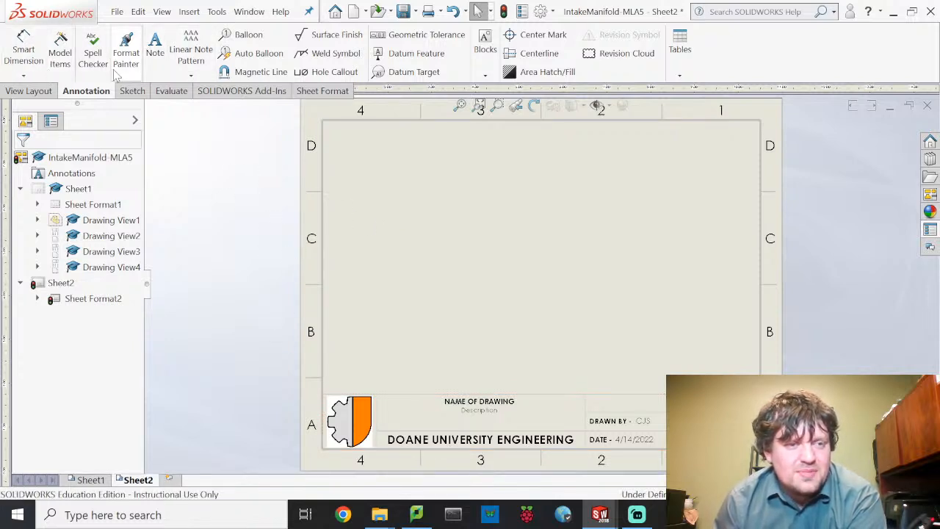
click(29, 91)
click(53, 52)
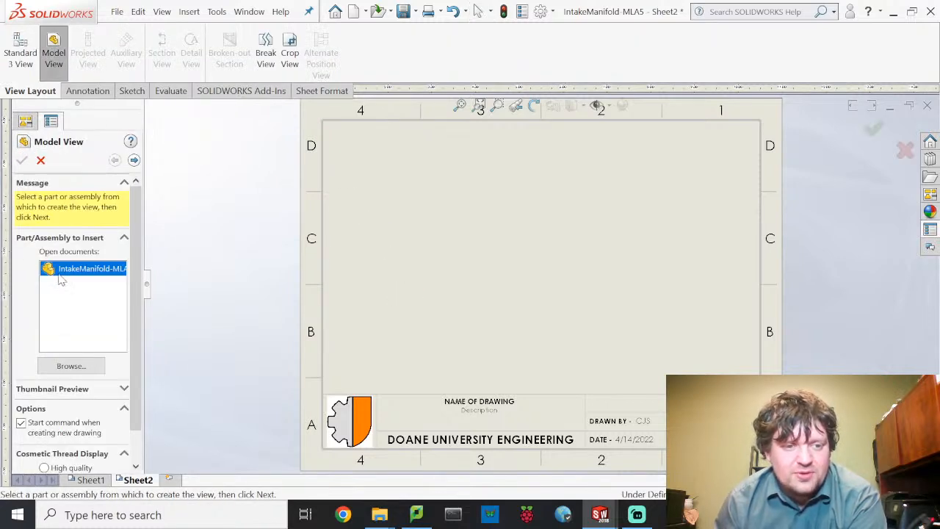
double_click(62, 271)
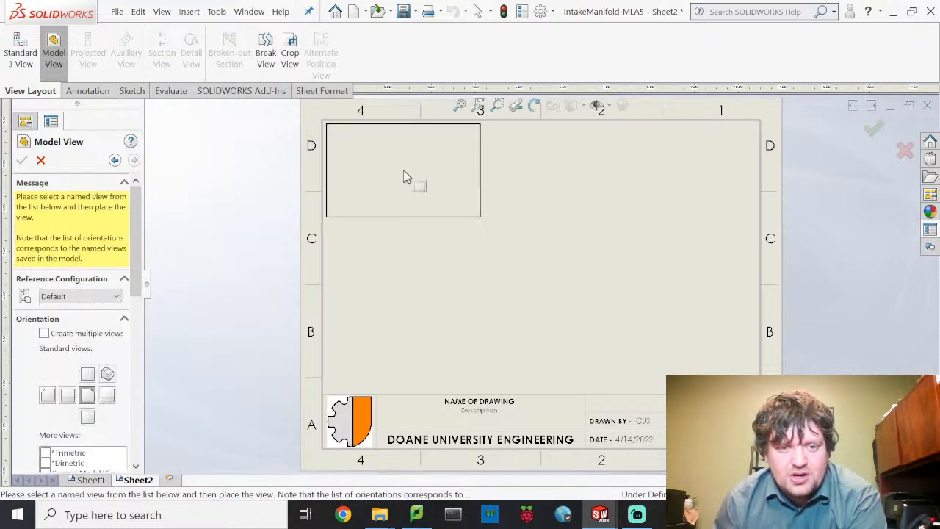
click(409, 178)
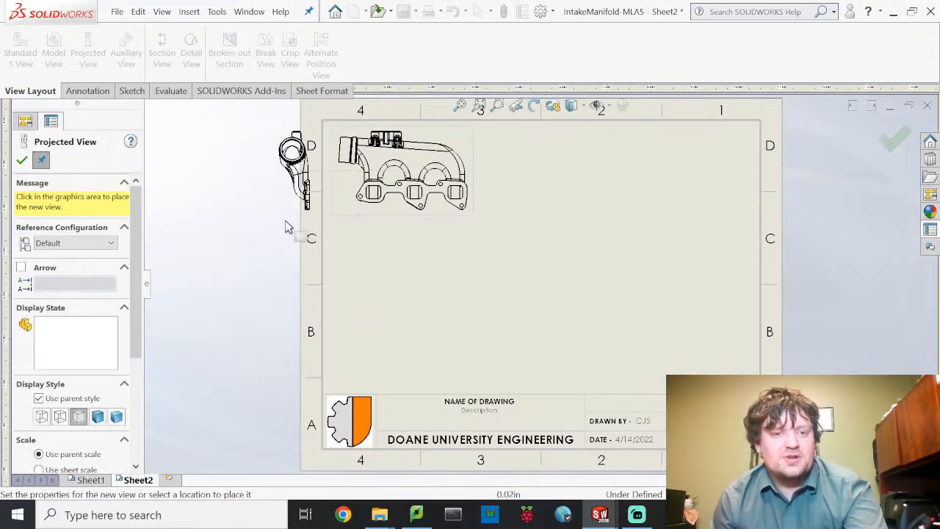
key(Escape)
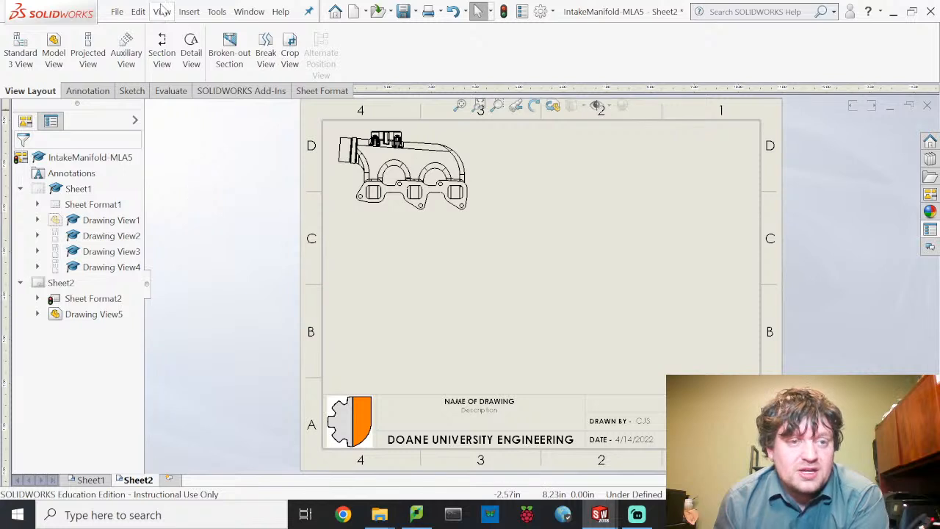
click(191, 52)
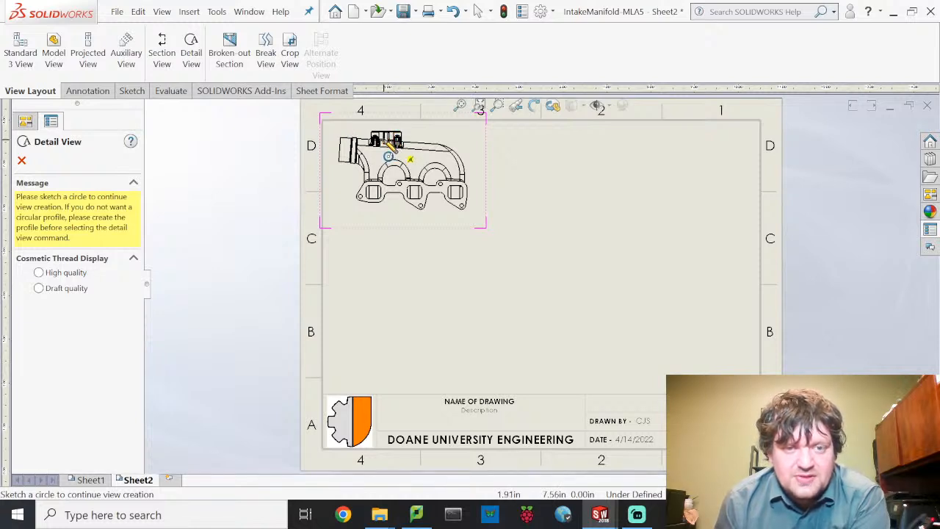
- Circle the top bracket and place Detail A below the front view at 1:1 scale
click(386, 141)
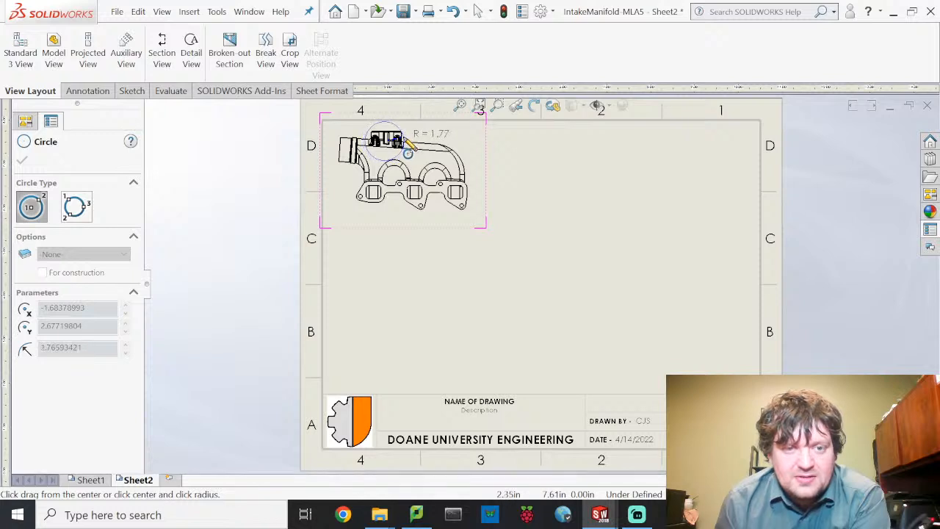
click(408, 147)
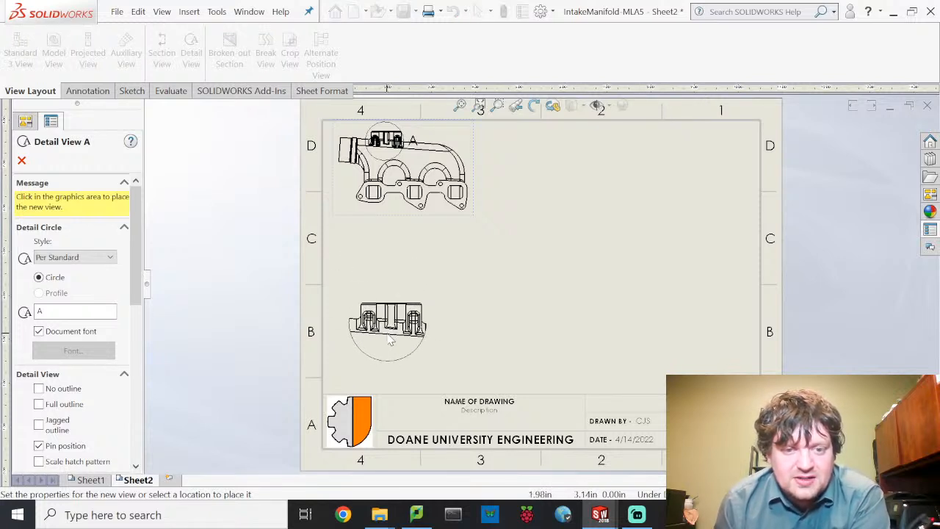
click(382, 343)
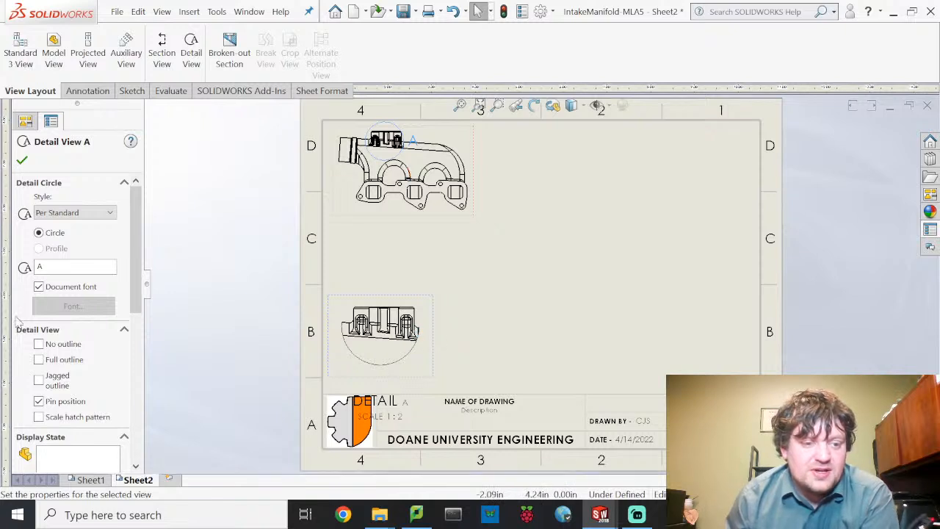
drag(137, 284, 132, 379)
scroll(132, 378, down, 3)
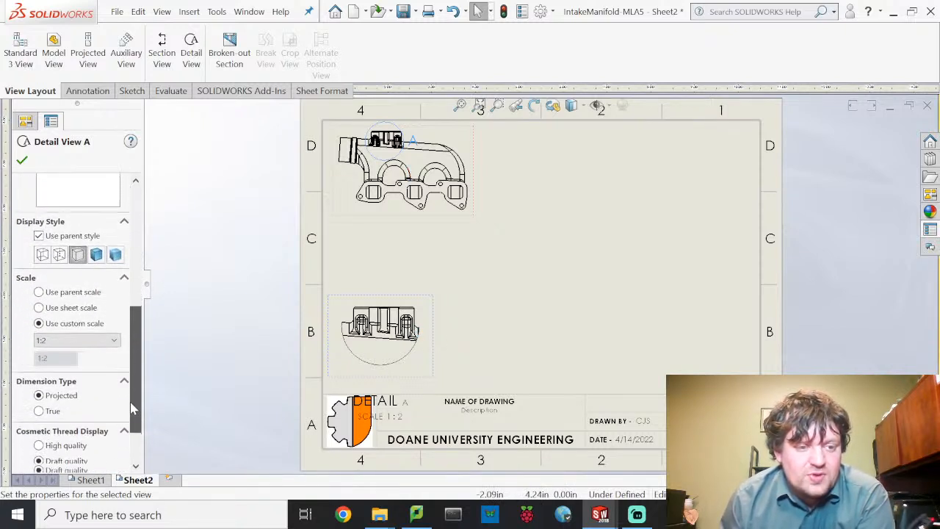
click(114, 340)
click(73, 351)
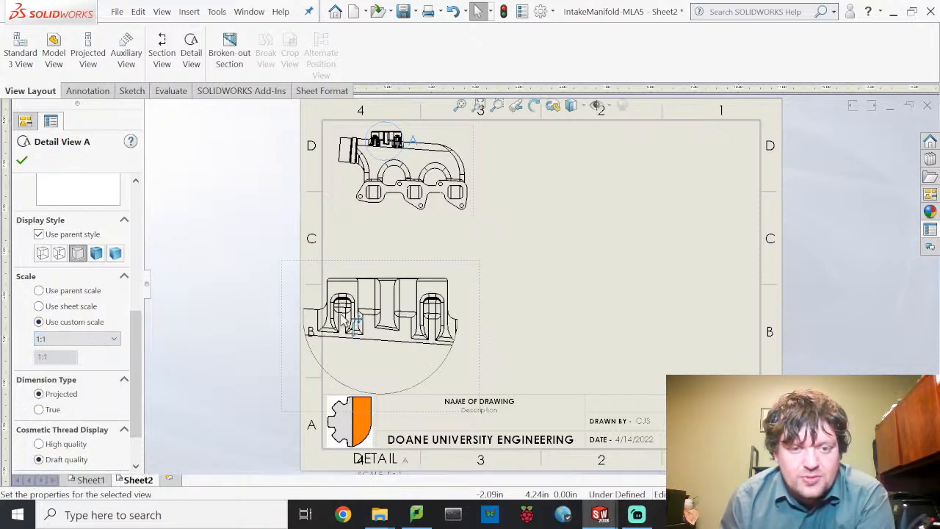
- Move Detail A upward with its DETAIL A label just below it, and confirm
drag(412, 257, 433, 239)
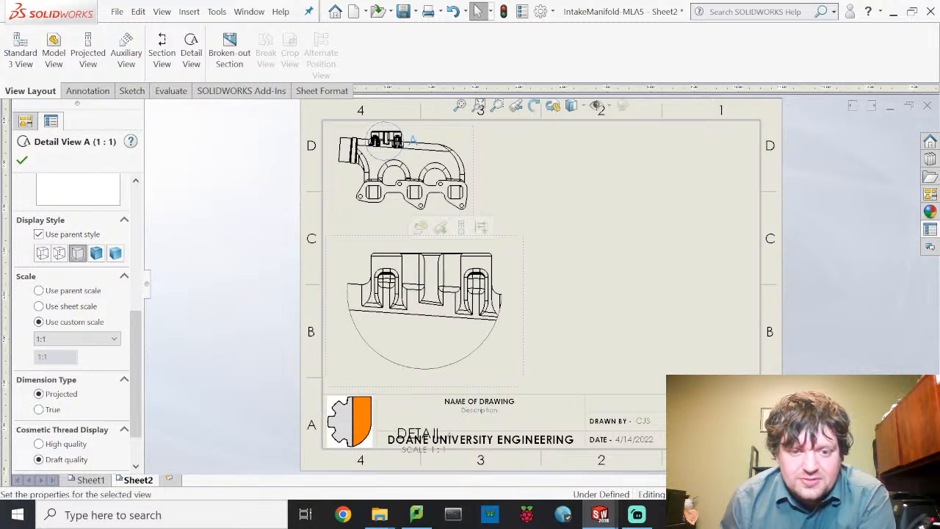
click(432, 434)
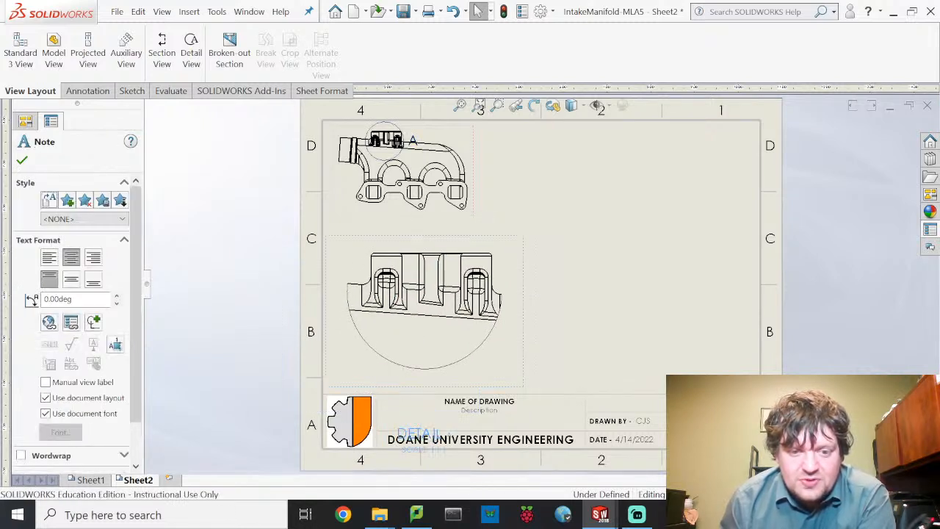
drag(426, 434, 428, 378)
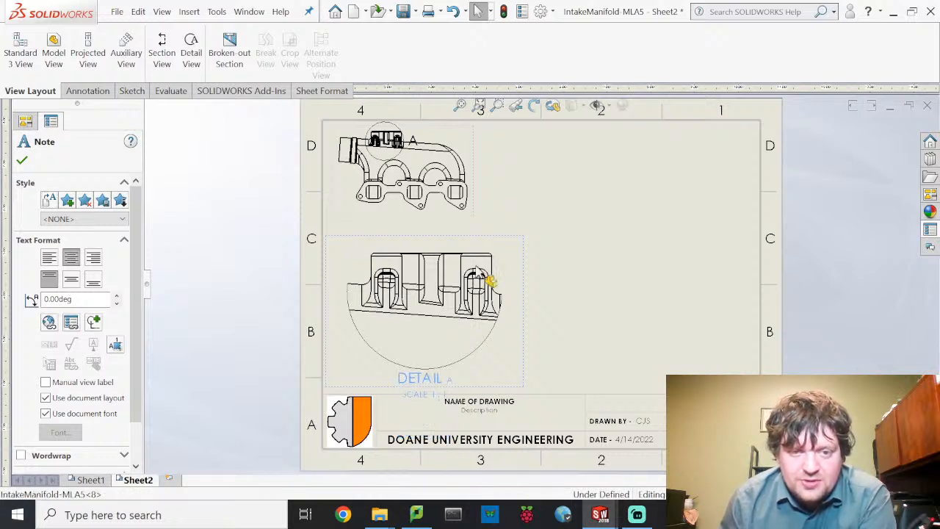
drag(476, 238, 475, 218)
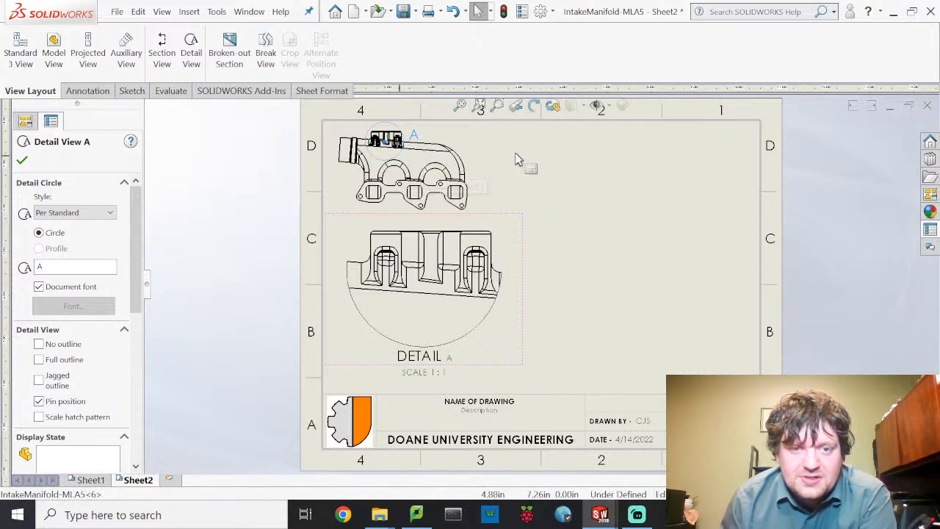
click(576, 233)
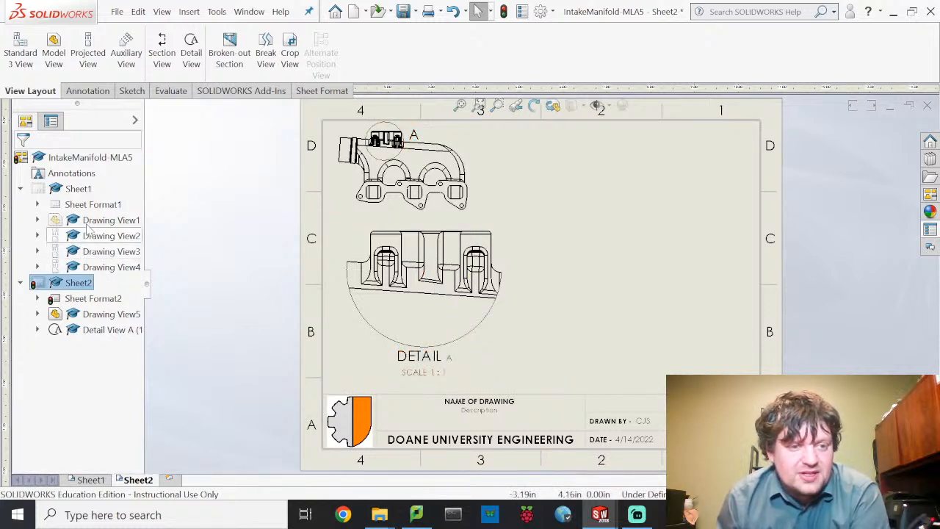
click(87, 479)
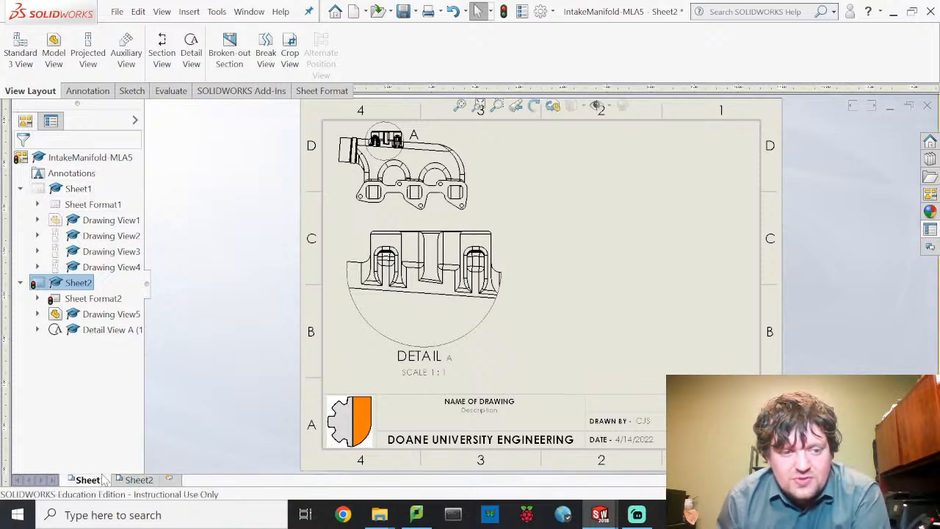
scroll(593, 163, down, 10)
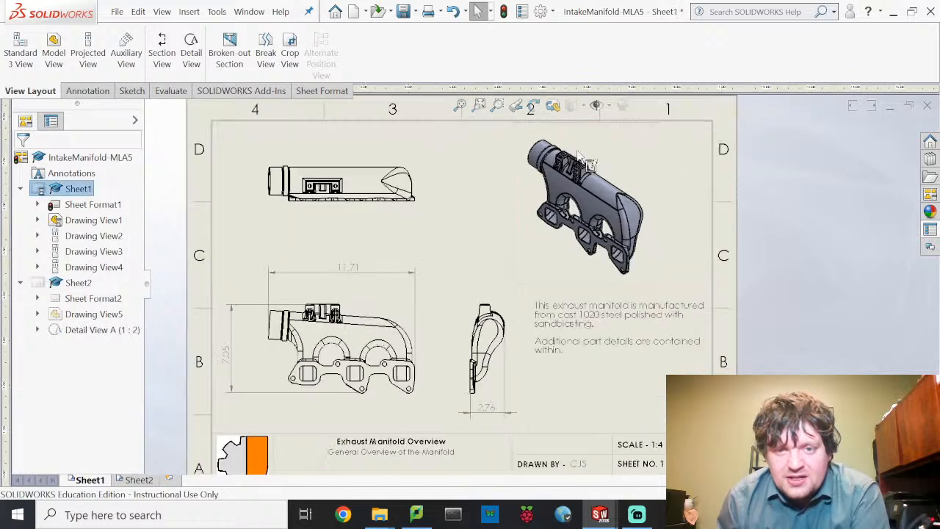
scroll(570, 249, down, 2)
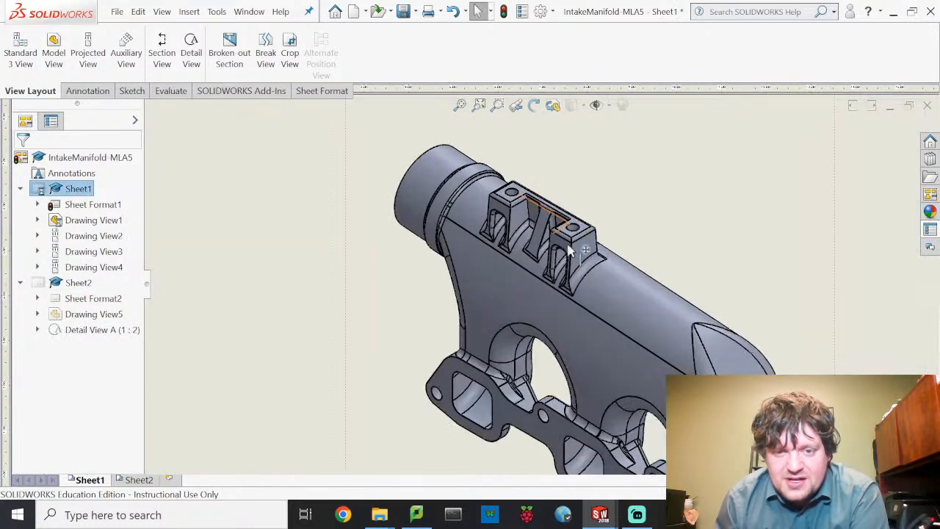
scroll(558, 261, down, 2)
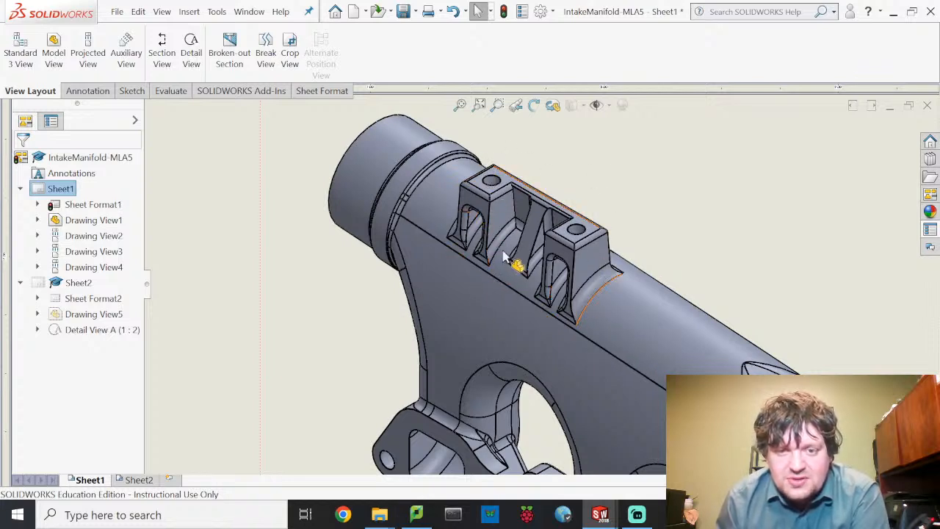
scroll(477, 281, up, 4)
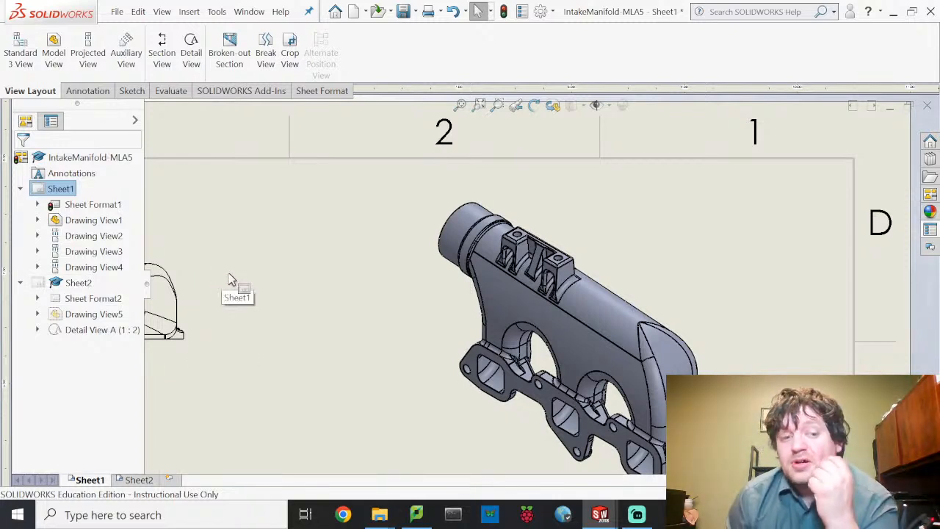
click(77, 285)
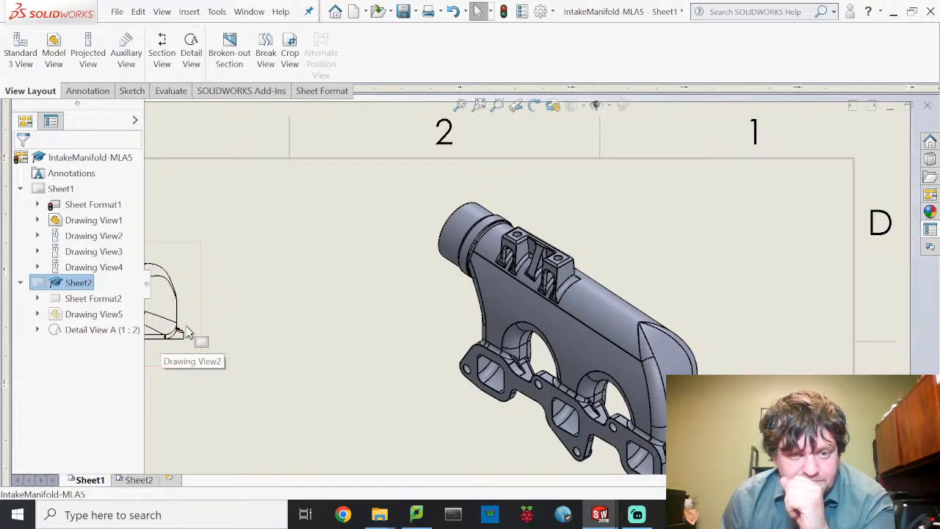
double_click(75, 287)
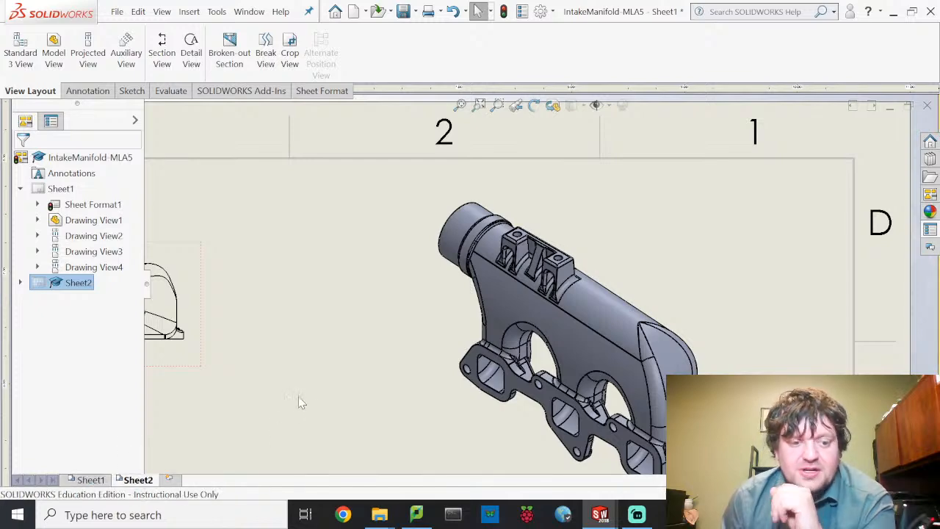
- Try Hidden Lines Visible on the front view, then revert it to Hidden Lines Removed
scroll(380, 158, up, 2)
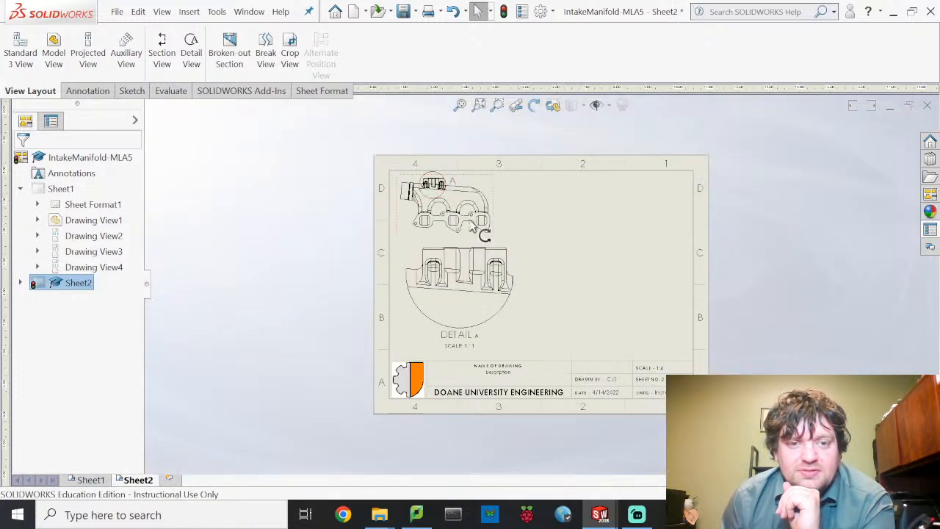
scroll(465, 202, down, 6)
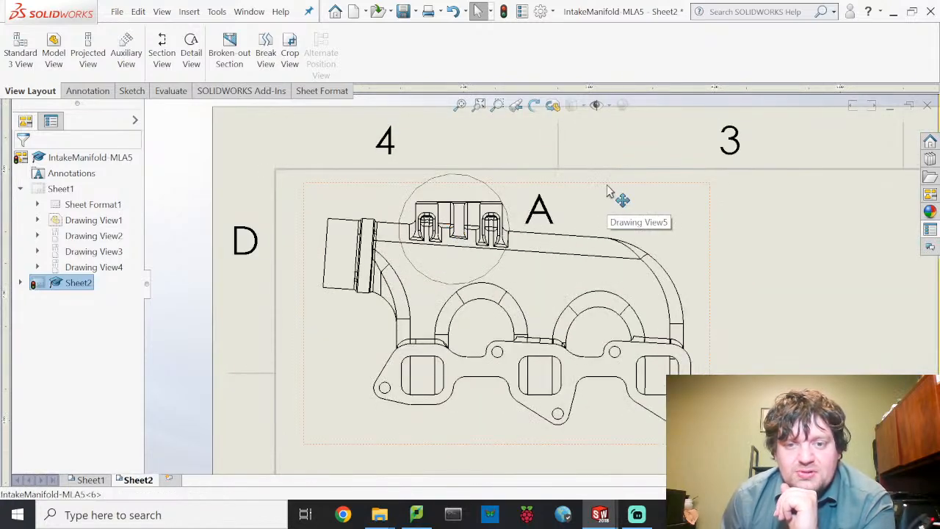
click(606, 213)
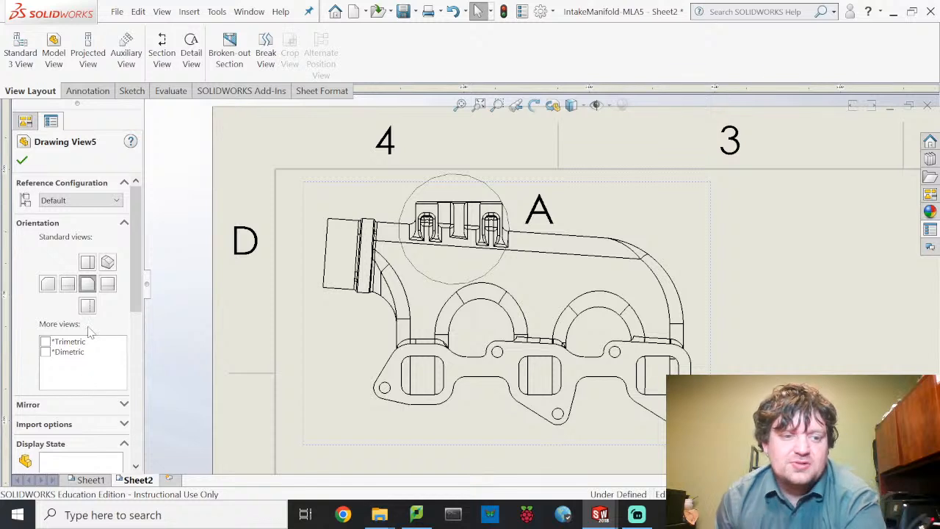
scroll(83, 389, down, 2)
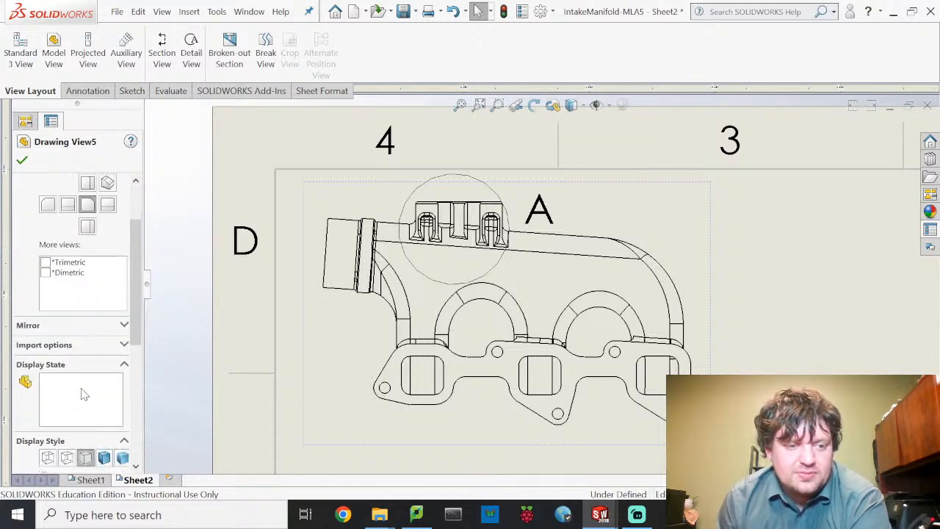
click(67, 458)
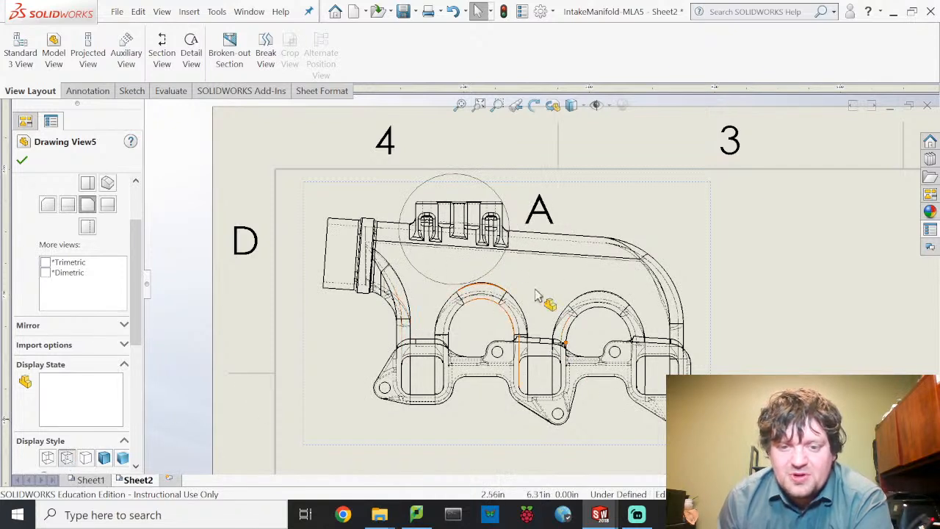
click(85, 459)
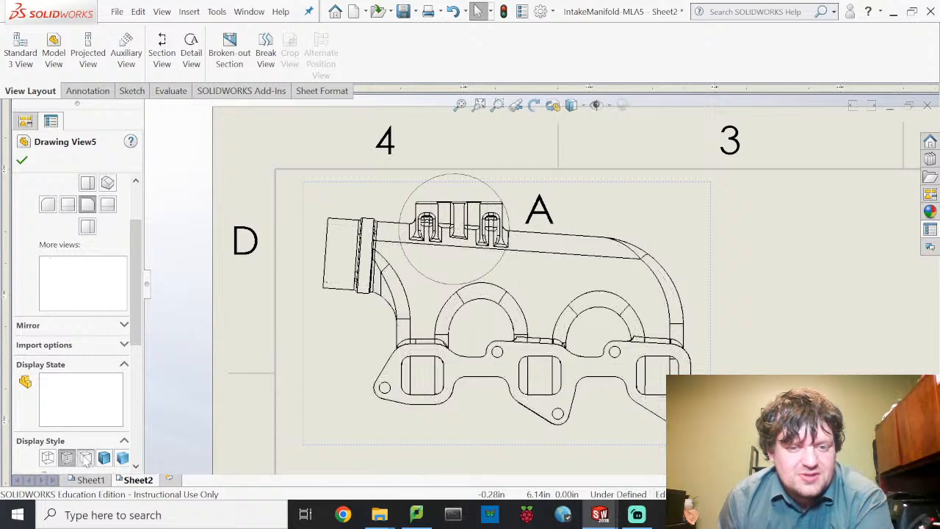
scroll(640, 383, up, 4)
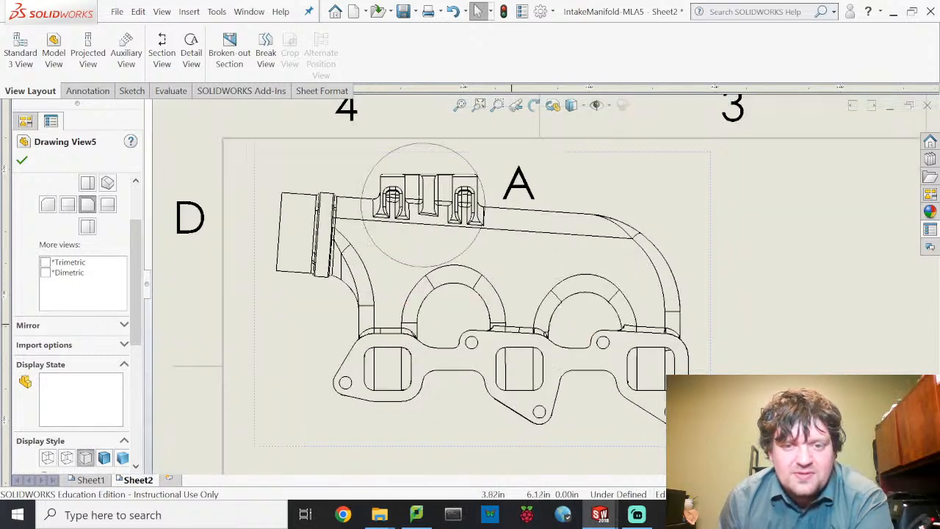
scroll(602, 435, down, 3)
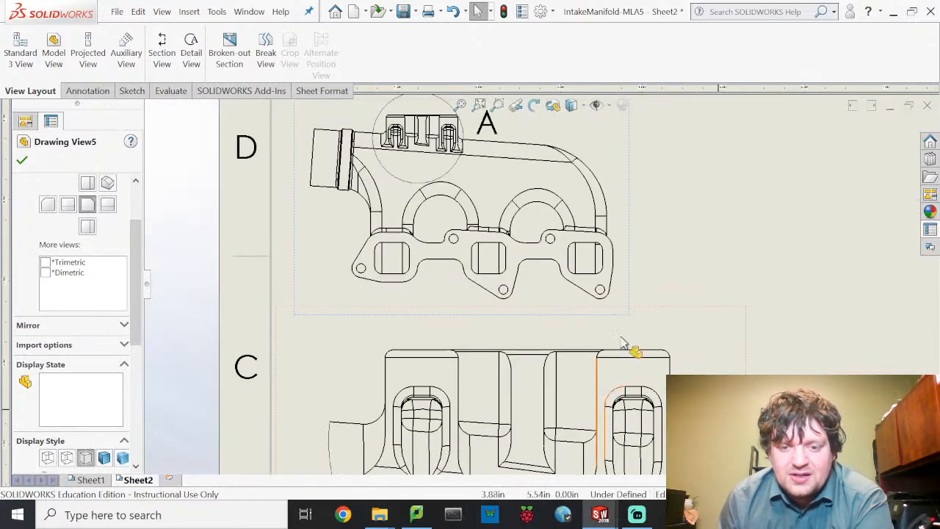
- Switch Detail A to Hidden Lines Visible and back to Hidden Lines Removed, then apply
click(660, 377)
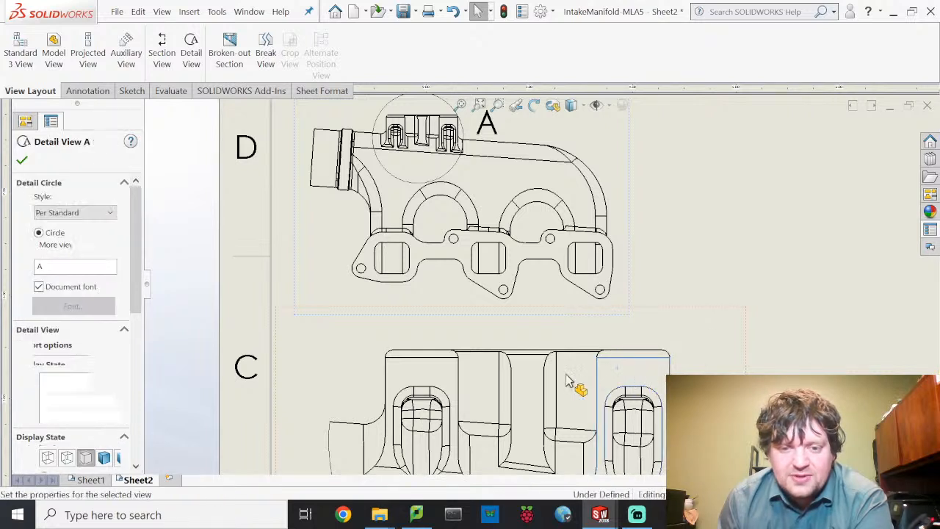
scroll(88, 302, down, 3)
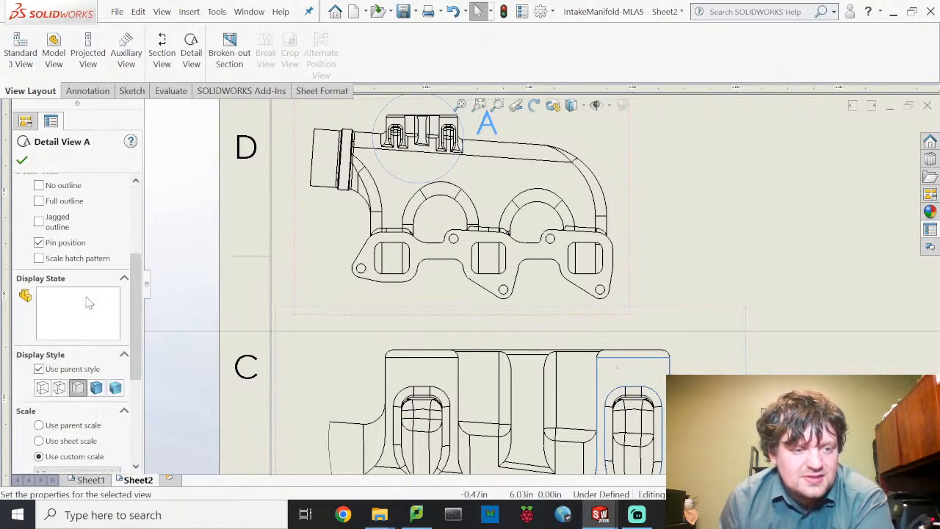
click(60, 387)
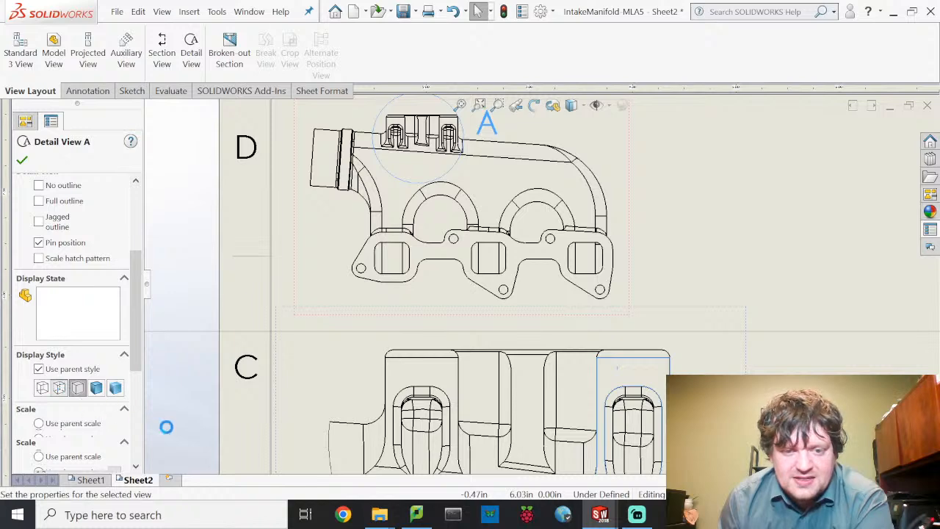
mouse_move(772, 413)
middle_down()
mouse_move(710, 318)
mouse_move(664, 290)
middle_up()
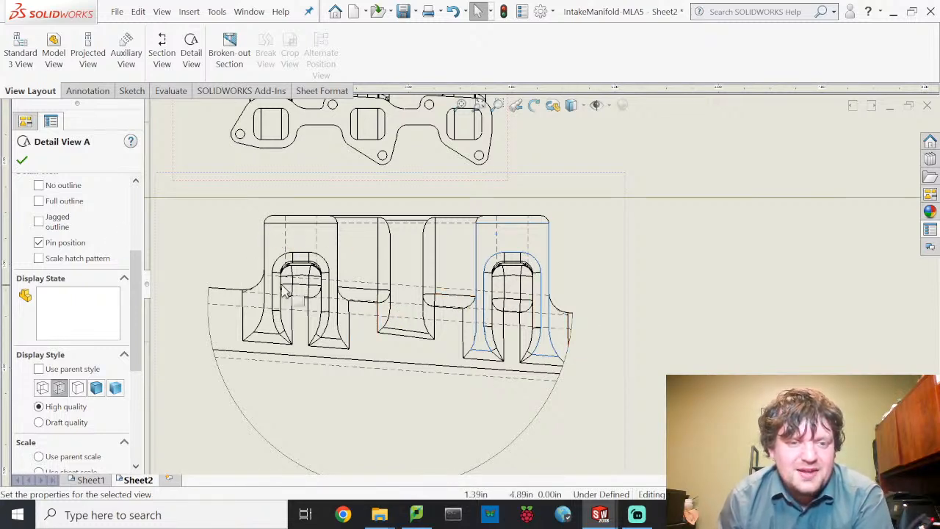
scroll(194, 255, up, 3)
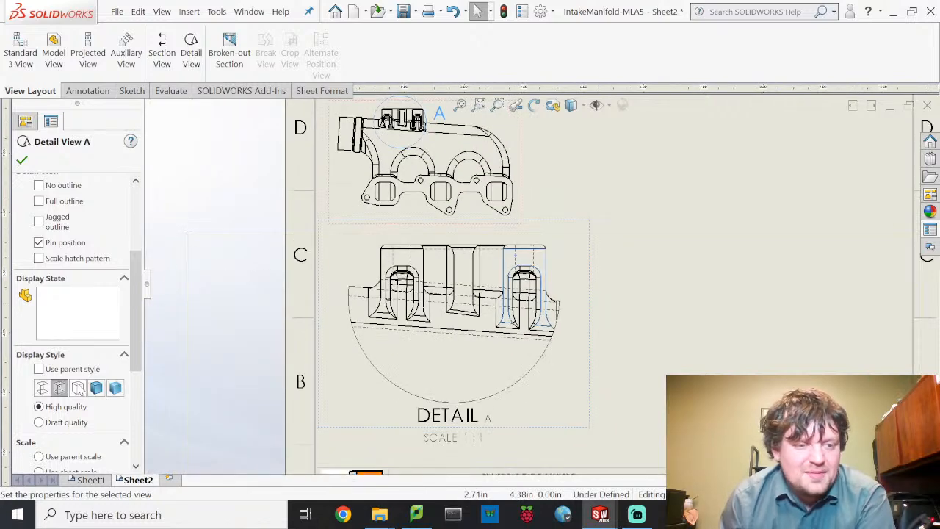
click(76, 387)
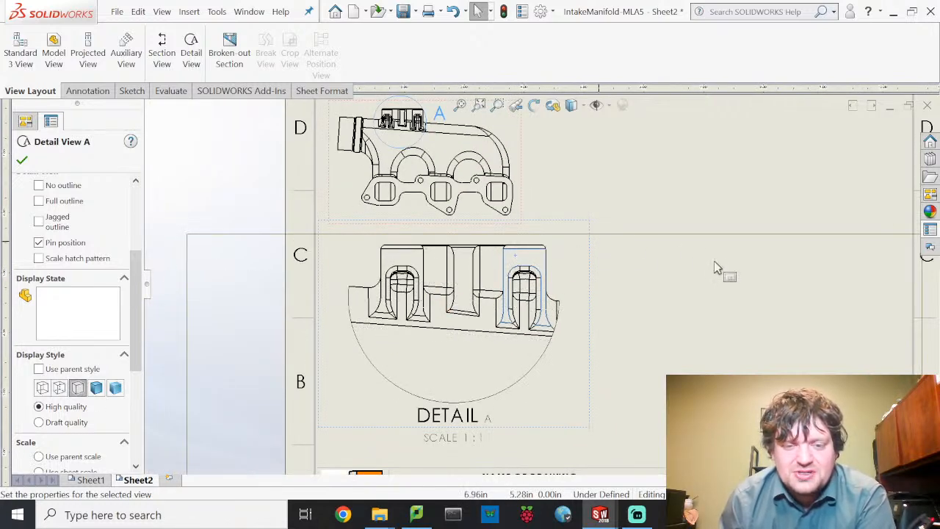
middle_drag(699, 284, 585, 382)
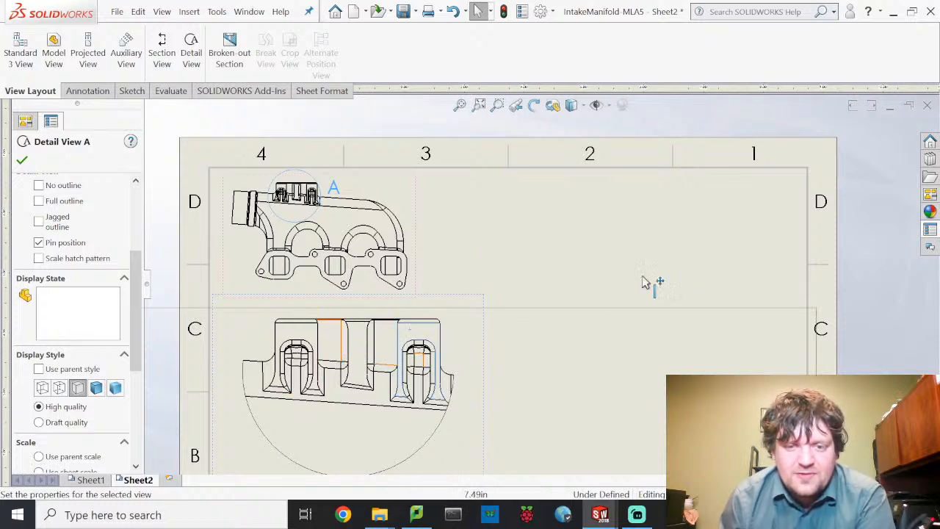
click(479, 318)
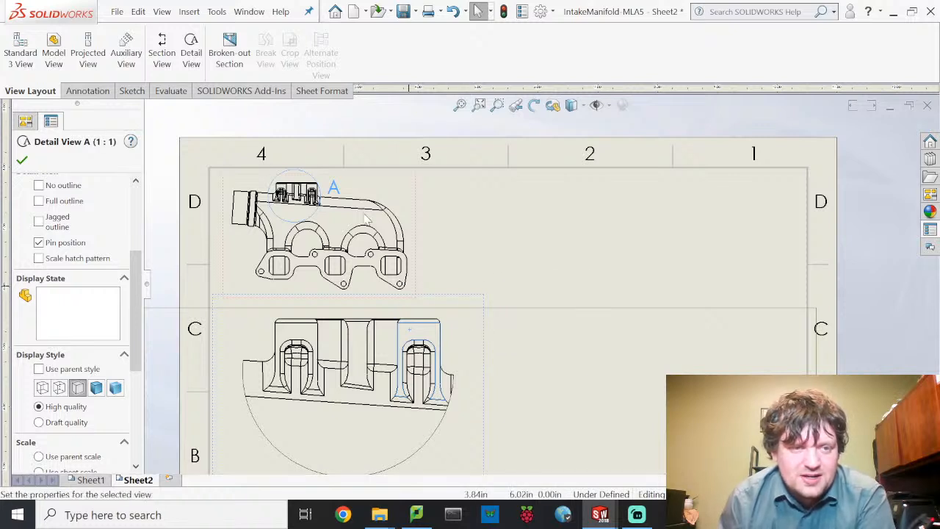
click(88, 53)
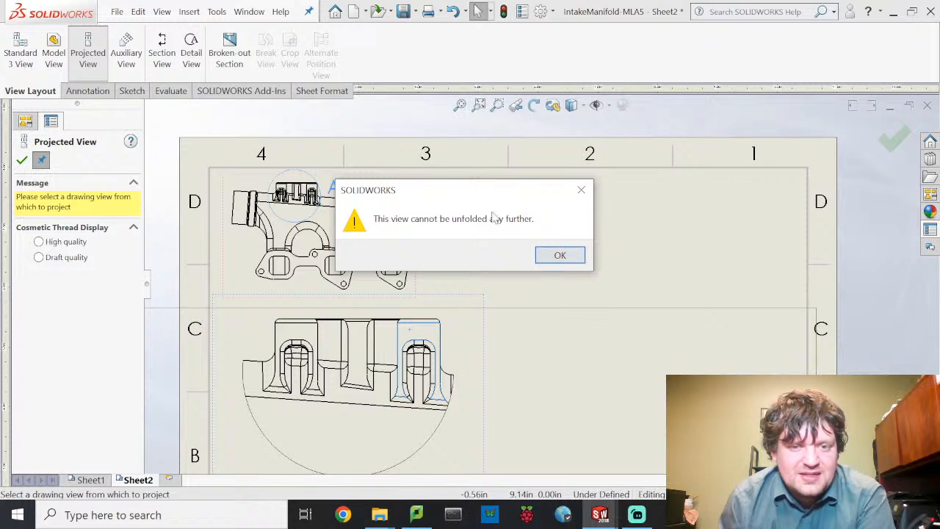
click(558, 255)
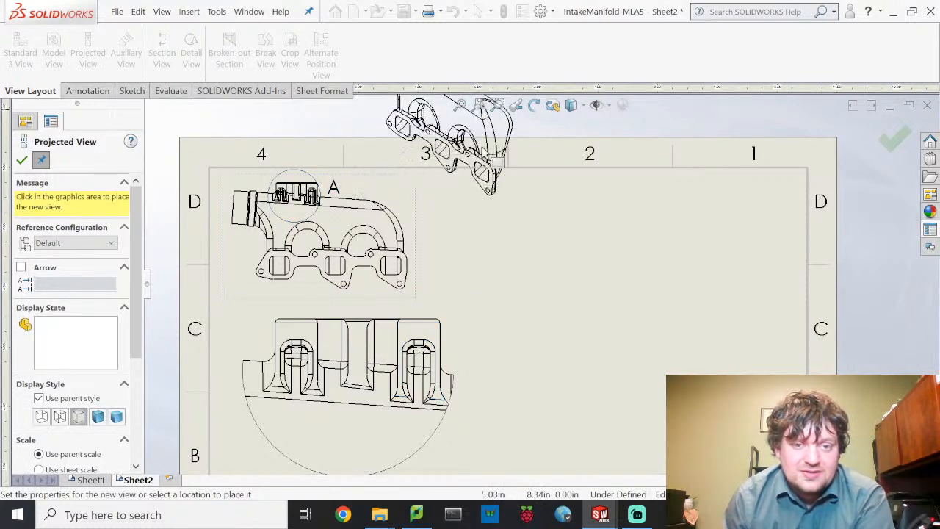
scroll(480, 148, down, 1)
middle_drag(488, 260, 483, 324)
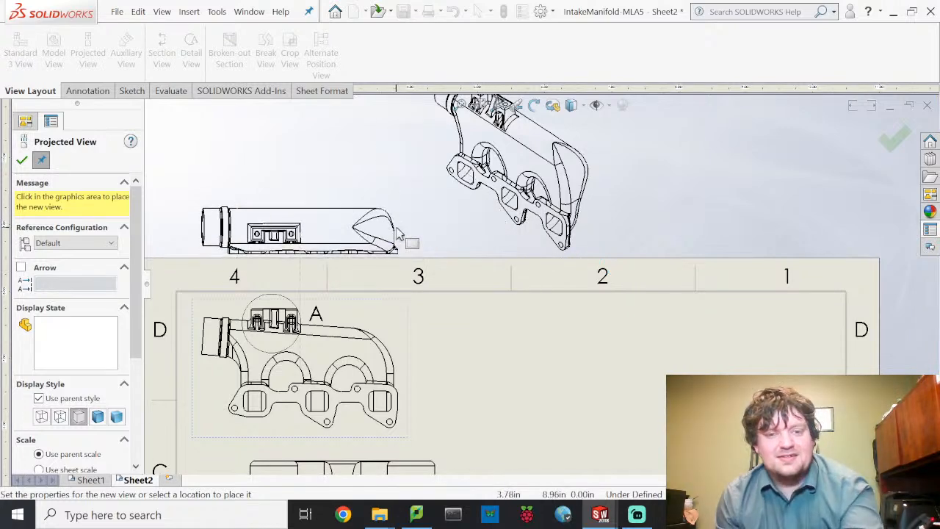
key(Escape)
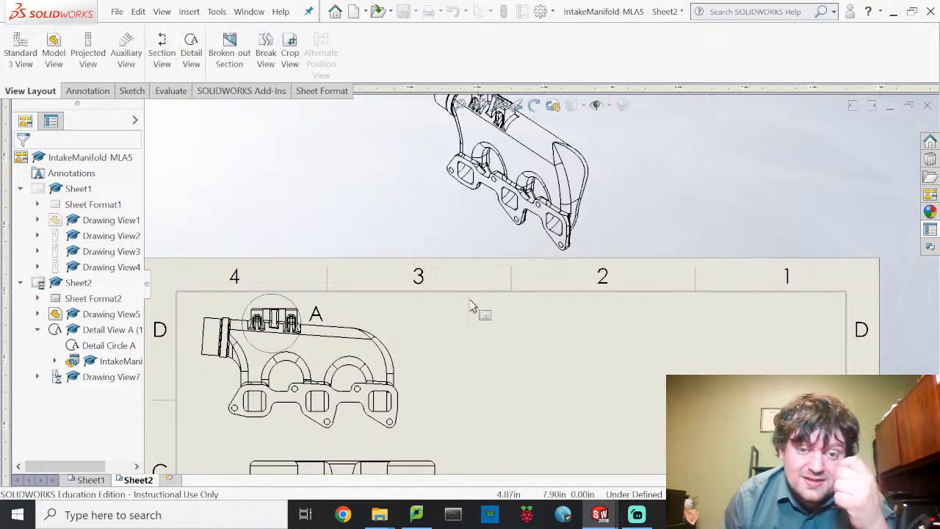
middle_drag(478, 306, 448, 405)
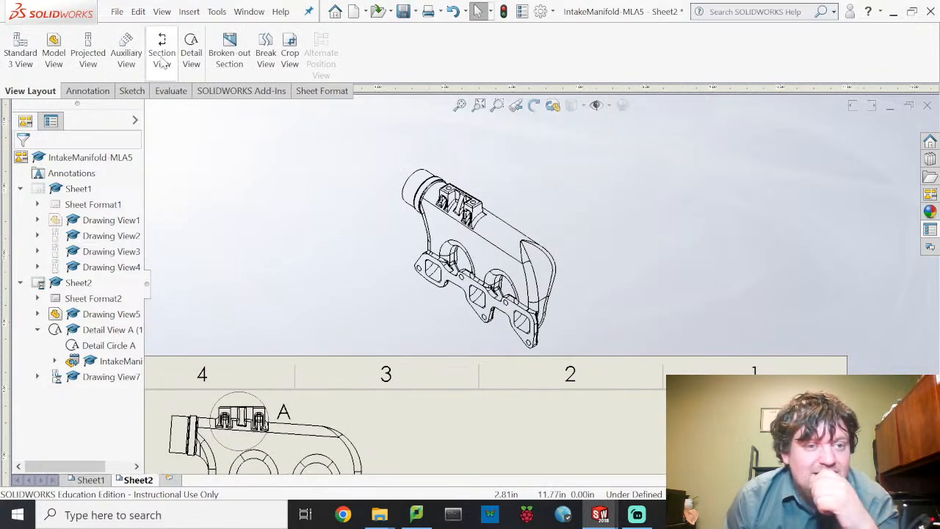
- Draw a detail circle around the ports on the isometric view
click(189, 53)
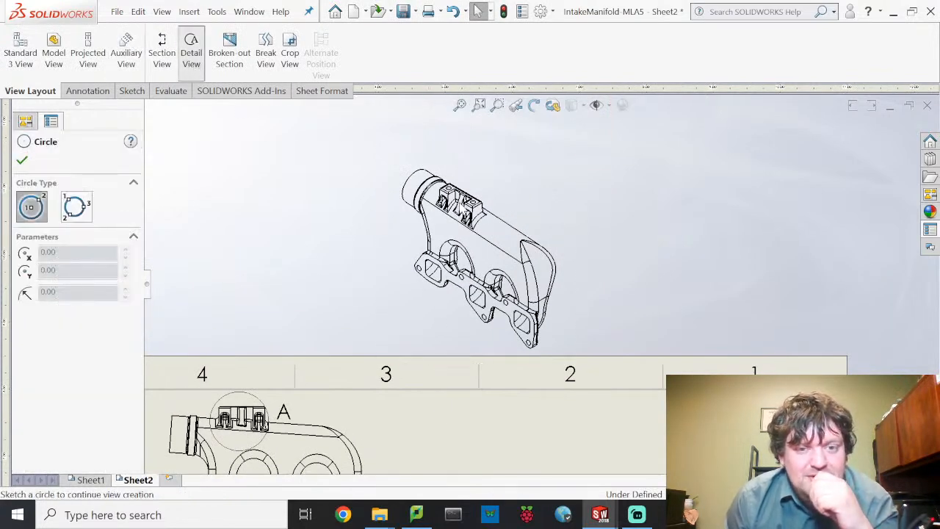
key(Escape)
click(463, 206)
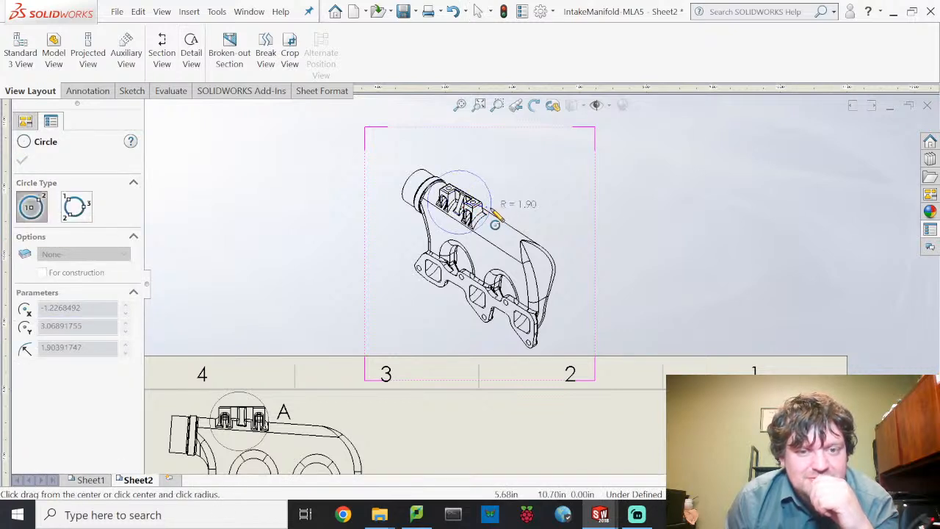
click(488, 216)
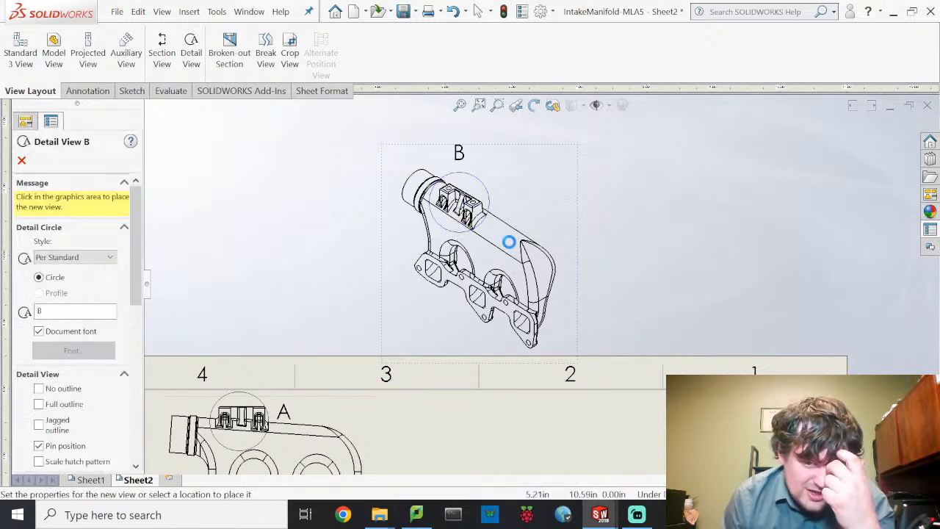
scroll(639, 400, down, 3)
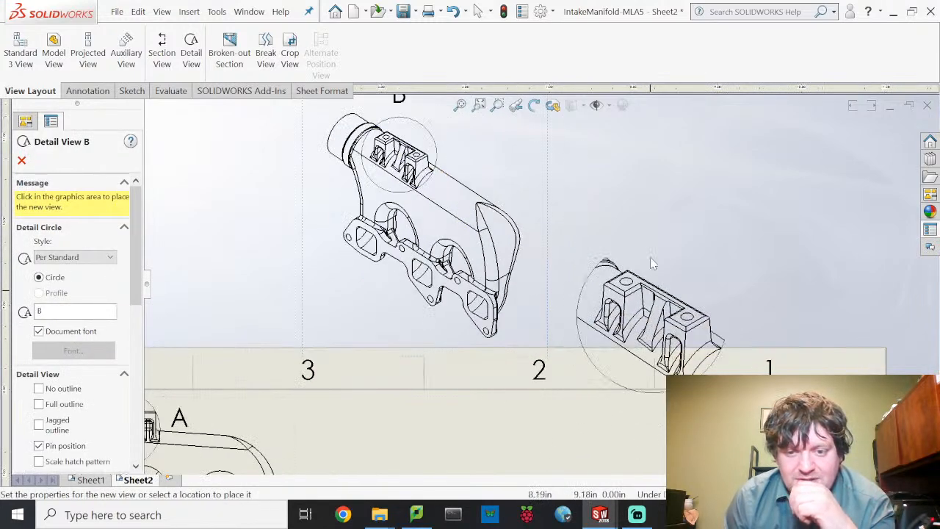
scroll(649, 271, up, 5)
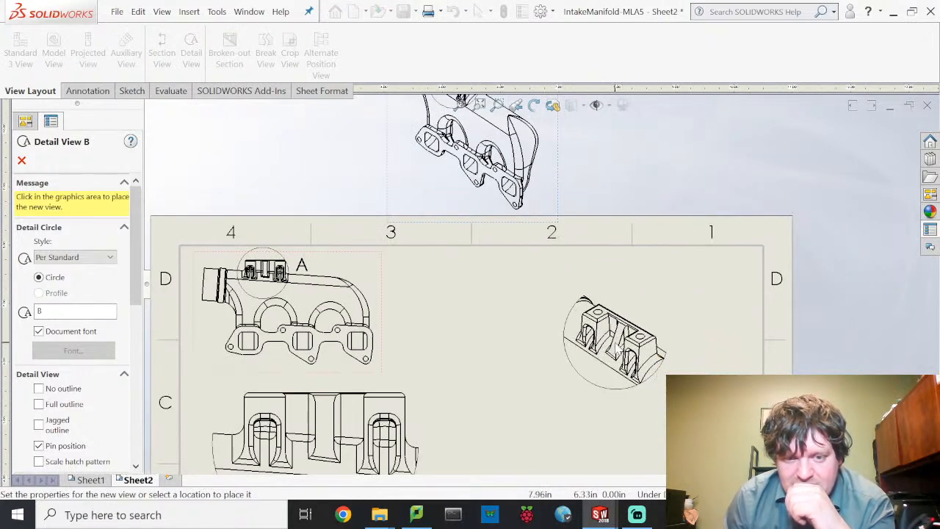
- Place Detail B at 1:2 on the right side of sheet 2 and accept it
click(614, 351)
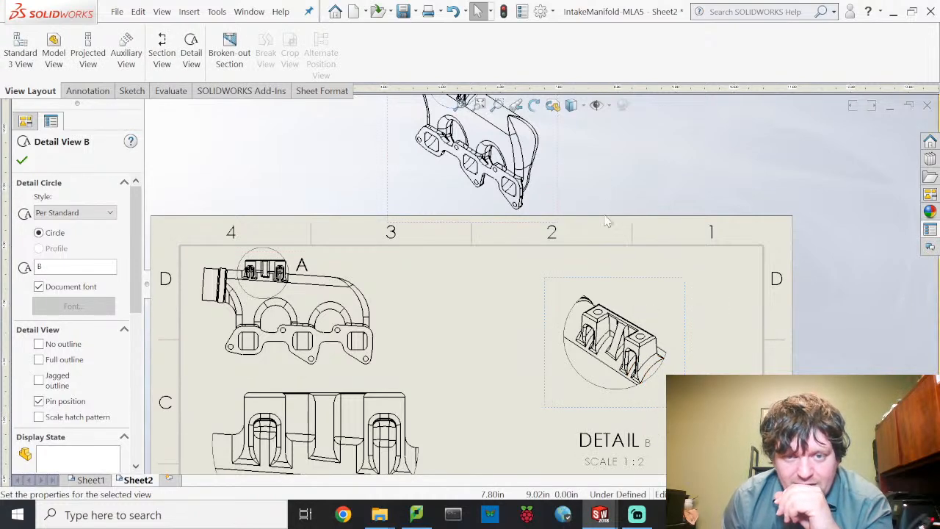
middle_drag(293, 213, 277, 286)
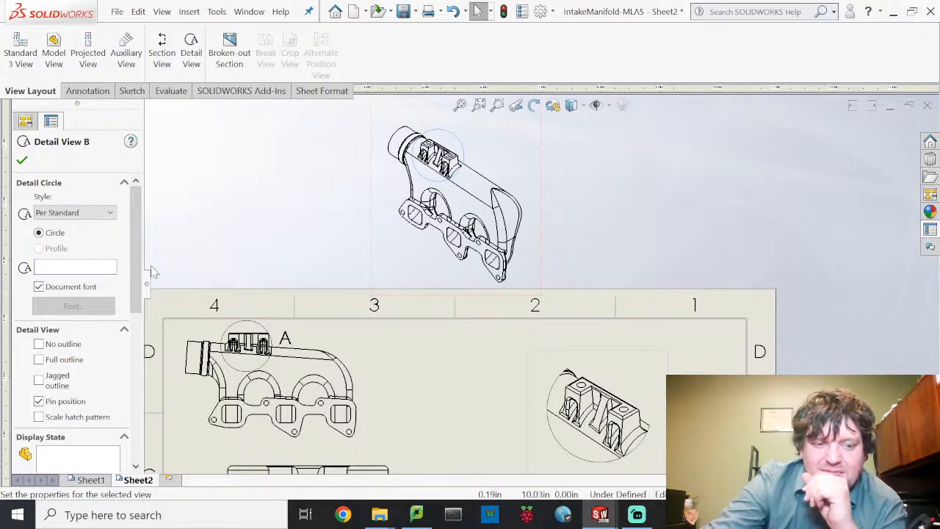
click(250, 224)
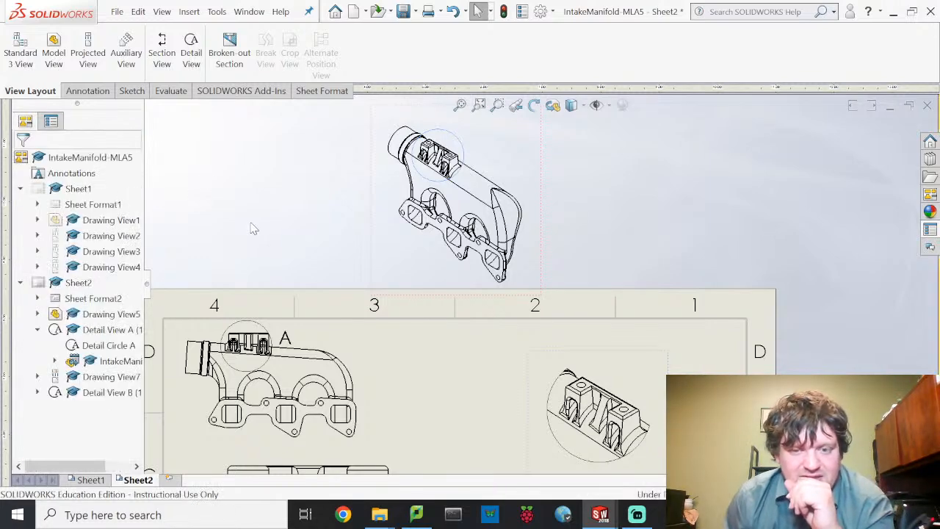
scroll(353, 262, up, 1)
scroll(367, 273, up, 2)
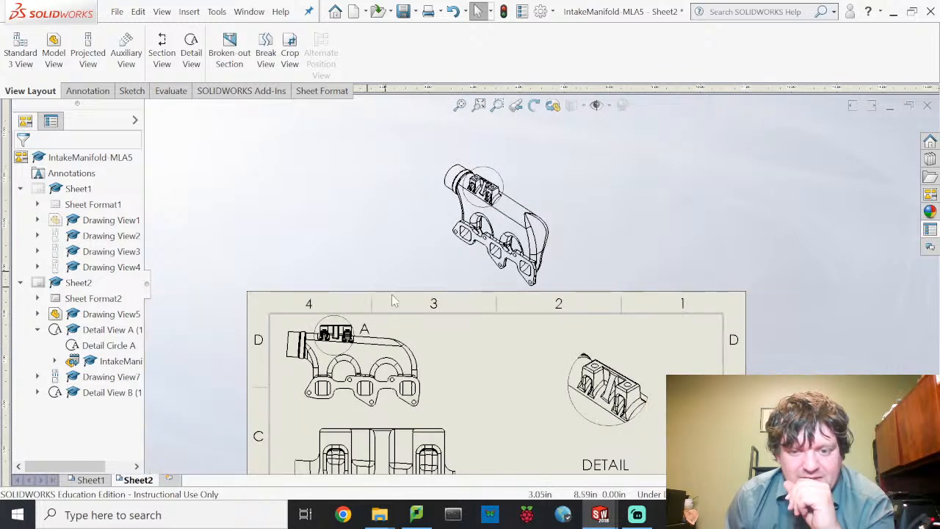
middle_drag(446, 271, 416, 230)
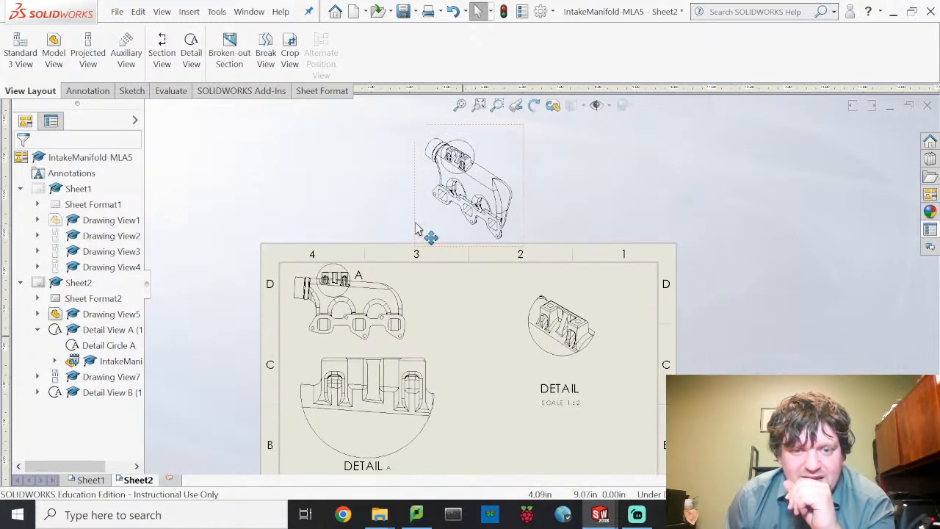
- Delete the extra label note under Detail B
click(562, 389)
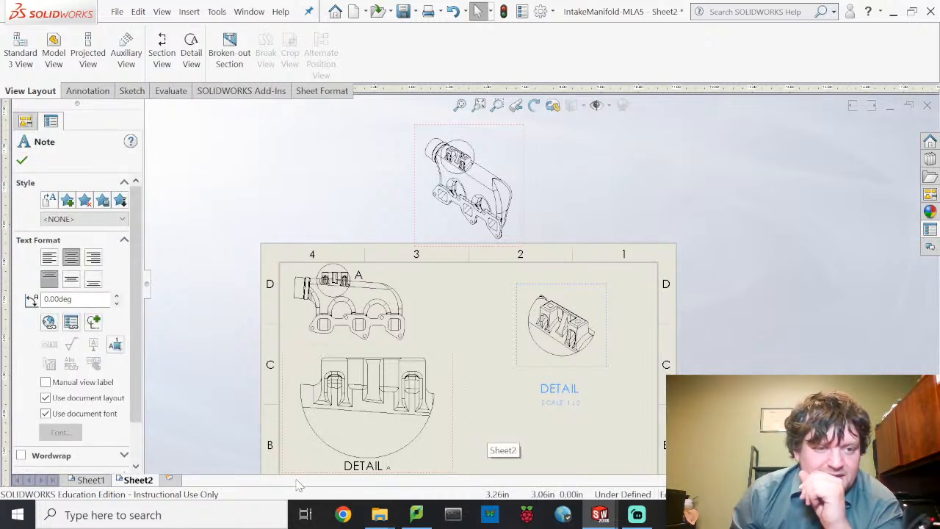
scroll(99, 349, down, 2)
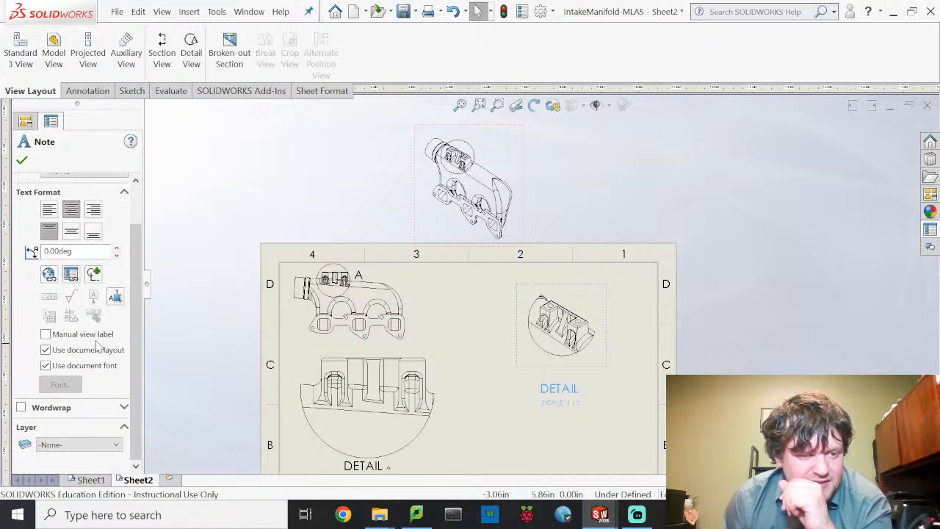
scroll(99, 349, up, 2)
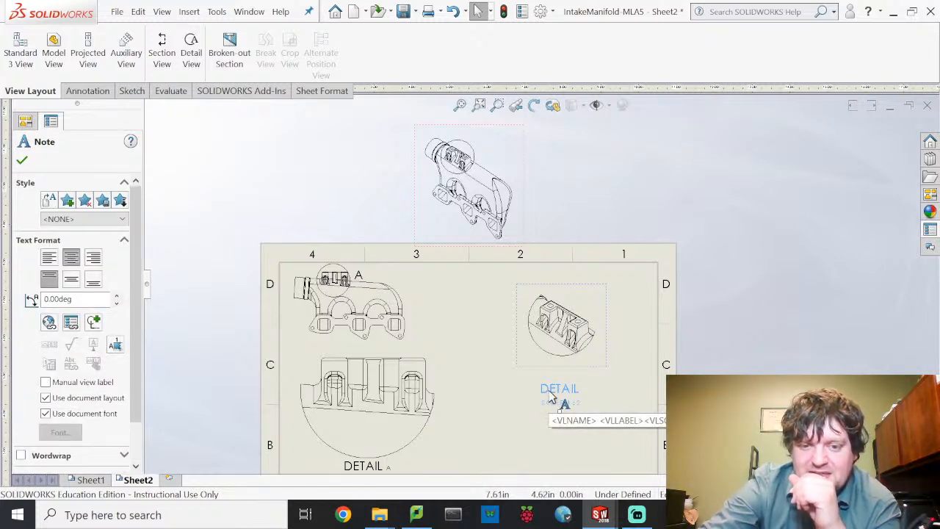
key(Delete)
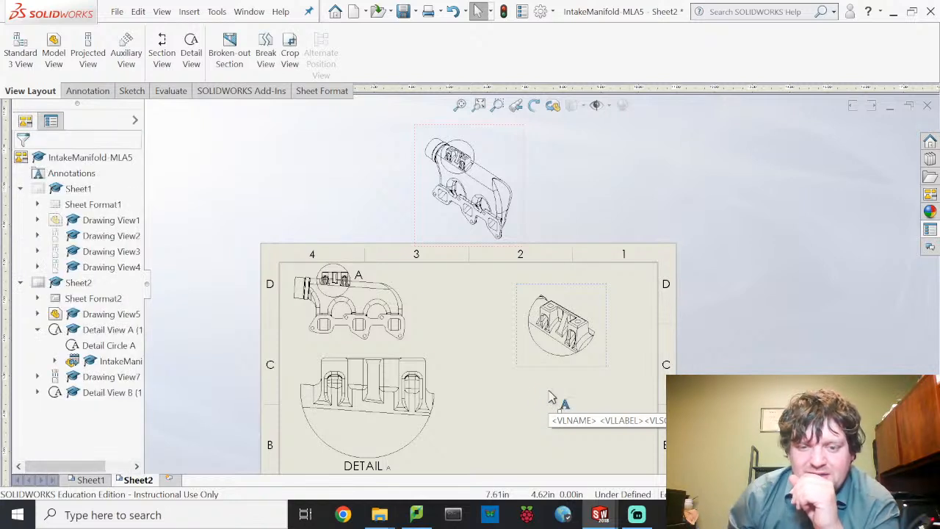
- Set Detail B to 1:1 scale with Shaded With Edges display
click(608, 321)
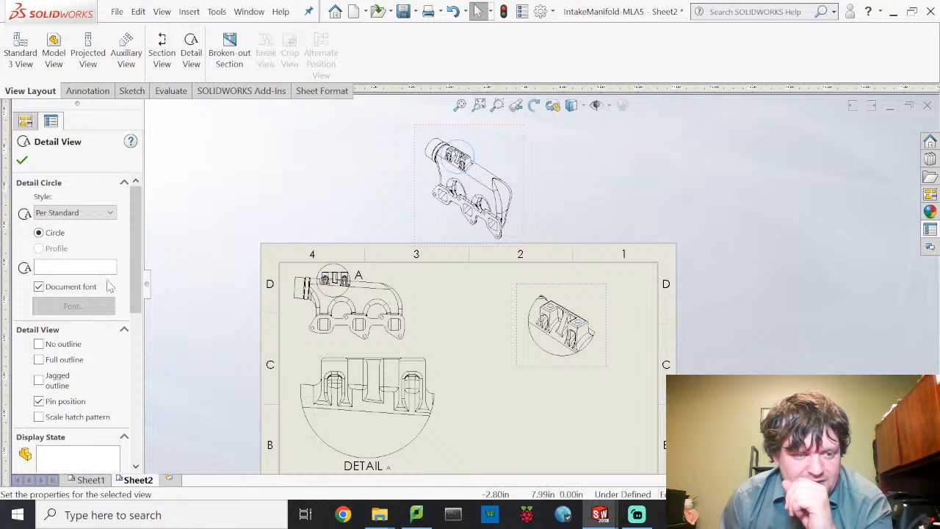
scroll(110, 287, down, 5)
click(66, 397)
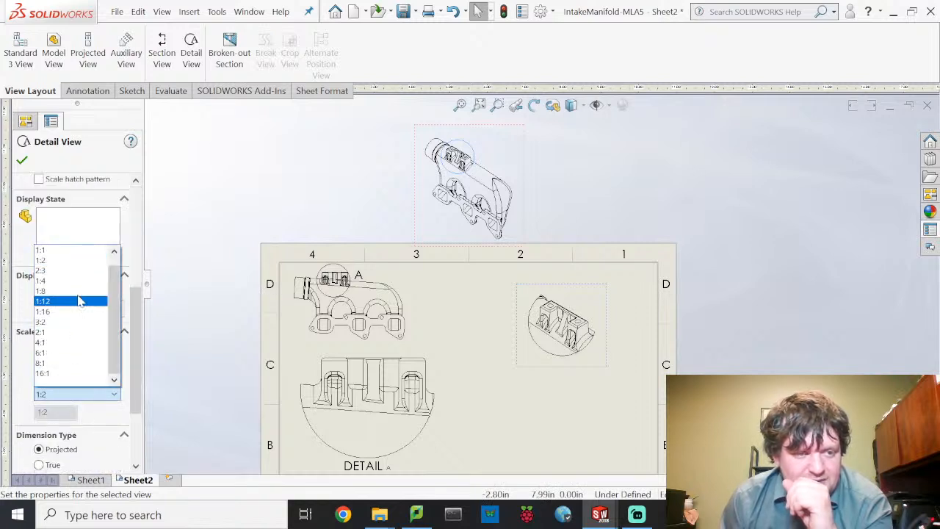
click(79, 252)
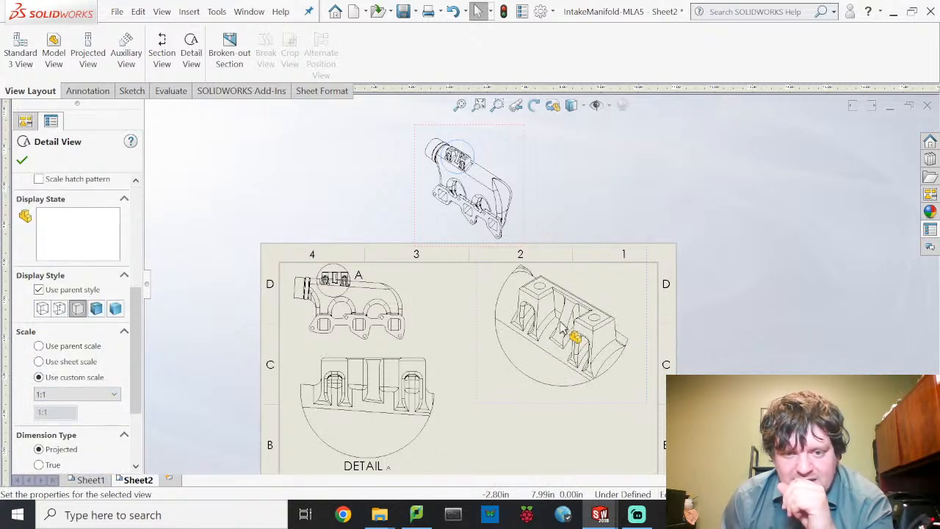
click(97, 310)
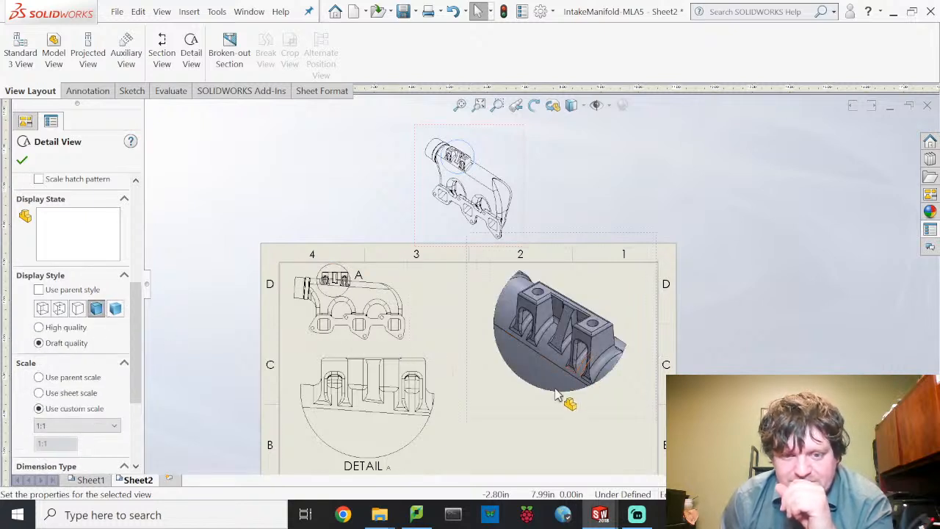
- Nudge Detail B slightly right and Detail A slightly right and down
drag(519, 419, 547, 420)
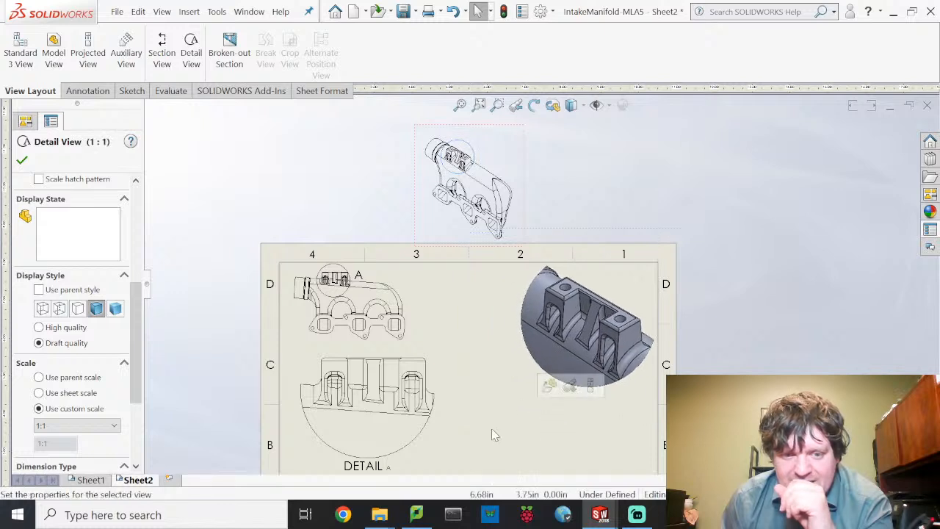
middle_drag(472, 386, 473, 343)
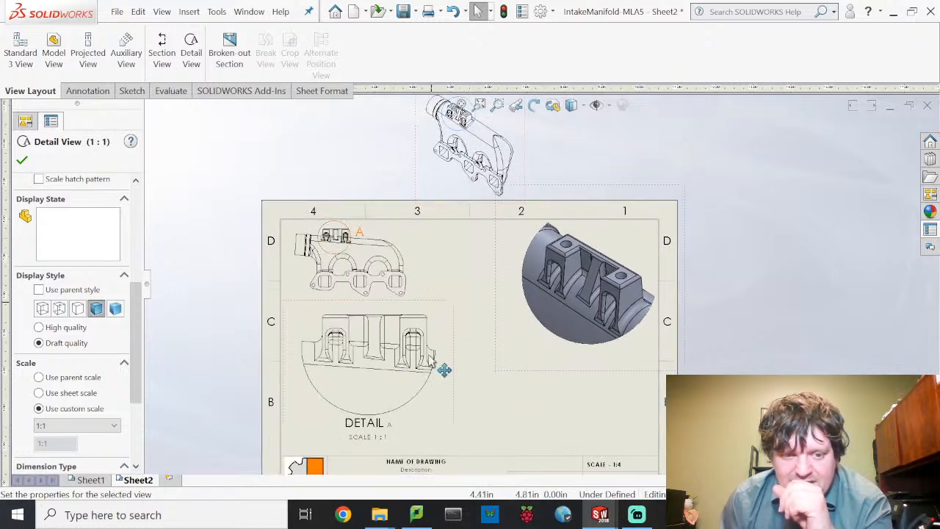
drag(454, 399, 518, 409)
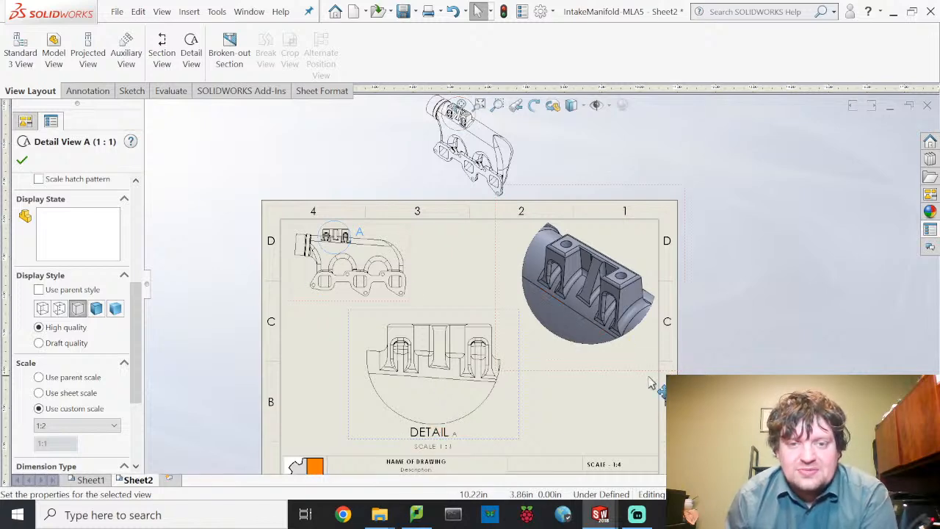
- Bring the title block area into view and switch to the Annotation tools
middle_drag(657, 384, 637, 332)
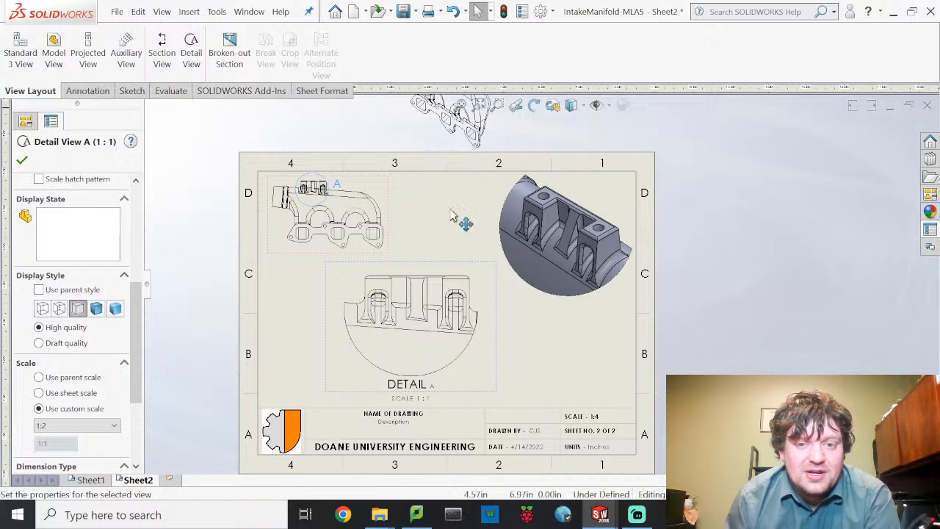
click(86, 92)
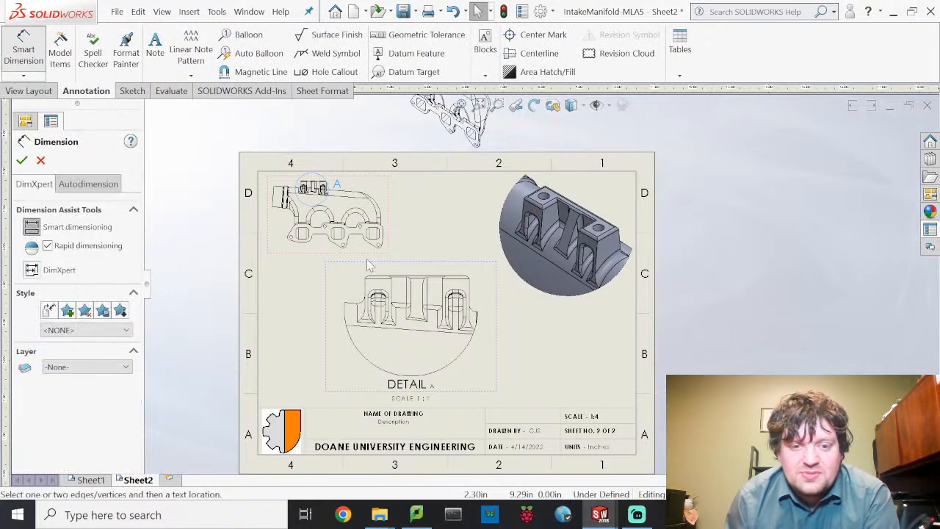
- Dimension the left and right bosses of Detail A at 0.71 each
key(z)
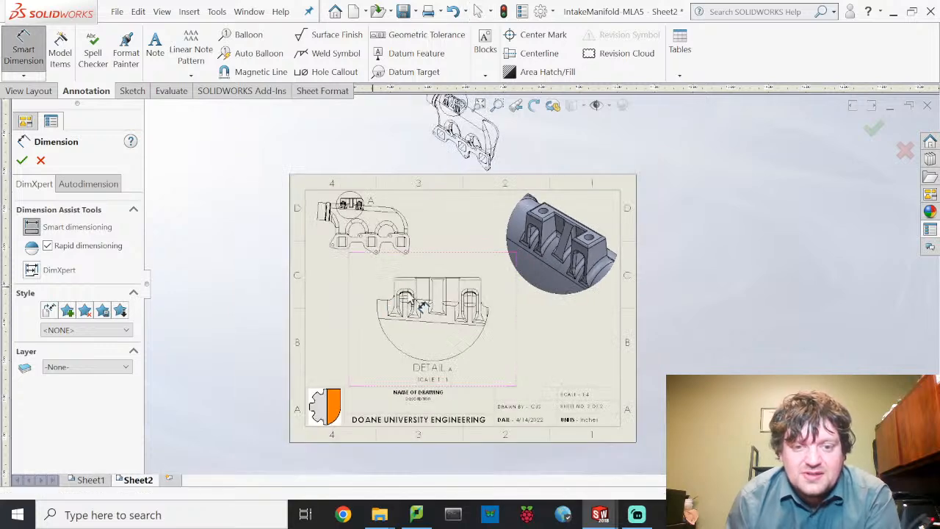
scroll(403, 303, down, 3)
scroll(494, 290, down, 1)
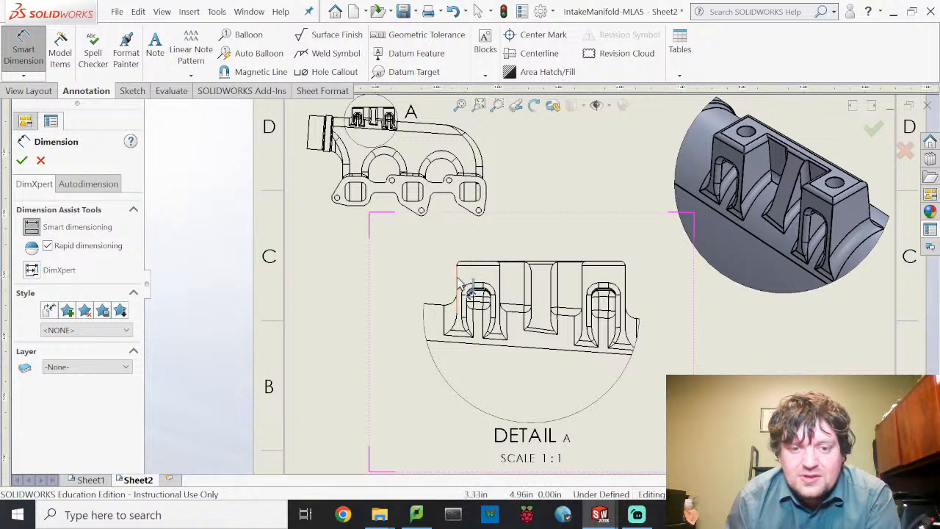
click(501, 271)
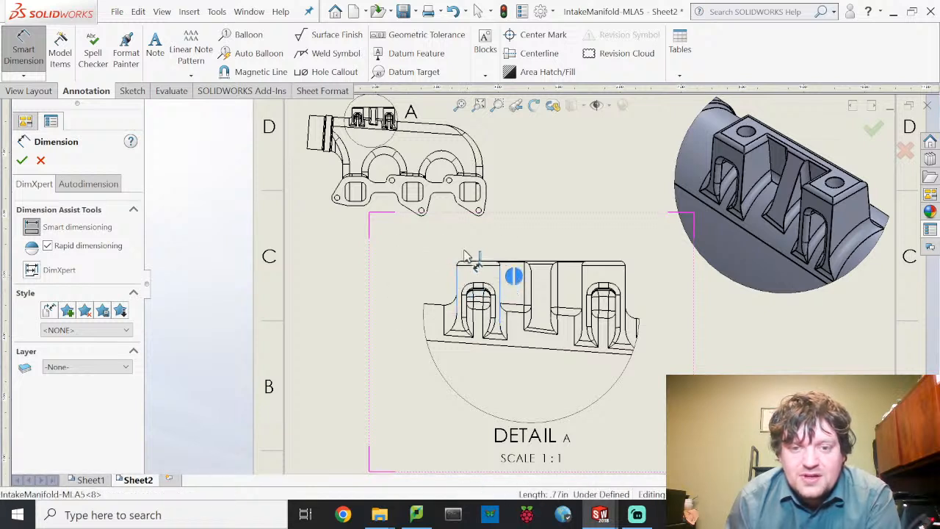
click(476, 236)
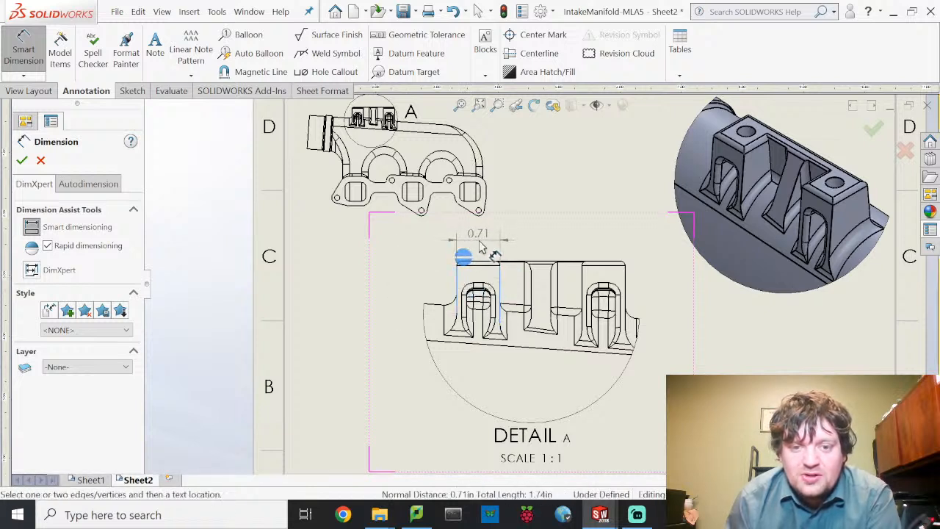
click(608, 279)
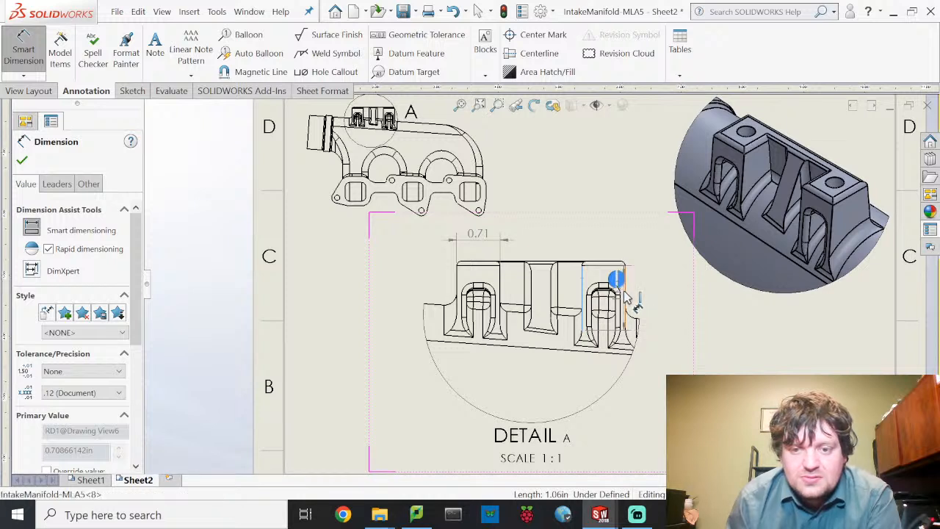
click(623, 295)
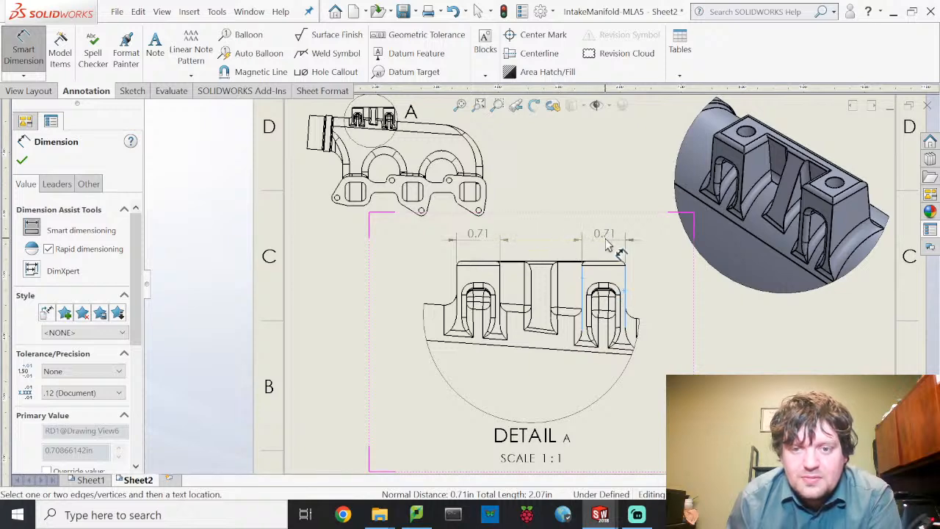
click(607, 245)
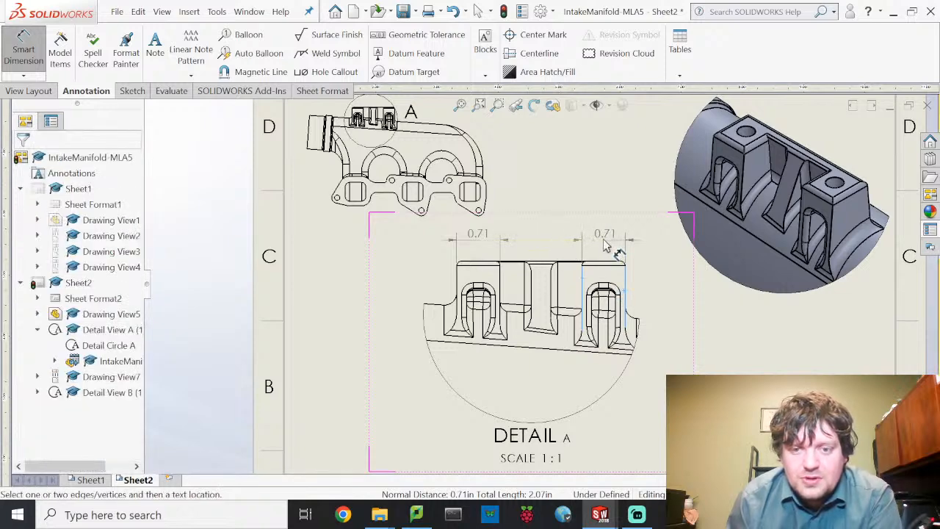
- Add the 1.34 gap dimension between the two bosses on Detail A
click(502, 290)
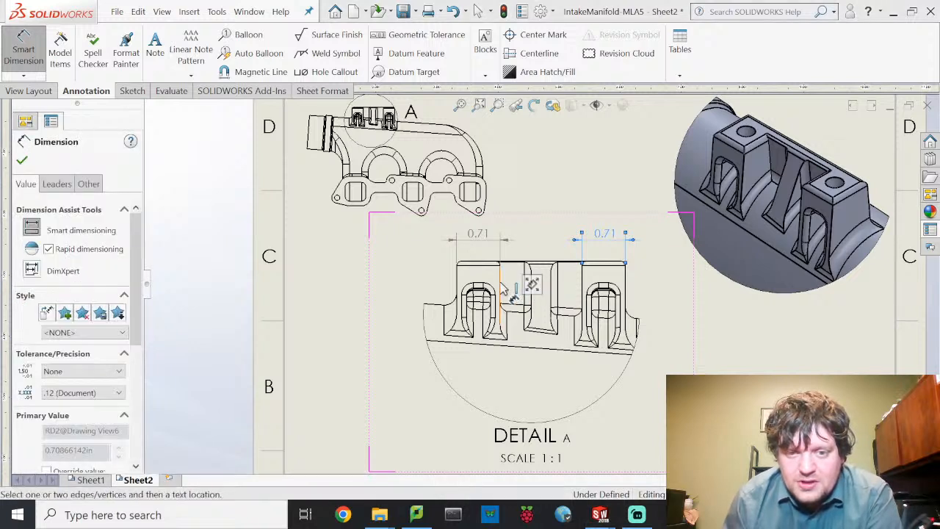
click(581, 290)
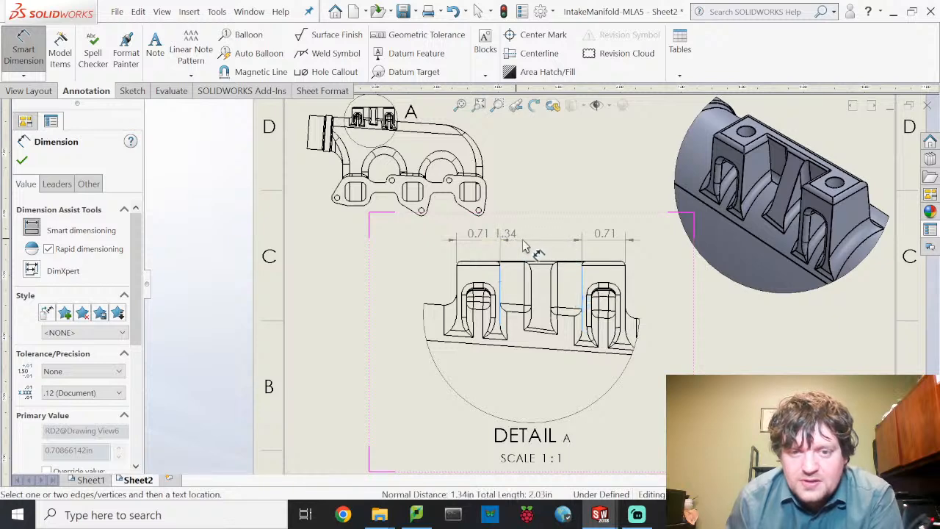
click(544, 248)
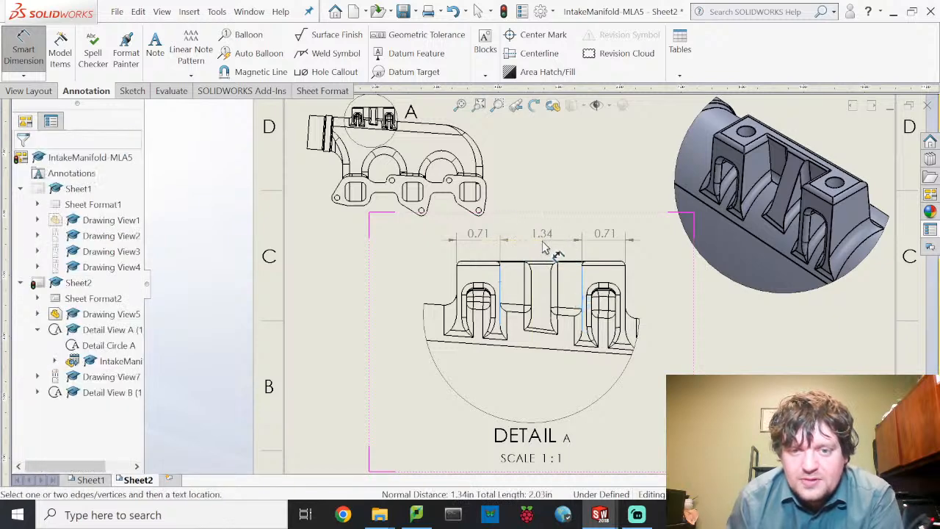
click(536, 214)
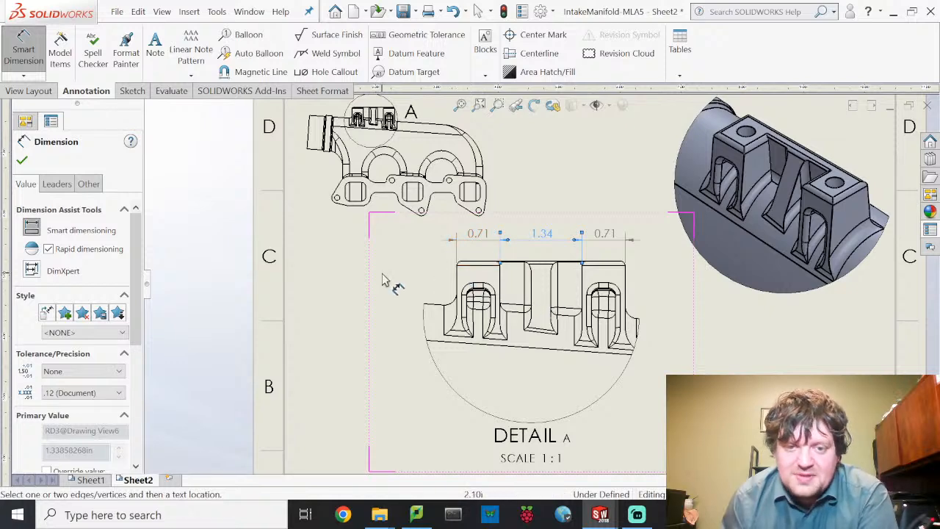
click(338, 276)
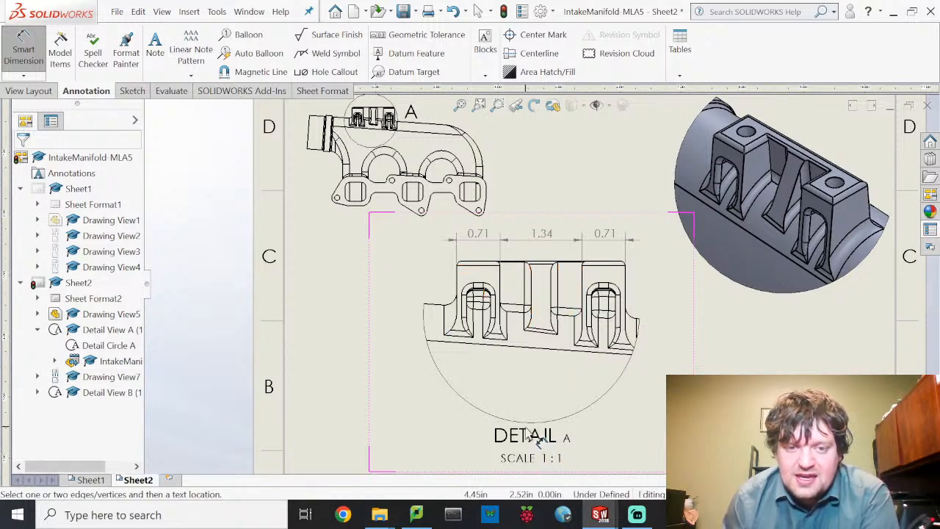
scroll(725, 354, down, 1)
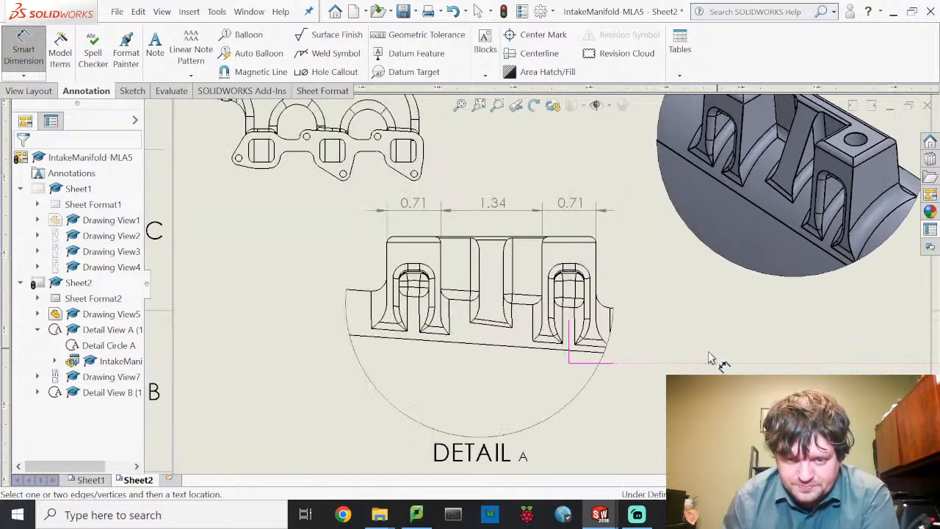
scroll(708, 365, up, 3)
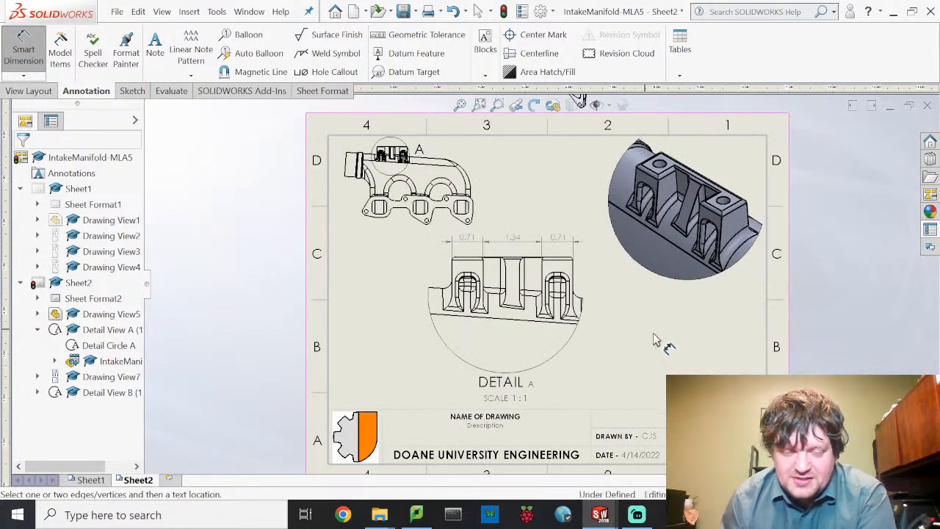
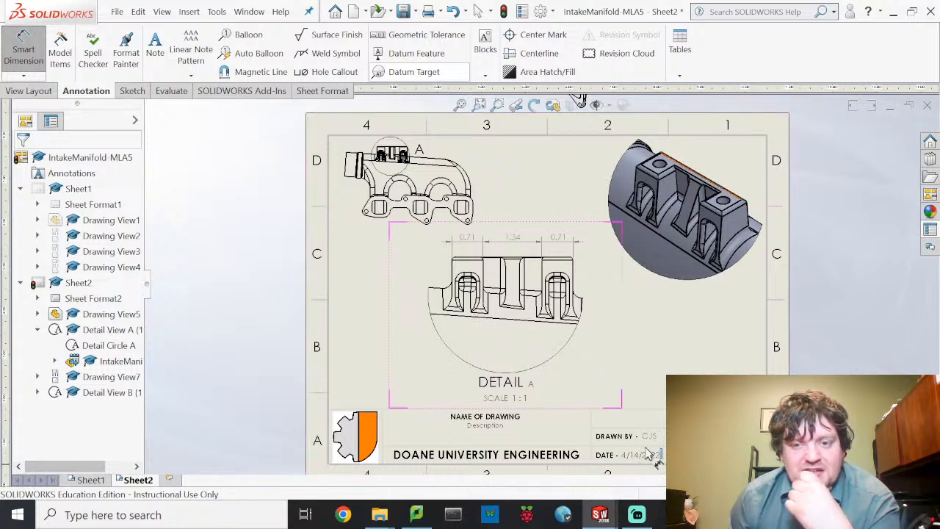
- Copy Sheet2 and add a new blank Sheet3 to the drawing
right_click(141, 480)
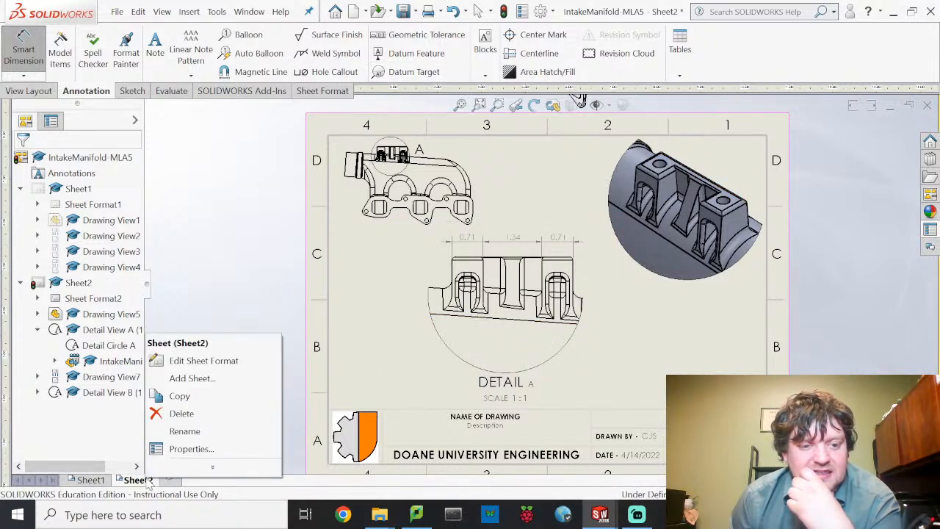
click(228, 400)
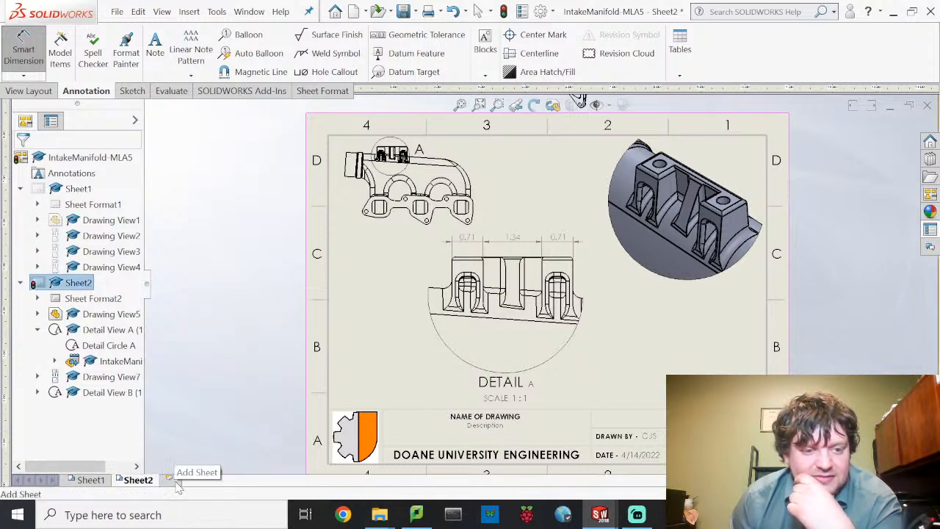
click(175, 482)
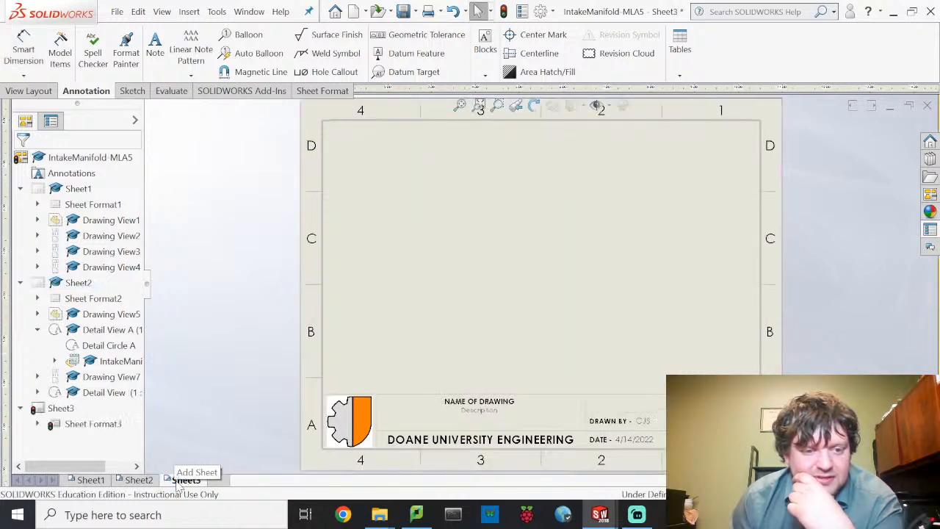
- Try twice to paste the copied Sheet2 into Sheet3, dismissing the cannot-be-pasted warning
right_click(178, 483)
click(216, 404)
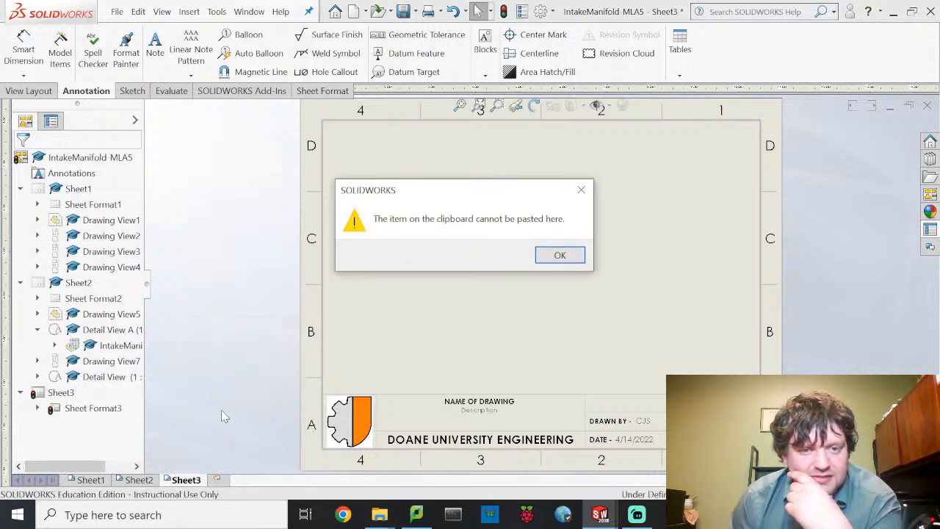
click(580, 257)
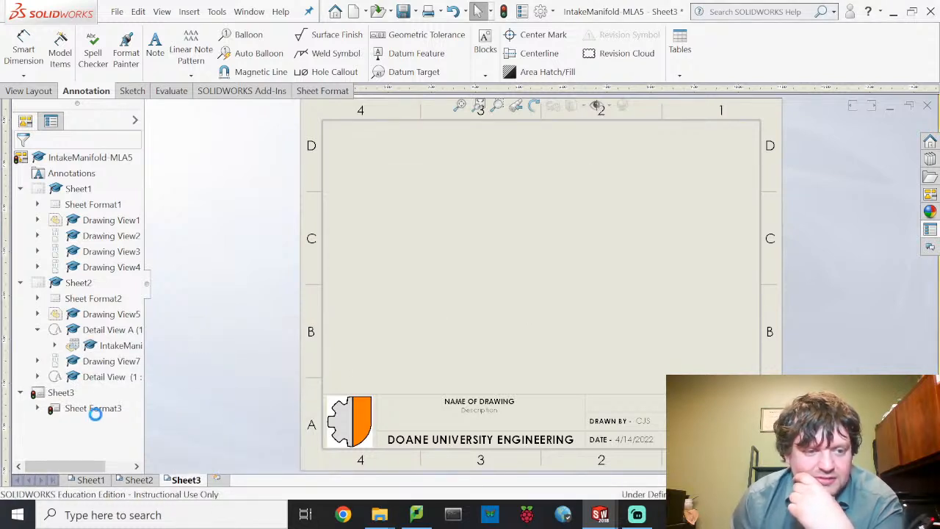
right_click(140, 481)
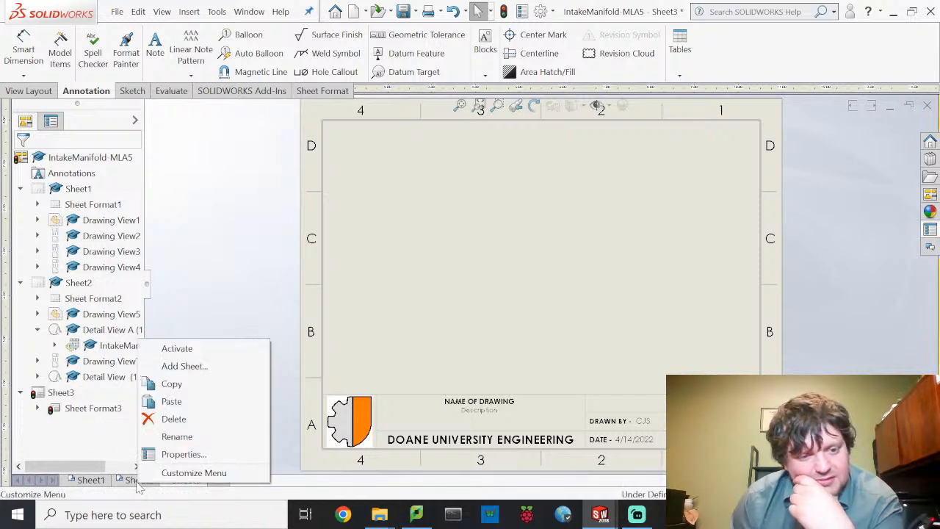
click(183, 387)
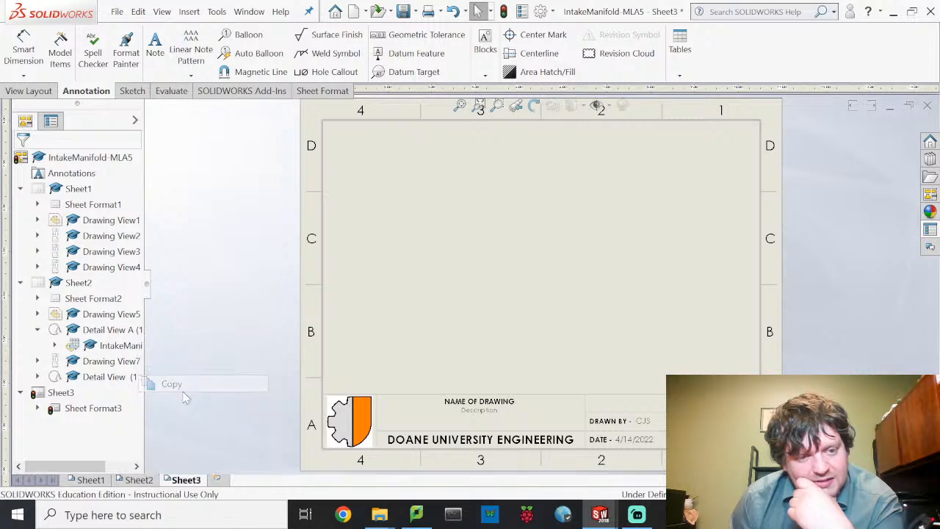
right_click(140, 483)
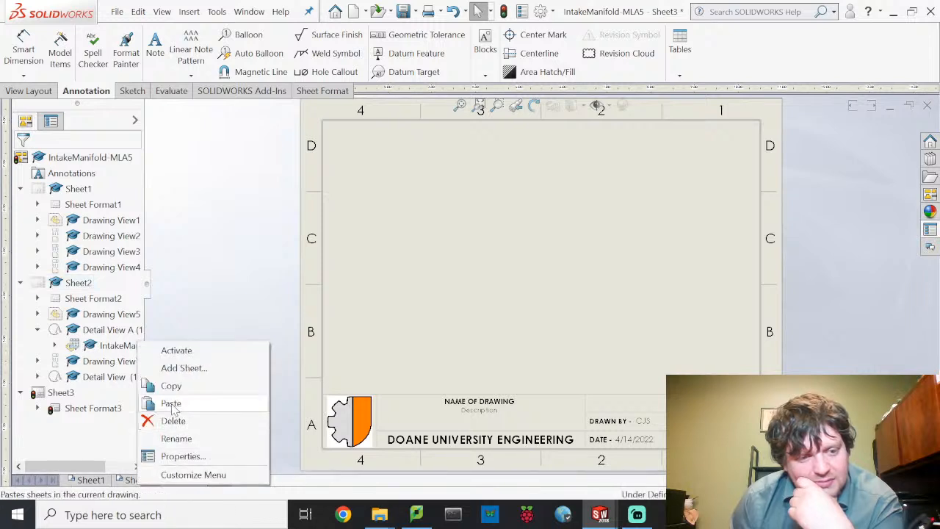
click(168, 403)
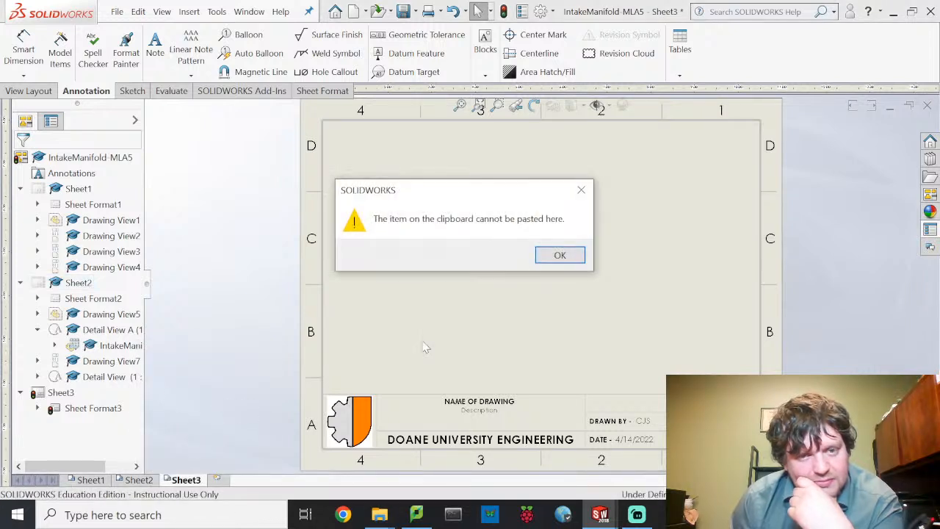
click(560, 256)
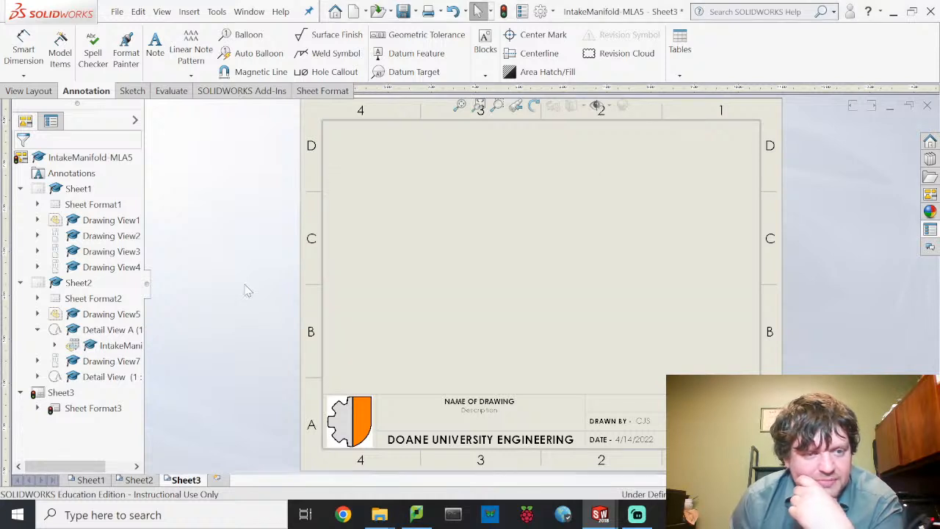
- Check Sheet2's tree options, retry the paste into Sheet3, then return to Sheet2
right_click(82, 291)
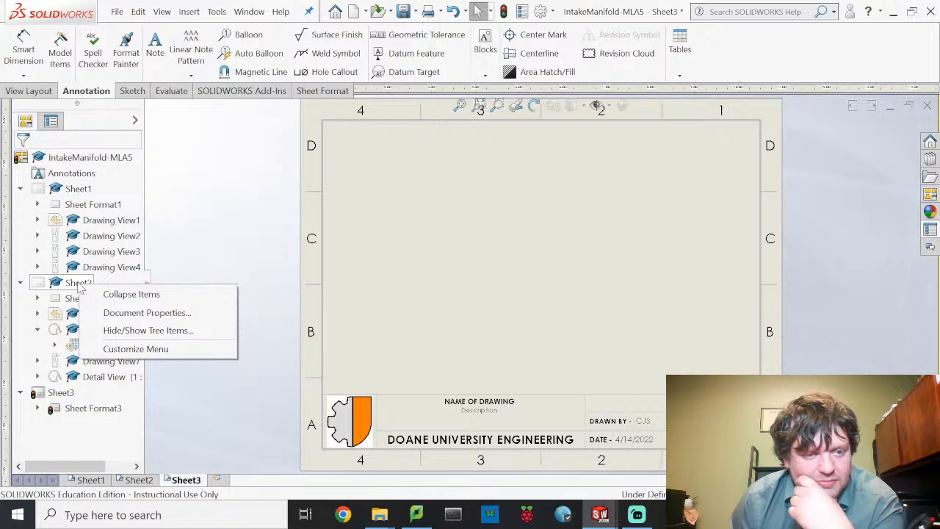
key(Escape)
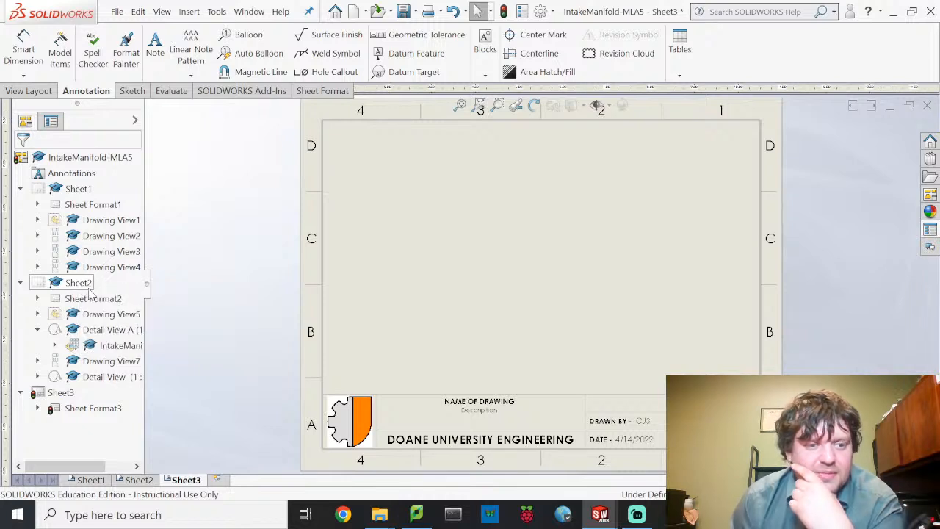
right_click(89, 290)
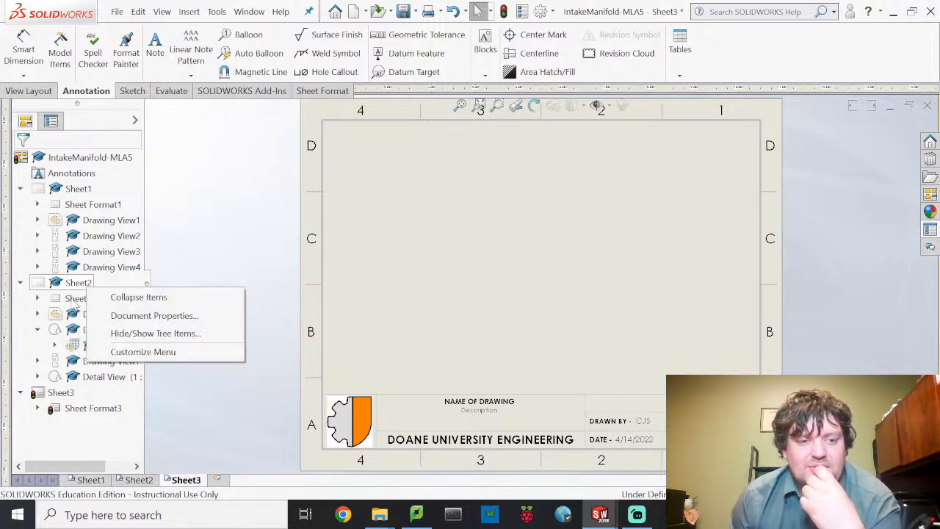
click(81, 440)
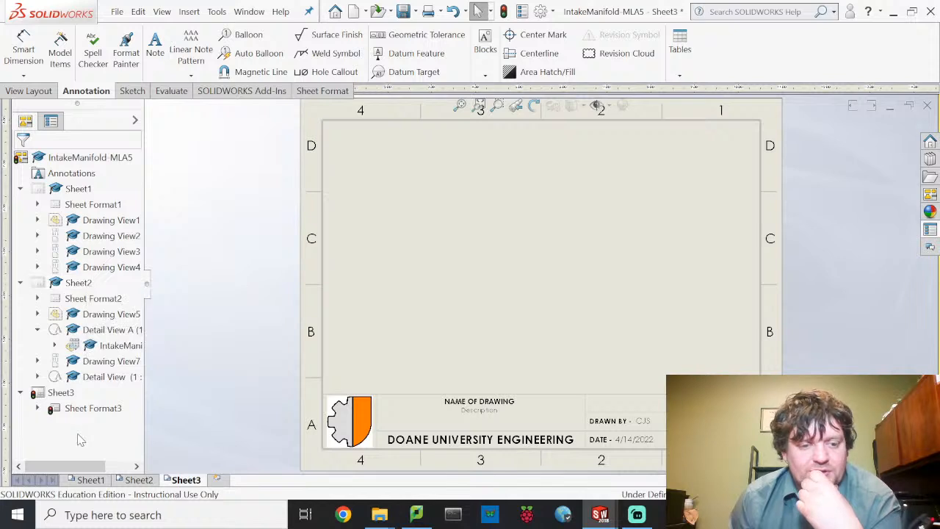
right_click(189, 485)
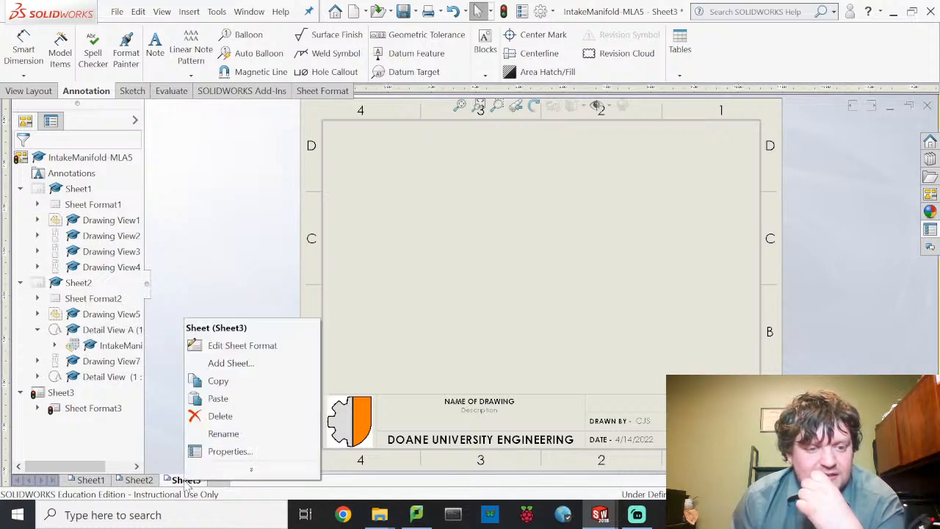
click(243, 400)
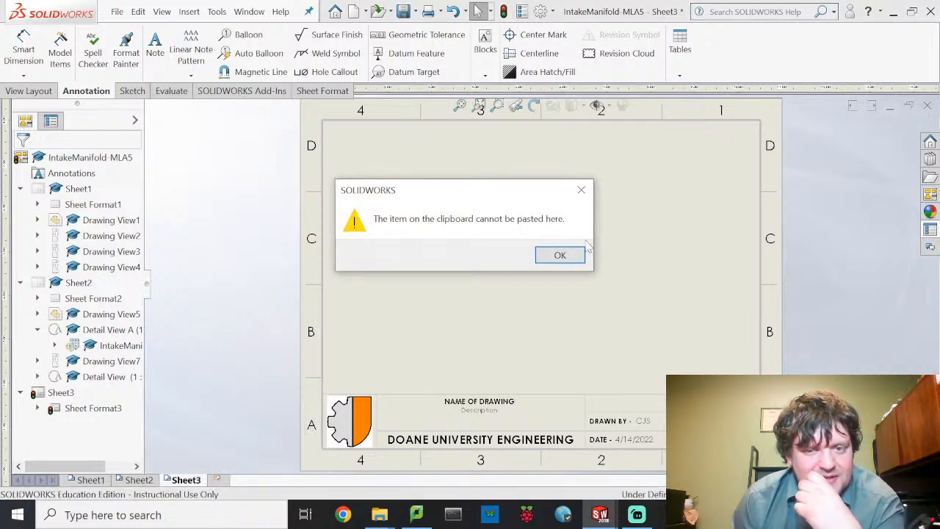
click(561, 255)
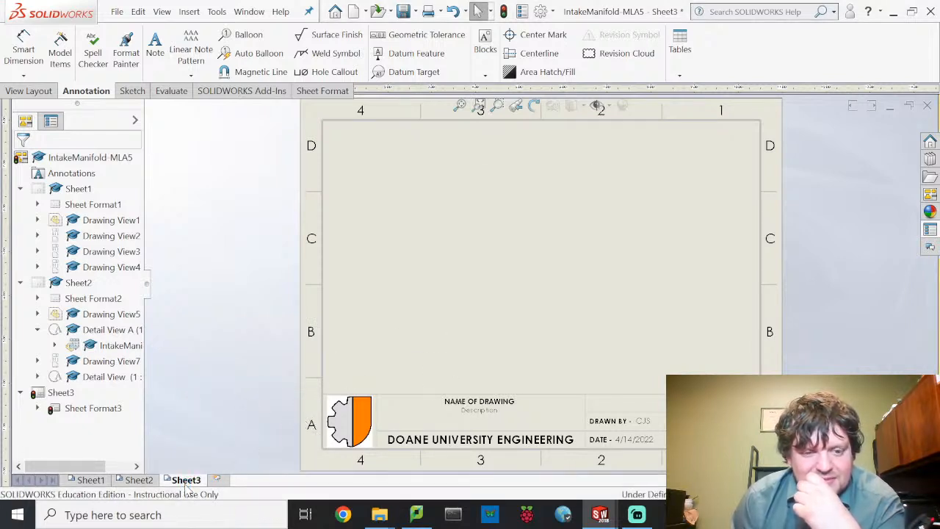
click(139, 480)
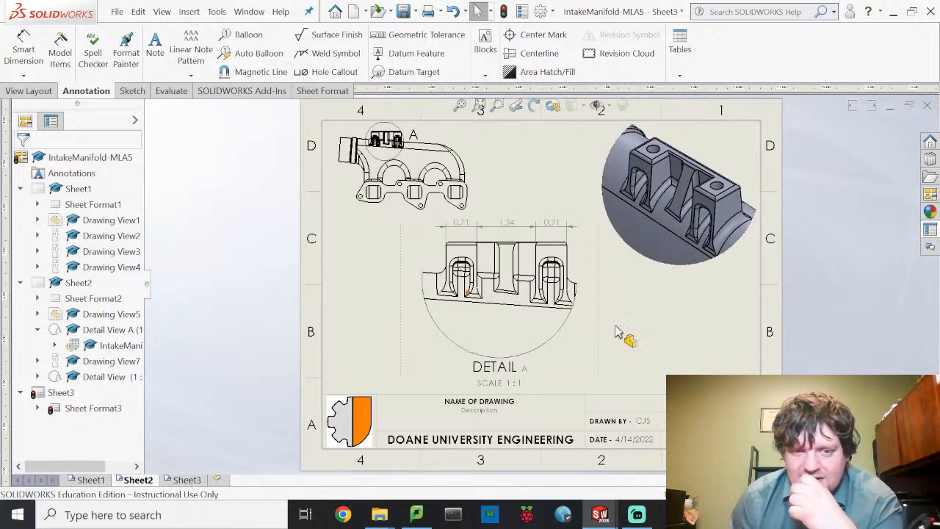
- Box-select Sheet2's isometric and front views, then go to the blank Sheet3
scroll(638, 340, up, 5)
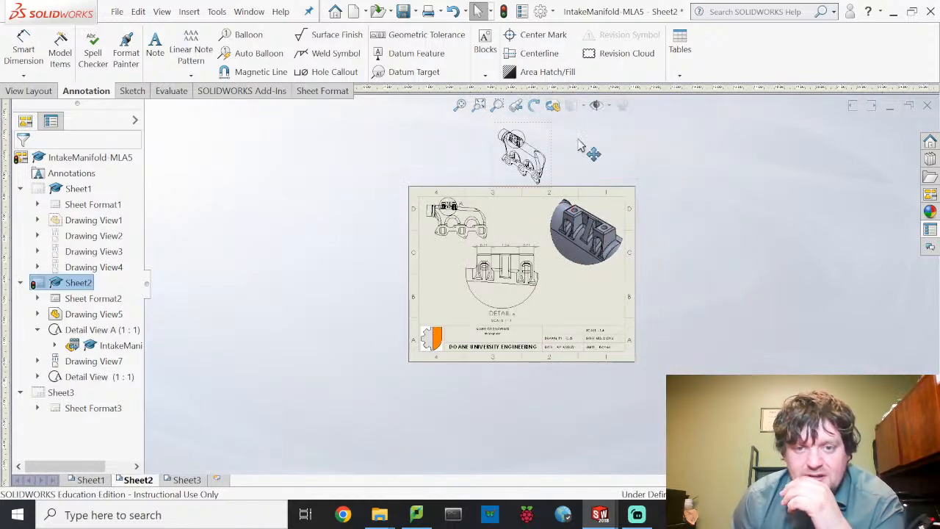
mouse_move(579, 136)
mouse_down()
mouse_move(465, 161)
mouse_move(427, 233)
mouse_up()
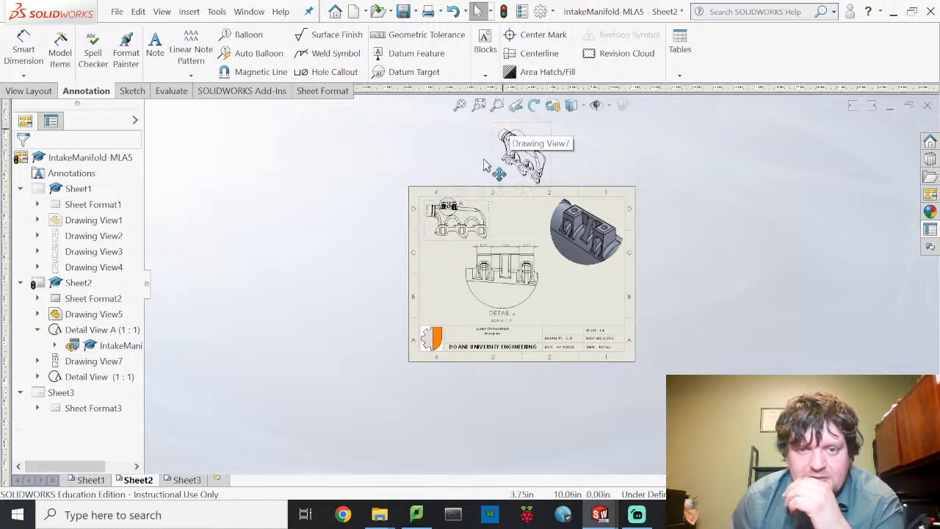
middle_drag(484, 165, 468, 233)
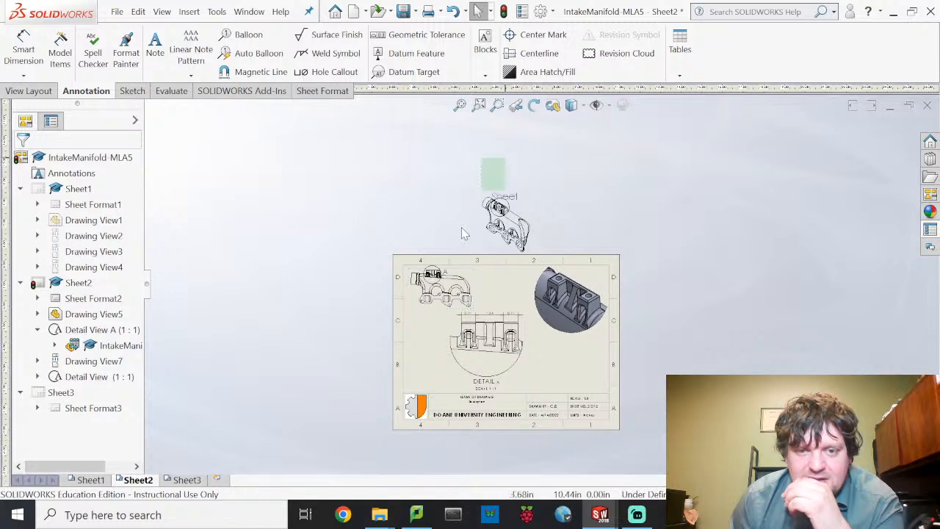
drag(463, 233, 419, 289)
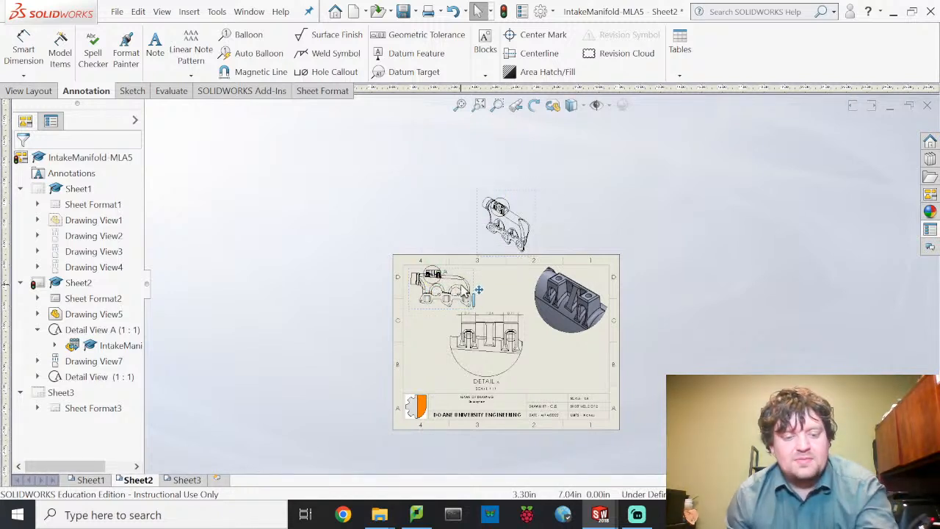
click(187, 479)
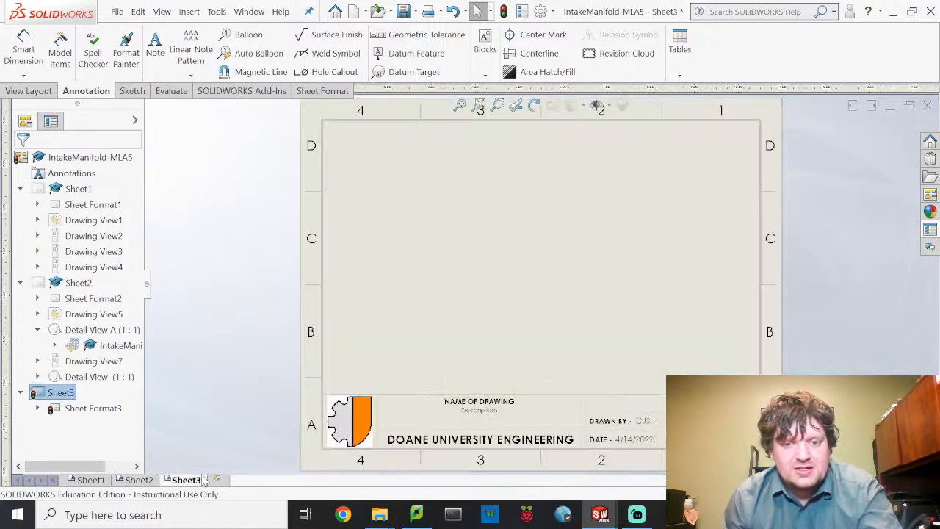
key(ctrl+v)
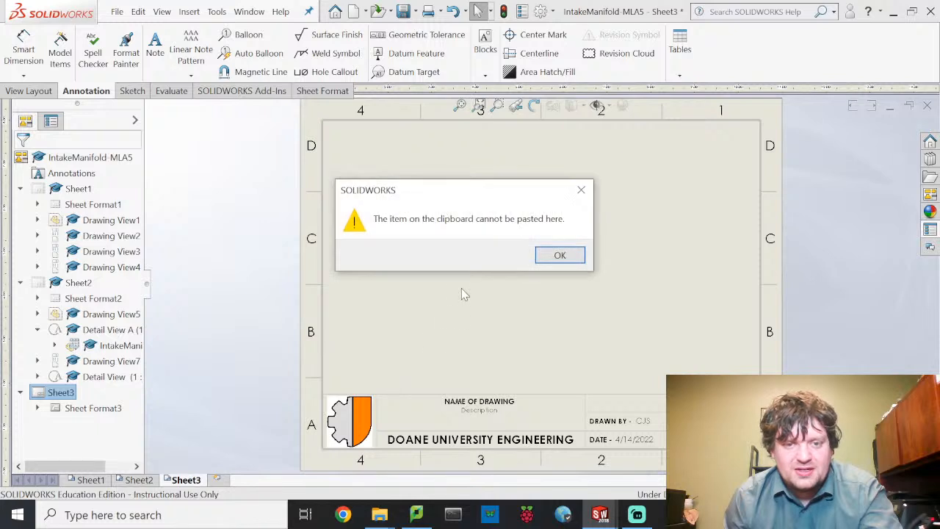
click(559, 255)
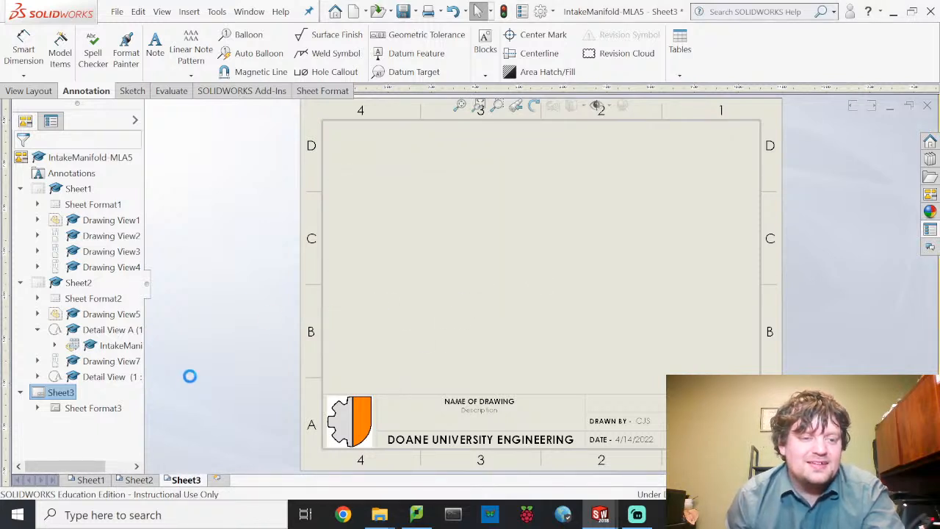
right_click(139, 480)
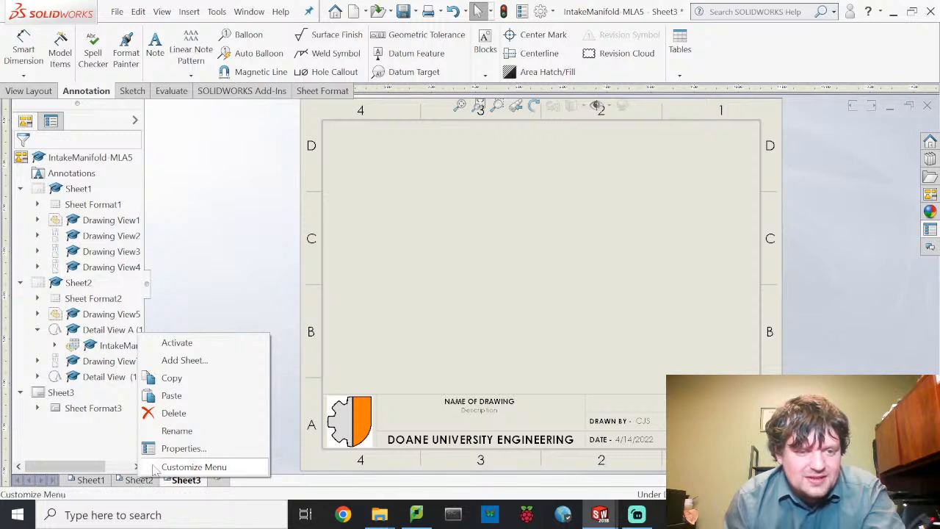
click(215, 360)
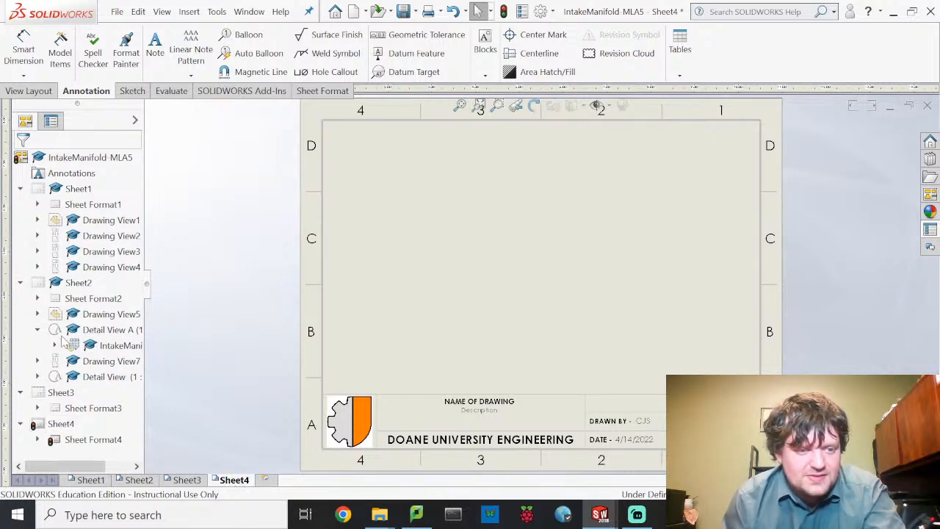
click(78, 285)
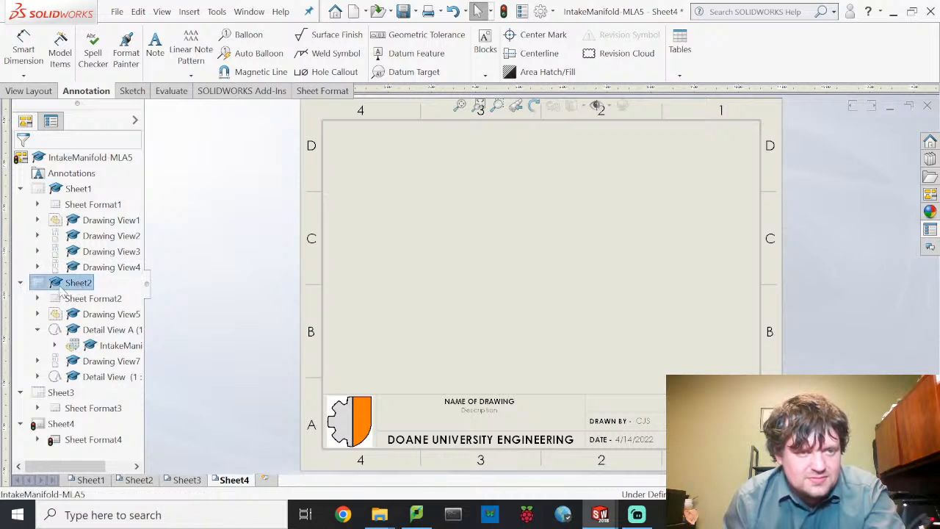
right_click(63, 289)
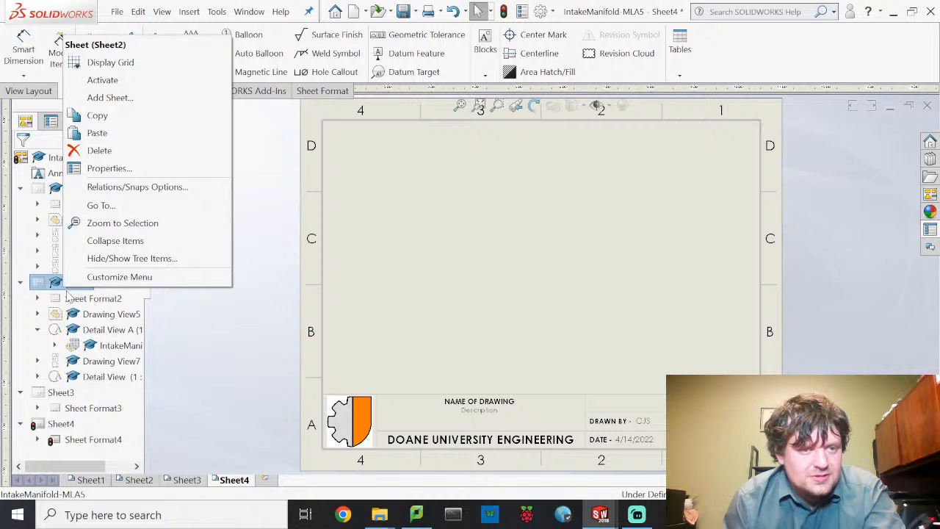
click(140, 117)
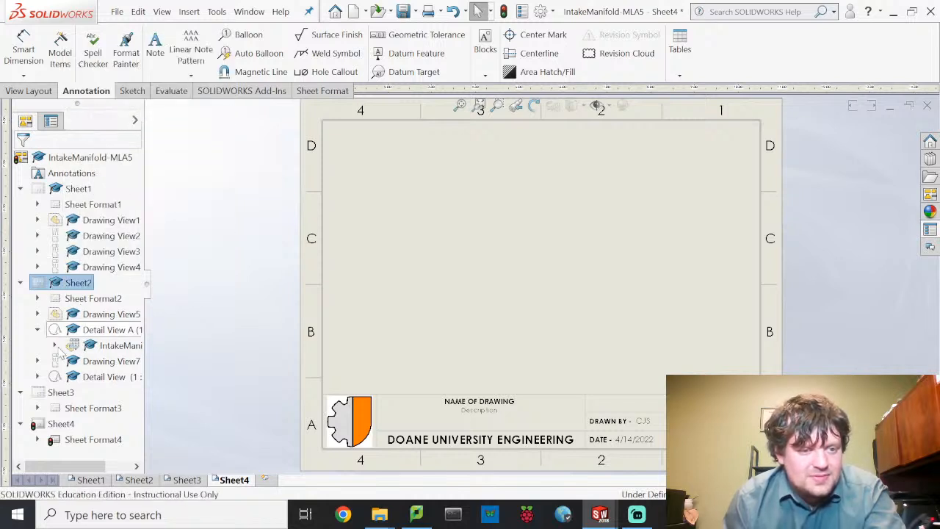
right_click(61, 394)
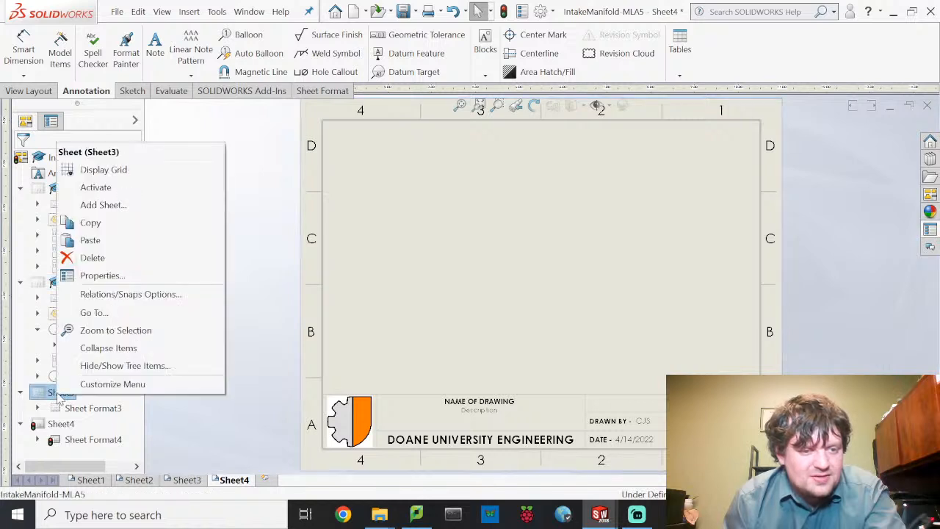
click(90, 245)
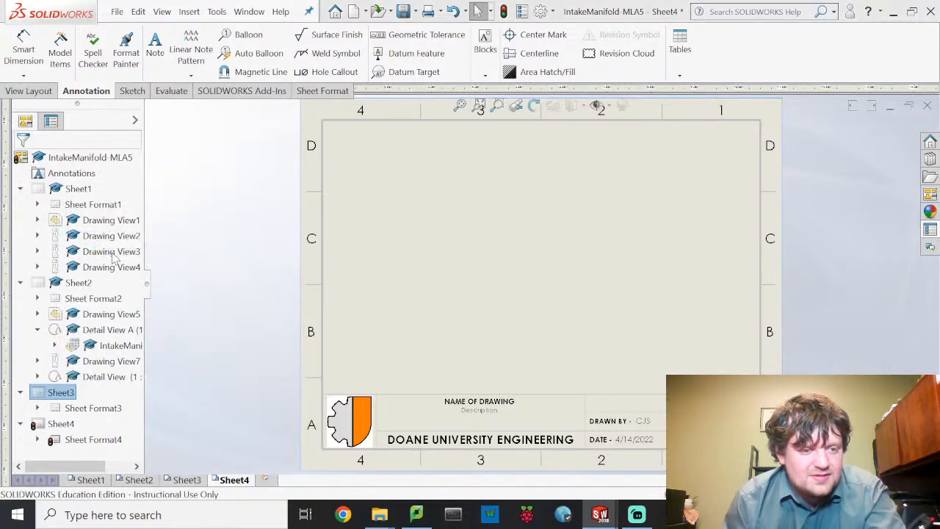
click(565, 259)
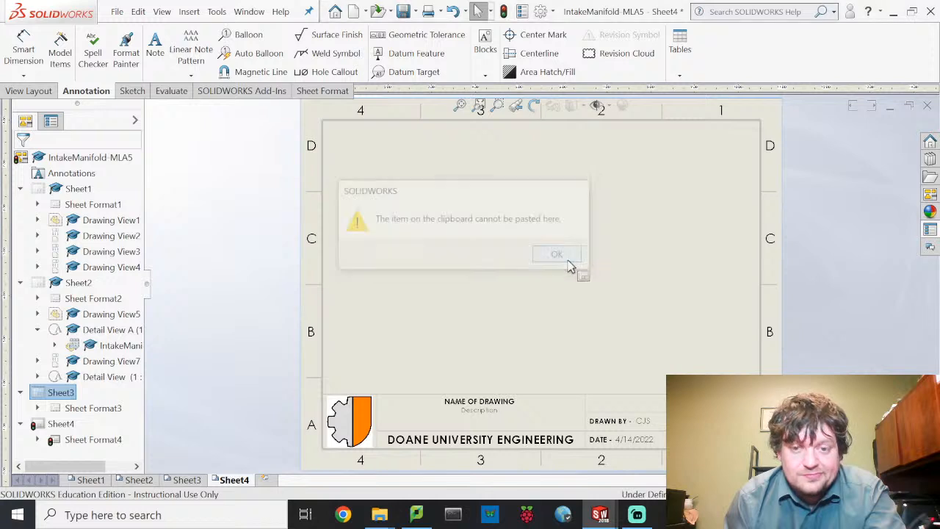
right_click(44, 452)
click(87, 296)
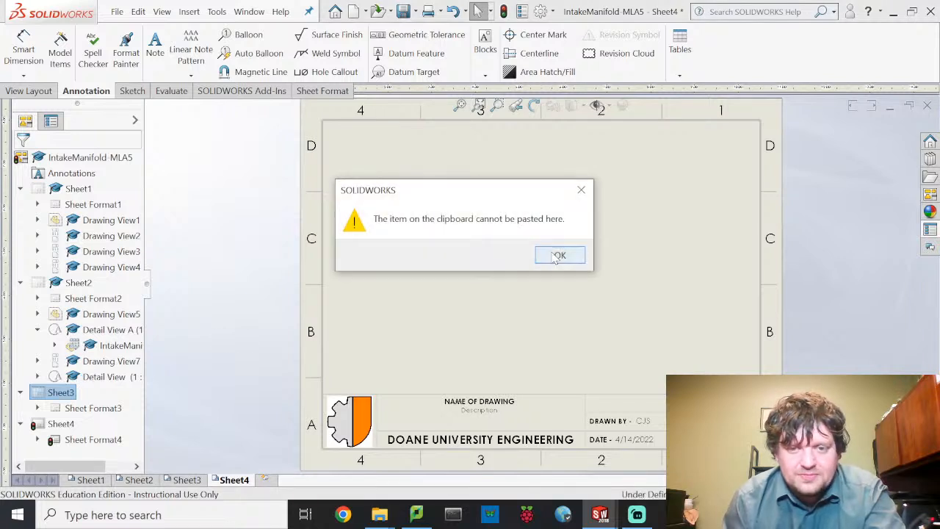
click(558, 255)
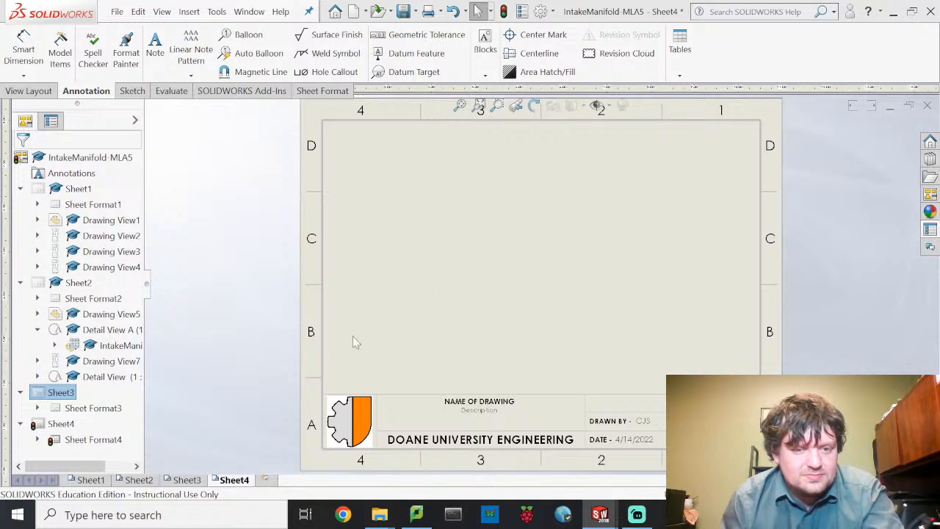
key(ctrl+v)
click(554, 254)
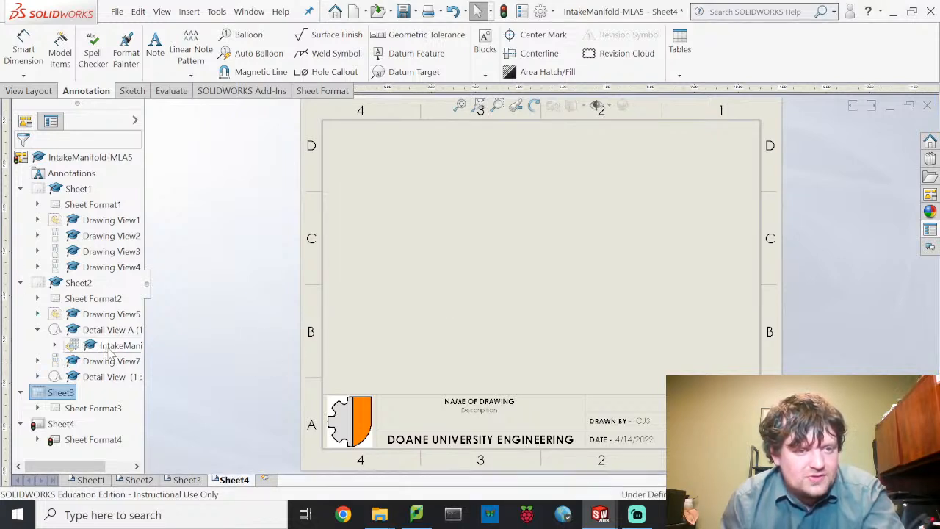
- Insert a new blank sheet, Sheet5, from the Insert menu
click(51, 122)
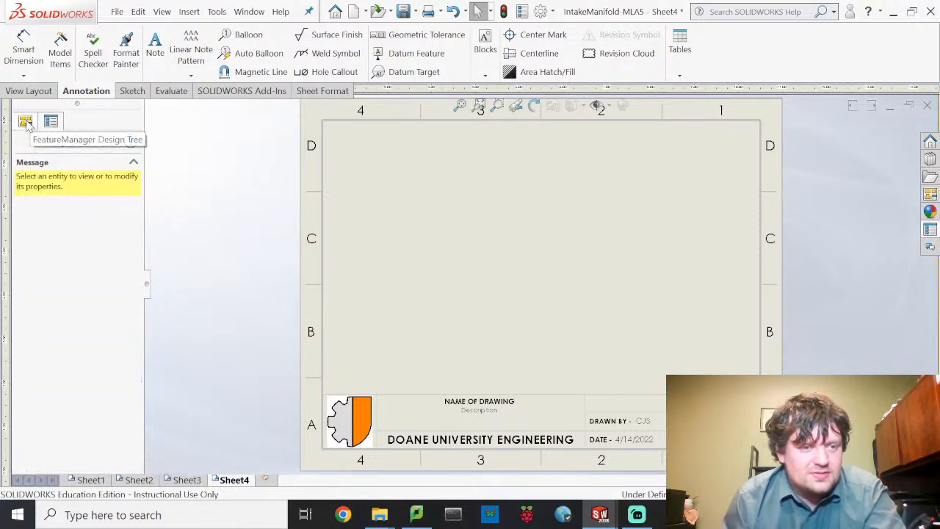
click(25, 121)
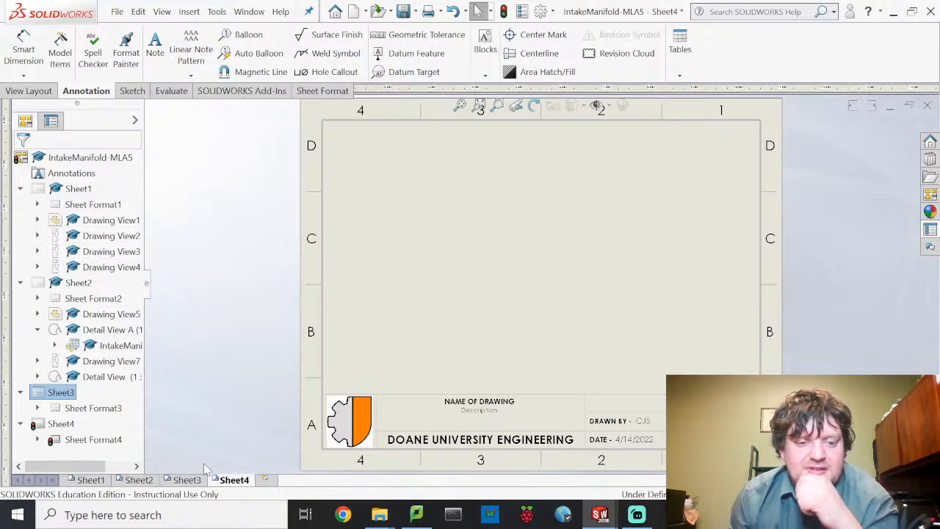
click(191, 12)
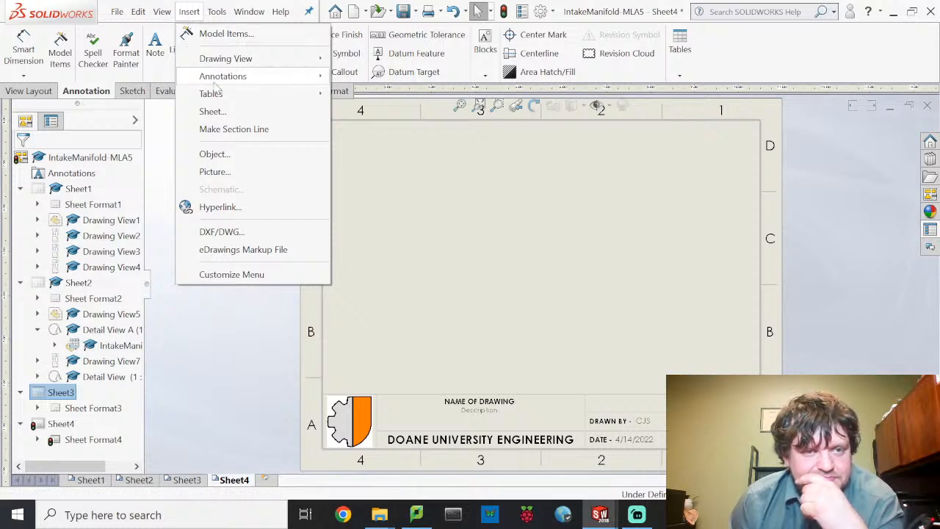
click(212, 112)
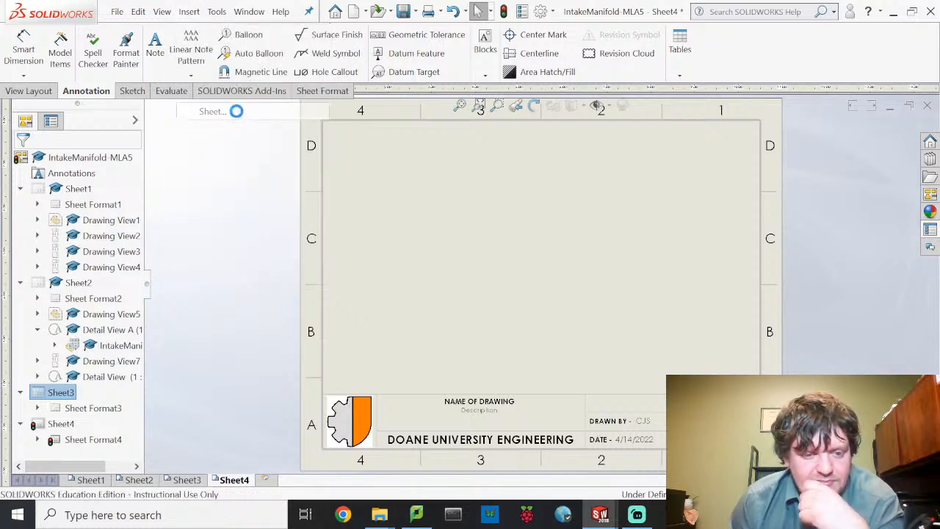
- Browse the Insert, Edit and Tools menus without choosing a command
click(188, 12)
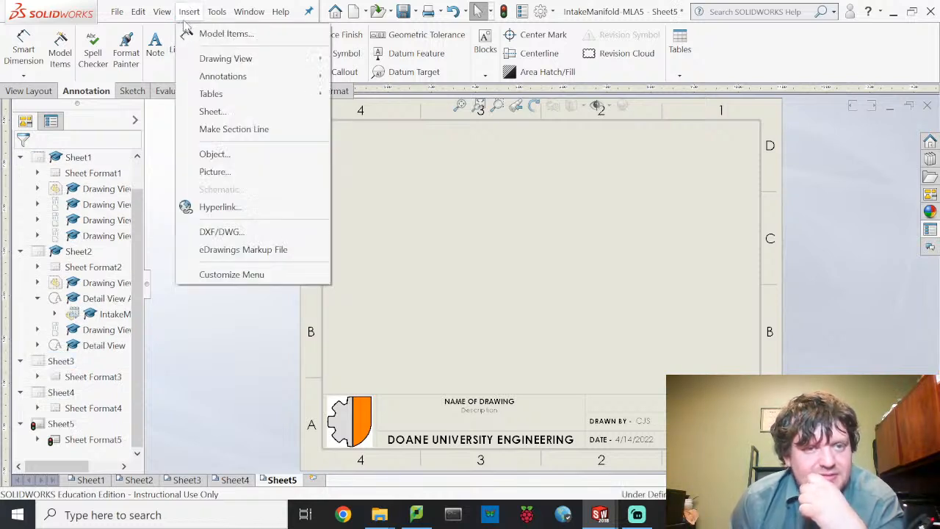
click(188, 12)
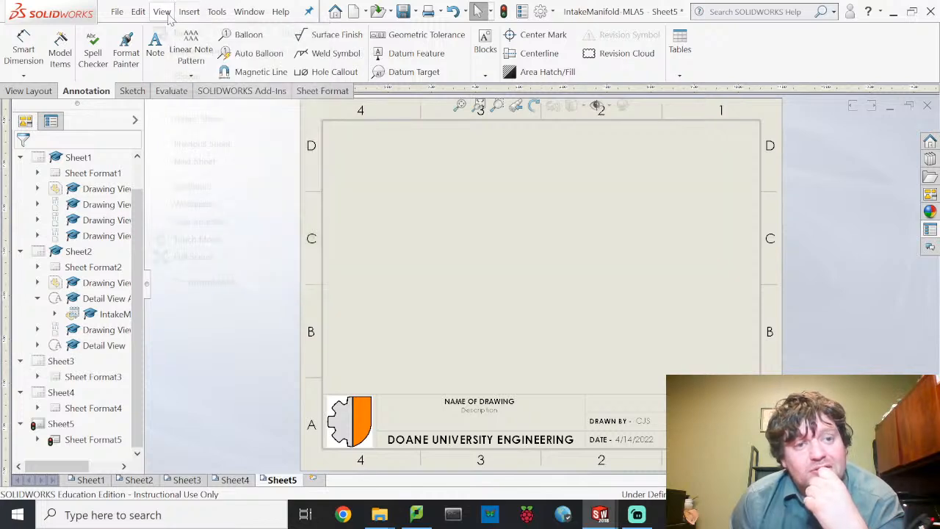
click(138, 12)
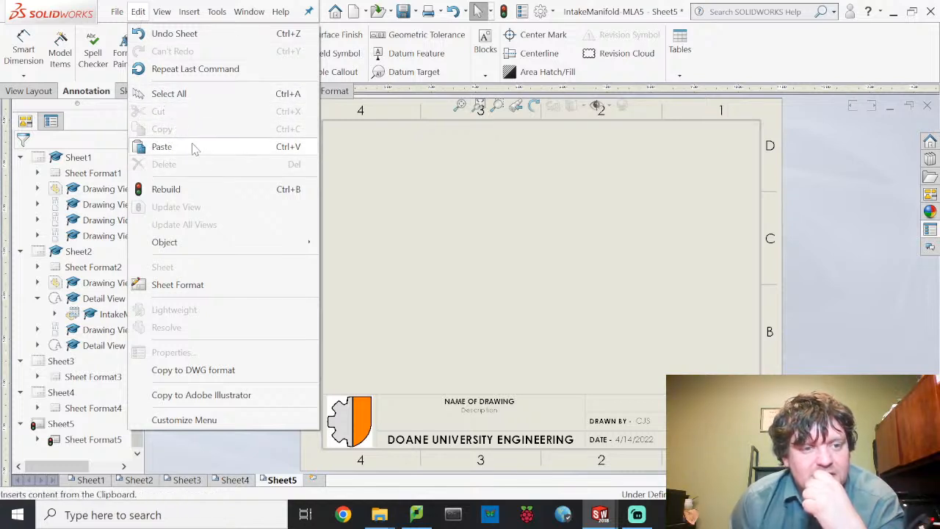
click(163, 12)
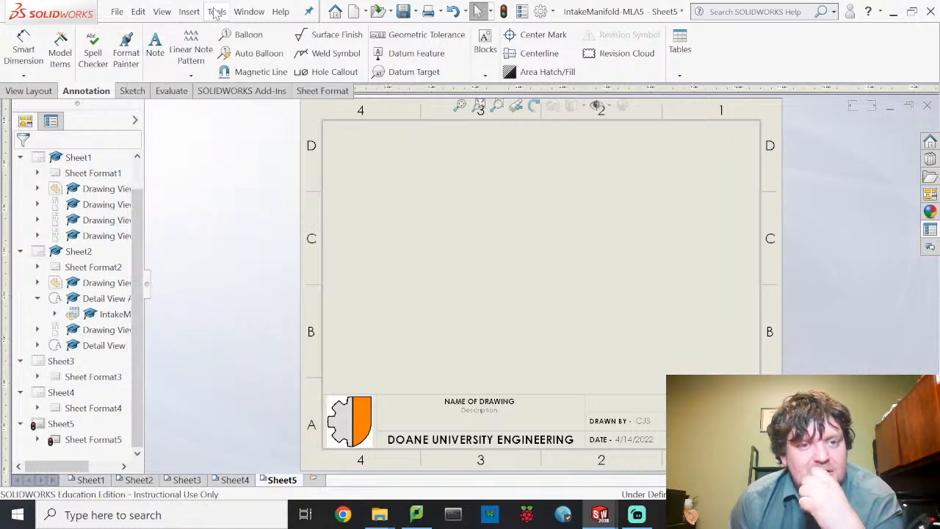
click(215, 13)
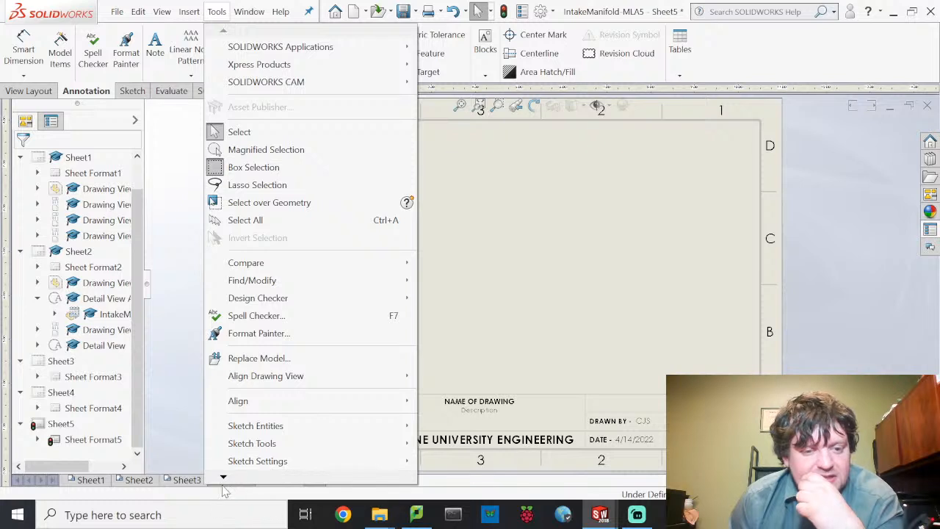
click(226, 486)
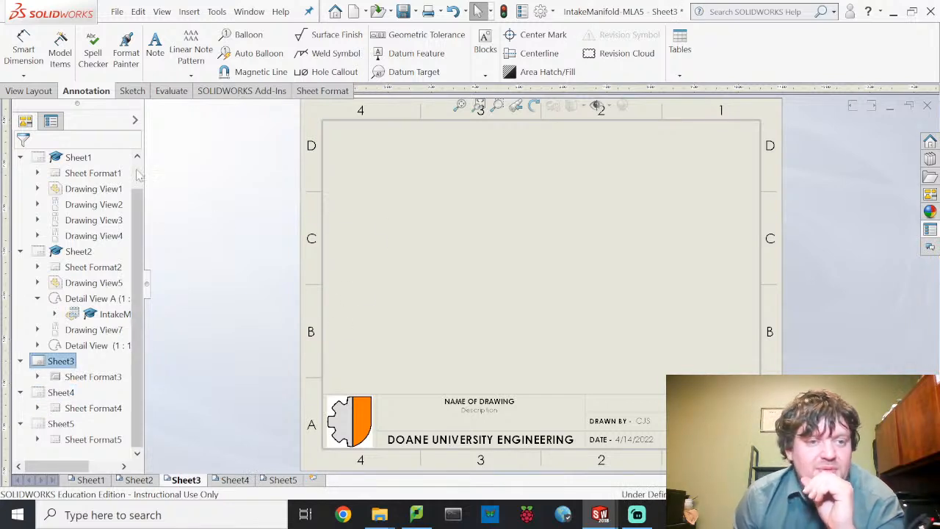
- Place a front model view of the IntakeManifold part top-left, with a projected view above
click(29, 90)
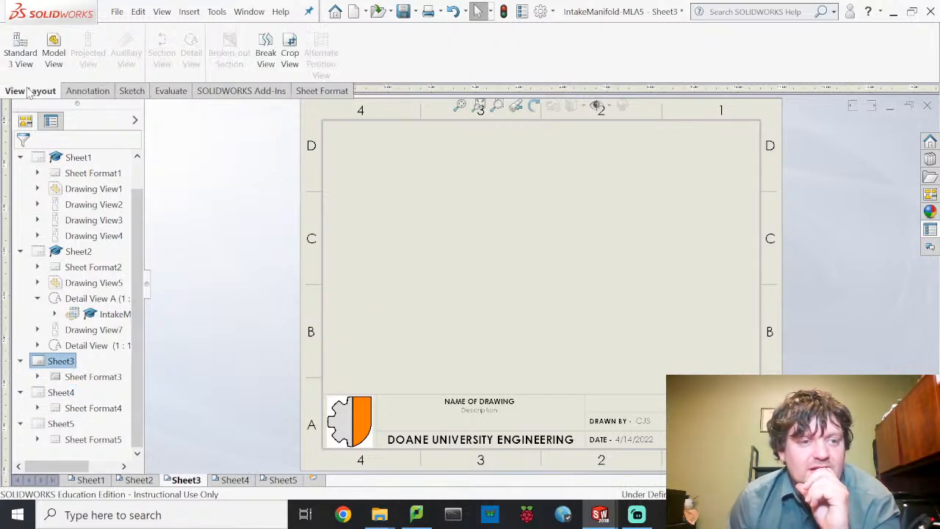
click(55, 59)
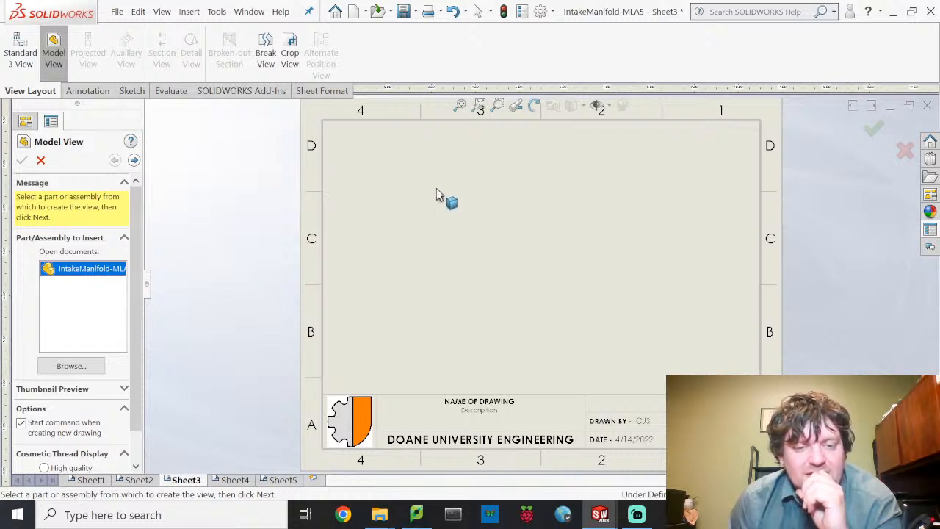
double_click(72, 270)
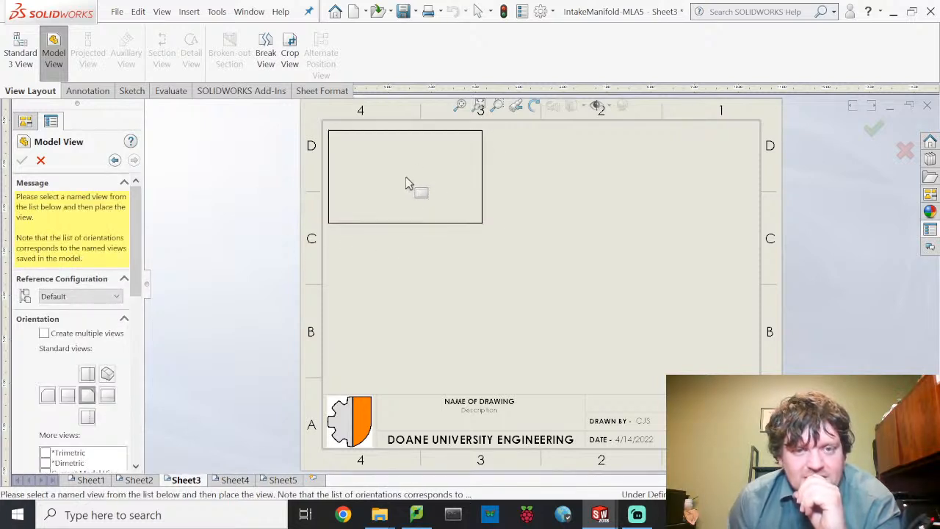
click(406, 176)
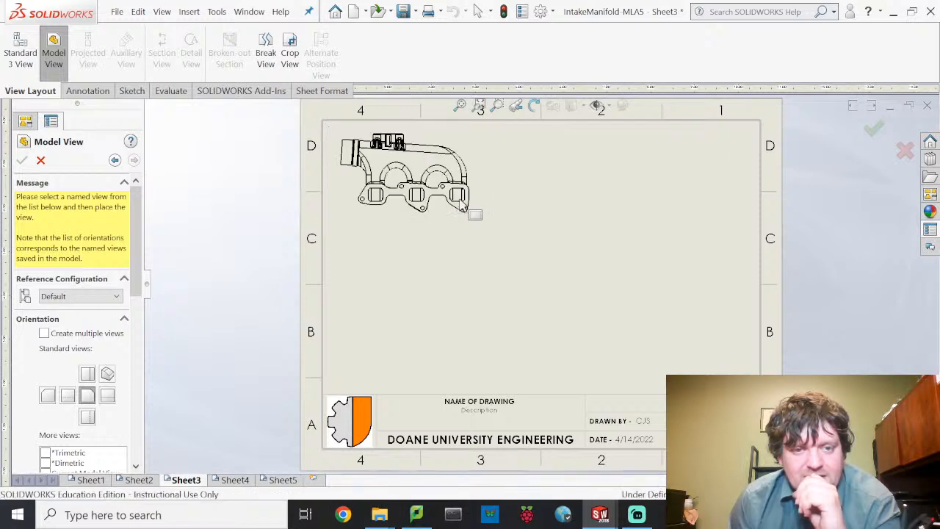
middle_drag(562, 227, 506, 351)
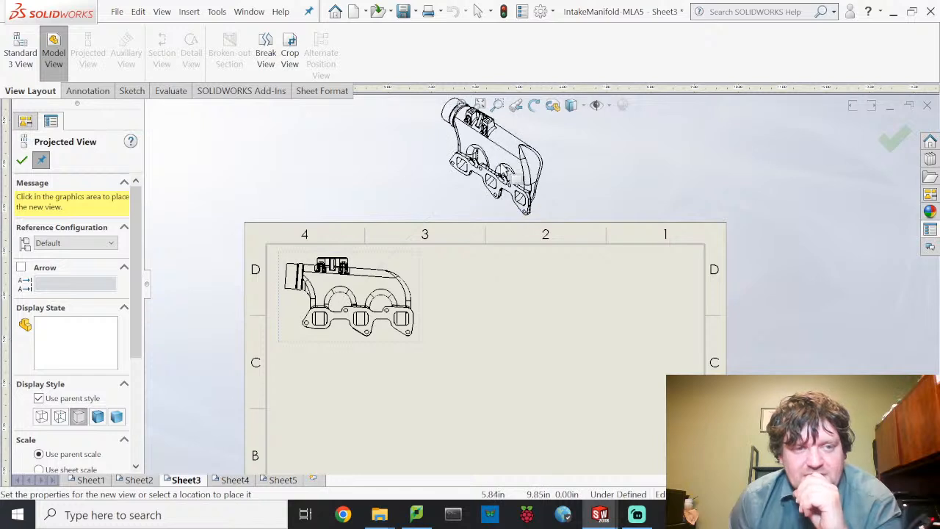
click(514, 176)
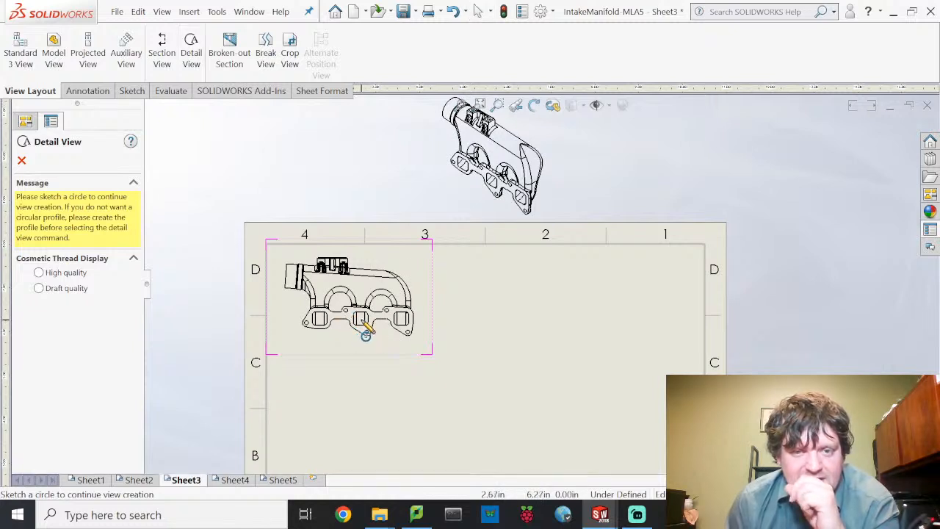
- Circle the middle port and place detail view C in the lower sheet area
click(364, 326)
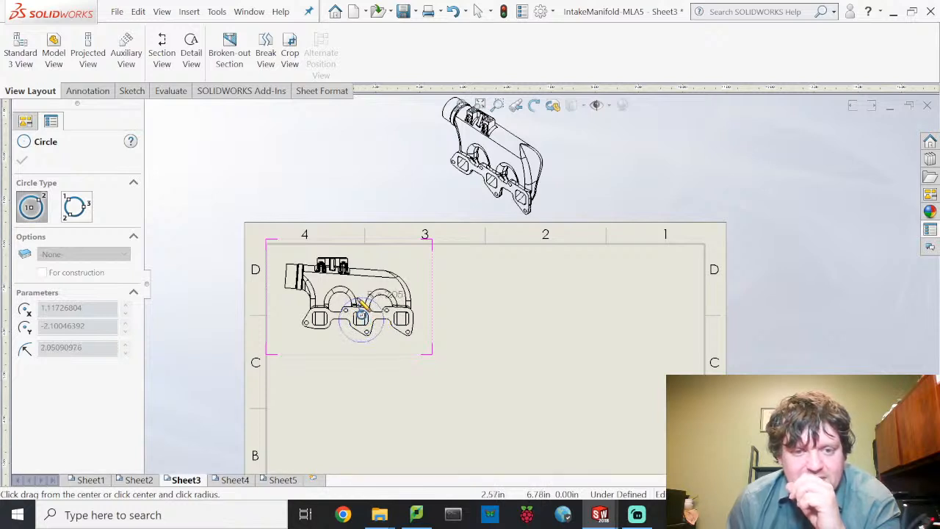
click(363, 304)
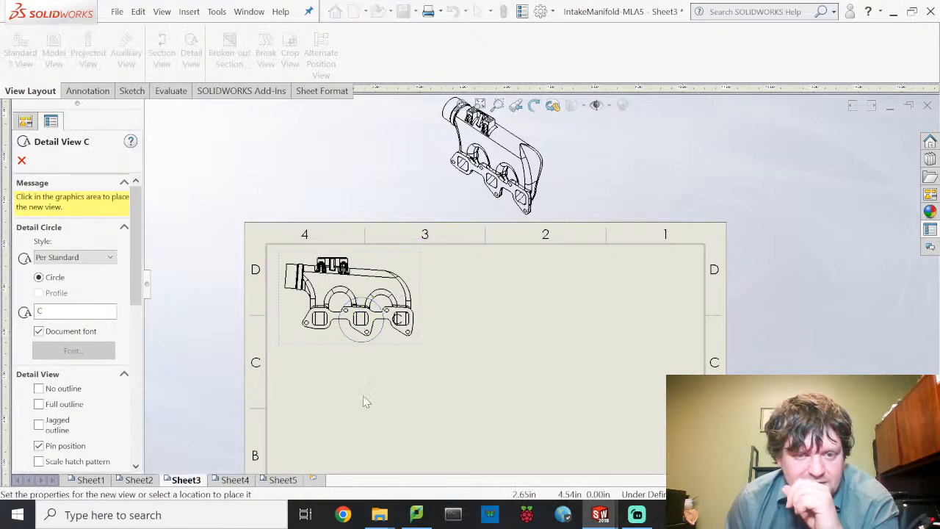
mouse_move(472, 391)
middle_down()
mouse_move(479, 314)
mouse_move(468, 294)
middle_up()
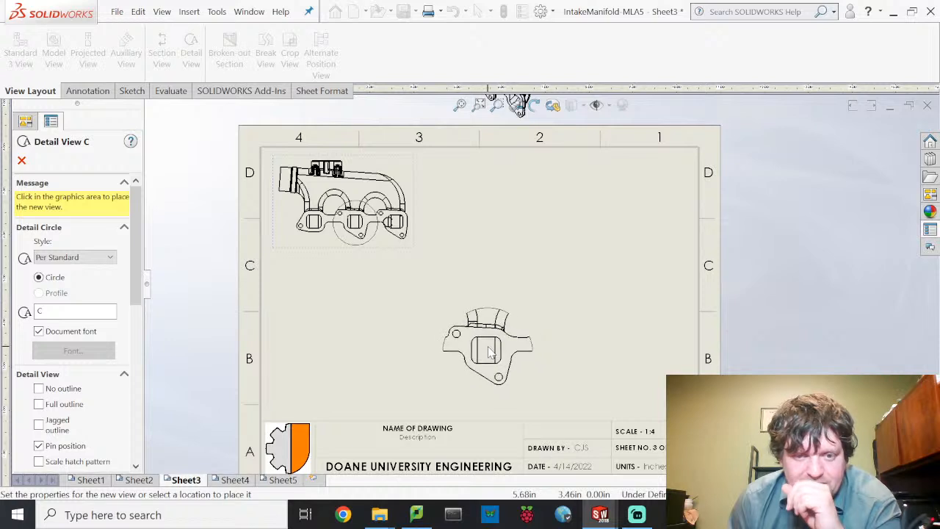
click(478, 357)
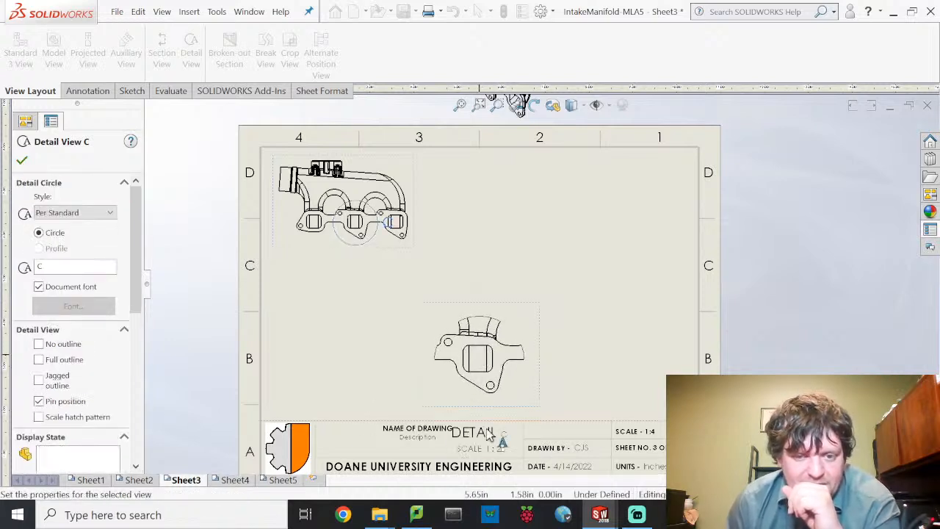
- Set detail view C to 1:1 scale, nudge it upward, and move its DETAIL label into place
scroll(69, 360, down, 5)
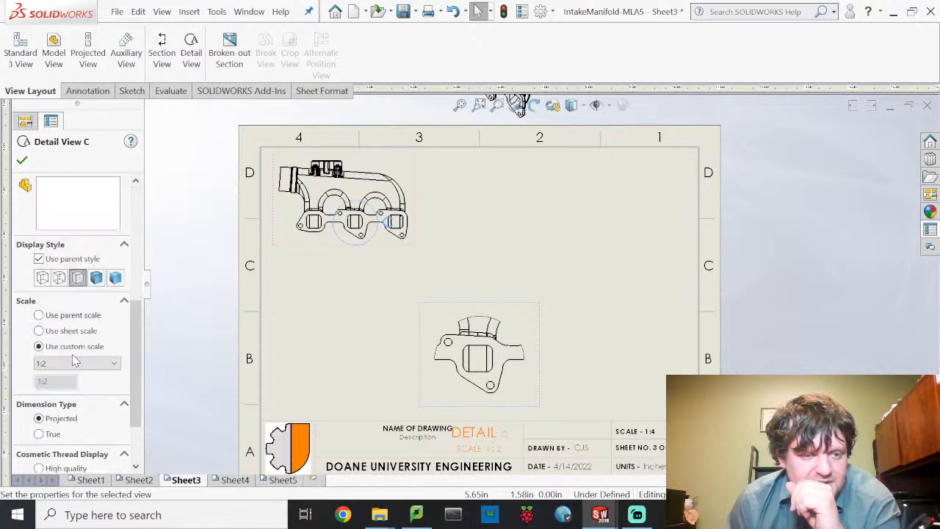
click(86, 363)
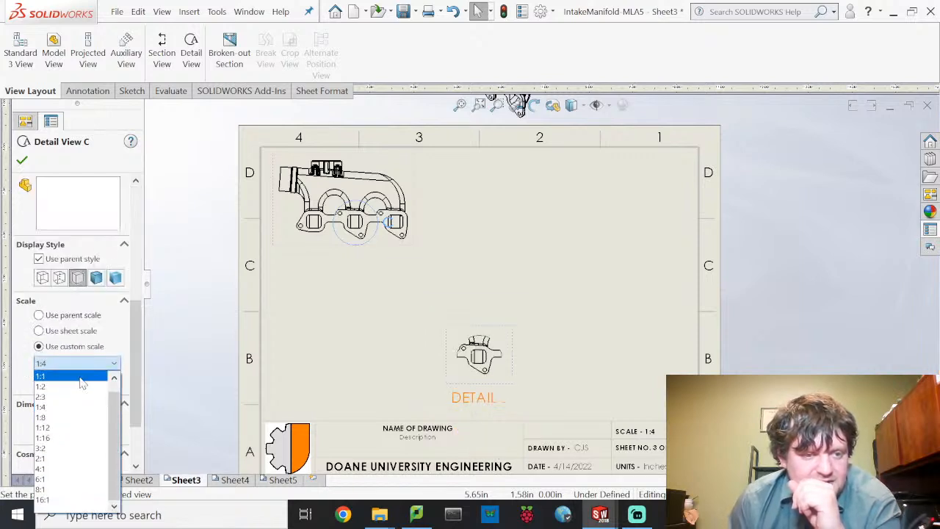
click(52, 375)
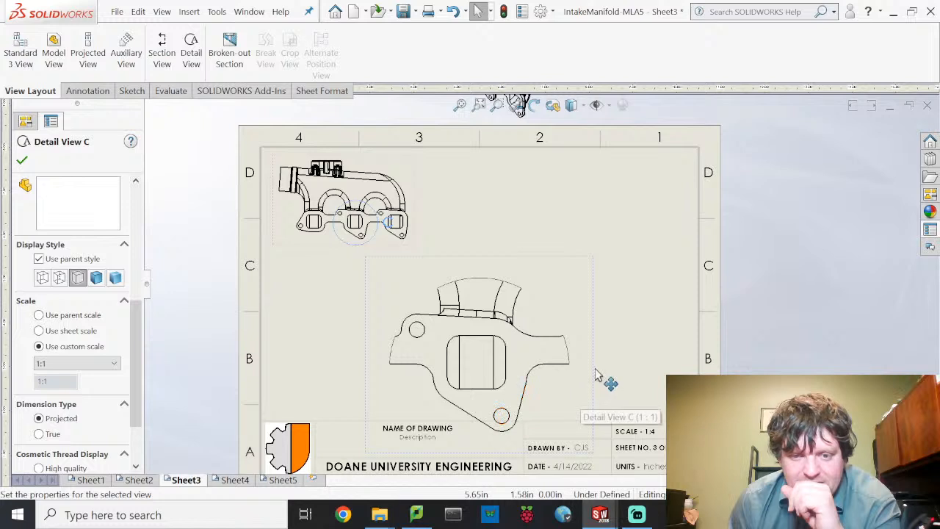
drag(593, 346, 594, 316)
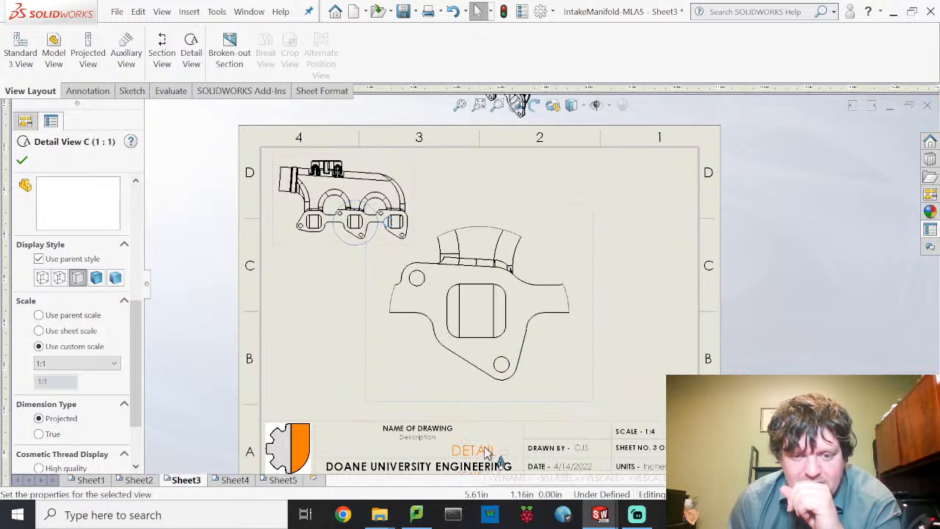
drag(486, 456, 489, 390)
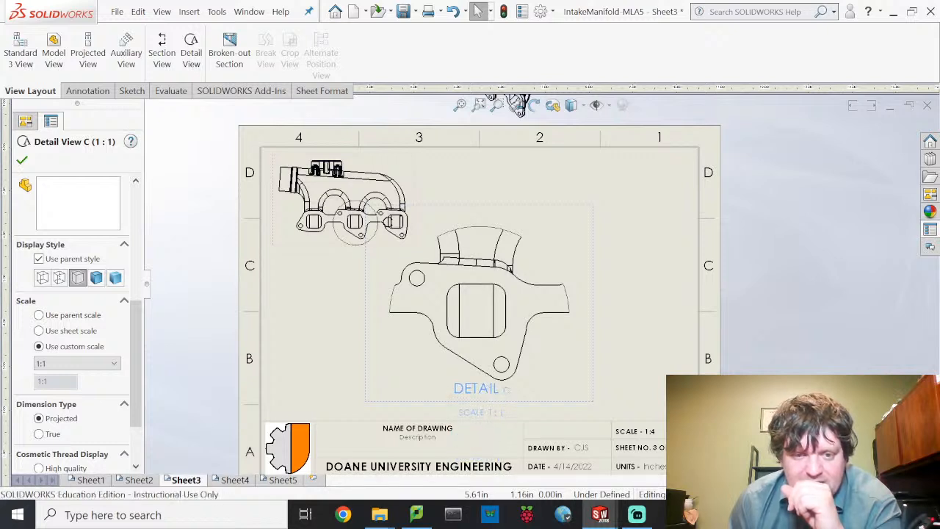
click(481, 389)
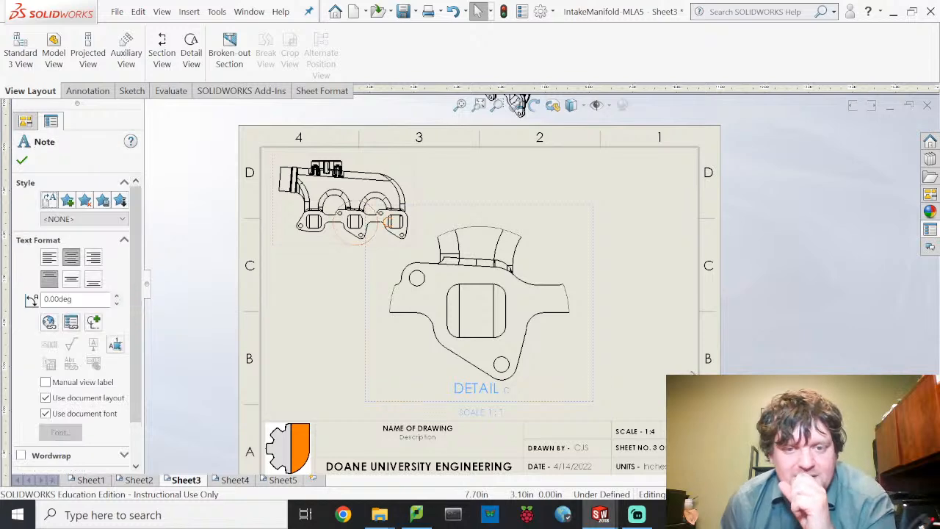
- Circle the isometric view's bosses and place detail view D at the sheet's upper right
mouse_move(761, 256)
middle_down()
mouse_move(769, 317)
mouse_move(760, 383)
middle_up()
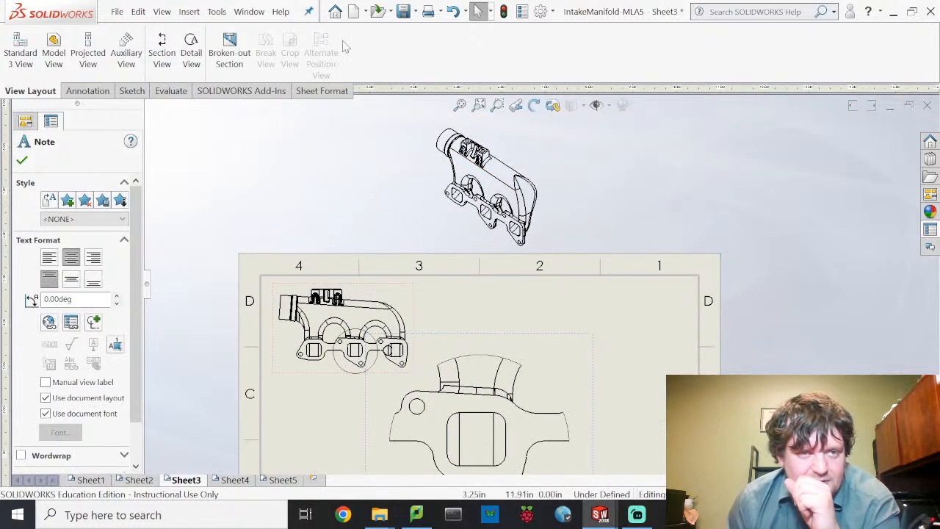
click(191, 48)
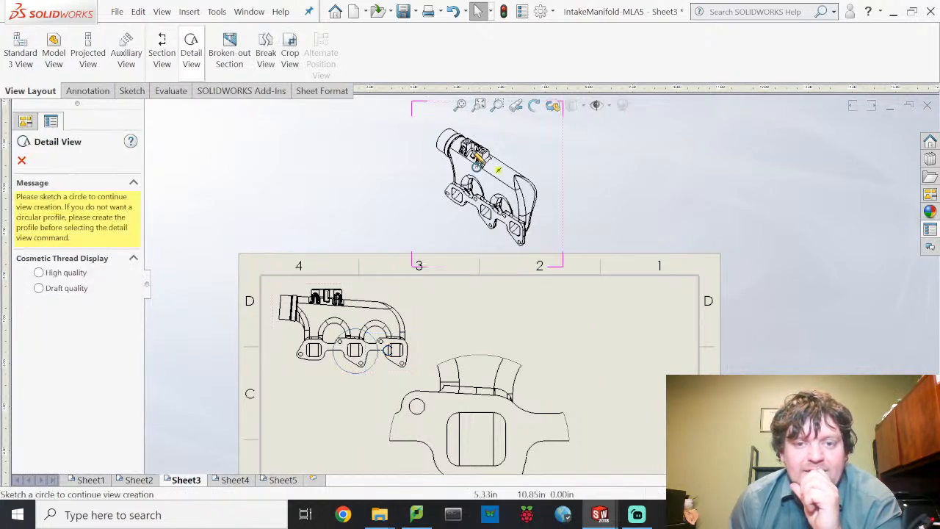
click(475, 151)
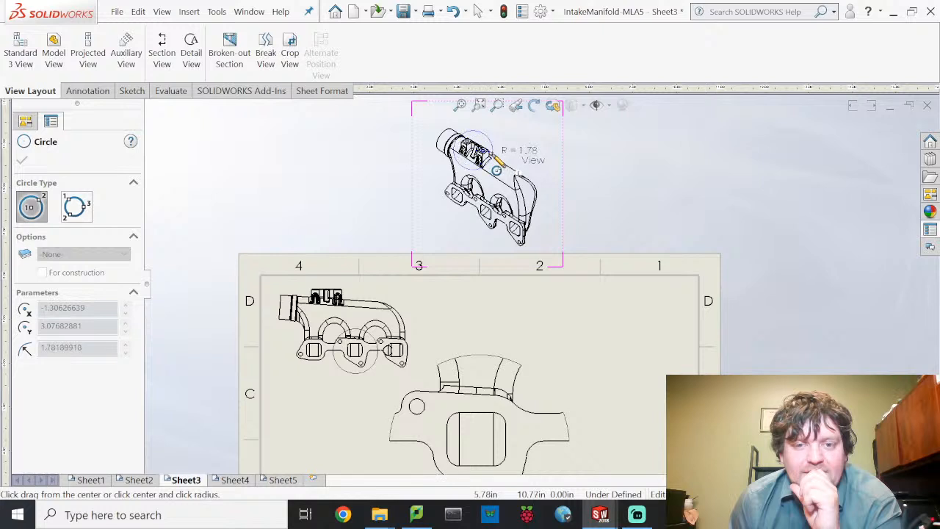
click(494, 194)
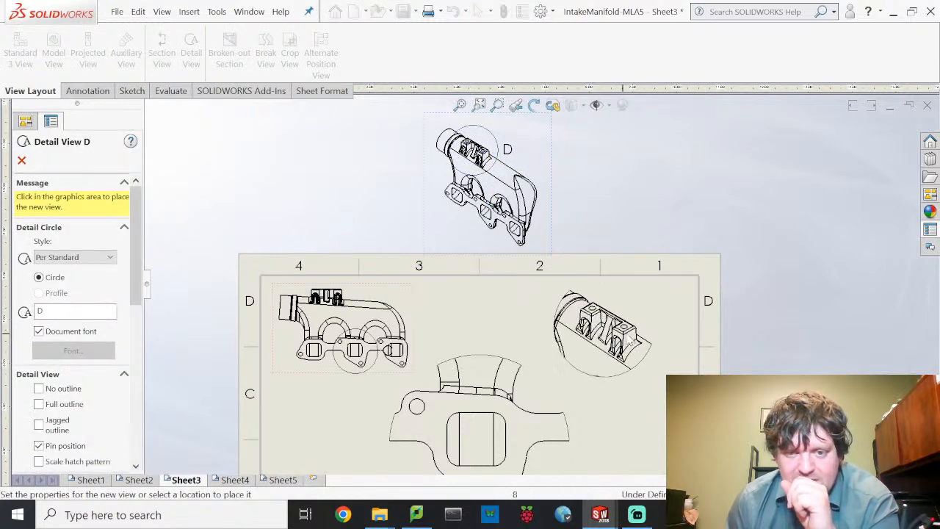
click(626, 339)
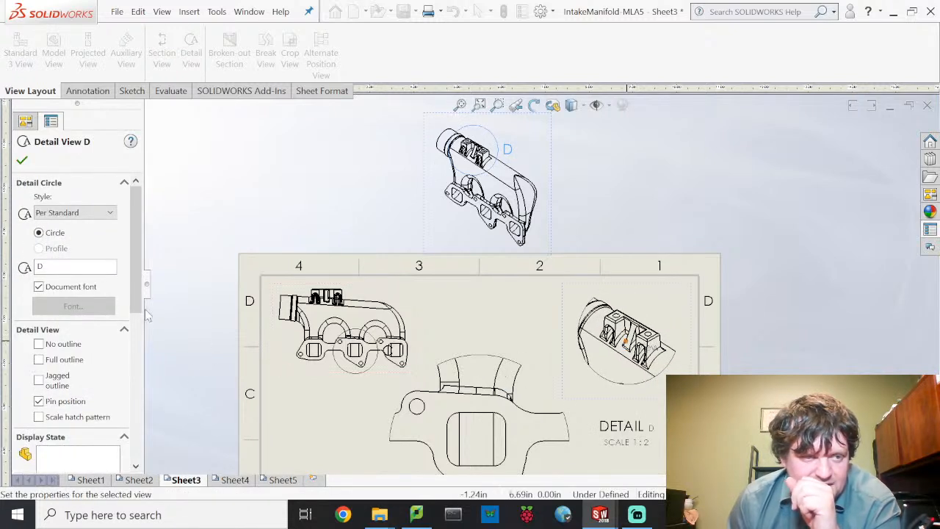
- Render detail view D shaded at 1:1 scale
scroll(85, 361, down, 3)
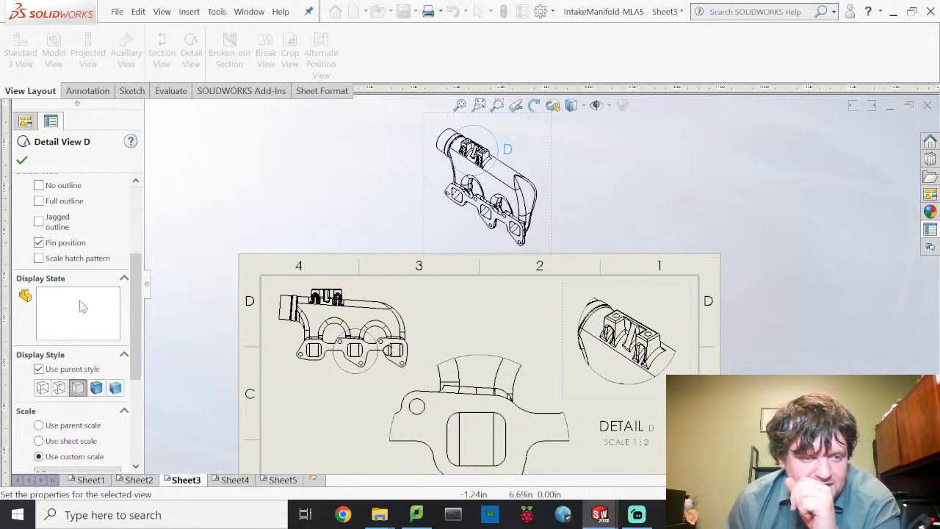
click(96, 389)
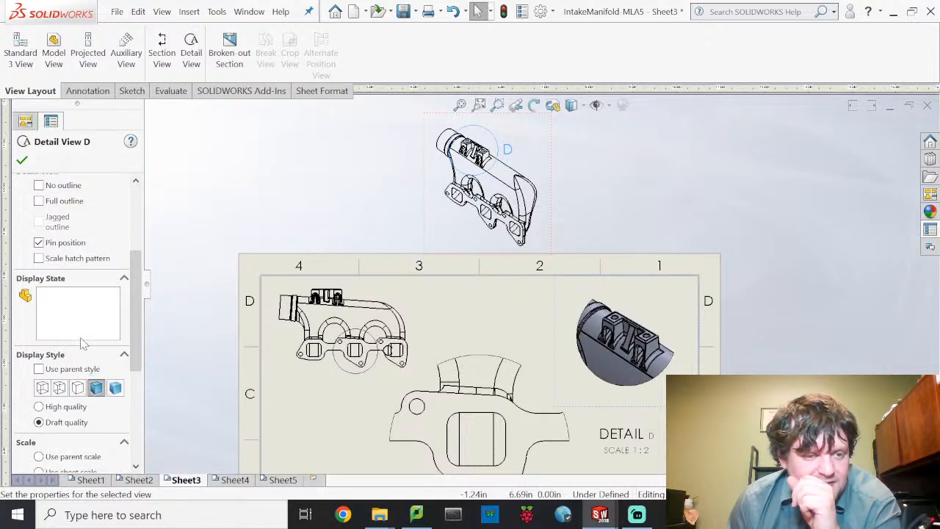
scroll(26, 354, down, 5)
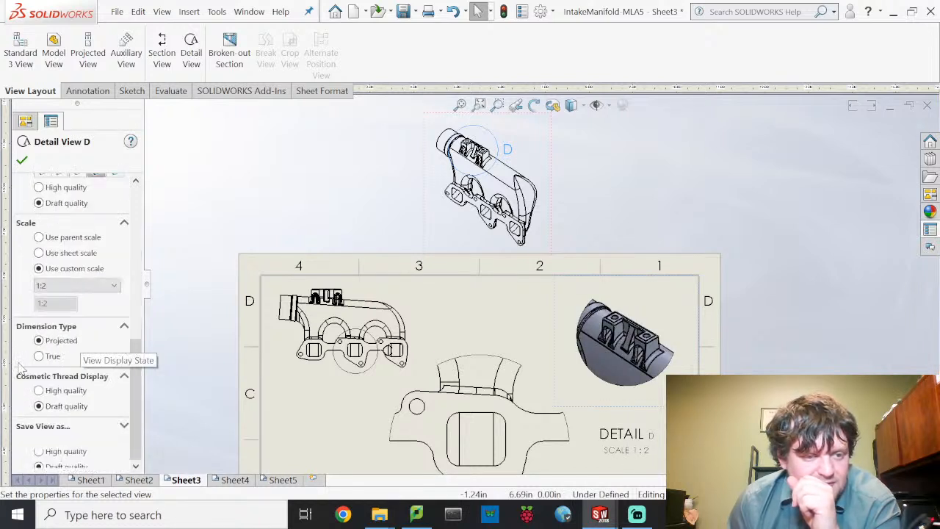
click(82, 287)
click(83, 298)
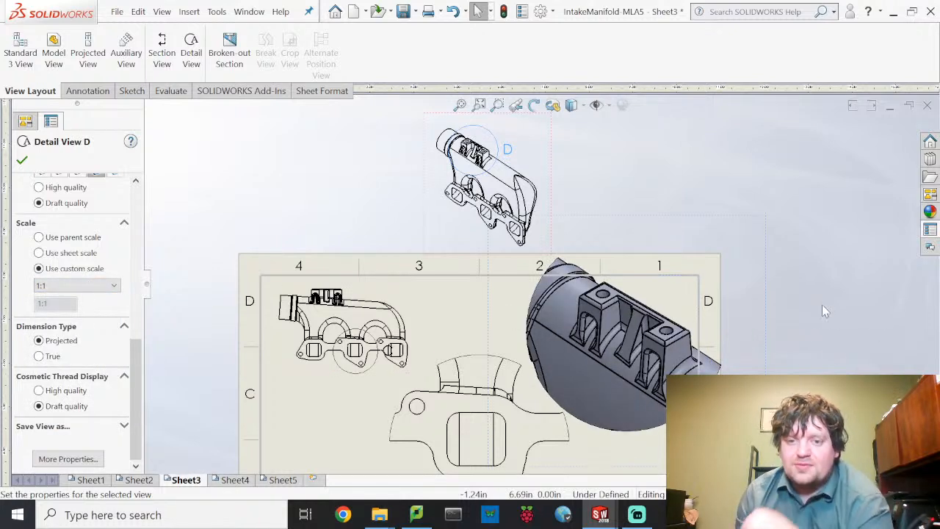
- Shrink detail circle D on the isometric view to tighten the detail
click(497, 150)
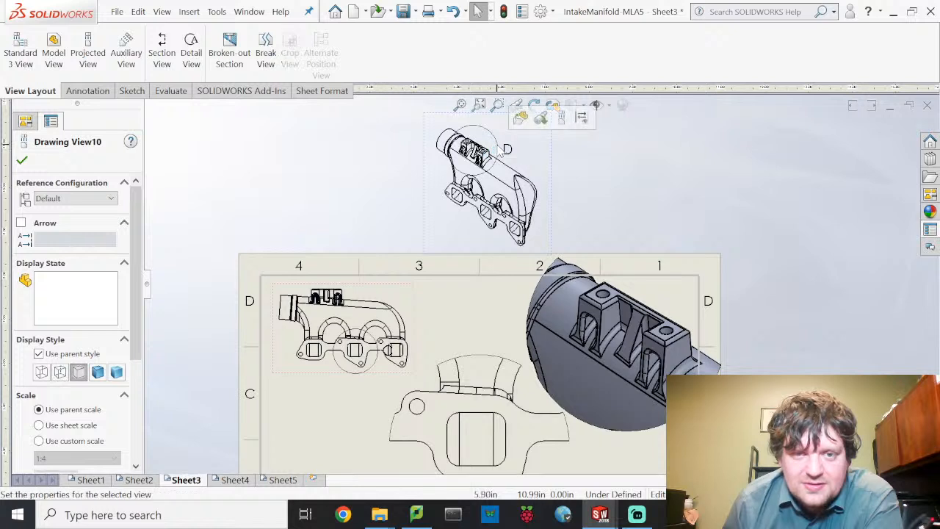
click(500, 150)
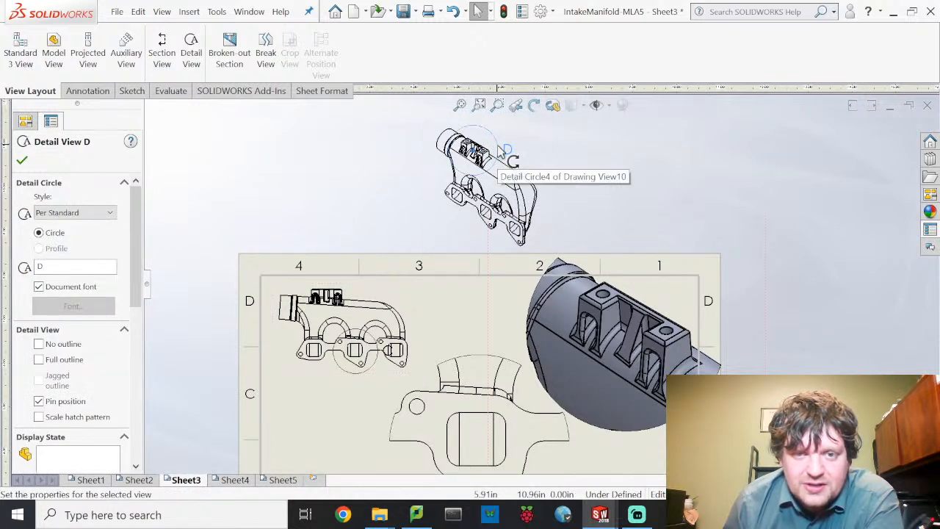
drag(497, 151, 486, 161)
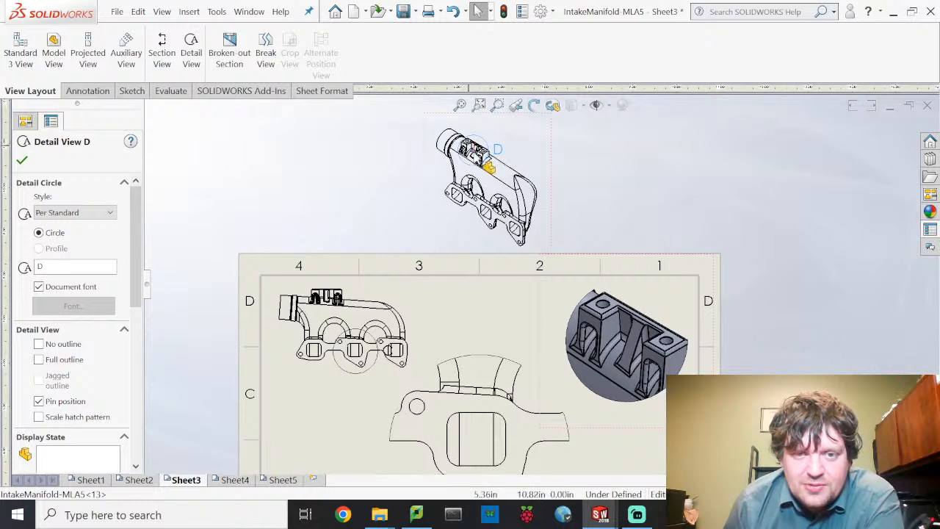
- Zoom in on the isometric view and select detail circle D
scroll(488, 163, down, 5)
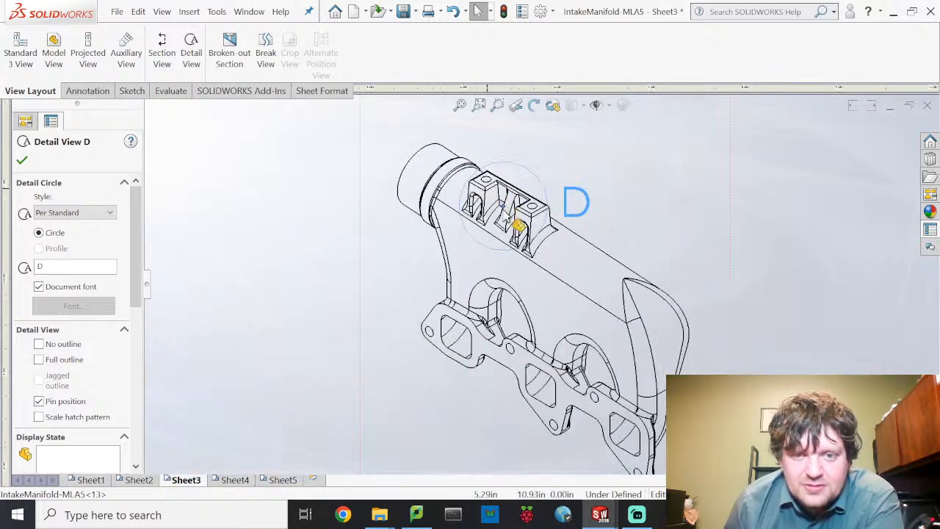
scroll(514, 220, down, 3)
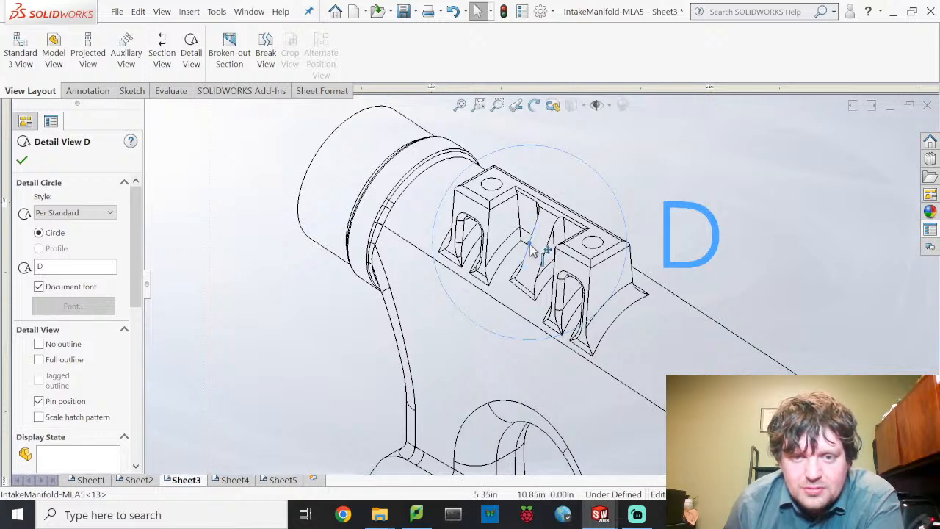
drag(531, 247, 534, 248)
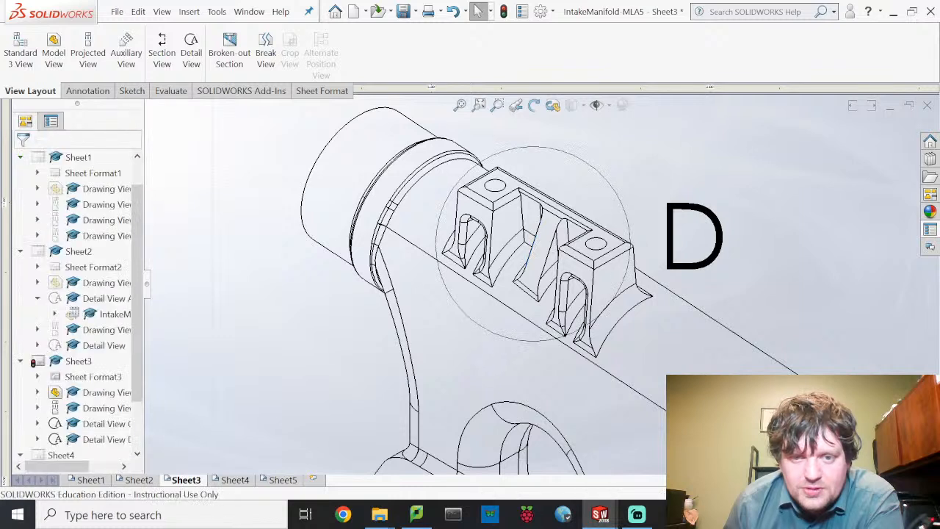
click(596, 177)
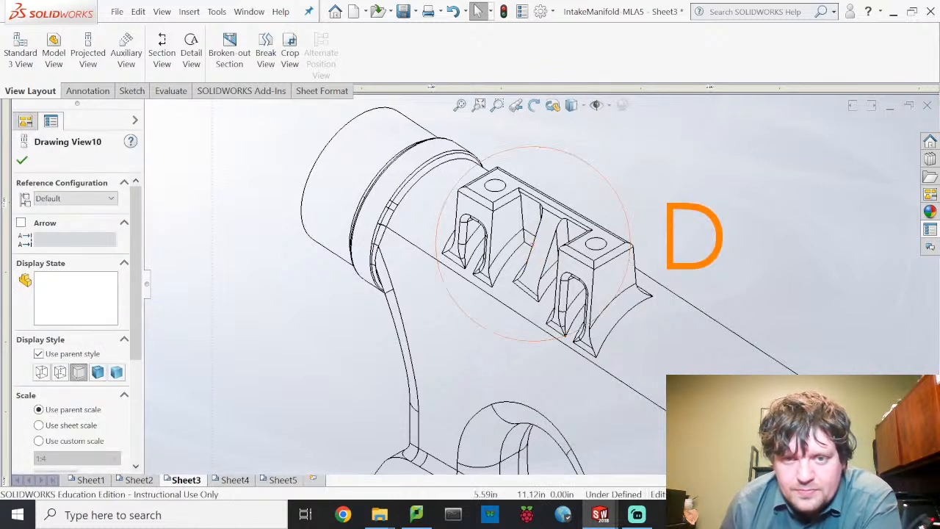
click(598, 176)
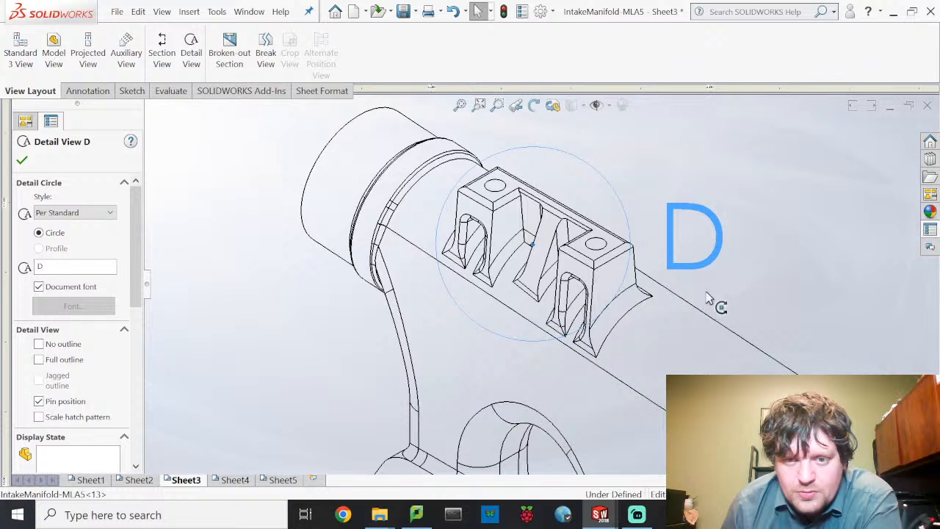
click(792, 242)
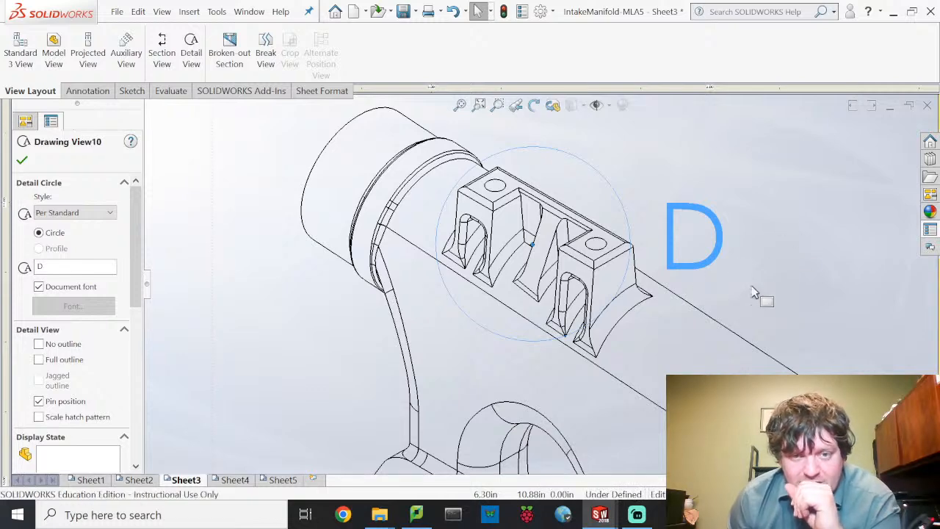
- Erase the letter D from detail circle D's label and apply it
scroll(733, 307, down, 2)
scroll(716, 324, up, 1)
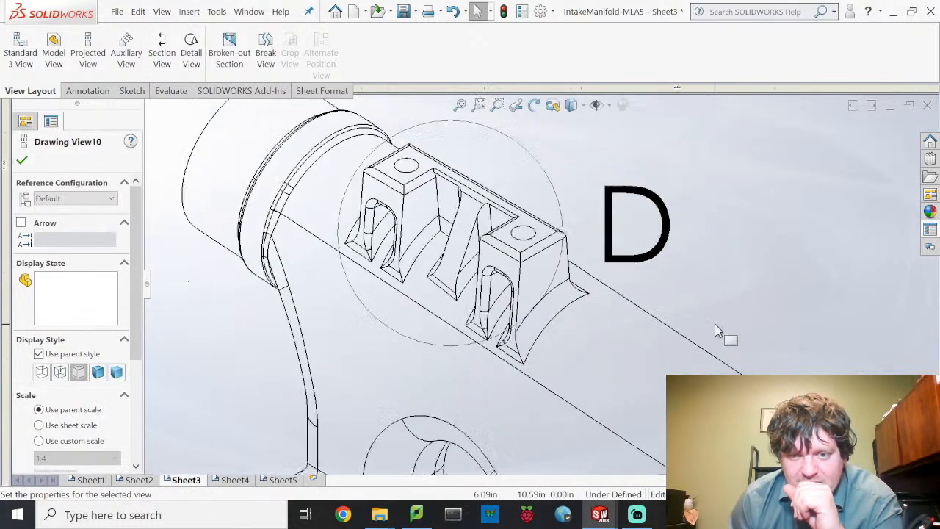
scroll(536, 290, up, 2)
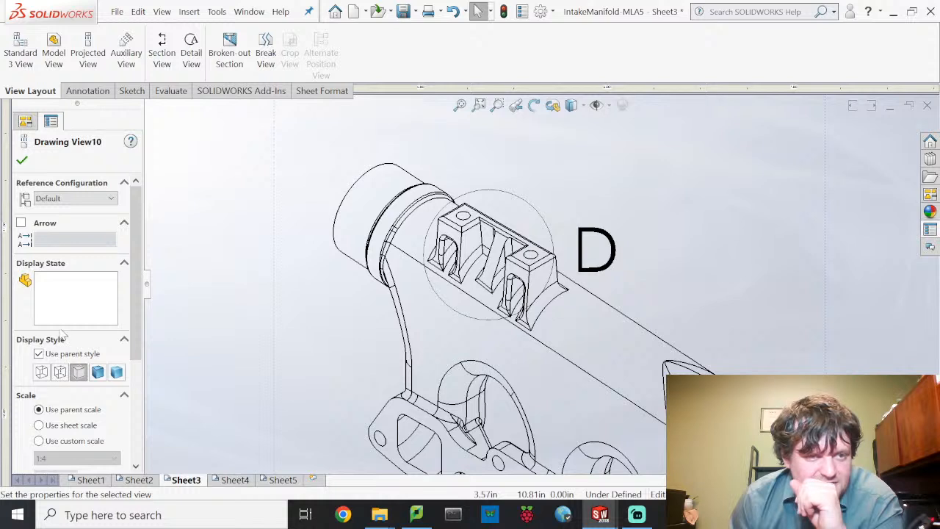
scroll(68, 352, down, 3)
scroll(66, 371, up, 3)
scroll(67, 358, down, 4)
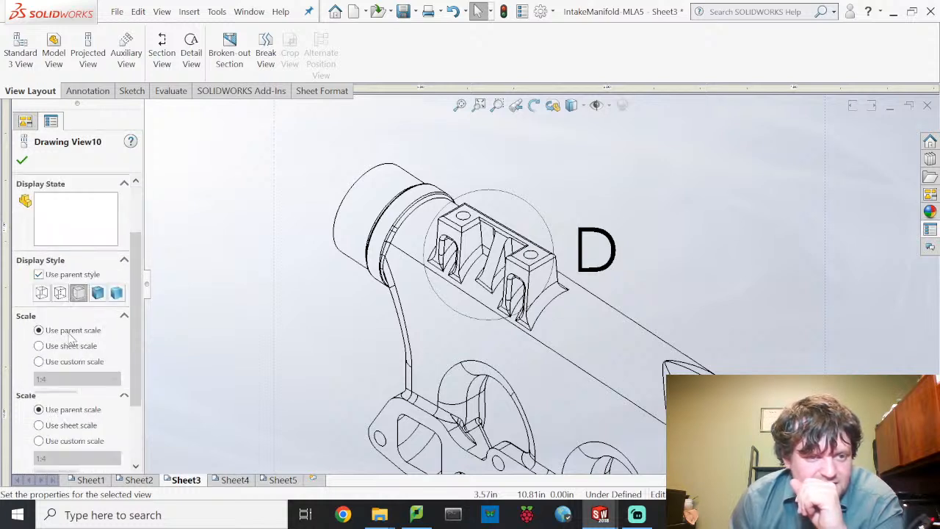
click(541, 217)
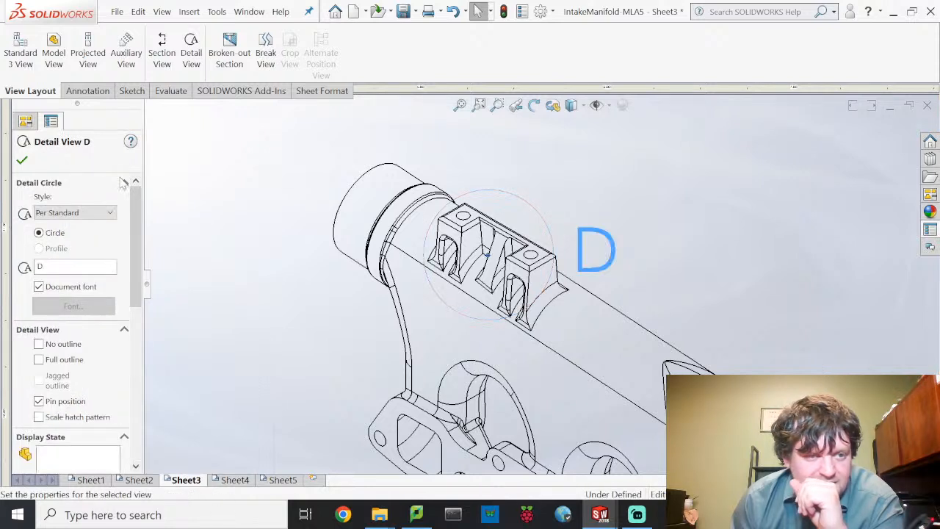
key(BackSpace)
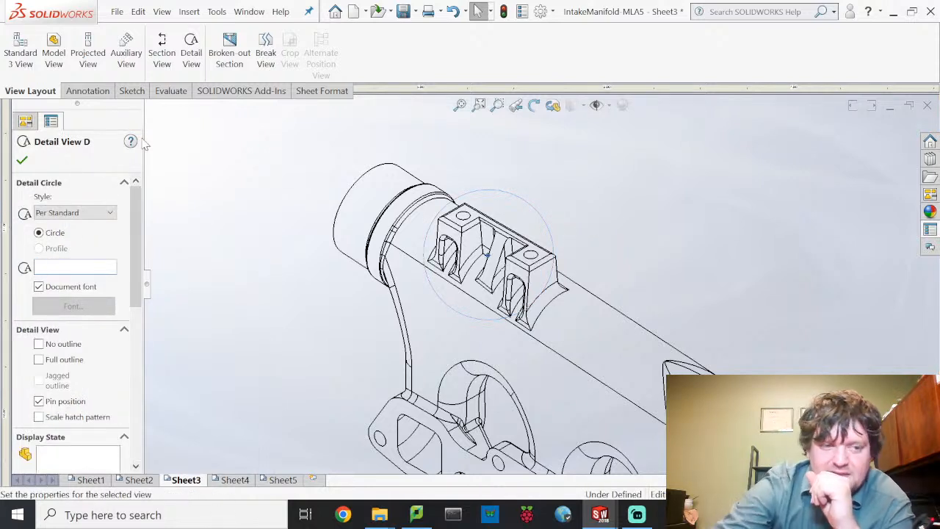
click(321, 218)
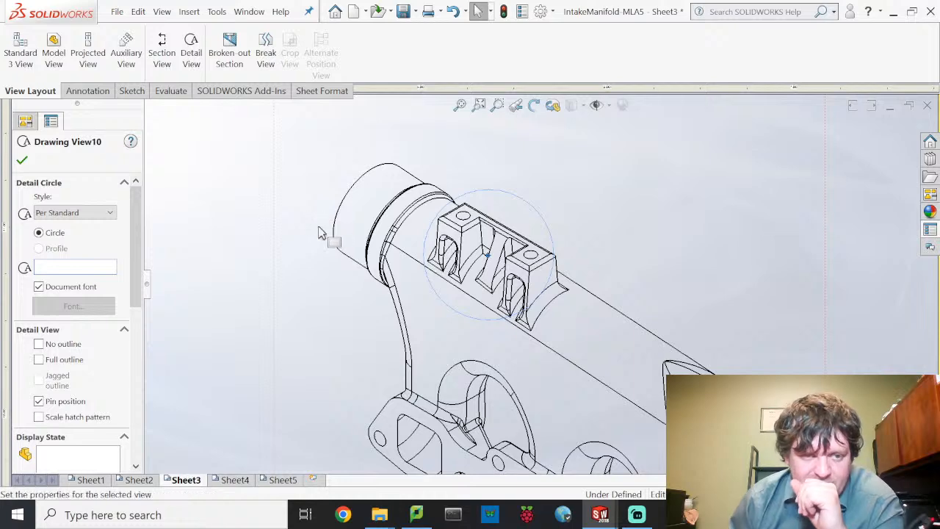
- Show the whole sheet and select the DETAIL label under the shaded detail
scroll(301, 232, down, 3)
scroll(304, 257, up, 3)
scroll(333, 323, up, 5)
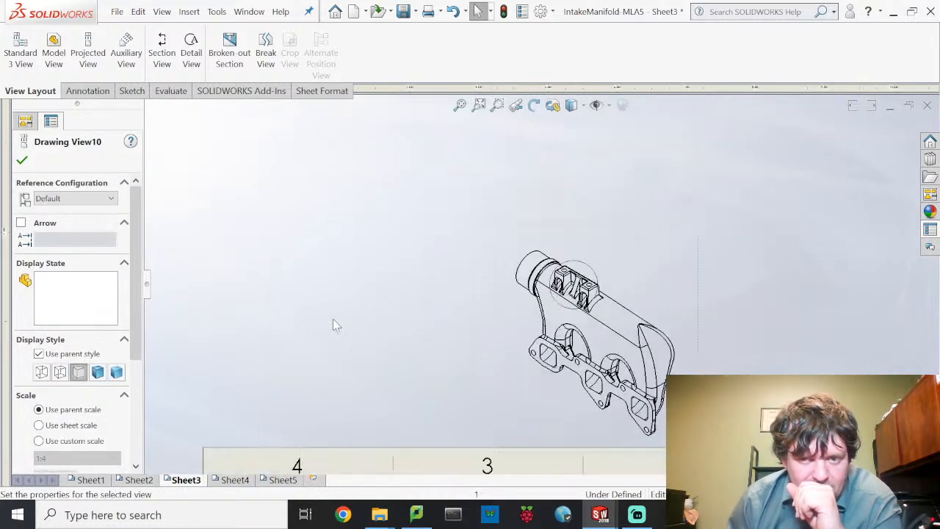
middle_drag(504, 333, 470, 135)
scroll(525, 313, up, 2)
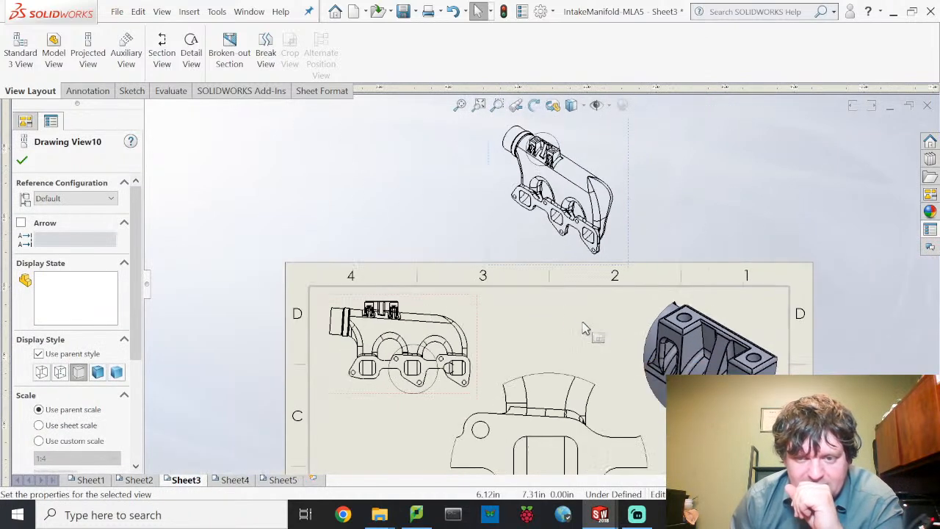
mouse_move(855, 369)
middle_down()
mouse_move(774, 243)
mouse_move(754, 232)
middle_up()
click(608, 387)
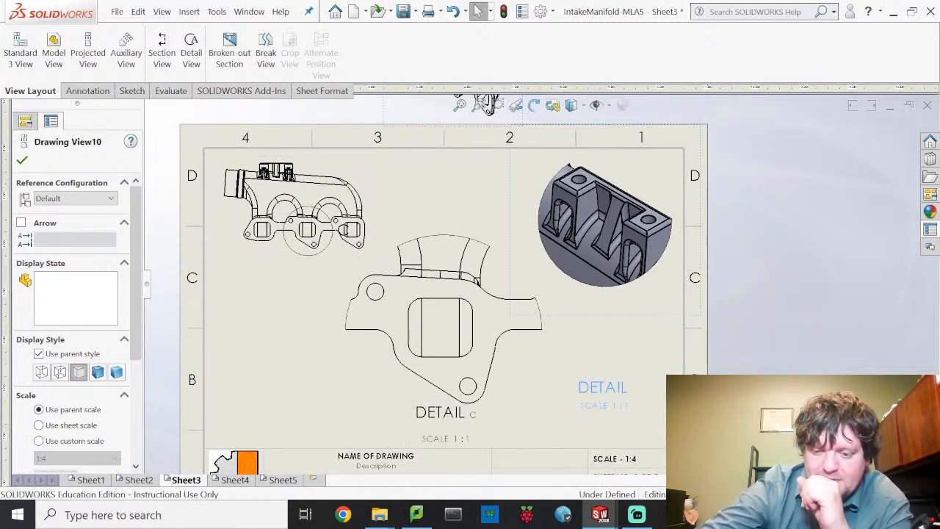
- Delete the leftover DETAIL note and reletter detail C as B, label below the circle
key(Delete)
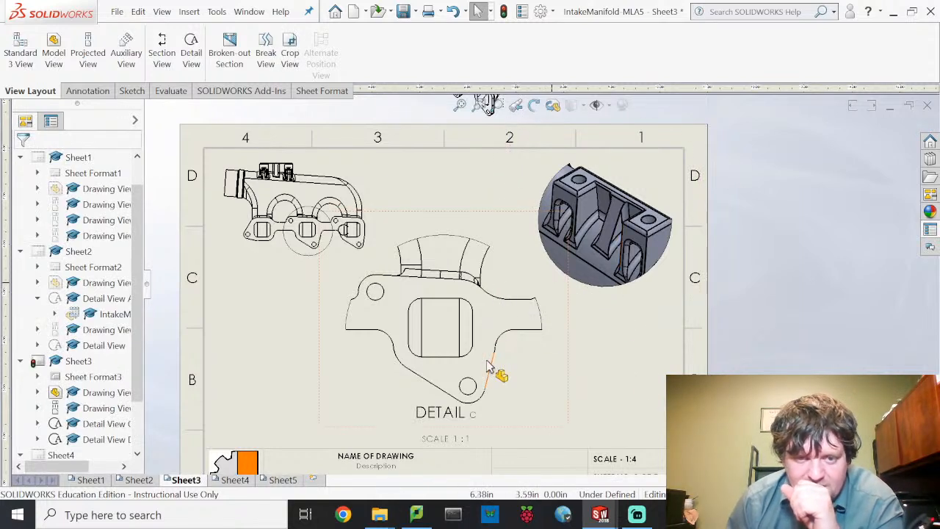
click(323, 255)
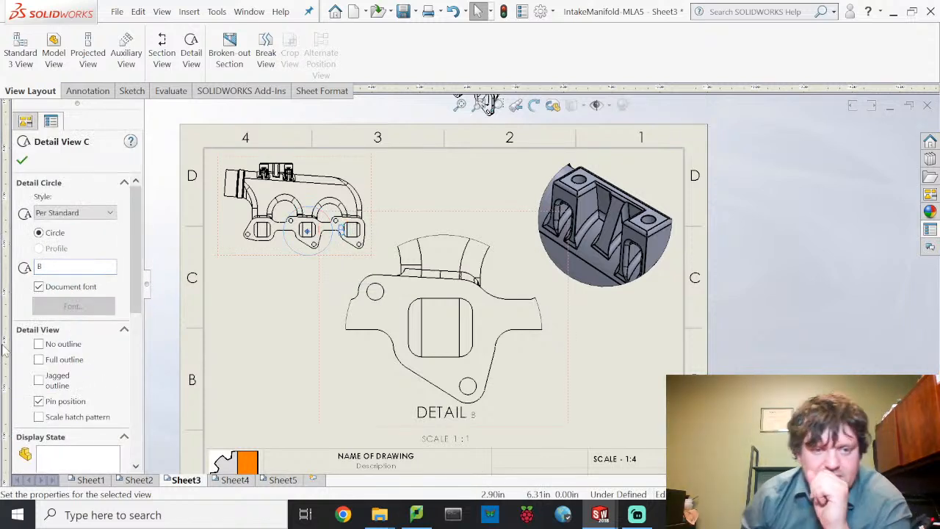
click(268, 319)
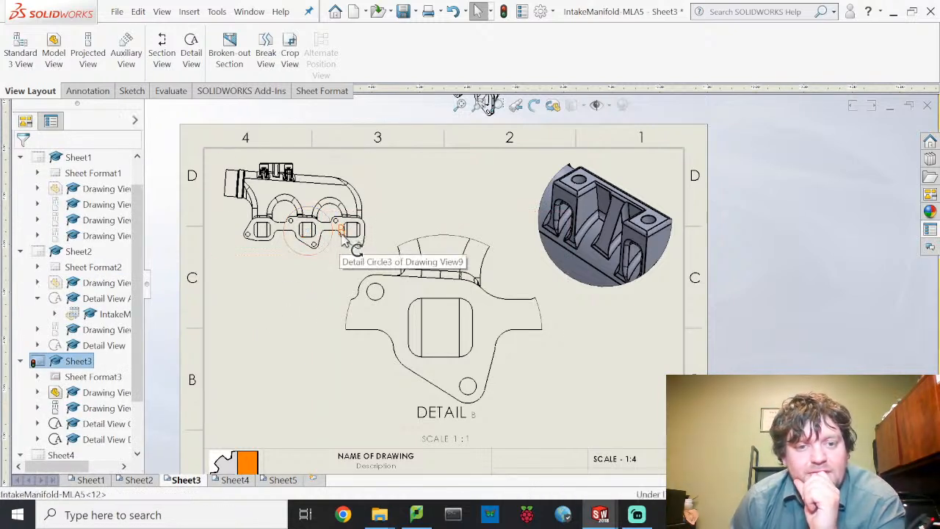
drag(340, 232, 333, 251)
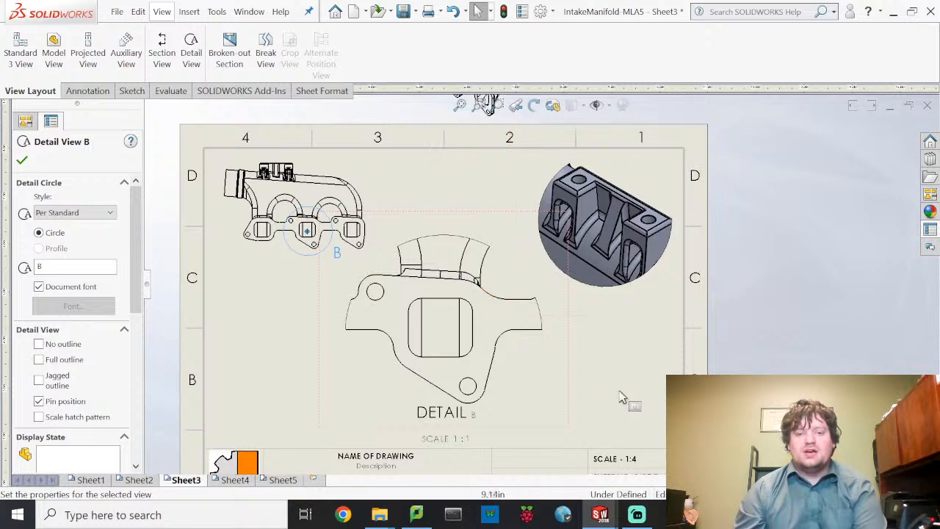
click(637, 341)
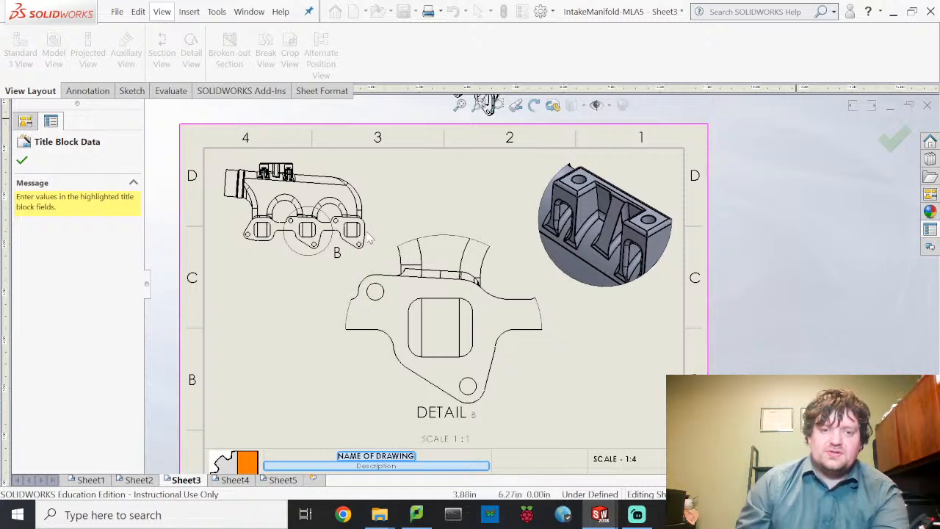
- Enter 'Detail of Middle Inlet' as drawing name and 'Shows Middle Inlet Entry Point' as description
click(398, 457)
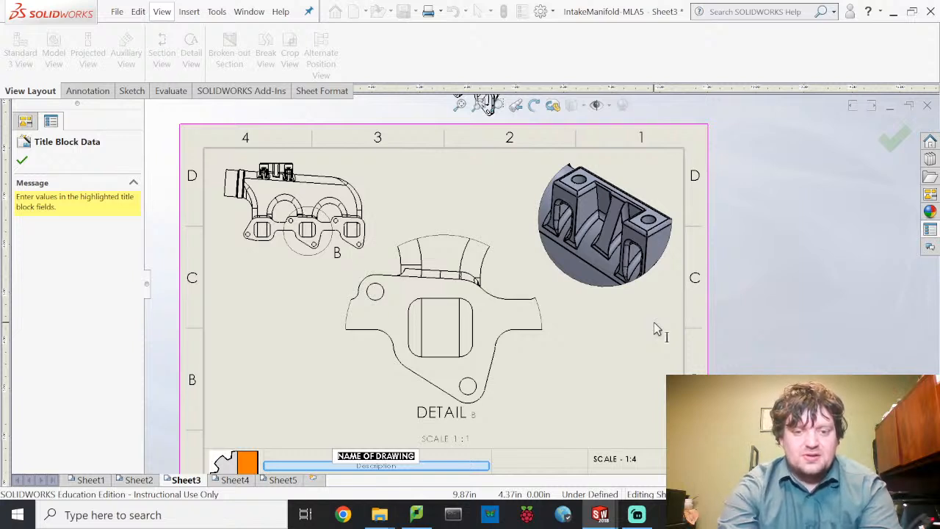
text(Detail of)
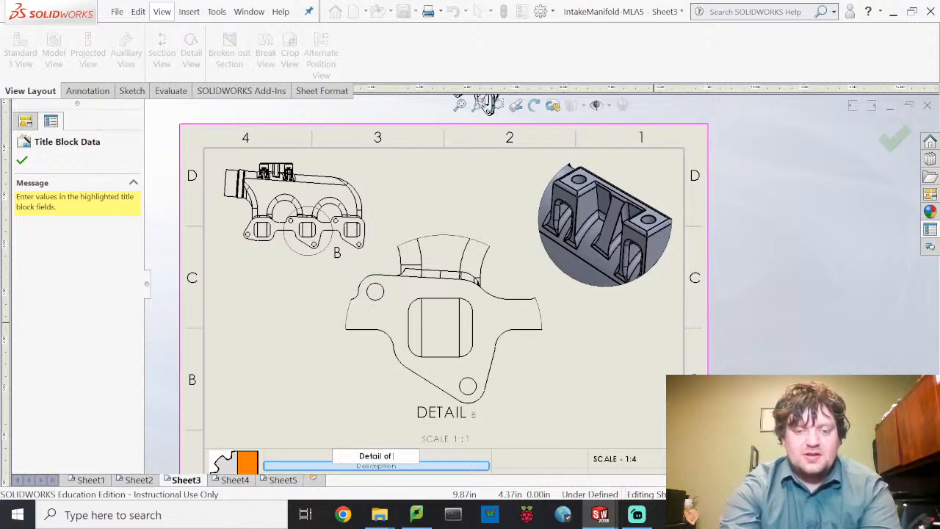
text( Middle Inlet)
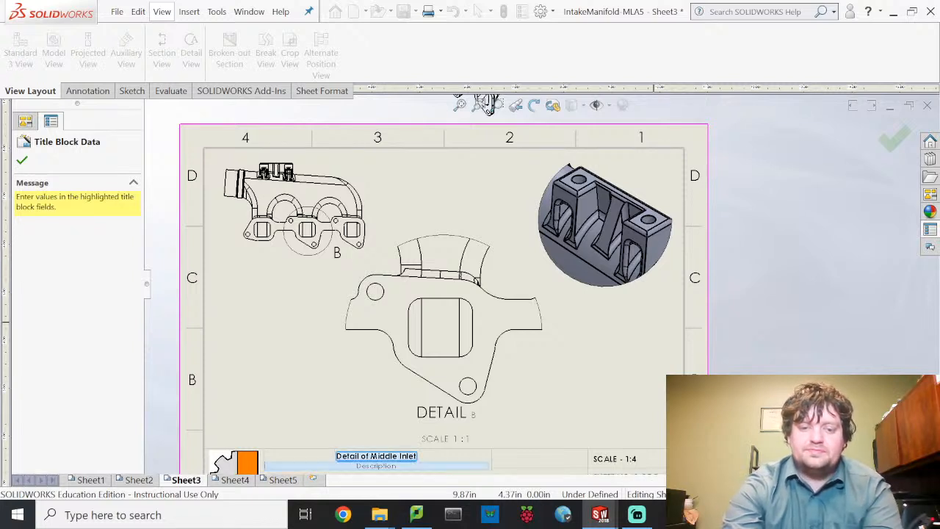
click(654, 325)
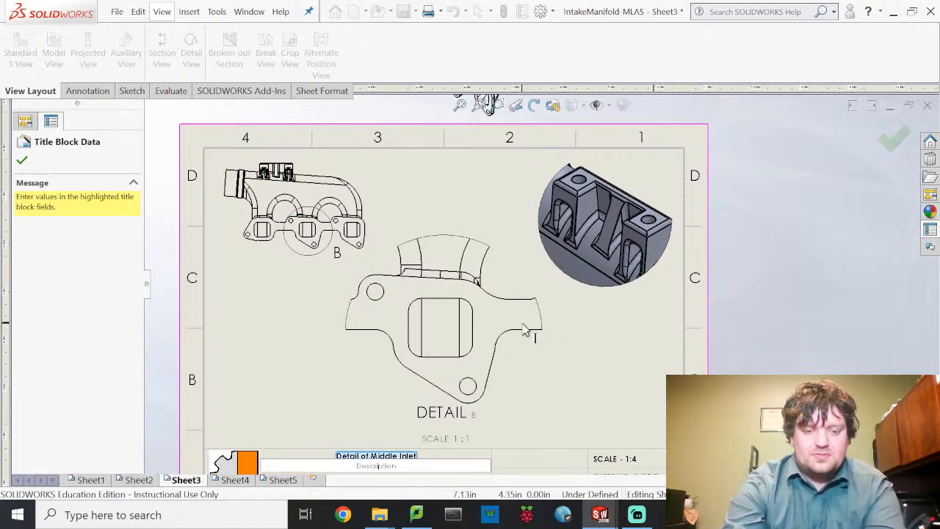
text(s Middl)
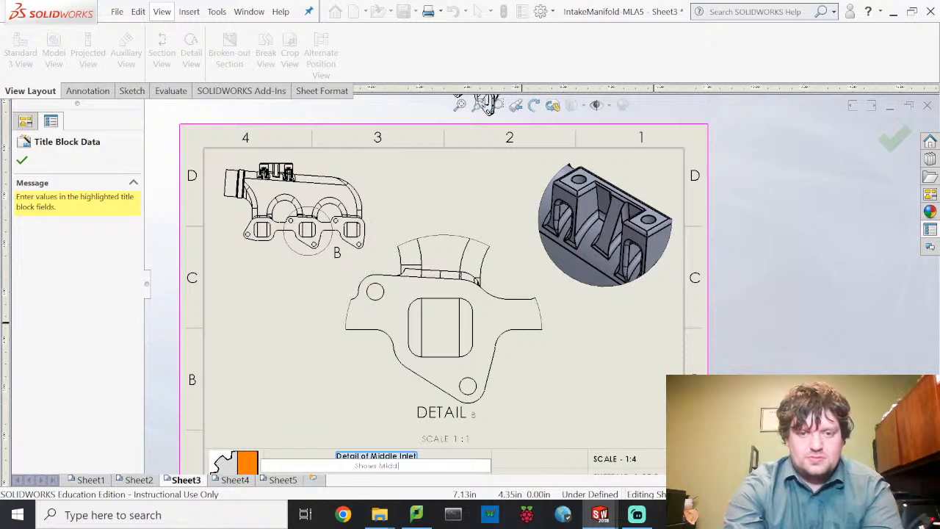
text(e Inlet )
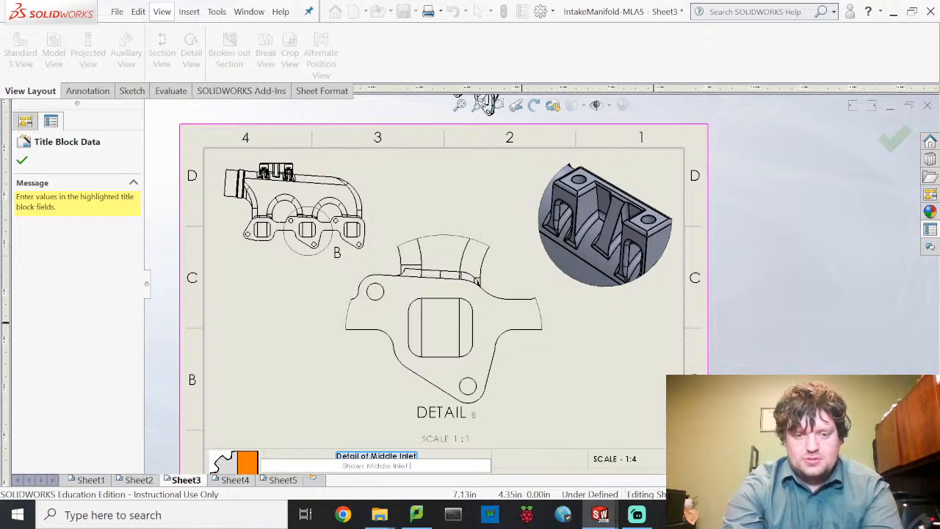
text(Entry Point)
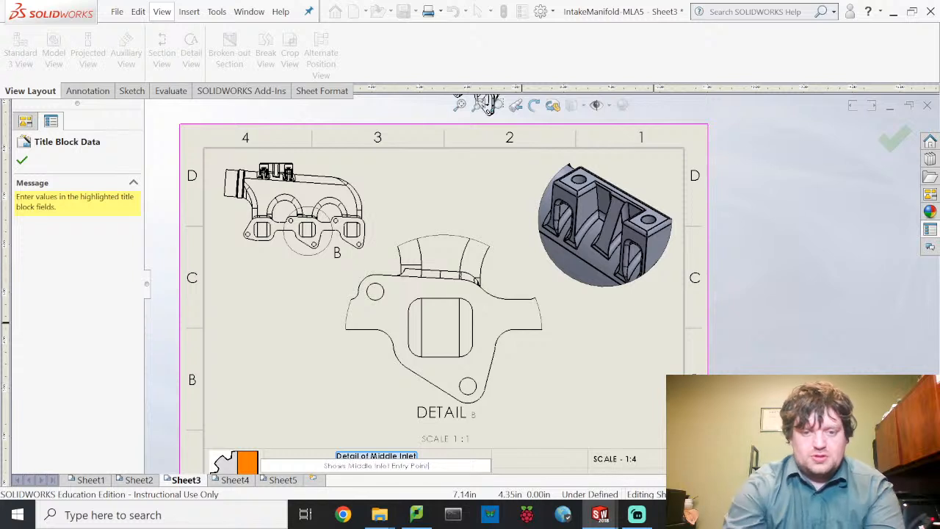
click(650, 402)
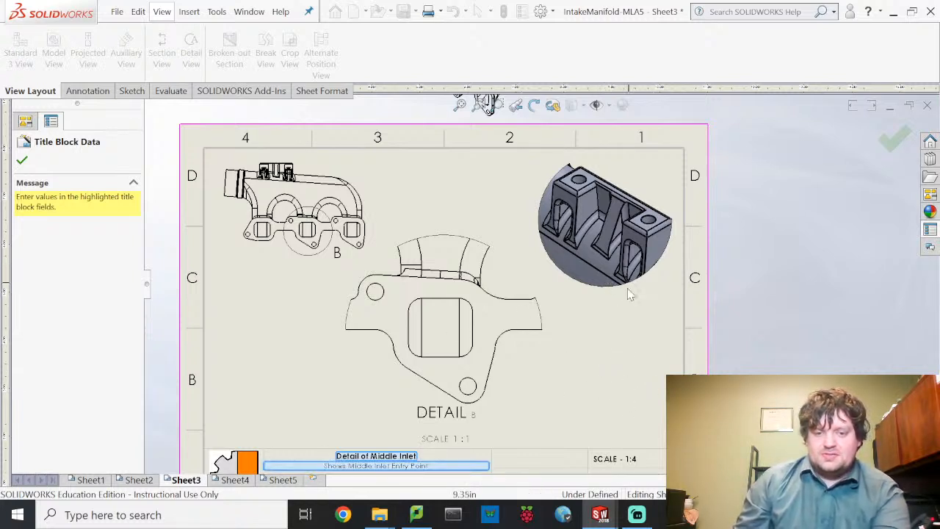
middle_drag(617, 379, 623, 282)
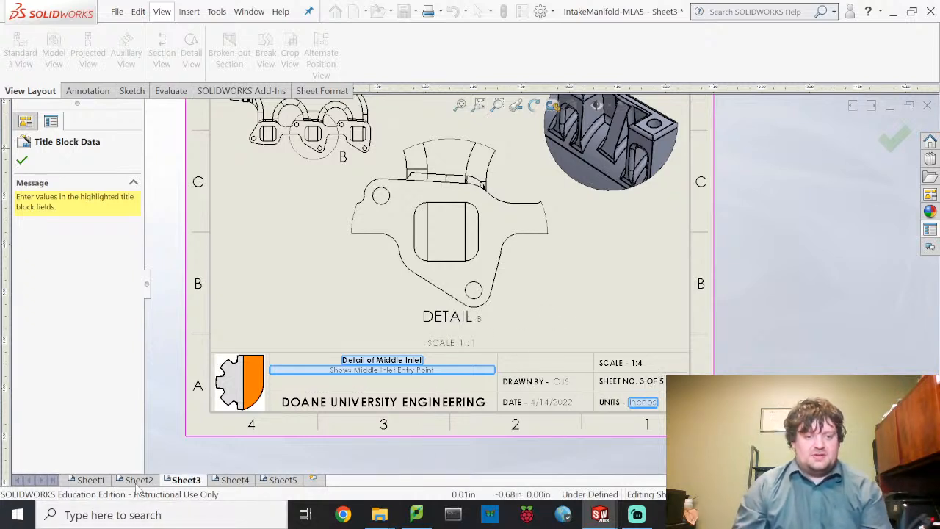
click(23, 160)
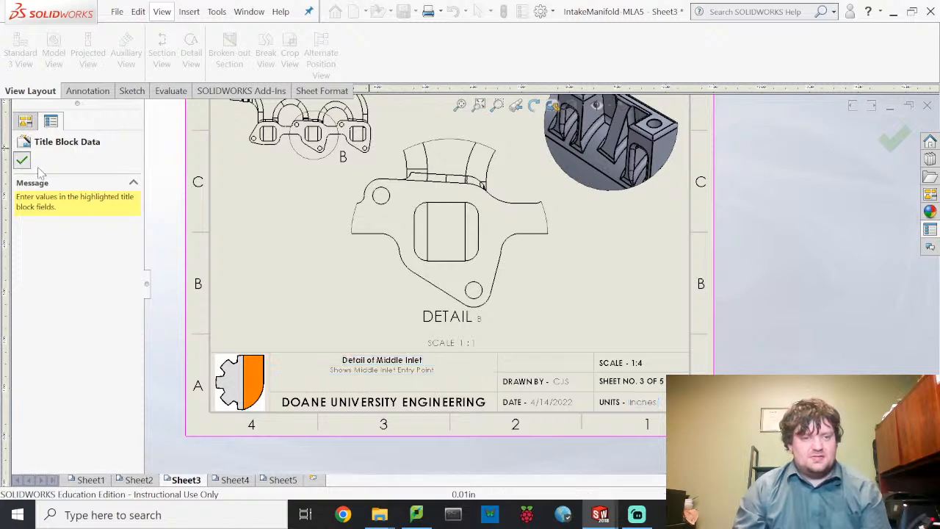
click(147, 481)
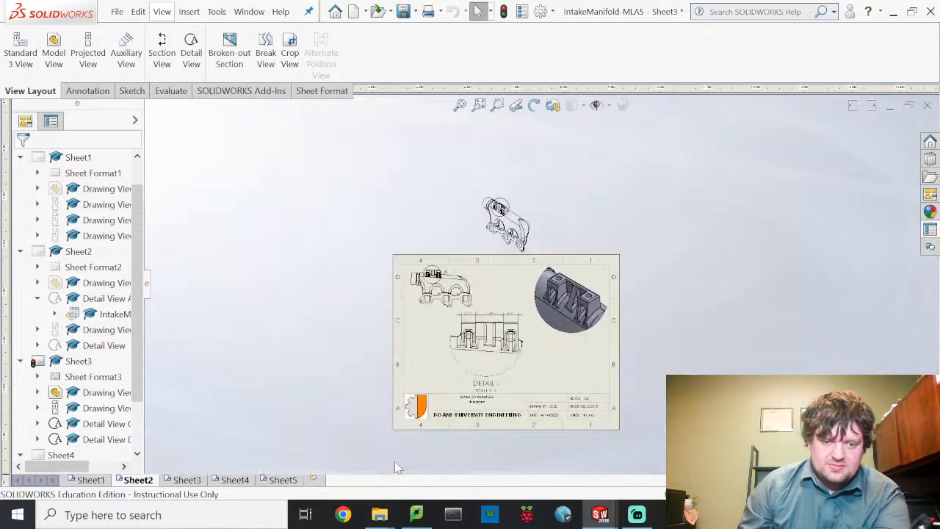
- Fill Sheet2's title block: name 'Detail of Top Mounting', description 'Top Bracket for the Exhaust Manifold'
scroll(485, 408, down, 5)
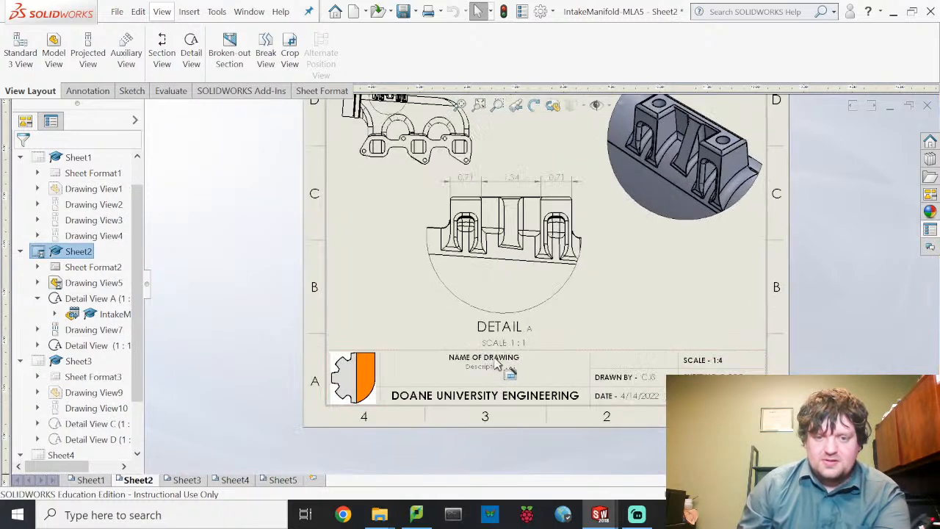
double_click(502, 360)
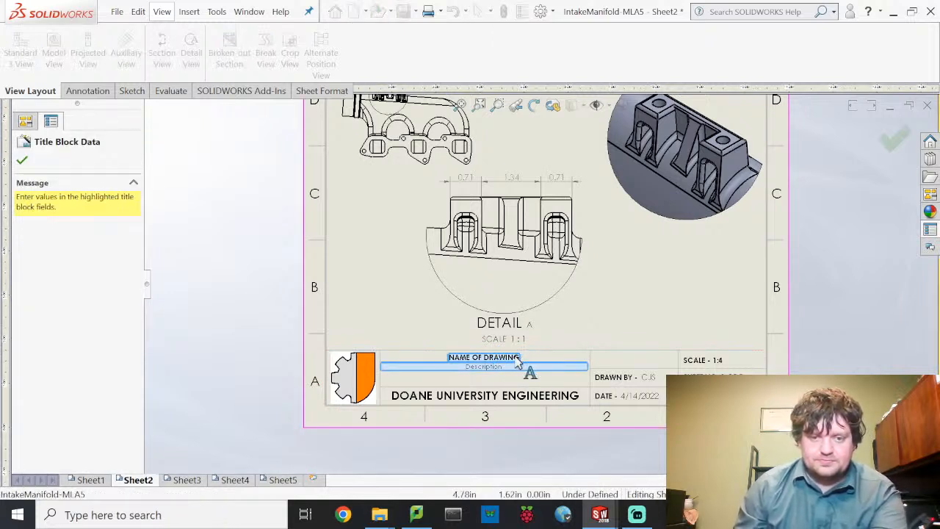
click(515, 358)
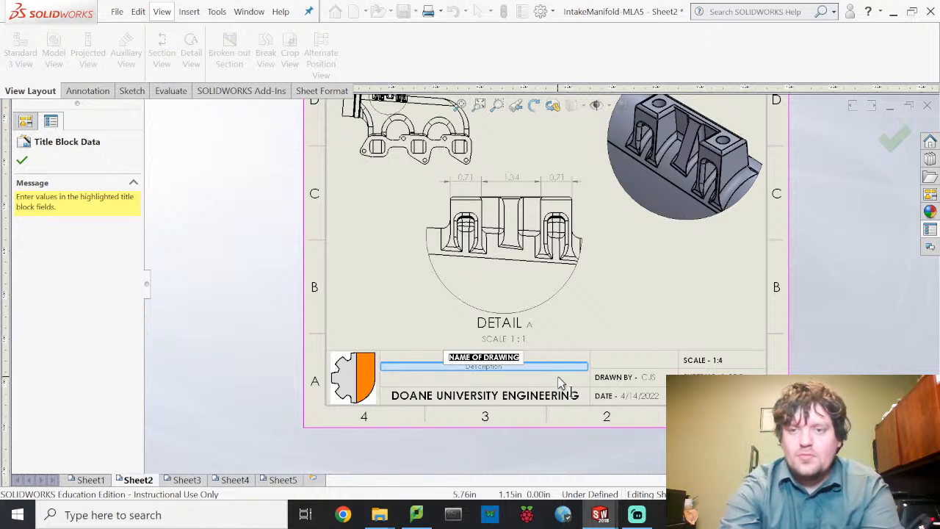
text(Detail of)
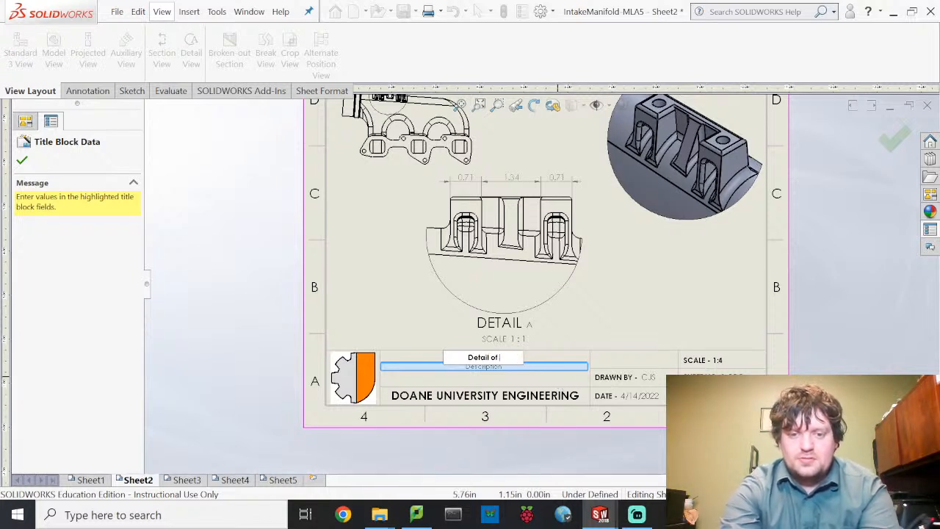
text( Top Mounting)
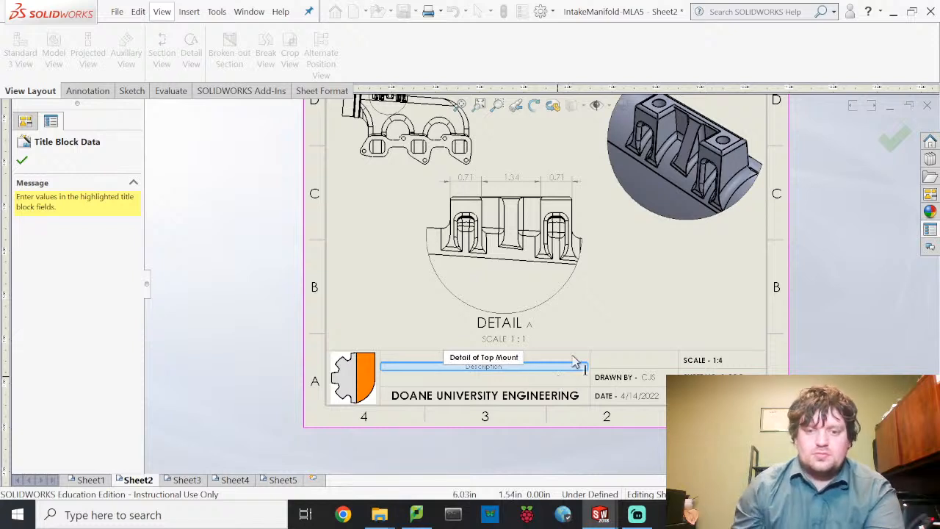
click(553, 370)
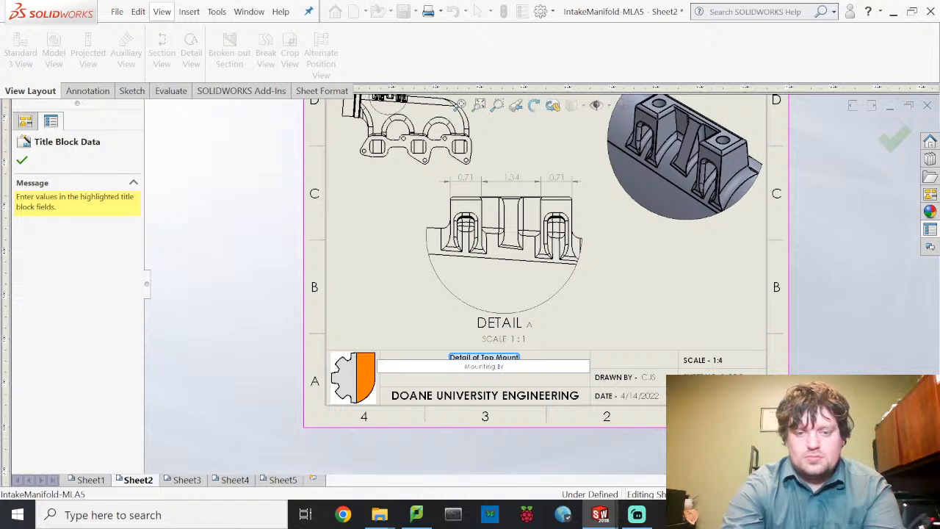
text(Bracket for)
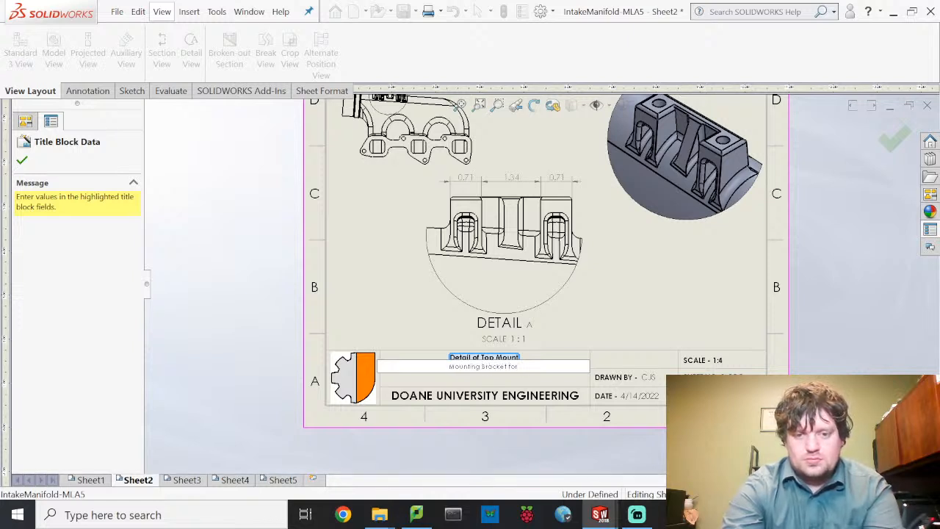
text( the)
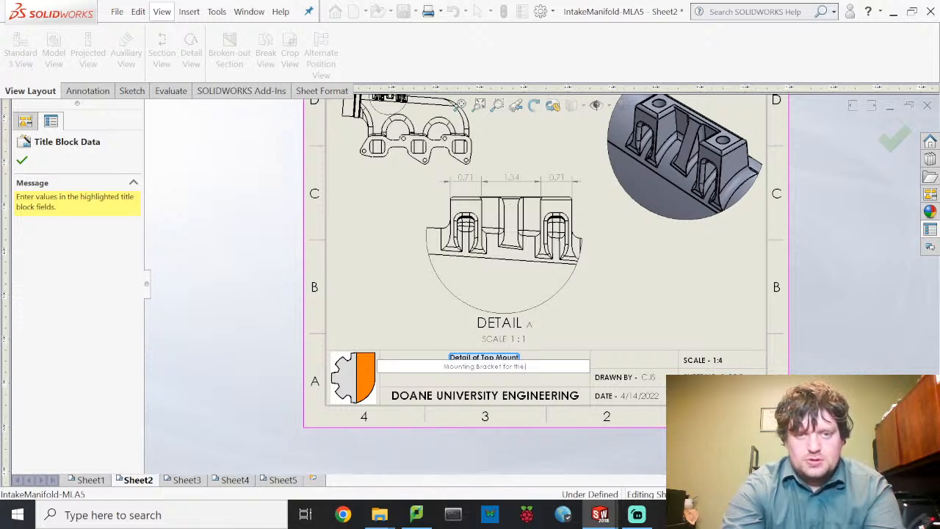
text( Exhaust Manifold)
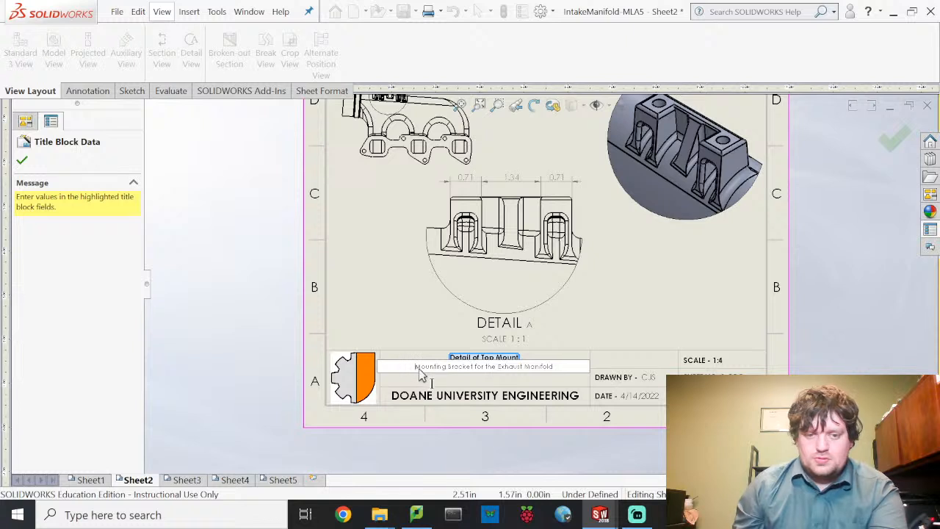
key(Home)
text(Top)
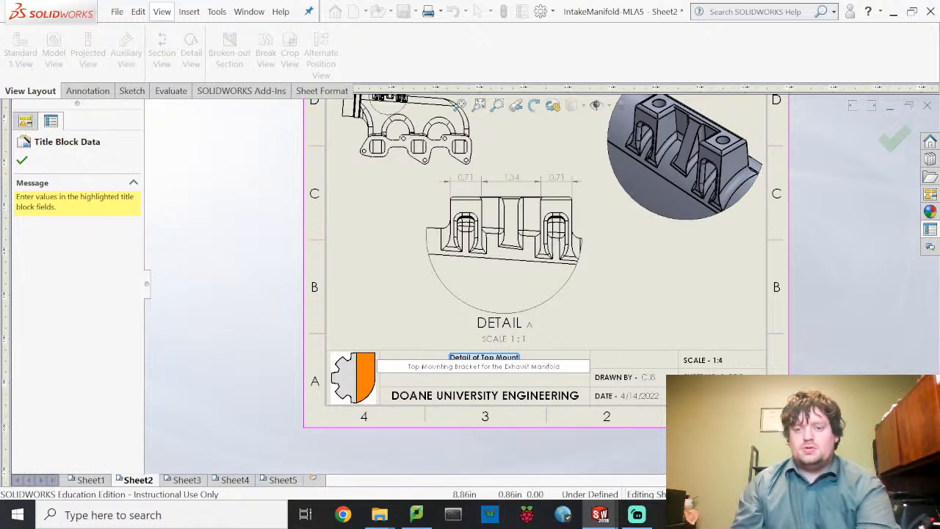
click(706, 338)
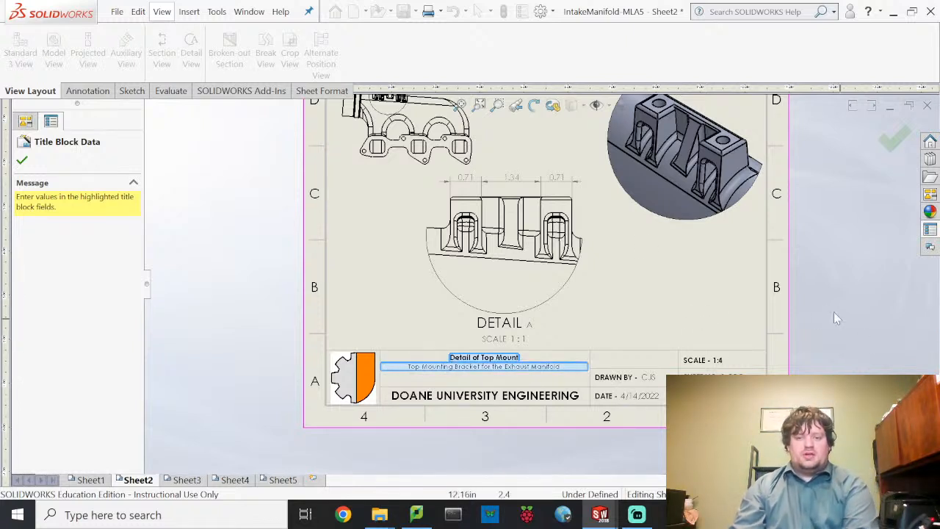
click(22, 161)
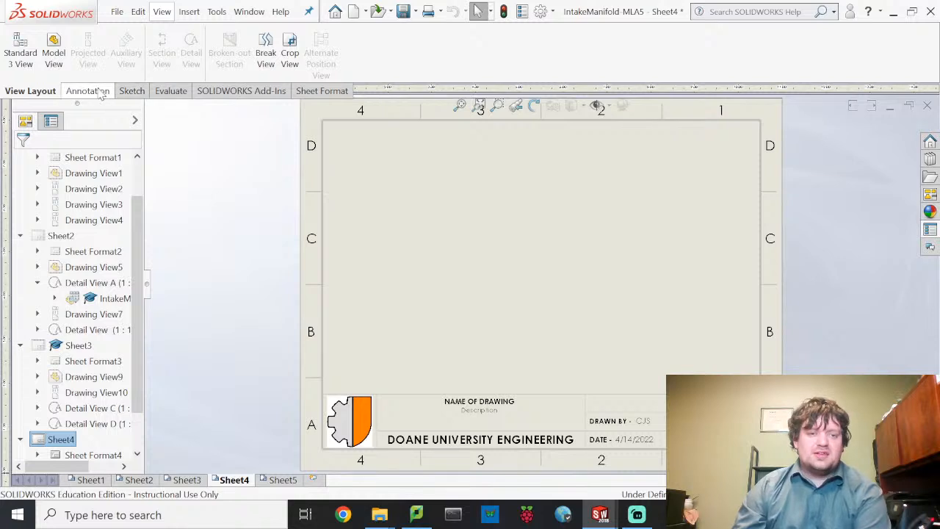
- Insert a model view of the intake manifold part on Sheet4 and stop adding projected views
click(54, 52)
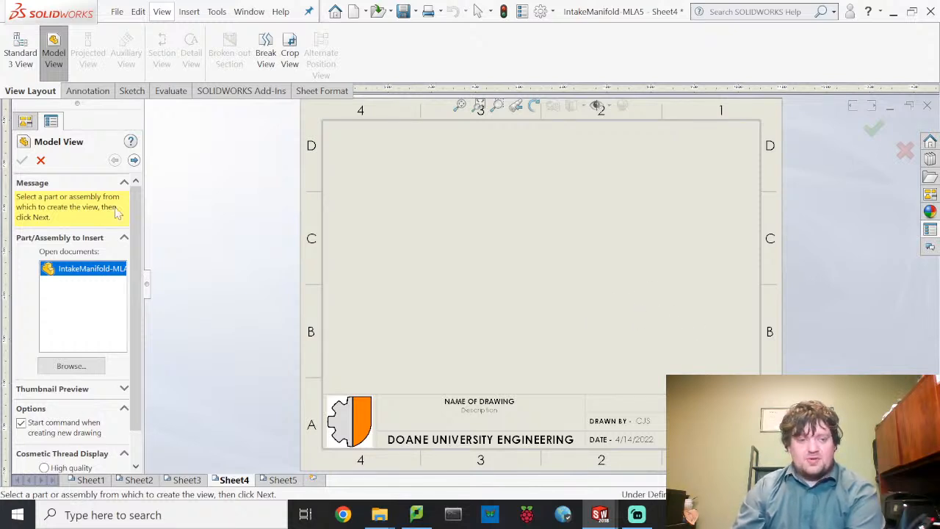
double_click(90, 269)
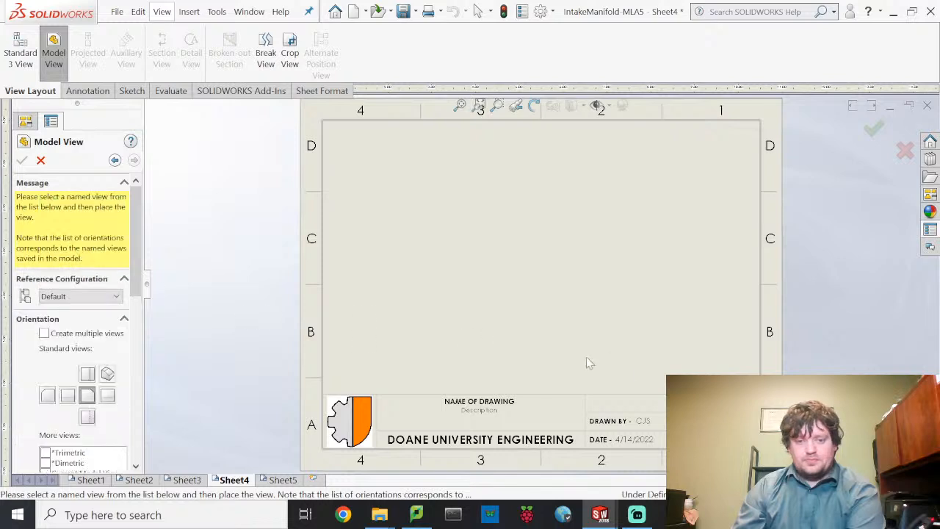
click(677, 339)
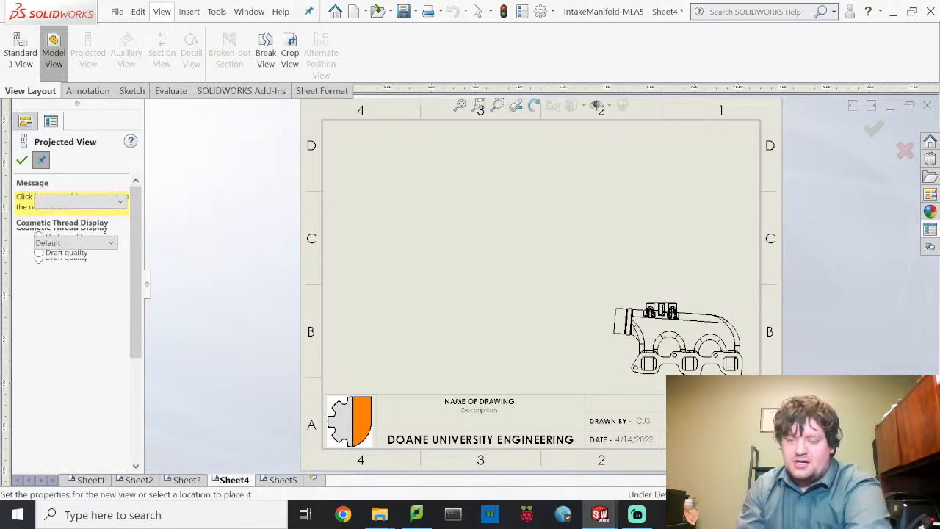
scroll(628, 319, down, 2)
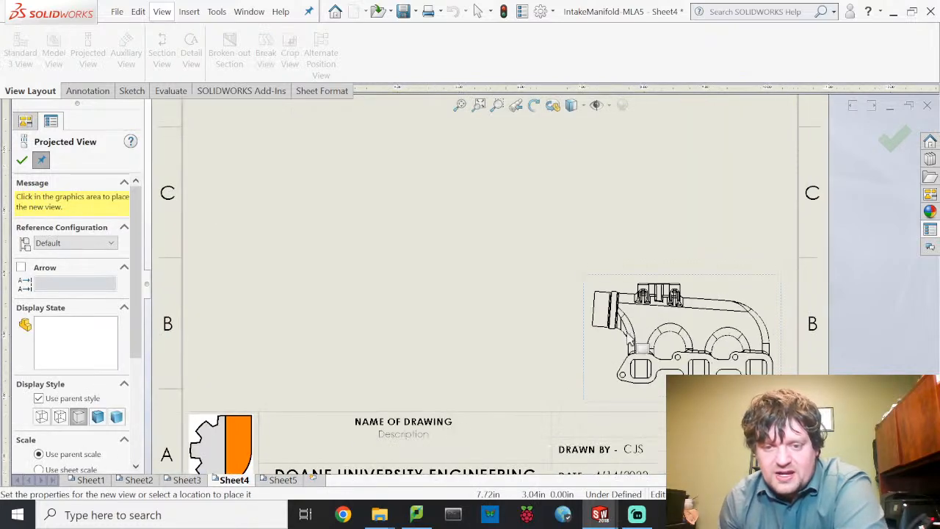
scroll(600, 319, down, 2)
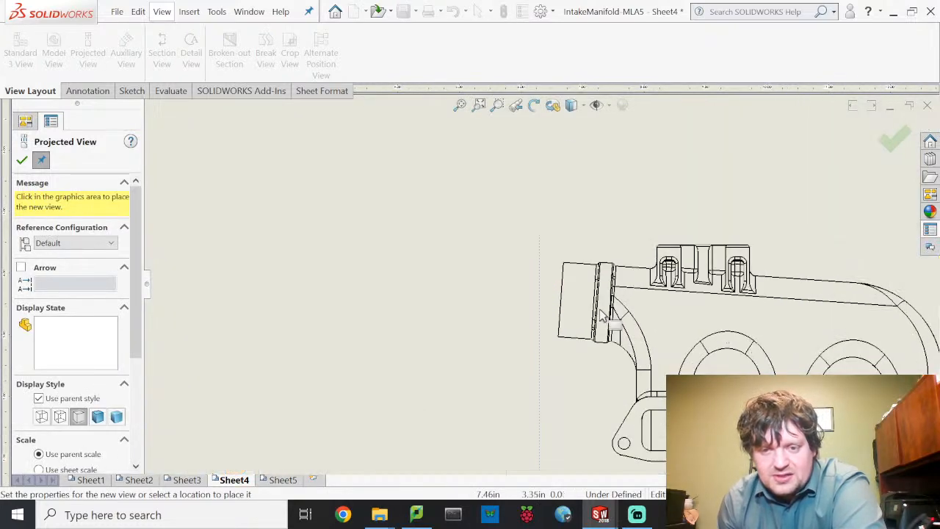
scroll(602, 309, down, 1)
scroll(564, 312, down, 1)
scroll(564, 312, down, 1)
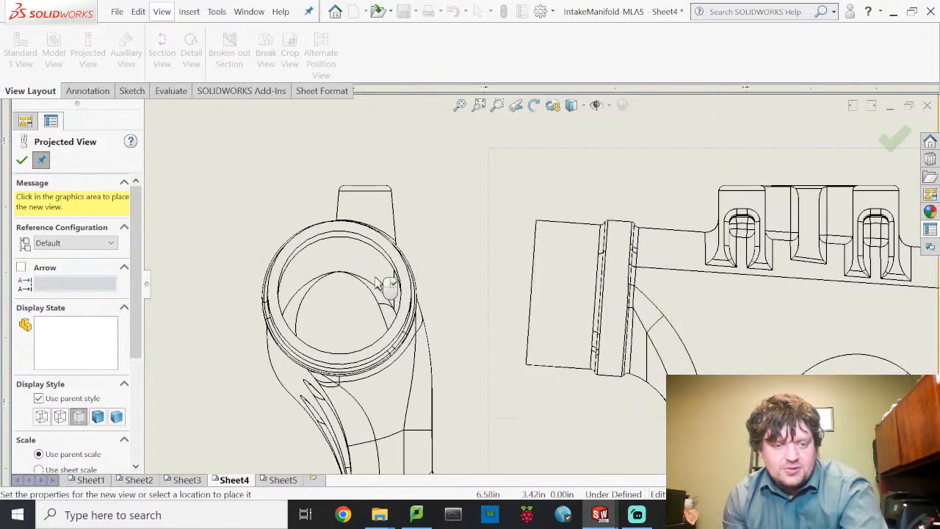
click(369, 259)
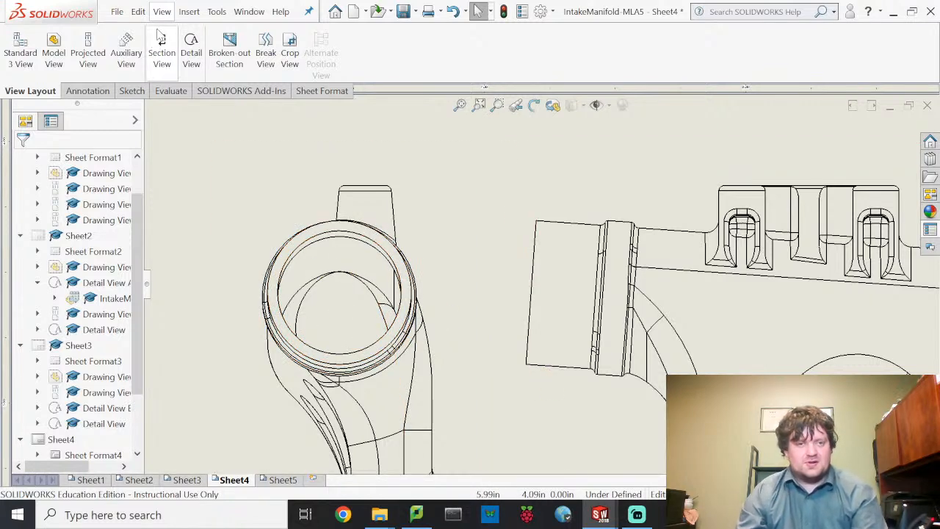
click(88, 90)
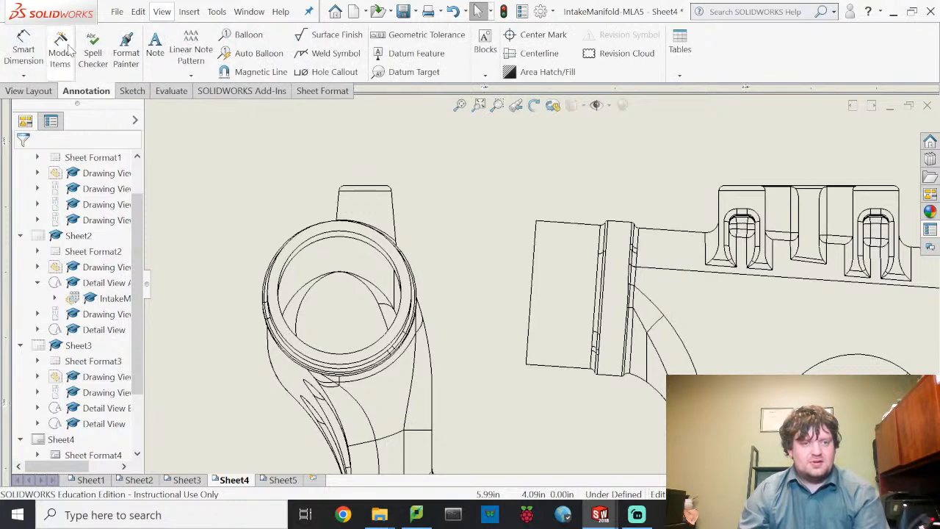
click(40, 49)
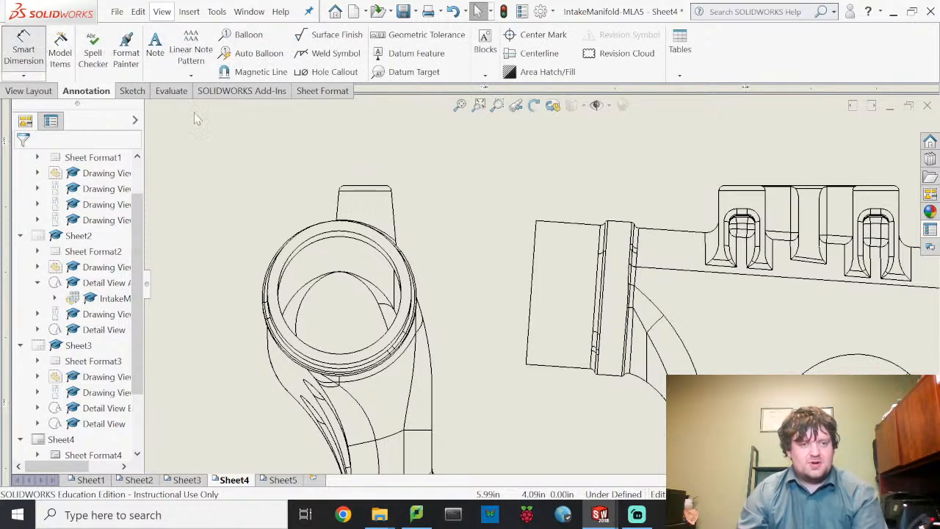
click(319, 243)
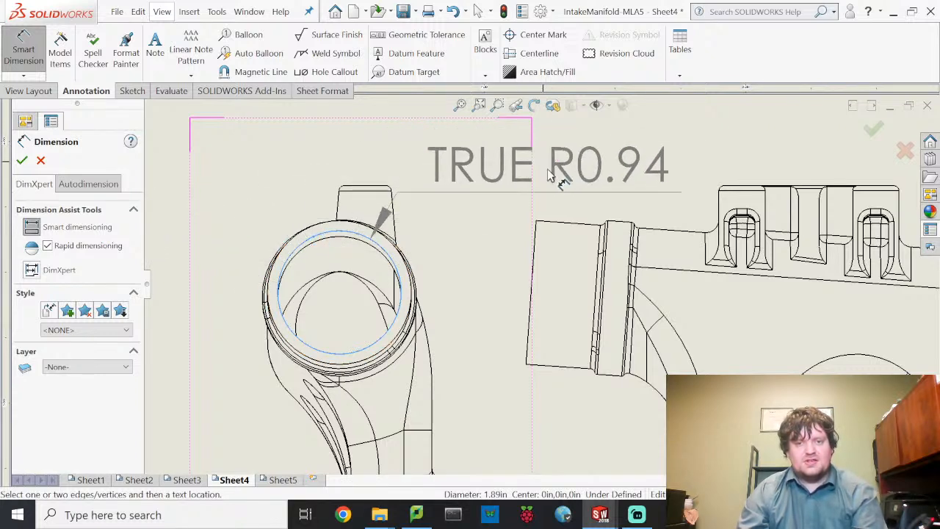
scroll(561, 174, down, 1)
scroll(562, 174, up, 3)
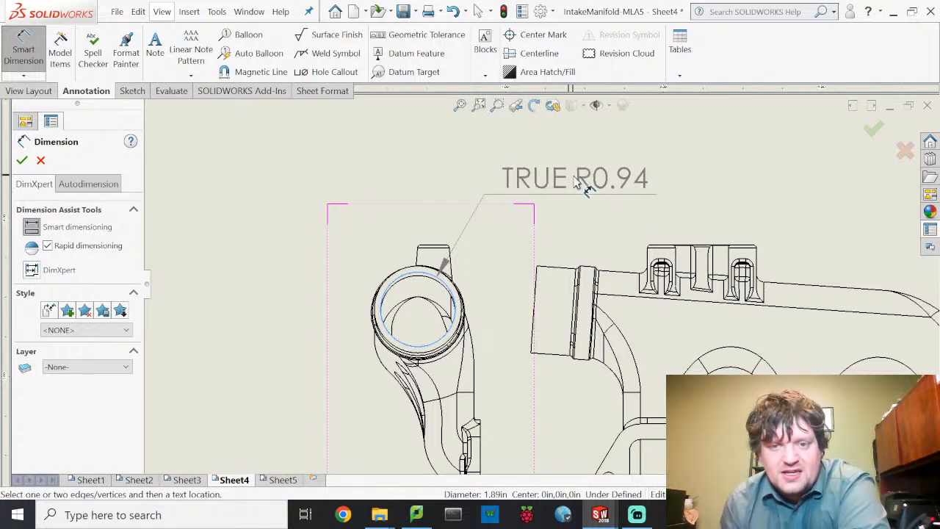
click(580, 177)
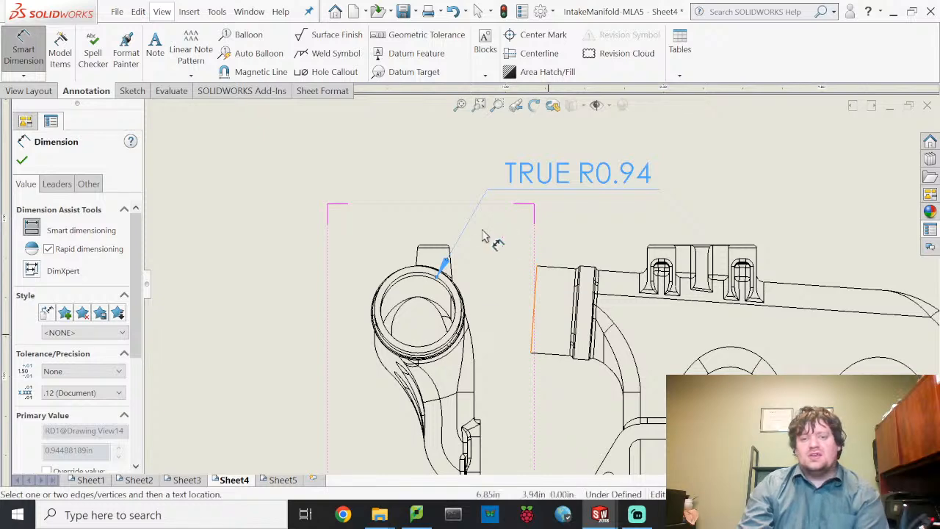
scroll(558, 249, up, 3)
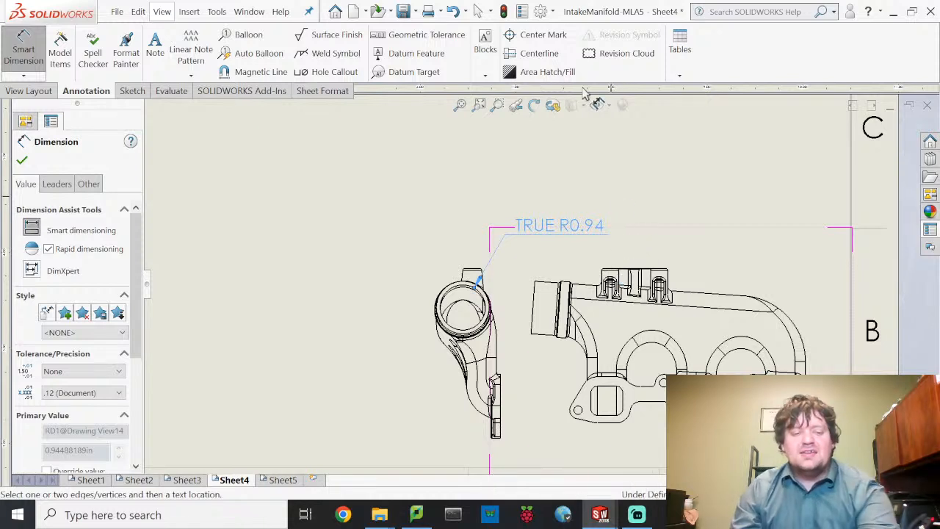
key(Escape)
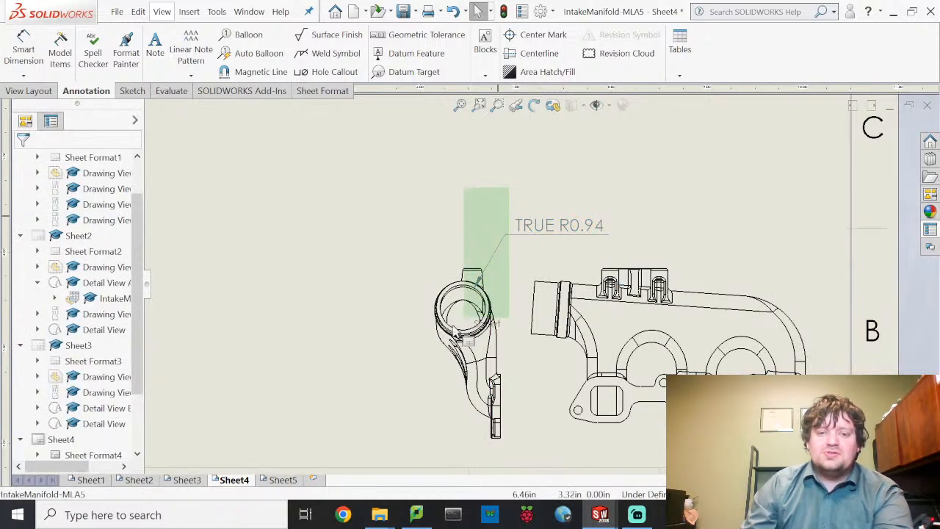
click(577, 249)
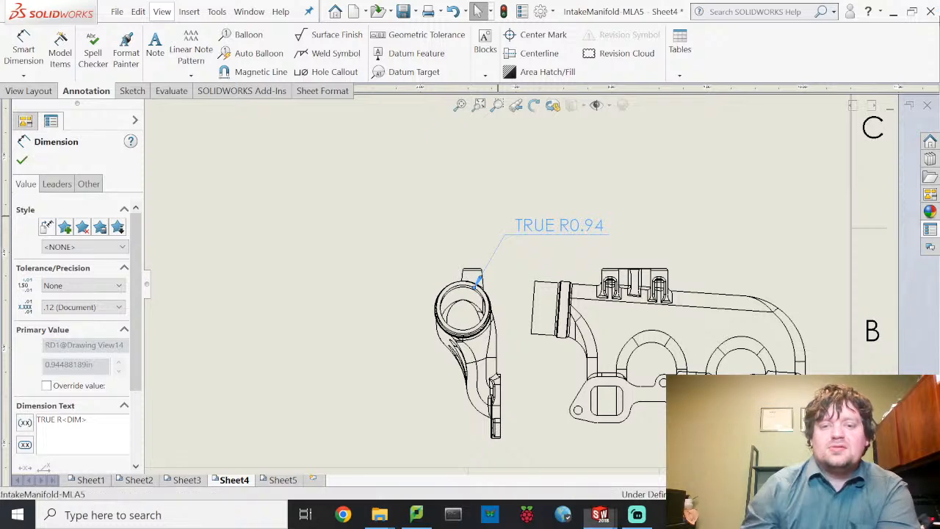
key(Delete)
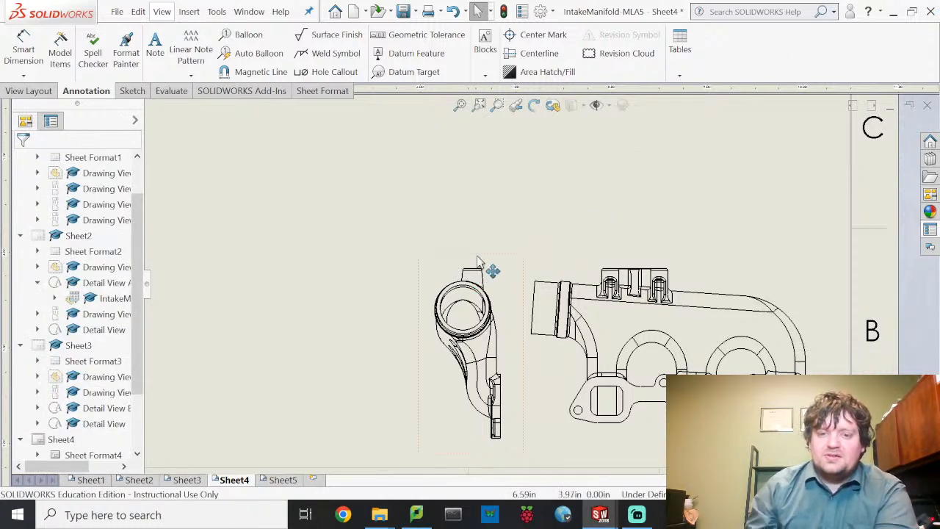
click(471, 275)
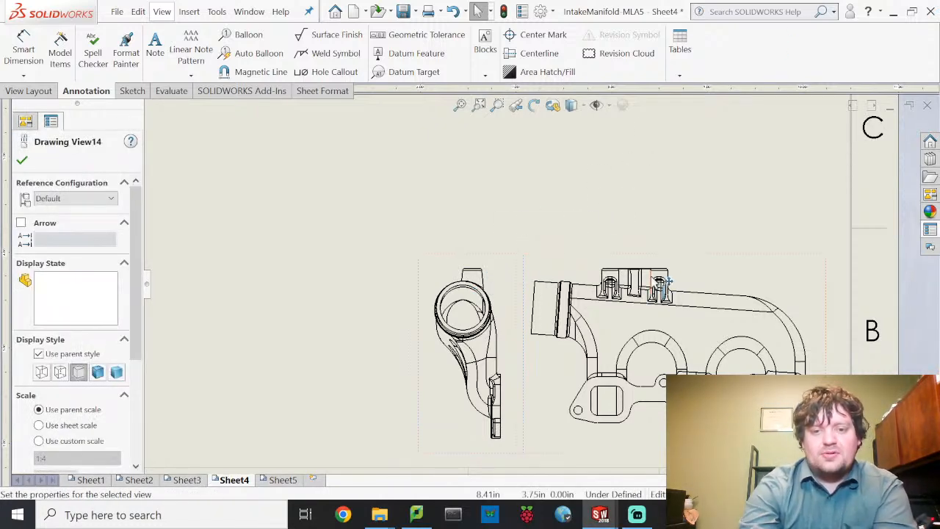
key(Delete)
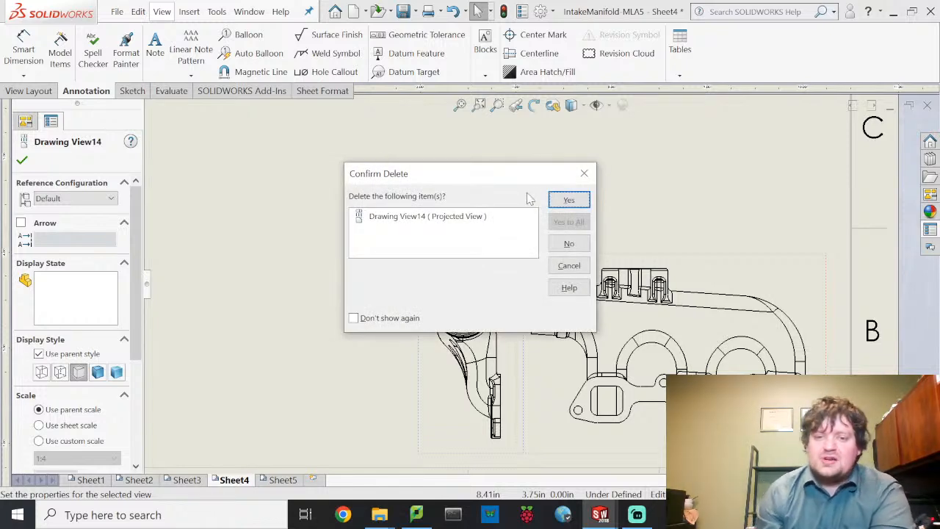
- Confirm deletion of the circular inlet end view, leaving only the lengthwise manifold view
click(582, 199)
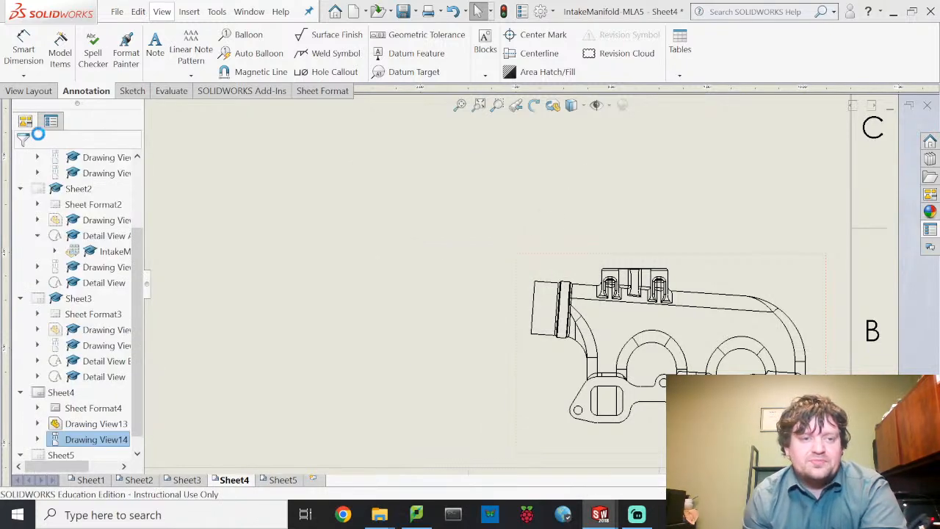
click(28, 88)
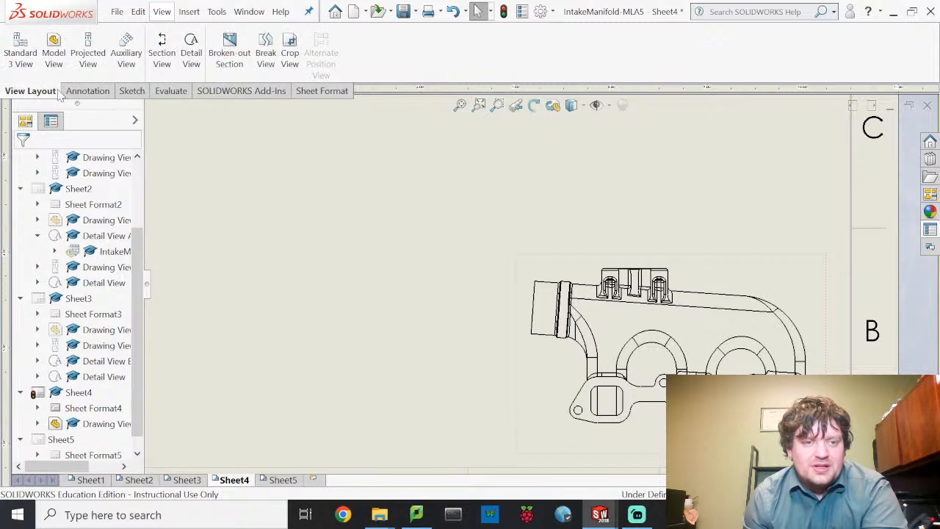
- Create auxiliary View C from the inlet pipe's end edge, placed left of the front view
click(125, 58)
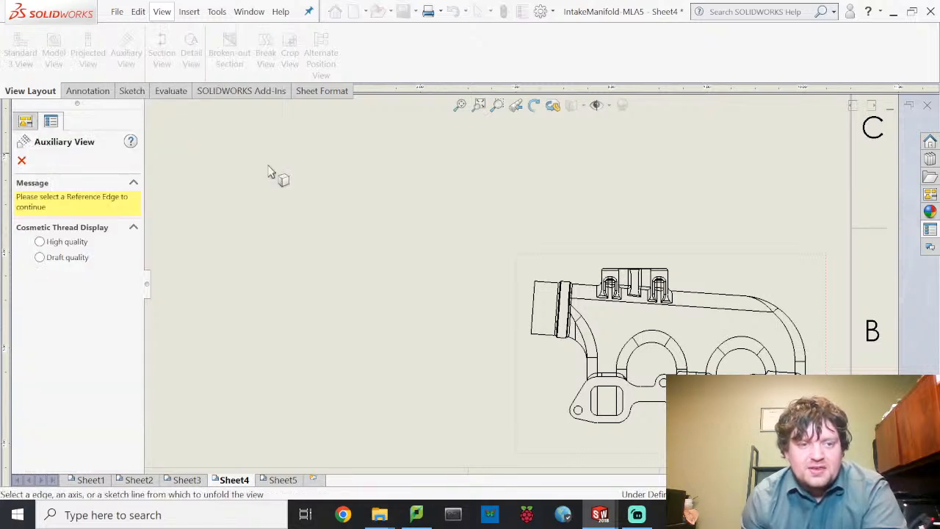
click(533, 317)
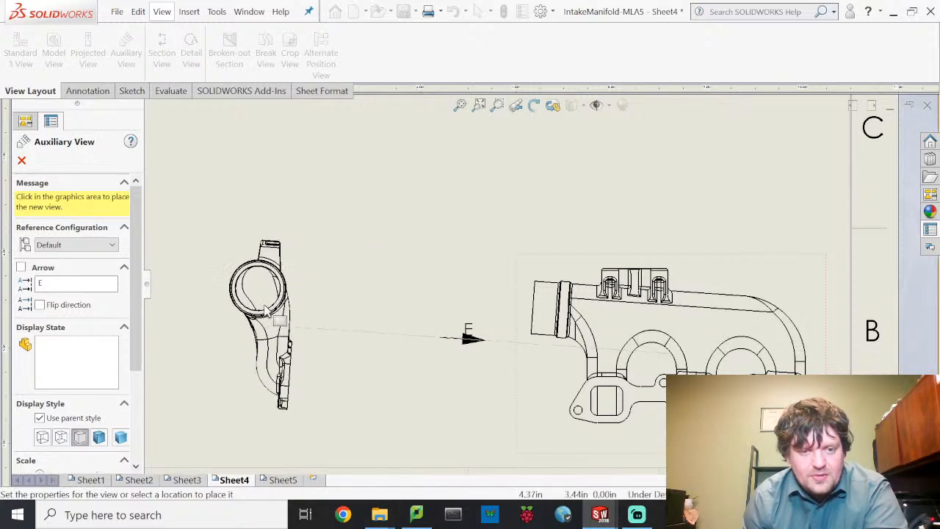
click(266, 312)
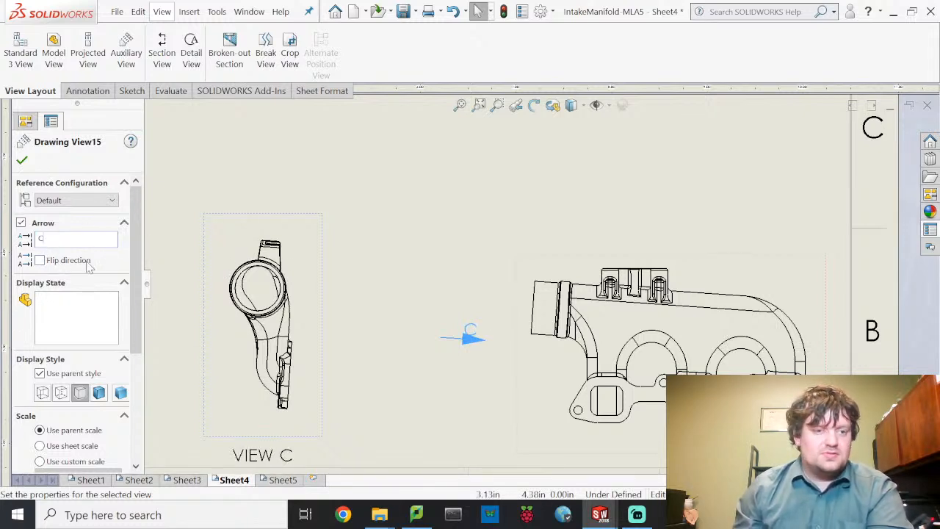
click(186, 204)
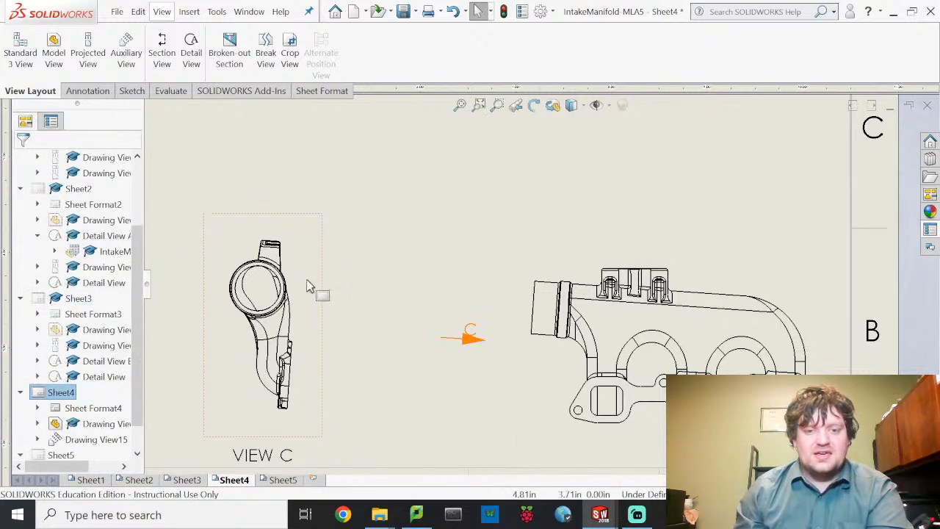
scroll(506, 316, up, 3)
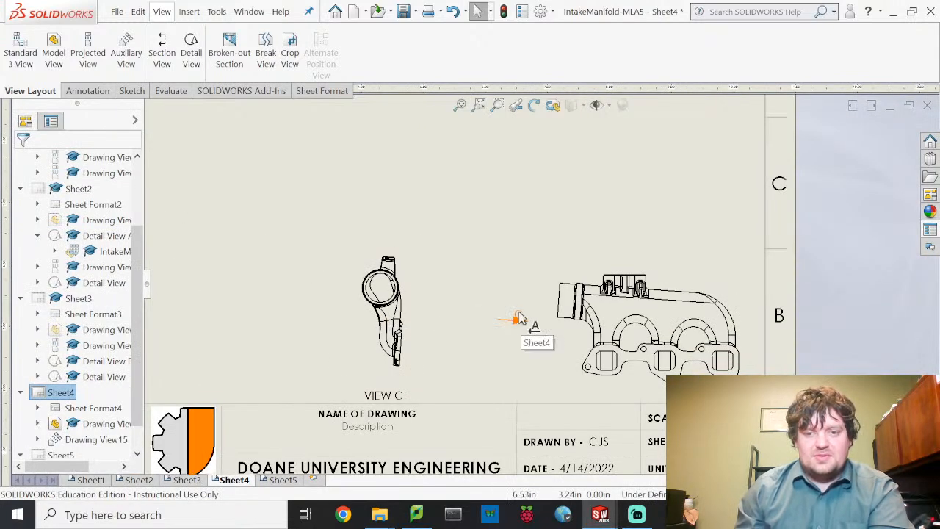
- Check arrow C and the VIEW C label, and move the front view up and left
click(519, 309)
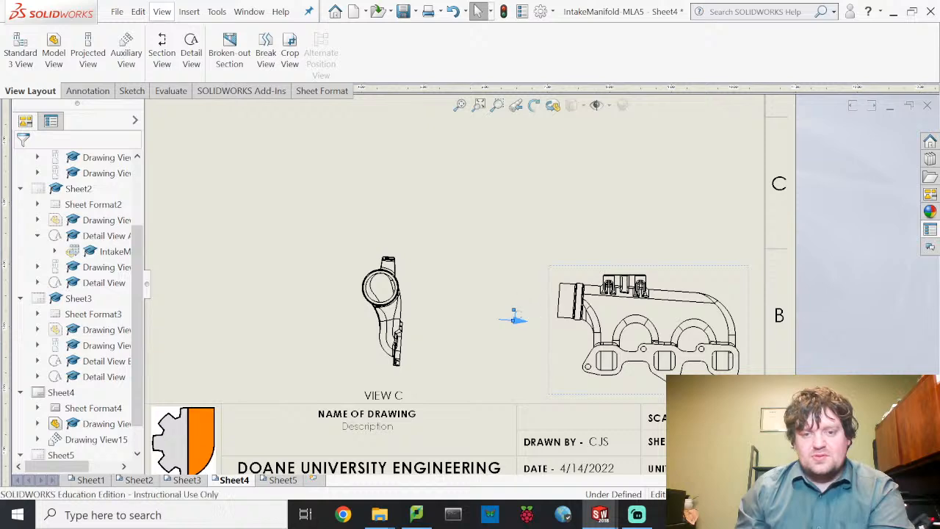
scroll(523, 320, down, 2)
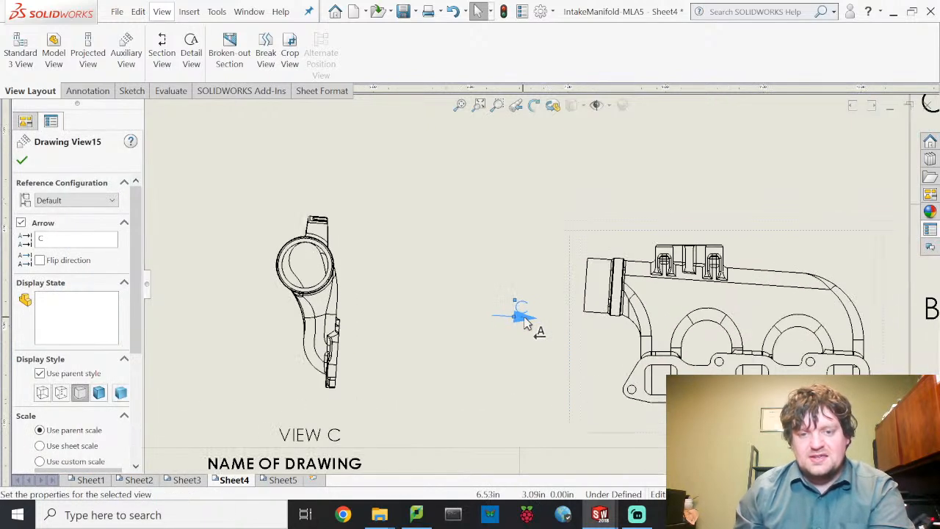
scroll(524, 320, down, 3)
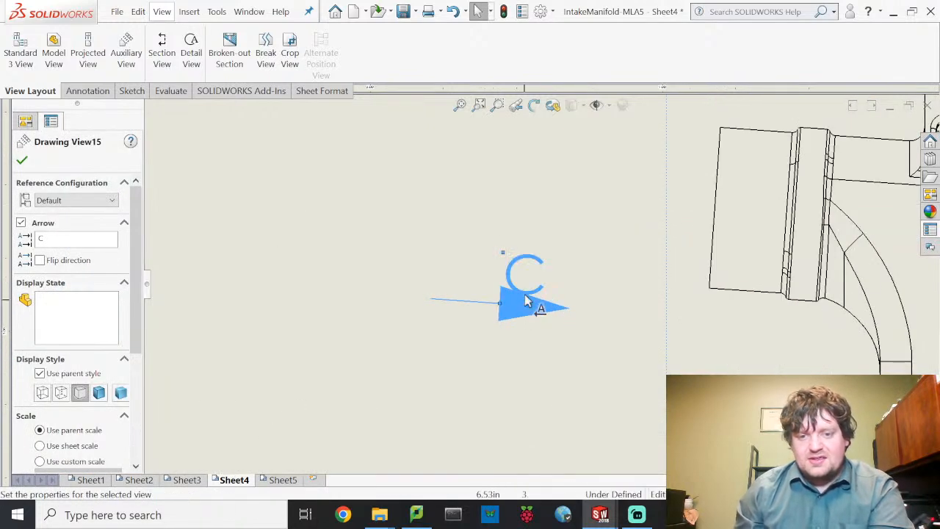
click(504, 250)
scroll(534, 296, up, 5)
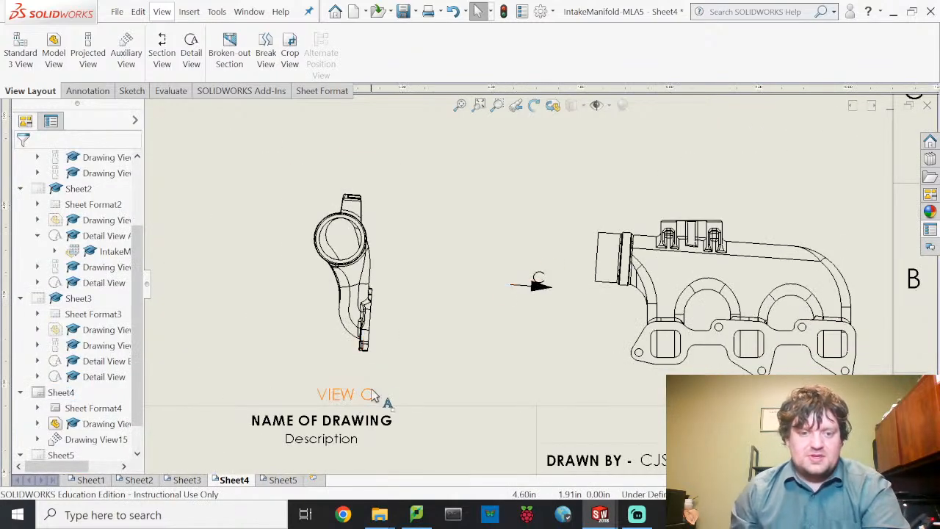
scroll(672, 321, up, 2)
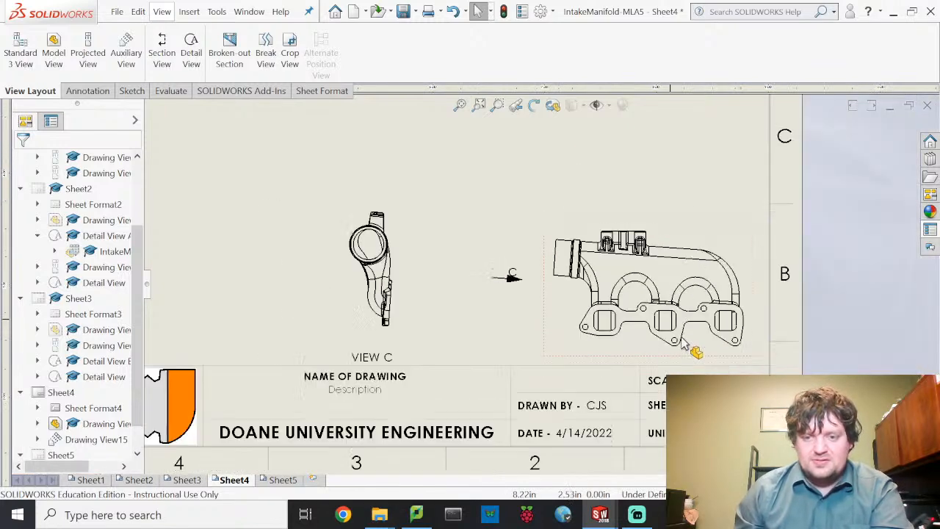
drag(656, 338, 645, 261)
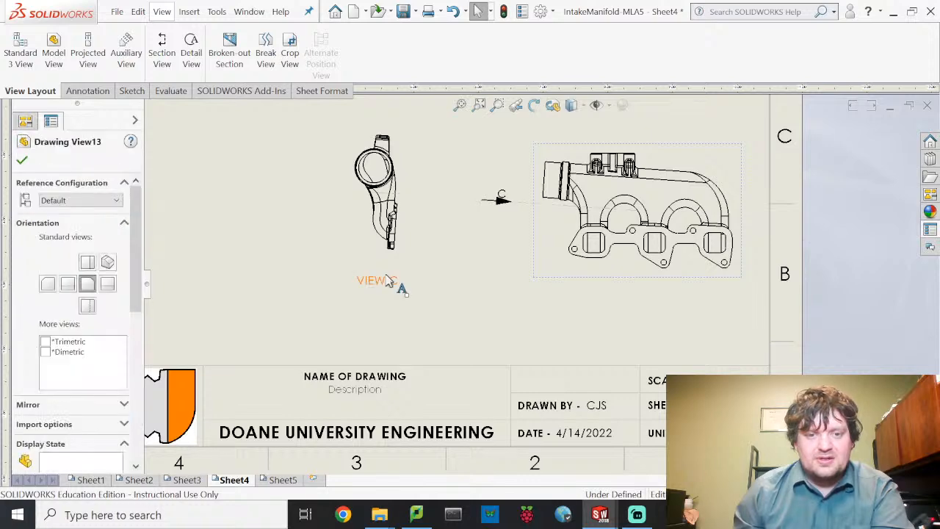
click(405, 286)
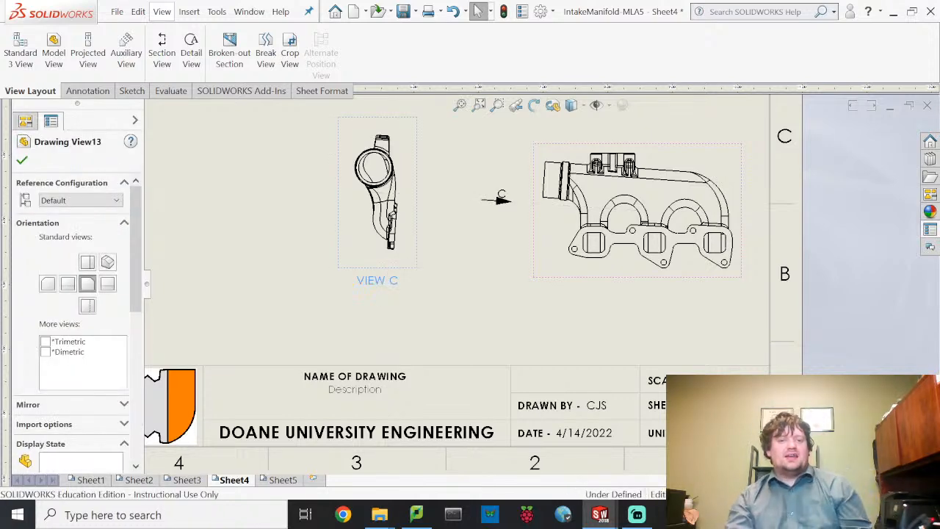
click(471, 132)
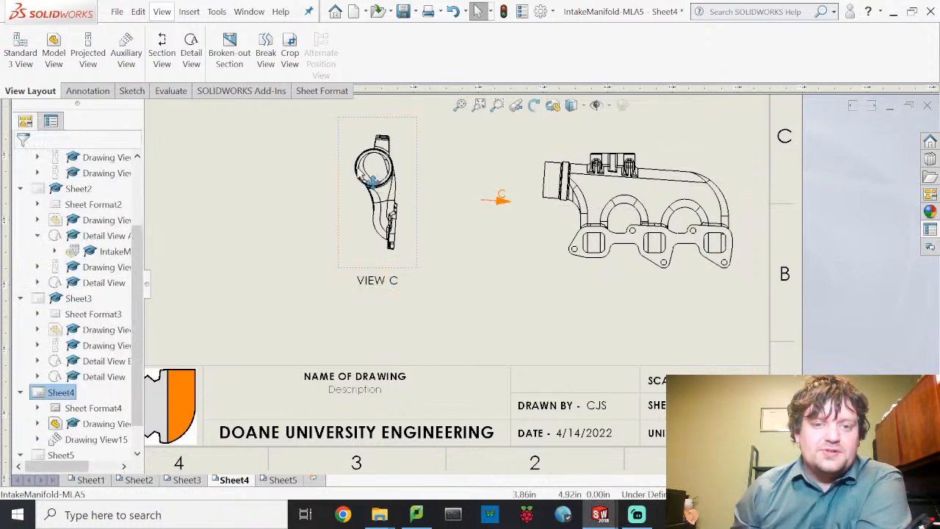
scroll(375, 177, down, 3)
scroll(376, 182, down, 2)
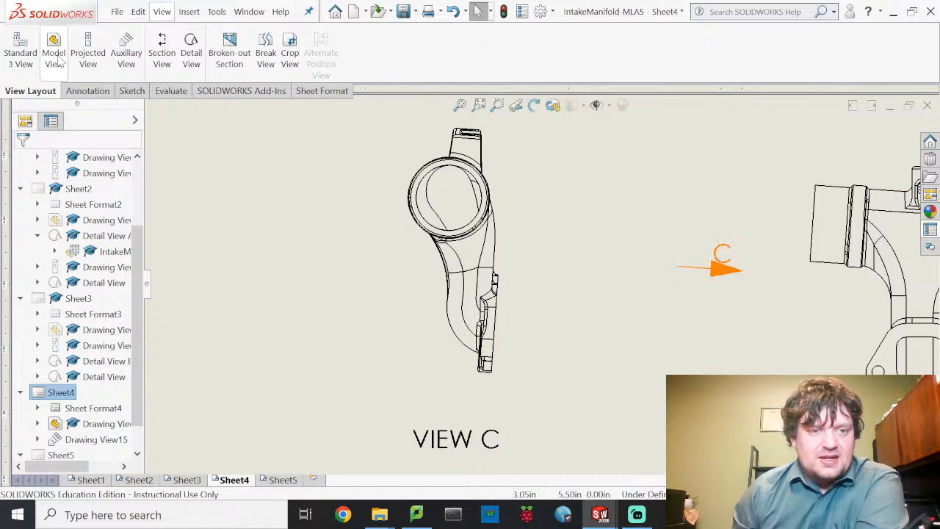
click(90, 91)
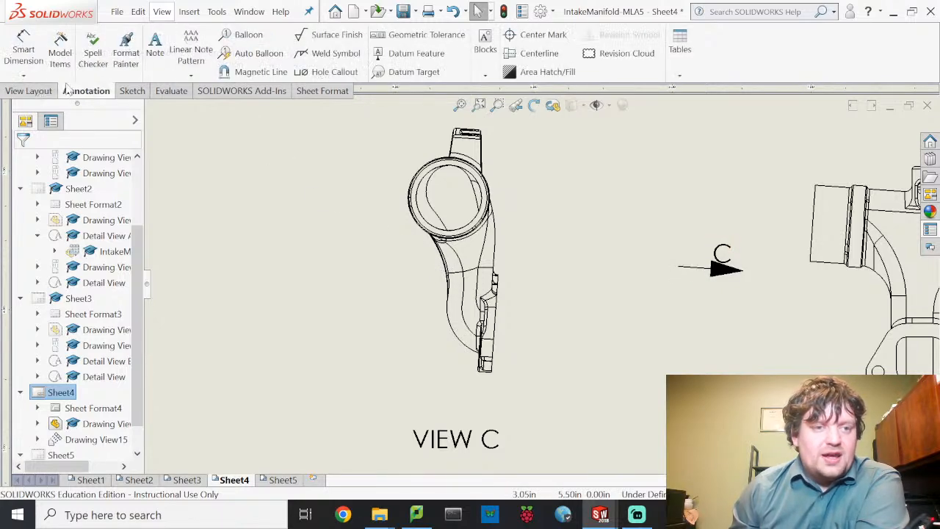
click(24, 49)
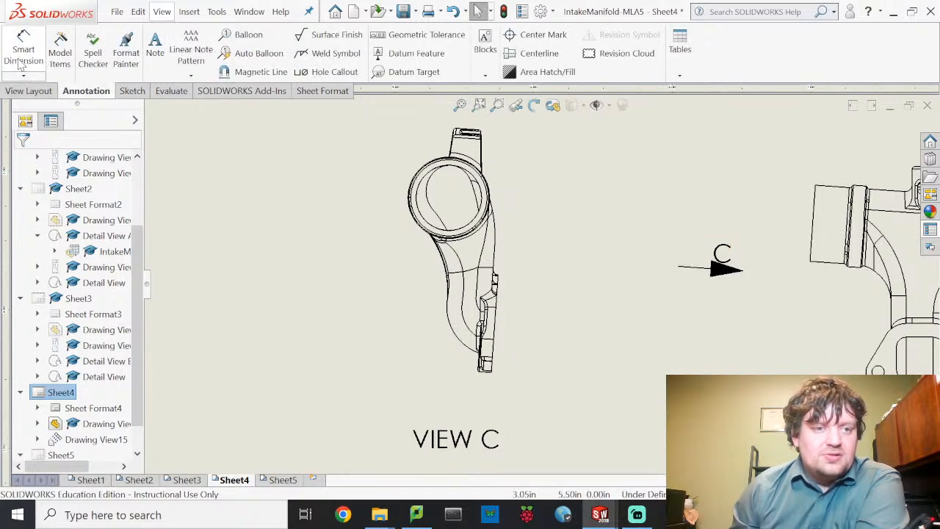
- Dimension View C's bore circle as Ø1.89, placed left of the view
click(437, 188)
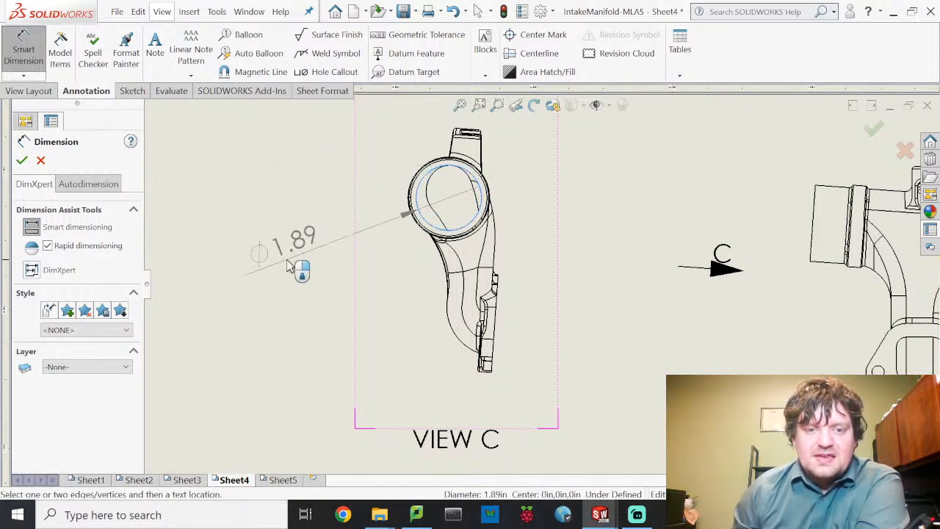
click(290, 272)
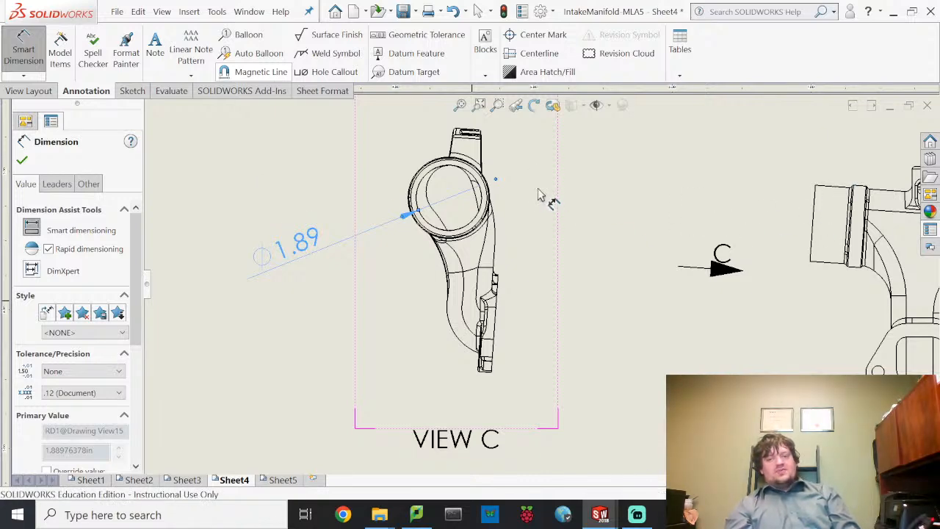
scroll(426, 180, down, 2)
scroll(437, 182, down, 1)
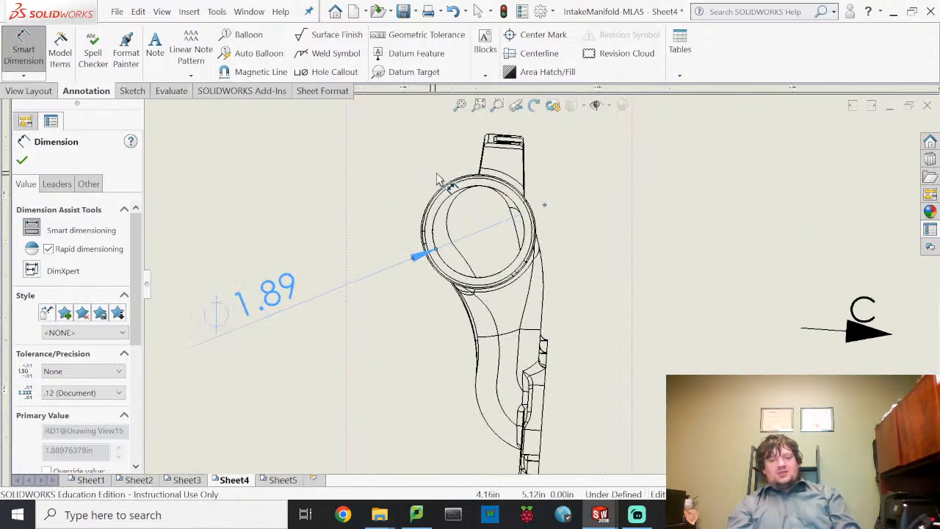
scroll(454, 193, down, 1)
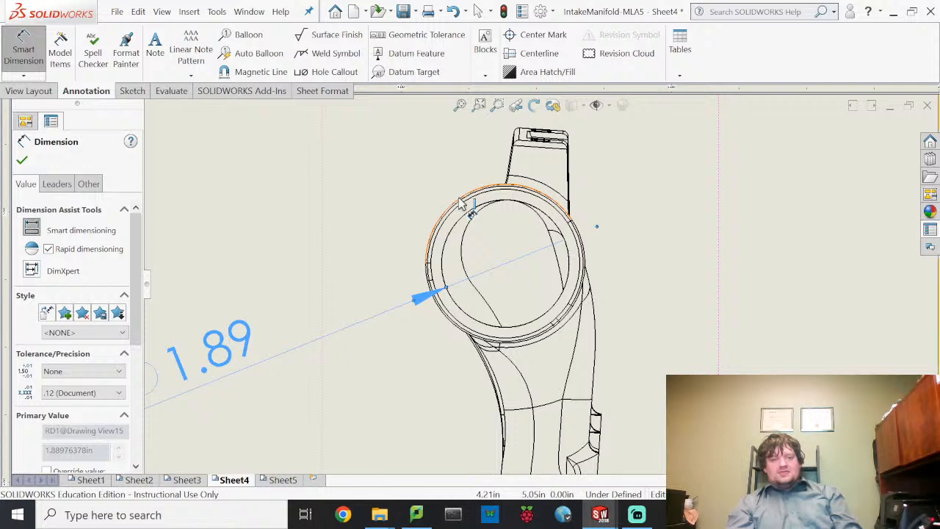
- Pick View C's outer circle, inner circle and arc edges for further dimensions
click(286, 184)
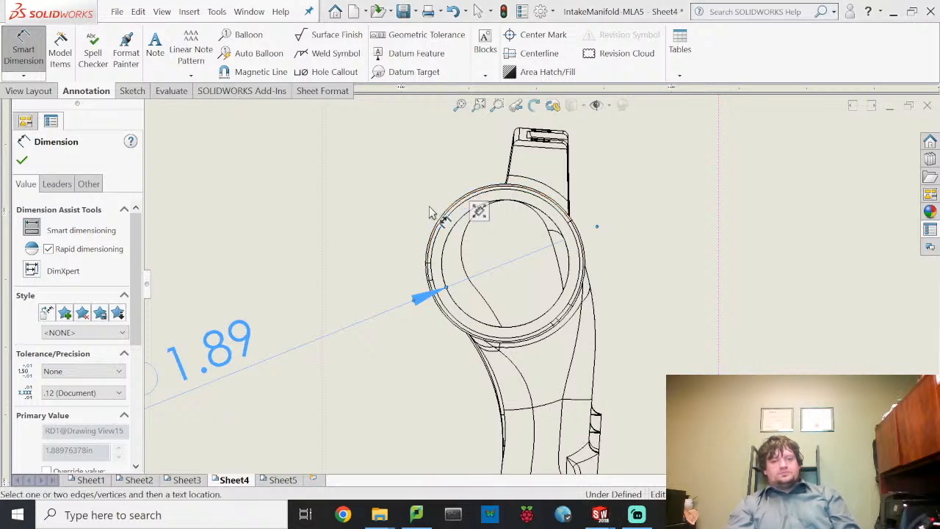
scroll(431, 213, down, 3)
scroll(474, 249, down, 3)
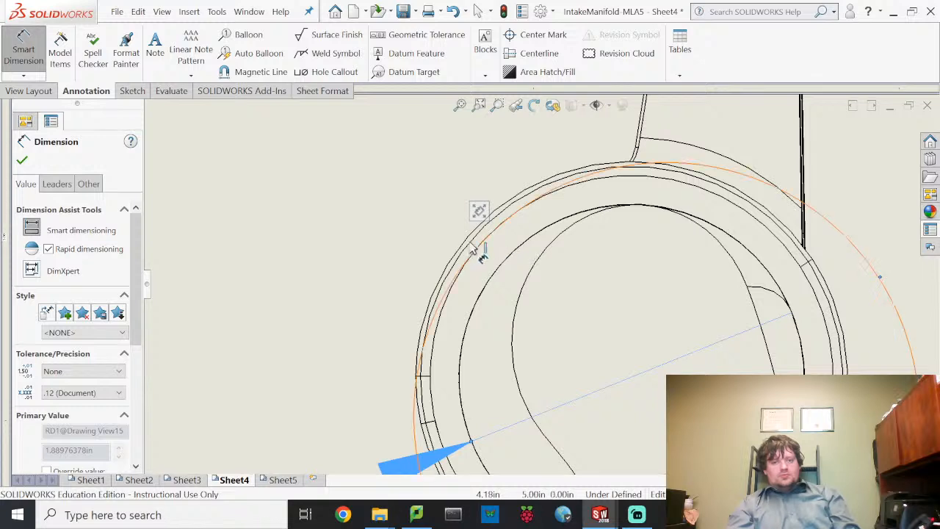
scroll(456, 251, down, 2)
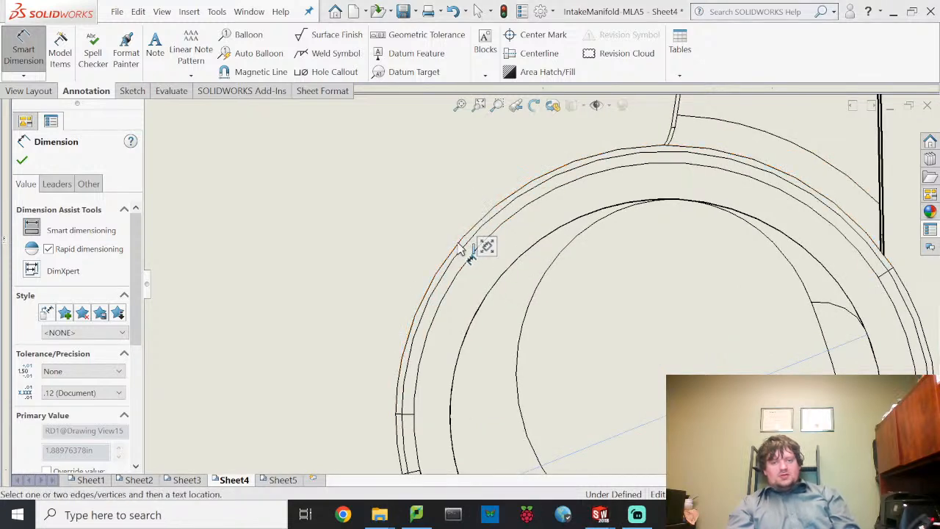
click(436, 235)
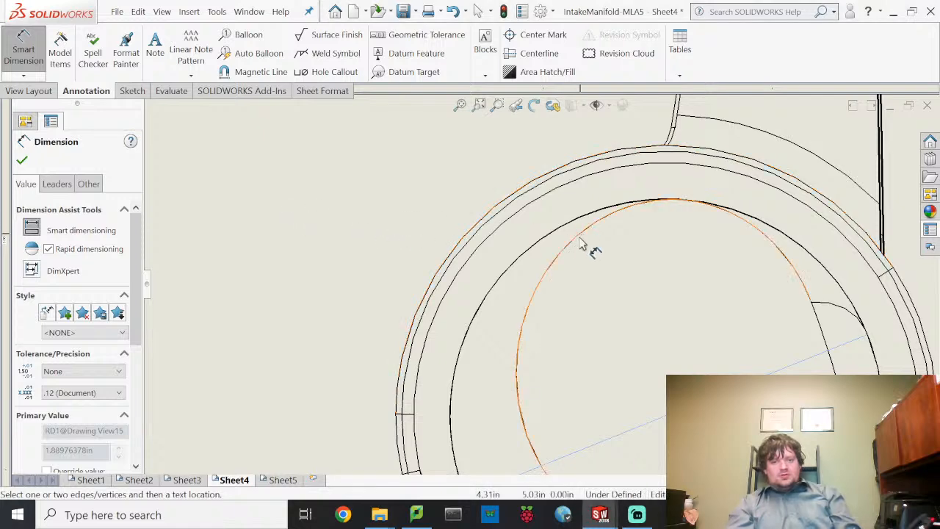
scroll(580, 309, up, 5)
scroll(568, 313, down, 10)
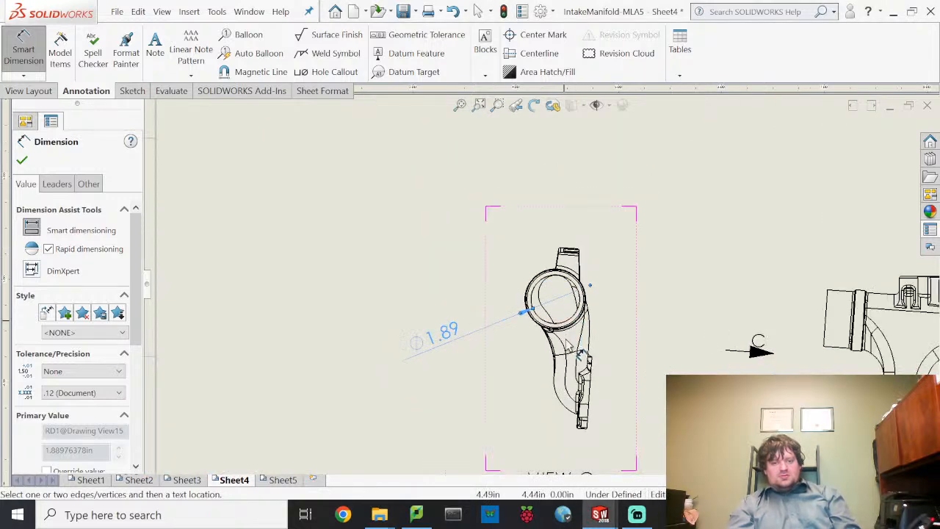
scroll(577, 286, down, 2)
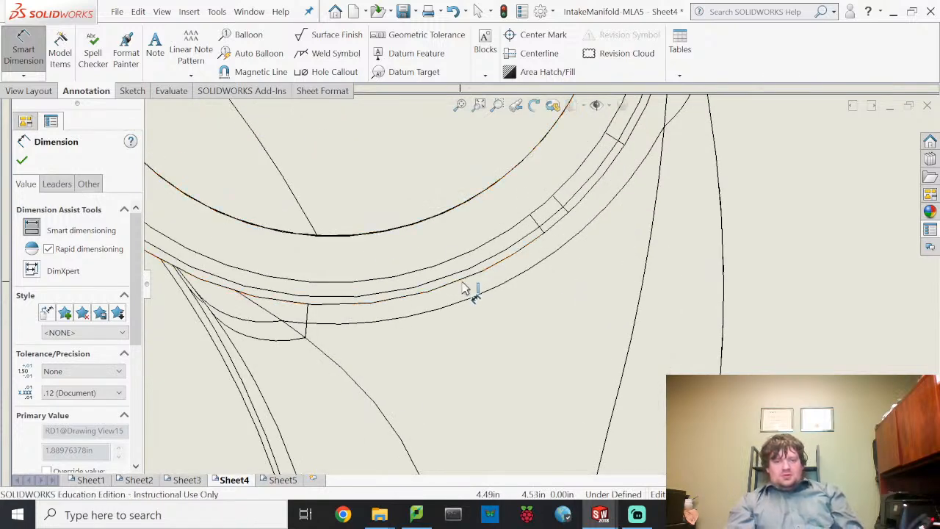
click(487, 284)
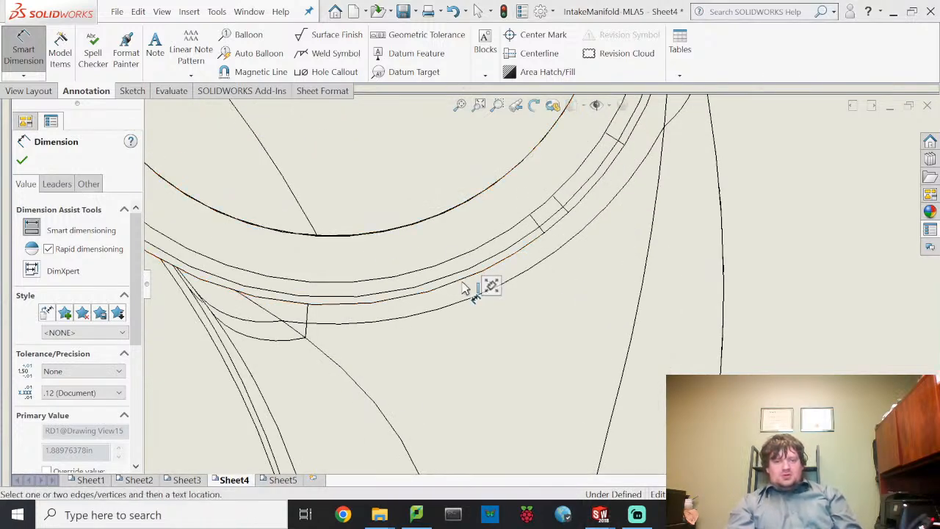
click(573, 309)
- Cancel the pending dimension and exit Smart Dimension, zooming back out to the sheet
scroll(574, 318, up, 3)
scroll(574, 318, up, 4)
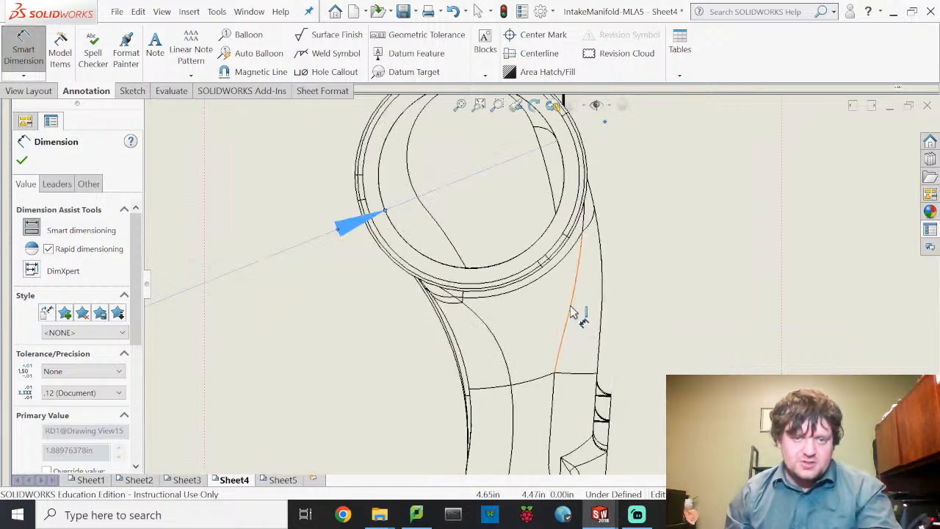
key(Escape)
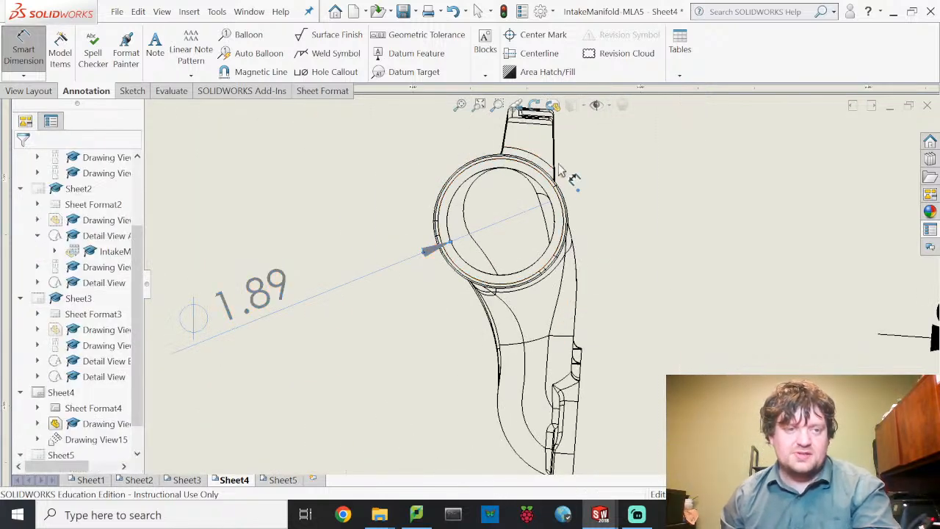
key(Escape)
scroll(623, 283, up, 5)
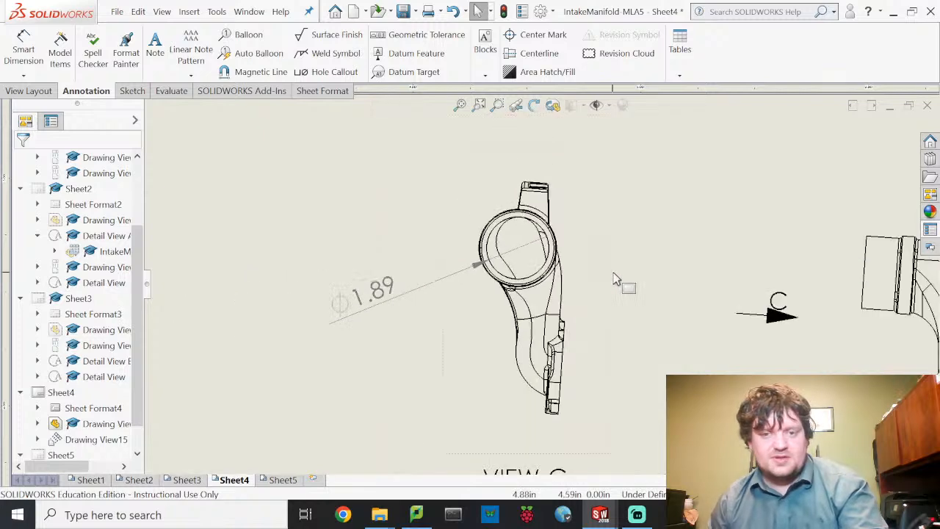
scroll(627, 297, up, 5)
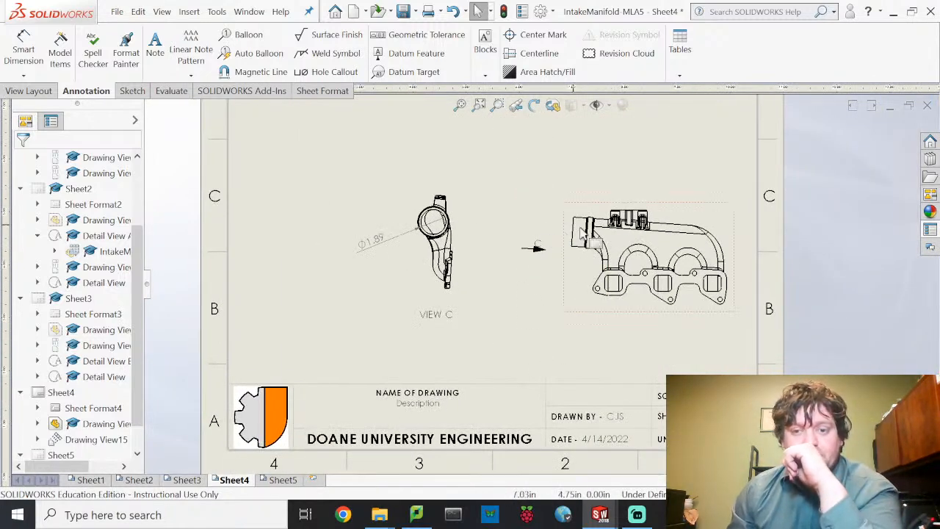
click(25, 50)
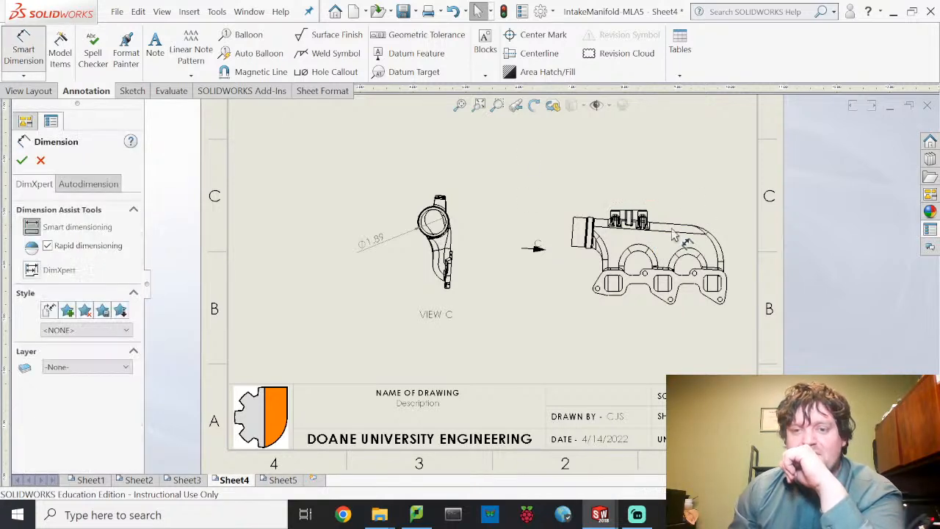
scroll(532, 220, down, 5)
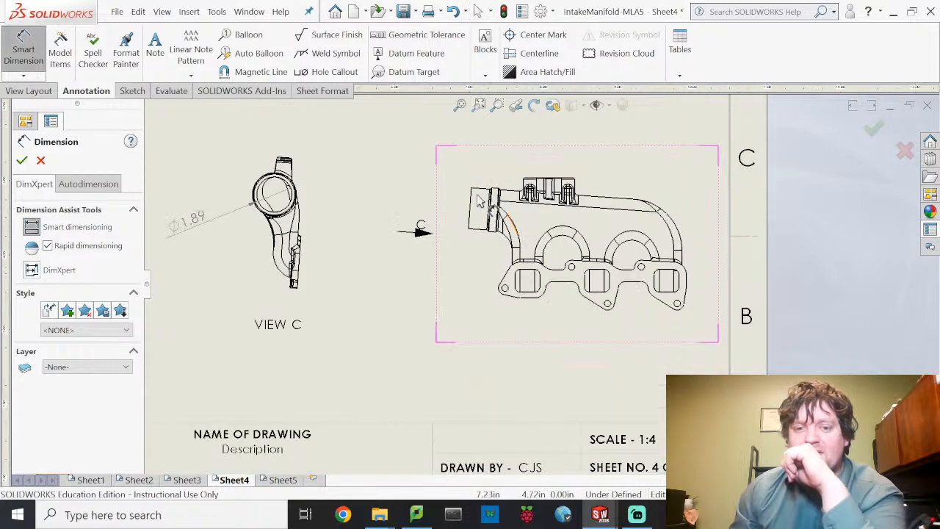
scroll(540, 209, down, 1)
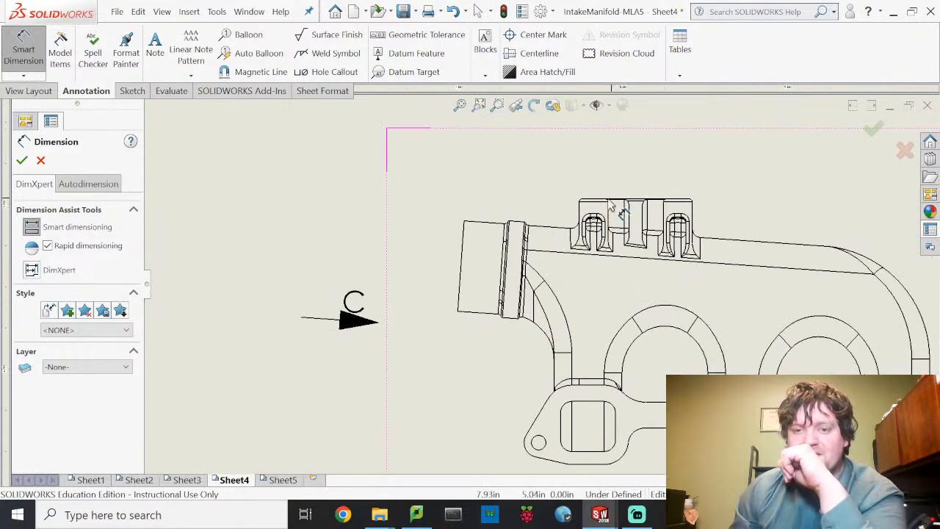
scroll(610, 207, down, 4)
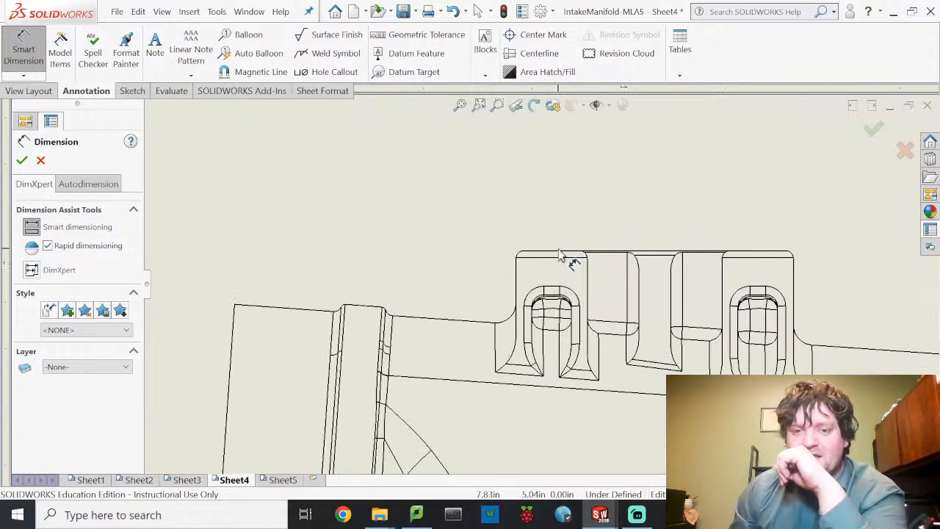
click(564, 256)
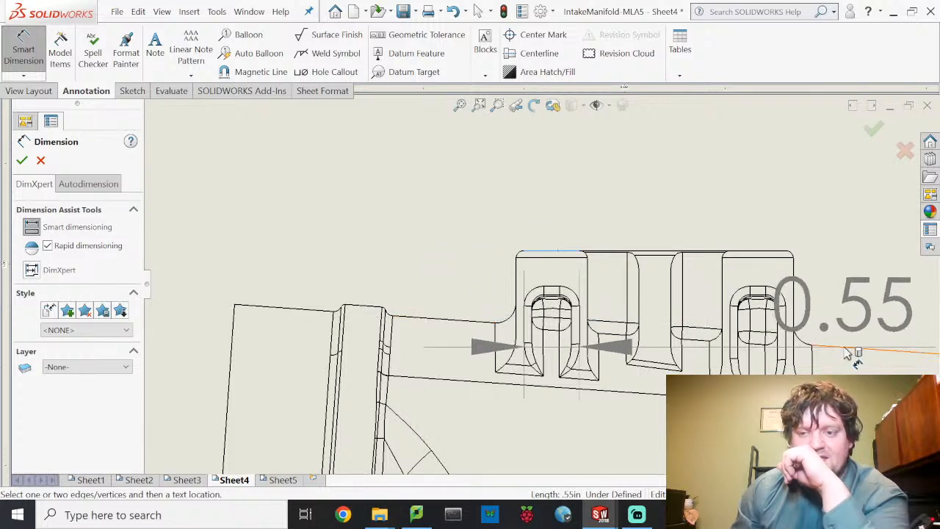
click(427, 318)
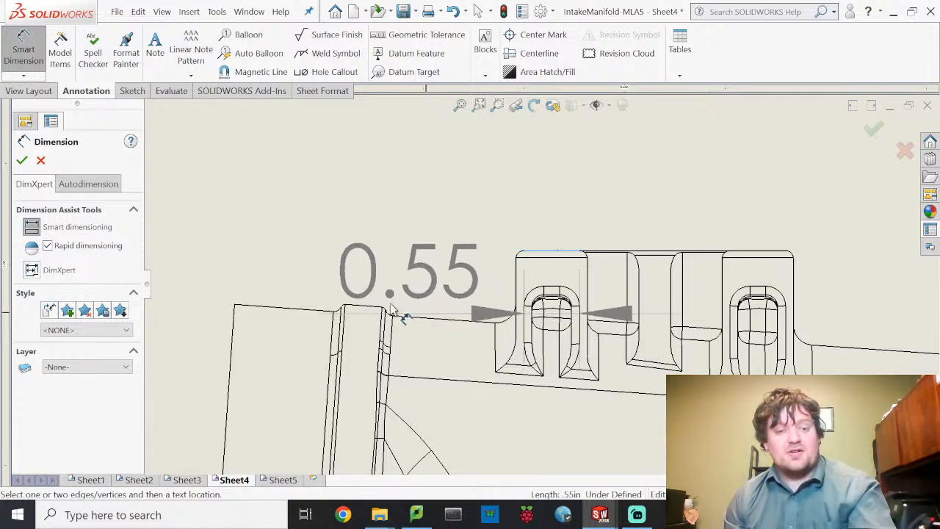
key(Escape)
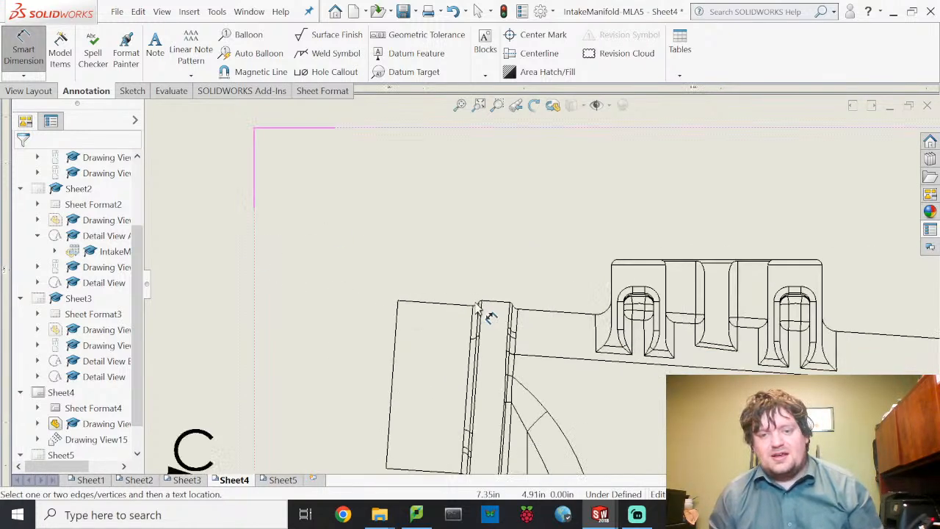
scroll(489, 316, up, 3)
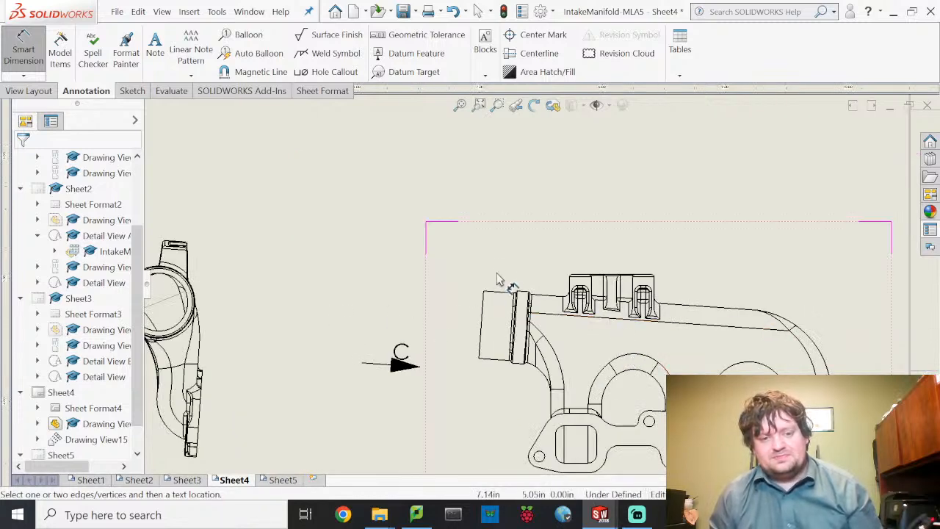
mouse_move(307, 345)
middle_down()
mouse_move(422, 321)
mouse_move(456, 287)
middle_up()
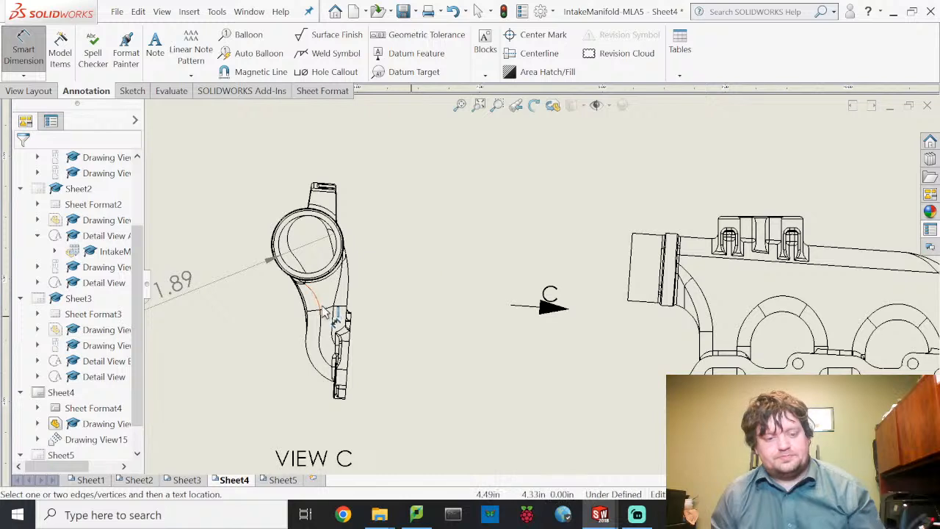
key(Escape)
- Give View C a custom 1:2 scale so its label reads VIEW C SCALE 1:2
click(391, 430)
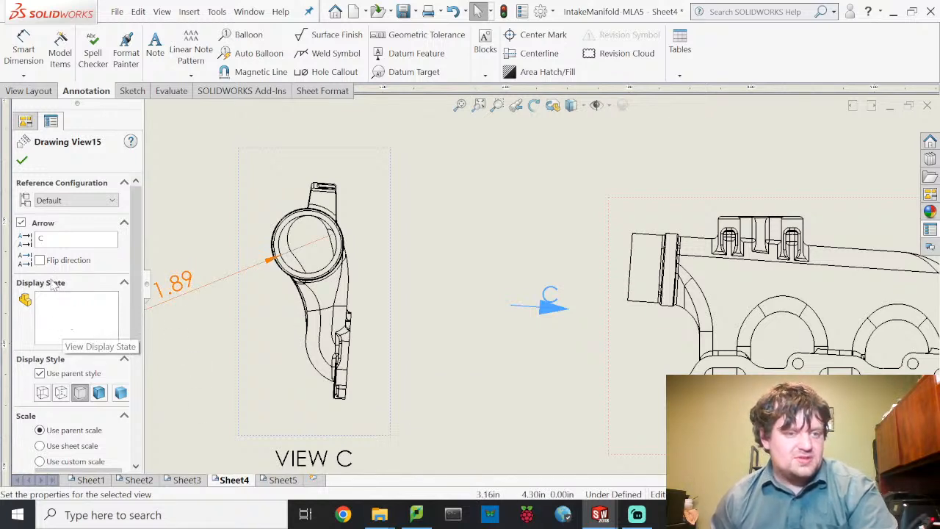
scroll(59, 290, down, 4)
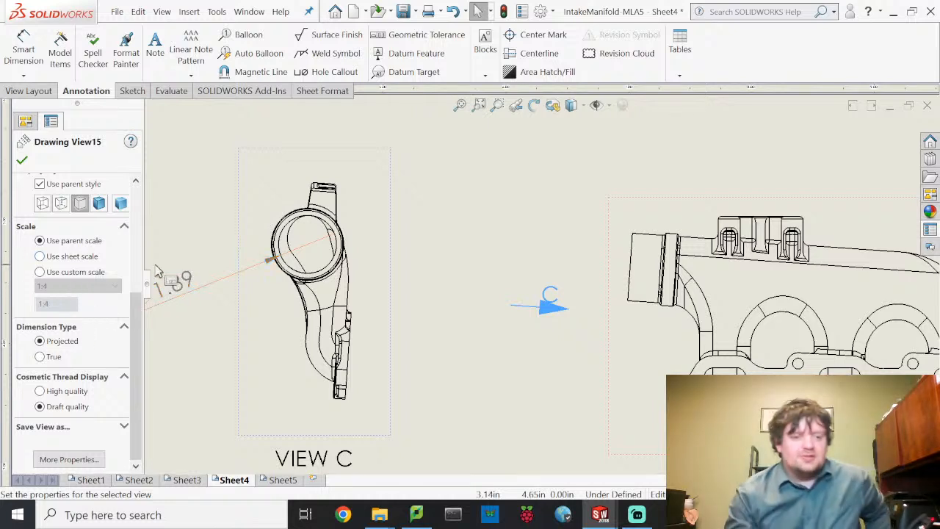
click(40, 273)
click(46, 285)
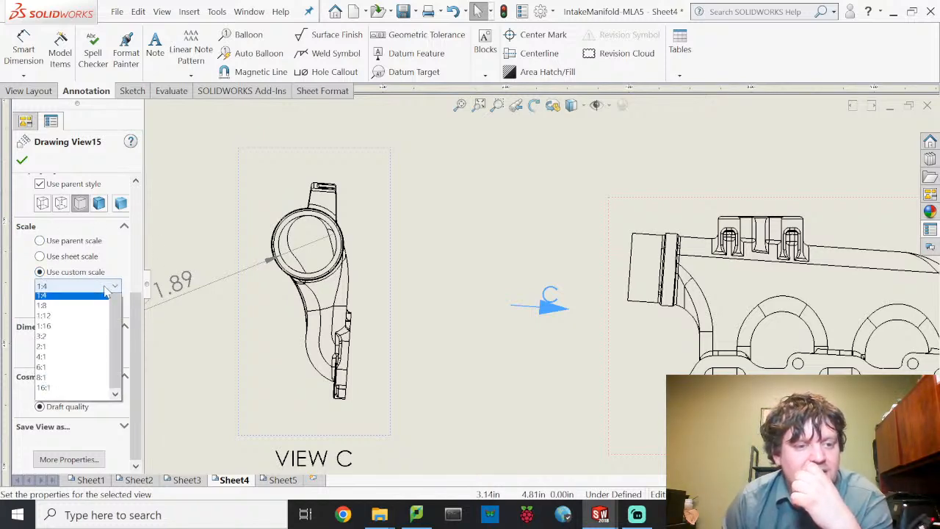
click(84, 310)
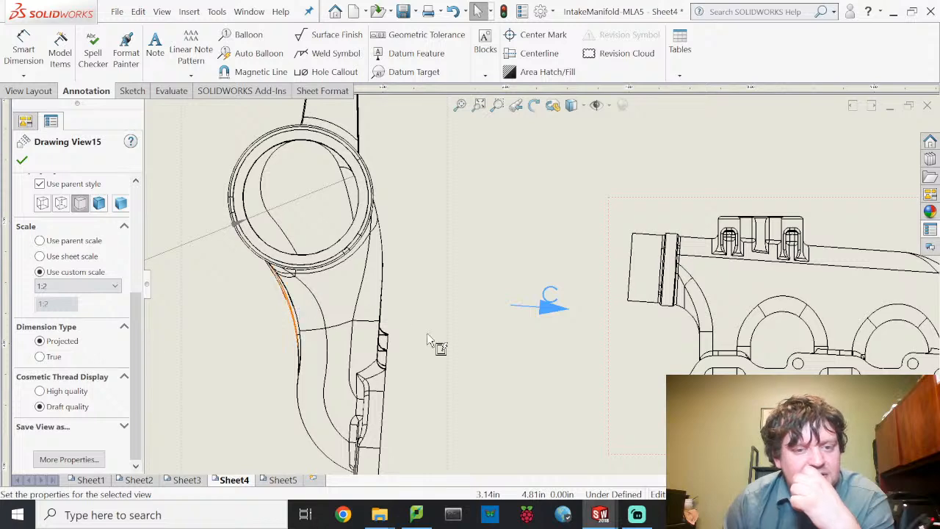
scroll(533, 342, up, 5)
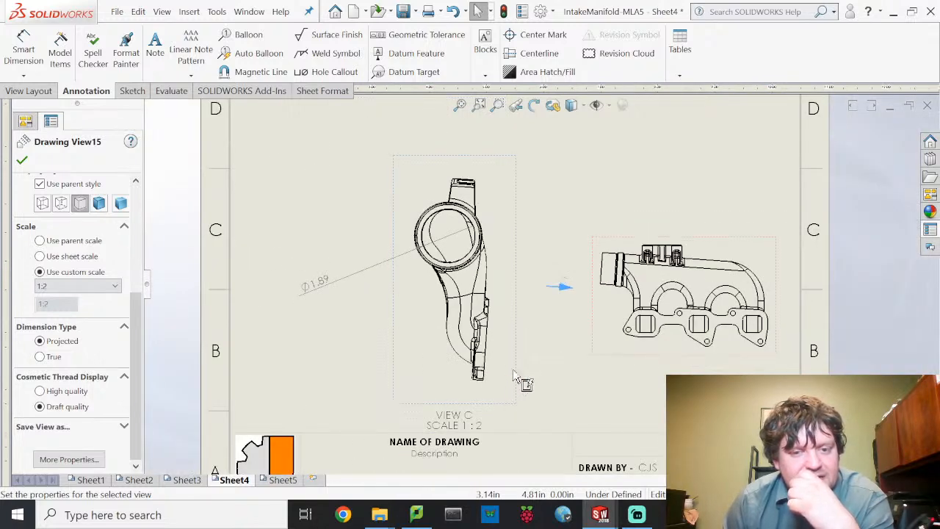
- Reposition View C and move the manifold view up on Sheet4
mouse_move(516, 360)
mouse_down()
mouse_move(489, 304)
mouse_move(466, 323)
mouse_up()
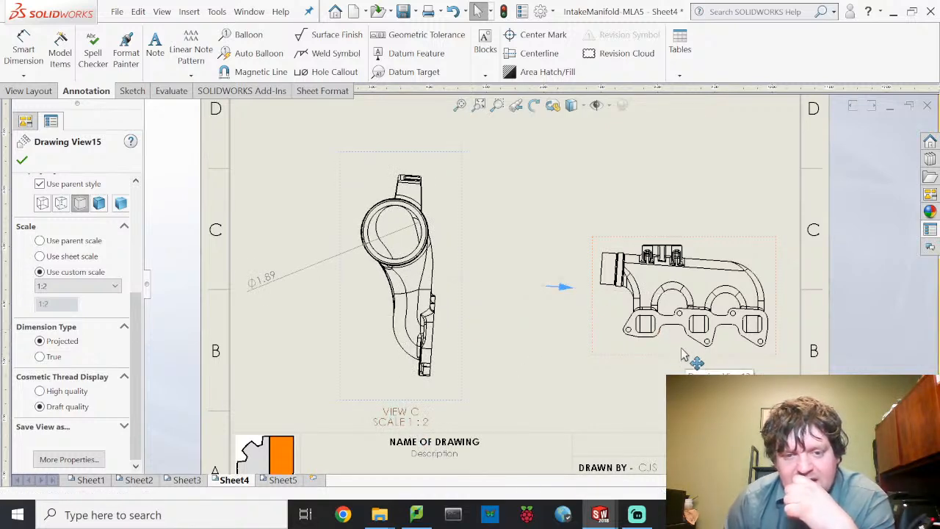
drag(690, 358, 694, 290)
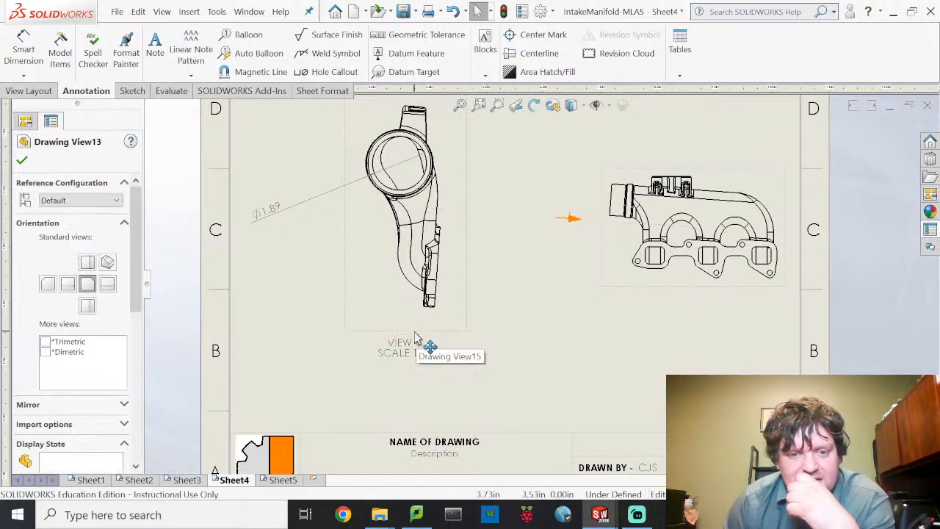
drag(415, 339, 468, 343)
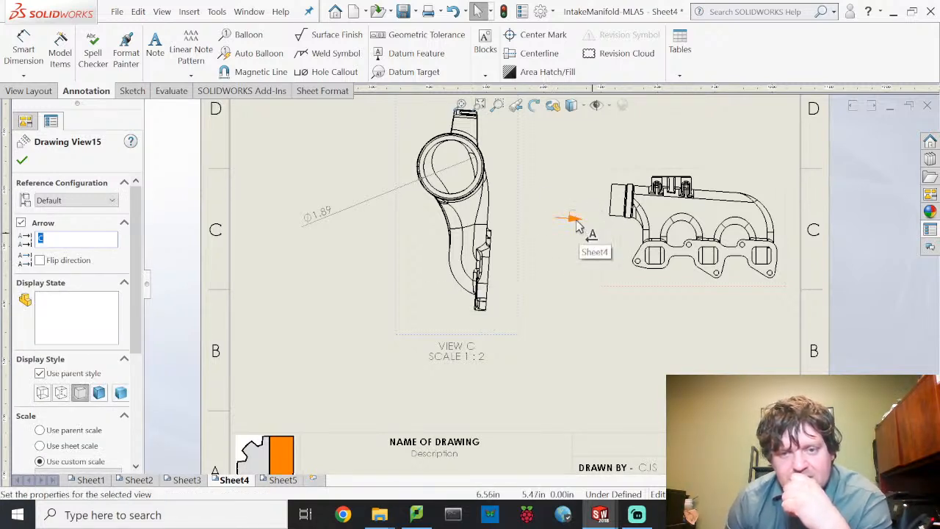
- Nudge arrow C up beside the inlet pipe end and close View C's properties
drag(577, 223, 602, 203)
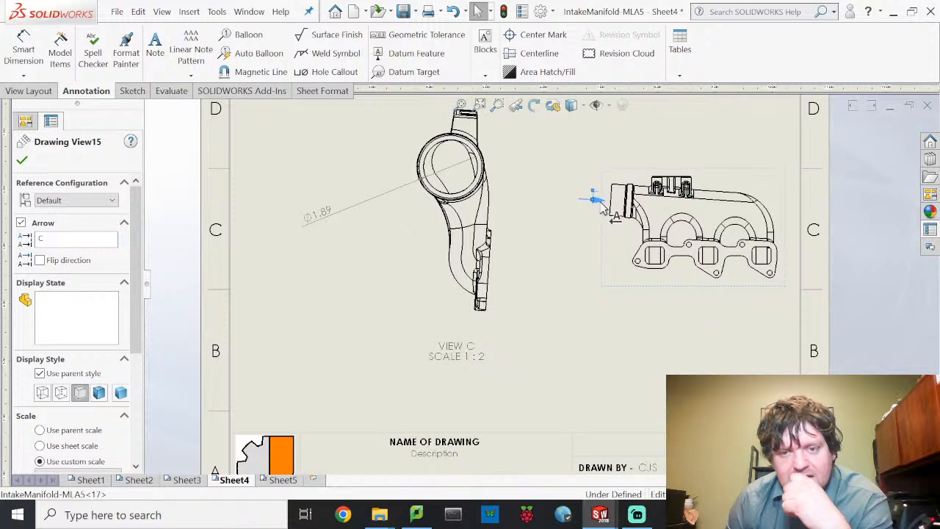
click(571, 263)
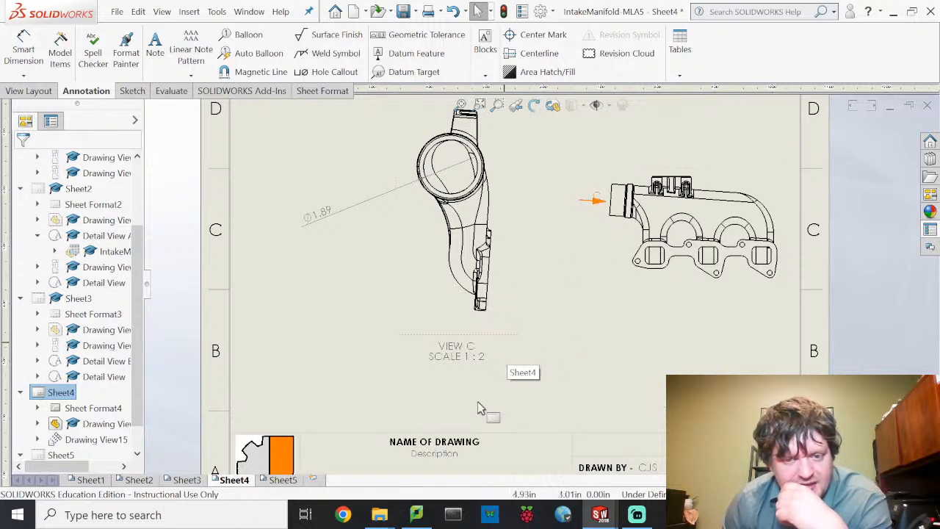
scroll(497, 413, down, 2)
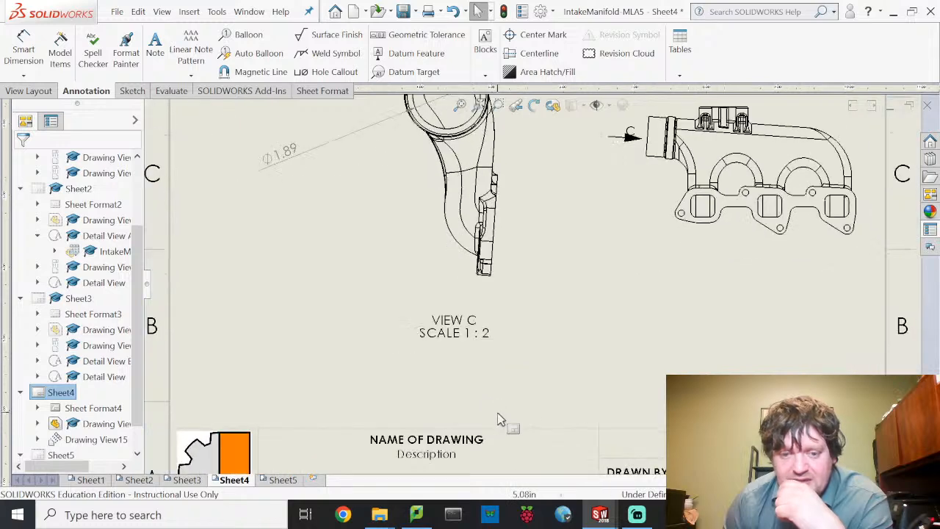
scroll(498, 414, up, 3)
- Set the title block's drawing name to 'Circular Outlet Details'
double_click(481, 393)
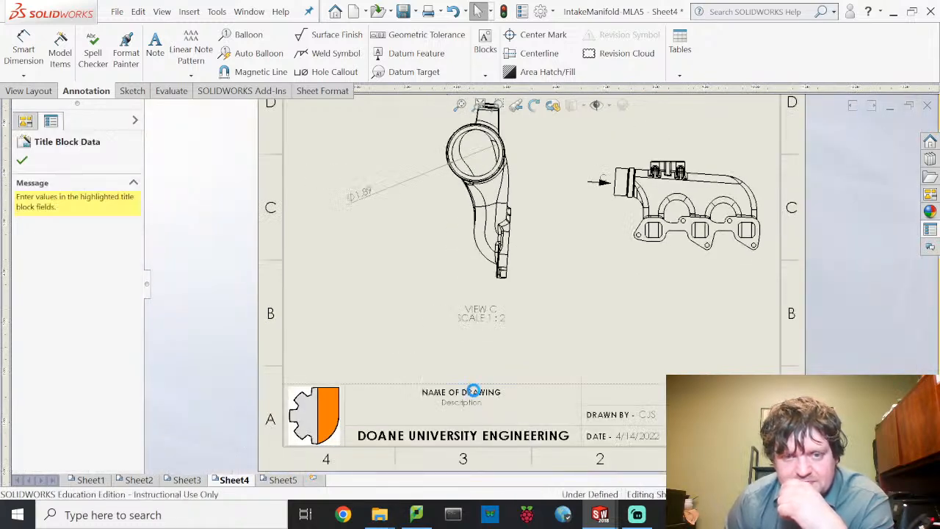
click(484, 395)
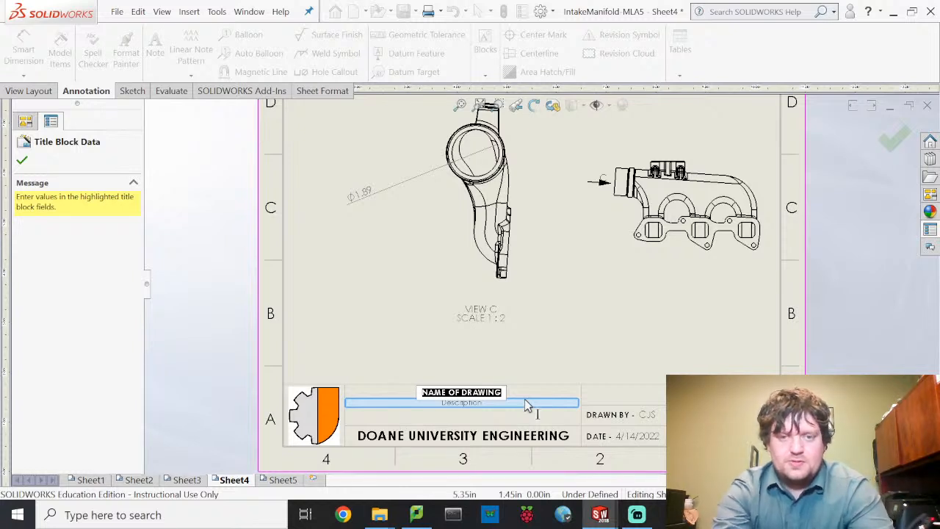
text(CircularProjection of O)
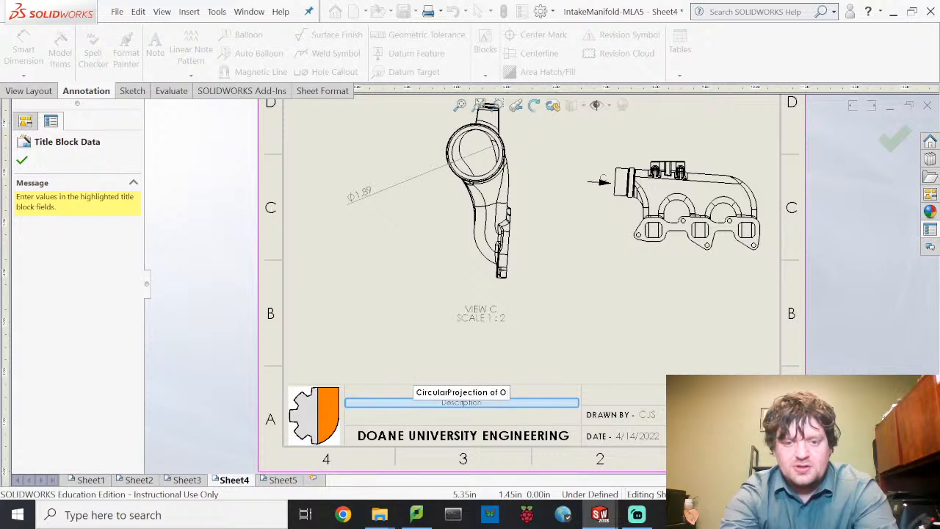
key(BackSpace)
key(BackSpace)
key(BackSpace)
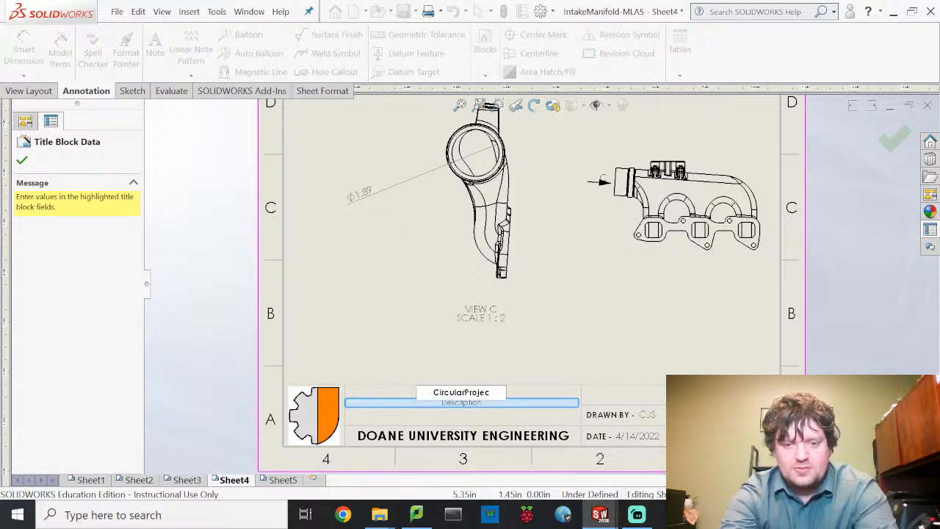
key(BackSpace)
key(BackSpace)
text(O)
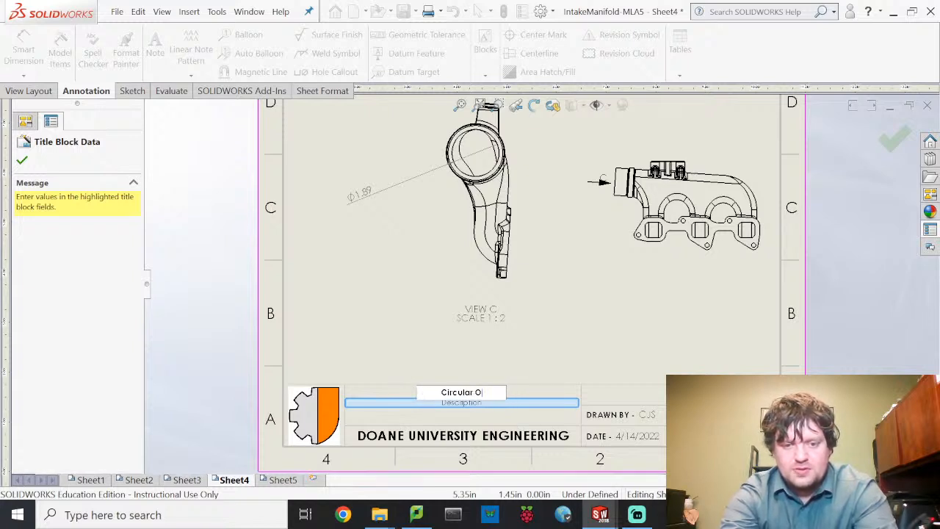
text(utlet De)
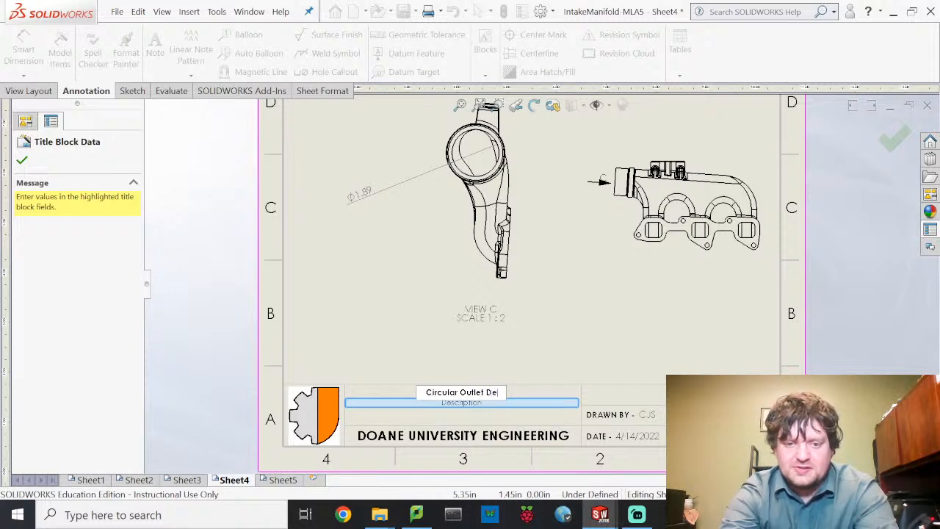
text(tails)
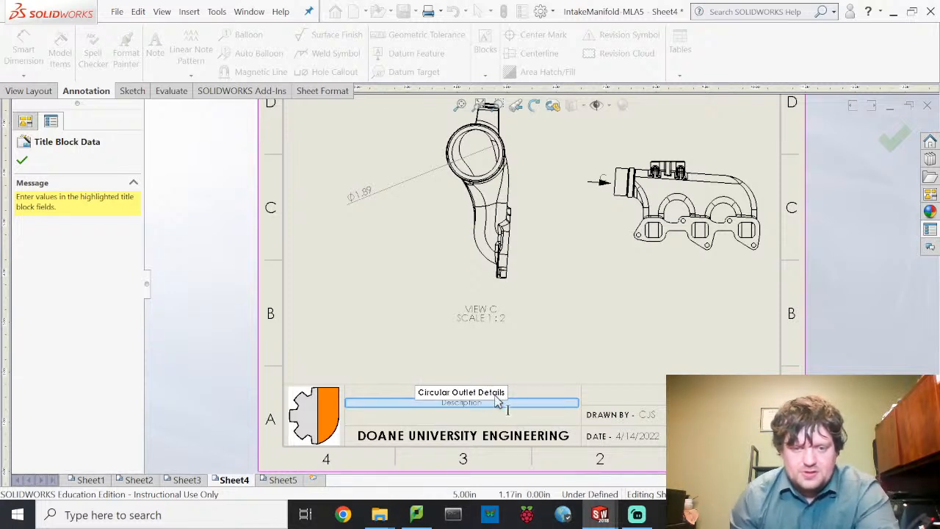
- Enter the description 'Projection of the Circular Outlet at Top of Manifold' and accept the title block
click(495, 403)
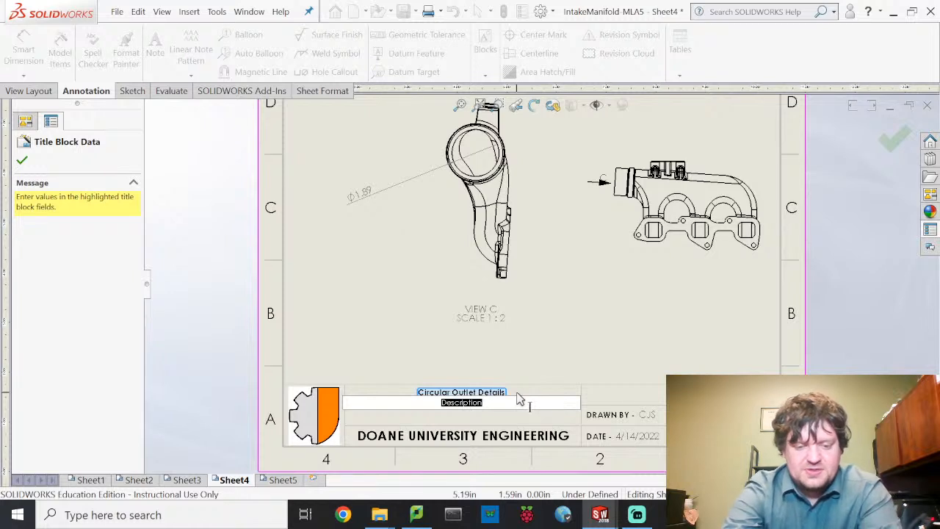
text(Projection of the Circular)
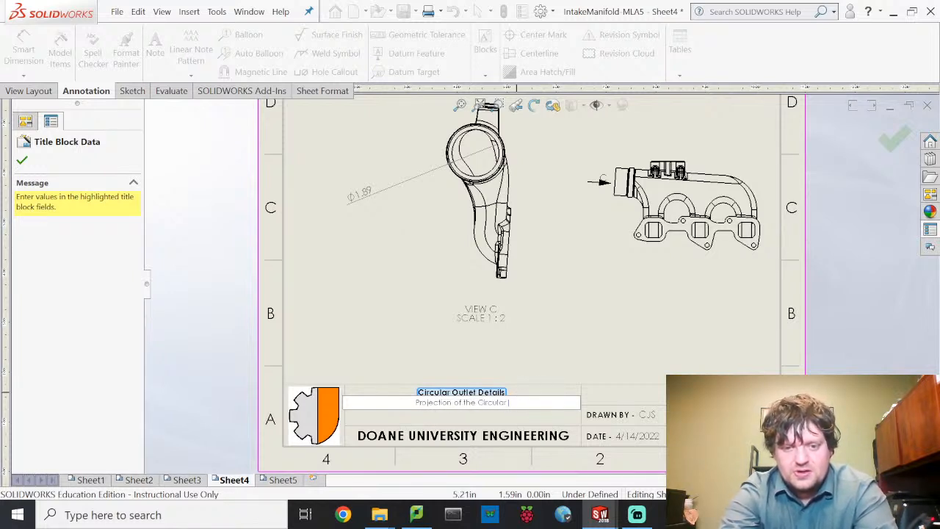
text( Outlet at)
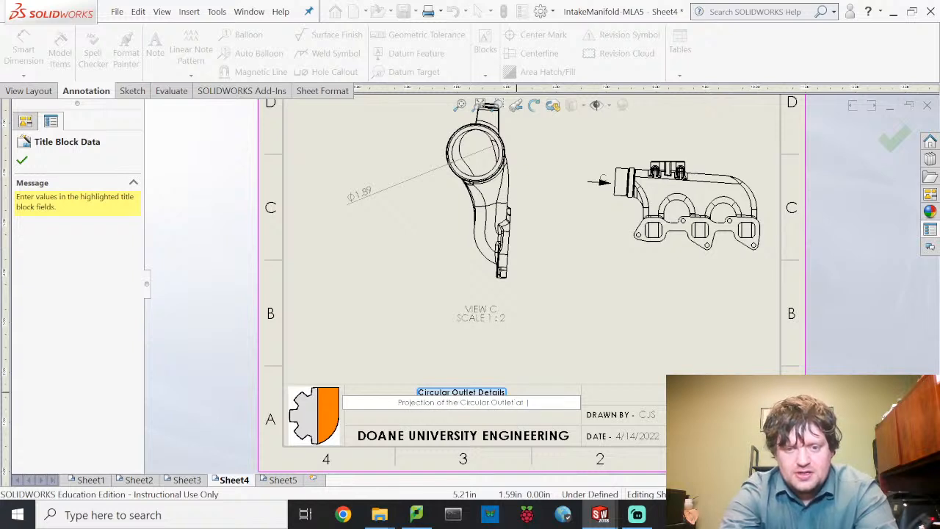
text( Top of M)
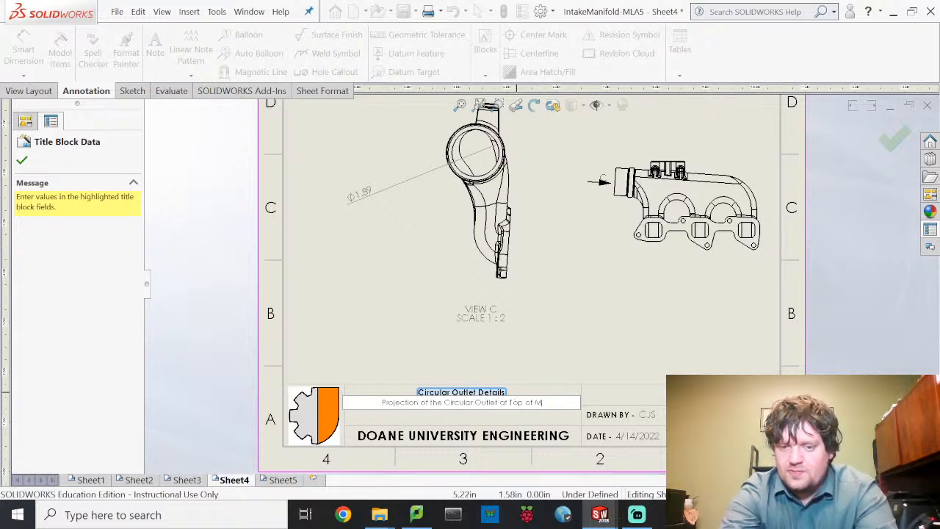
text(anifold)
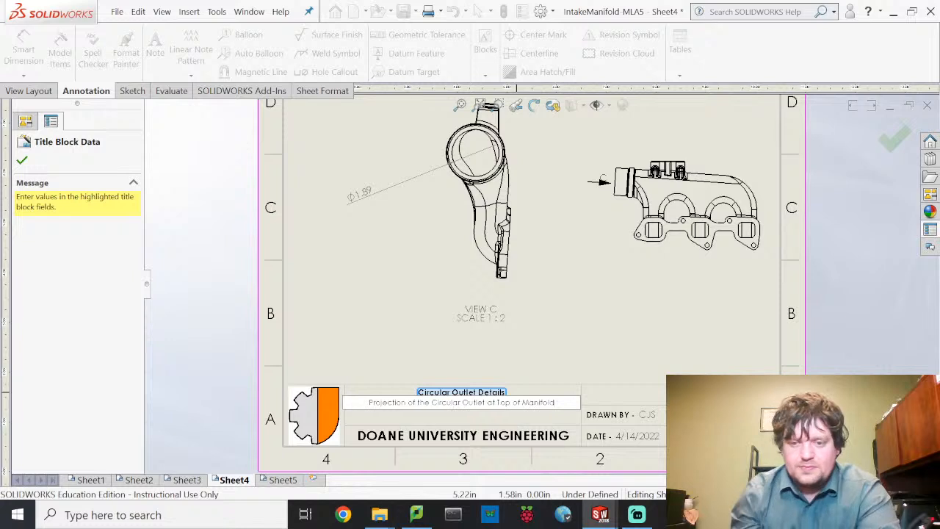
key(Tab)
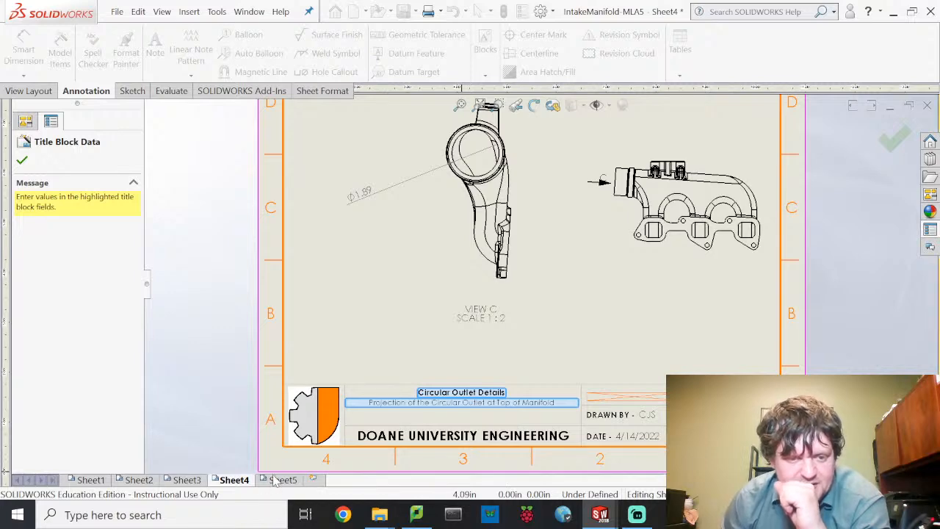
click(22, 163)
click(28, 90)
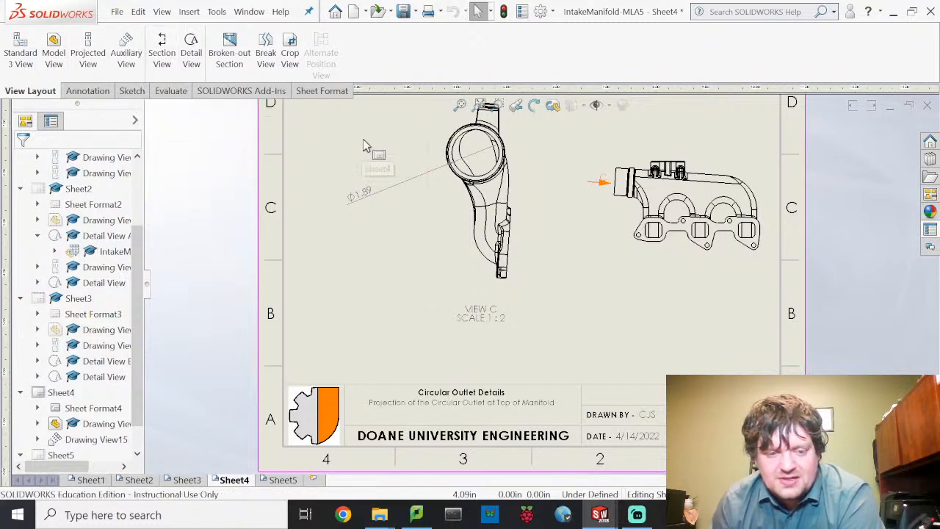
click(285, 479)
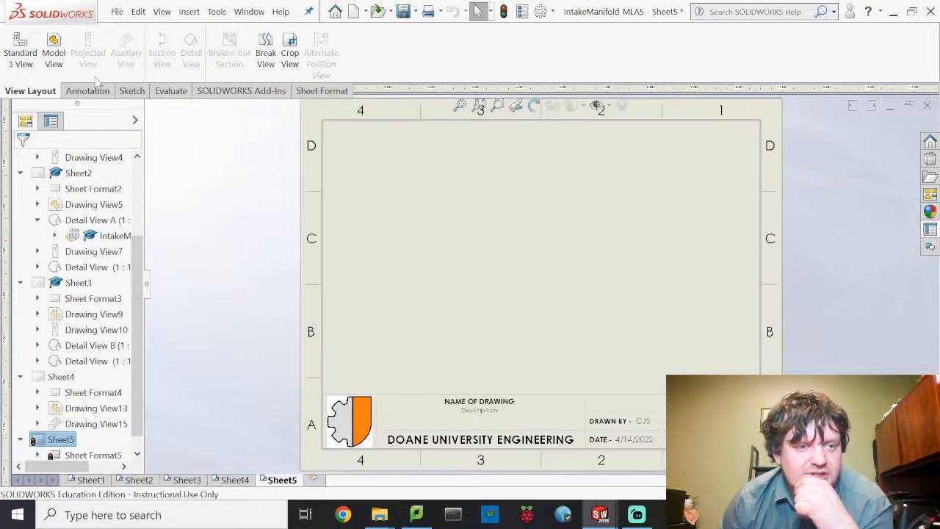
- Place a single IntakeManifold front view at the upper left of Sheet5, without projected views
click(54, 50)
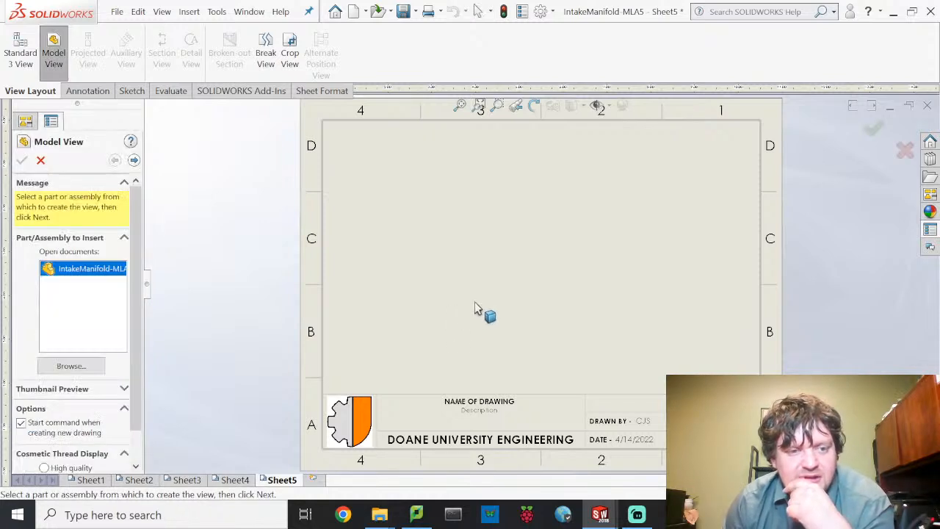
double_click(84, 272)
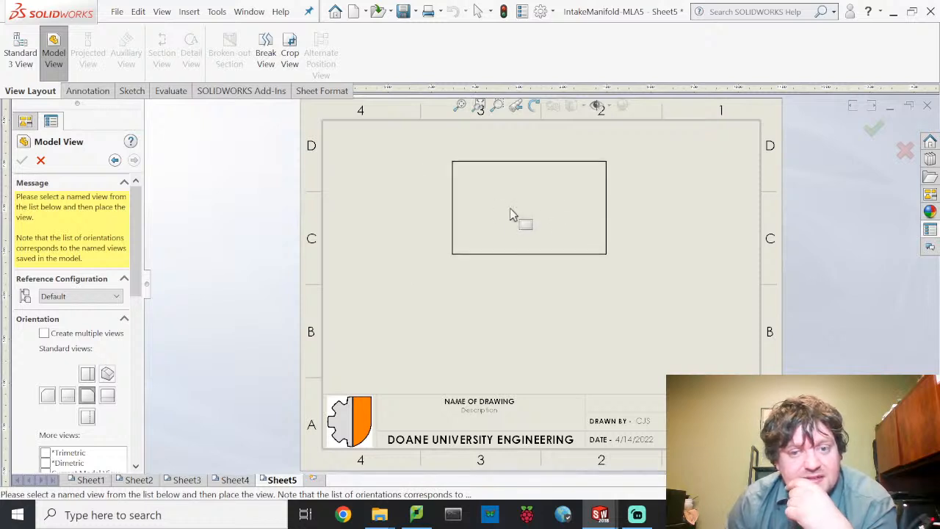
click(480, 216)
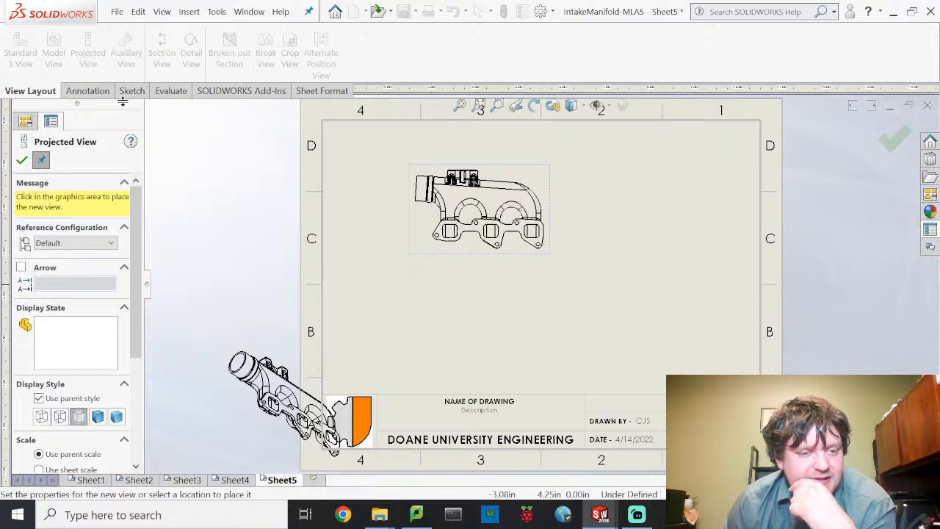
key(Escape)
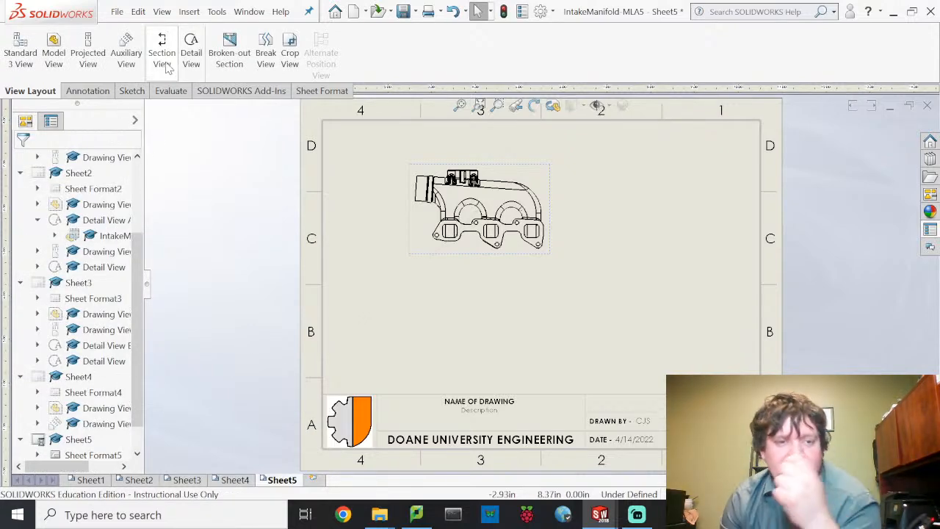
- Cut a horizontal section through the front view and place SECTION F-F below it
click(162, 59)
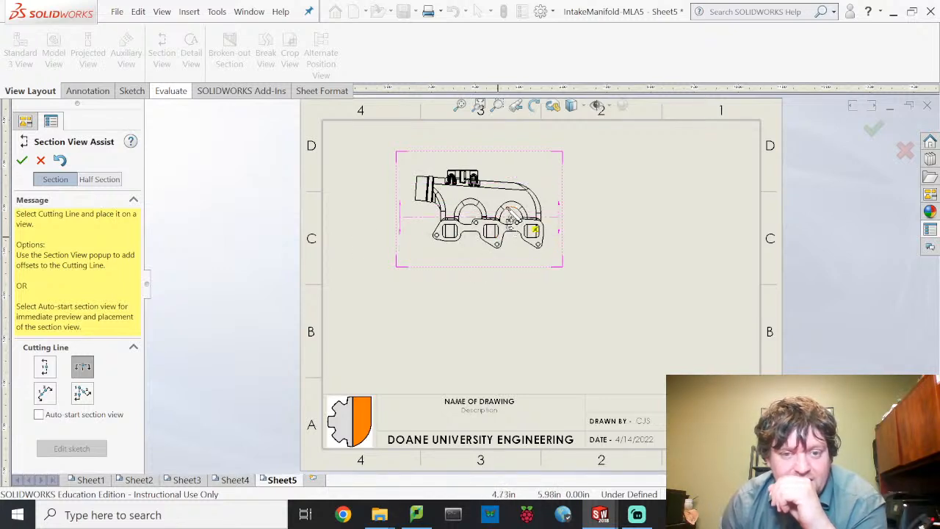
click(503, 208)
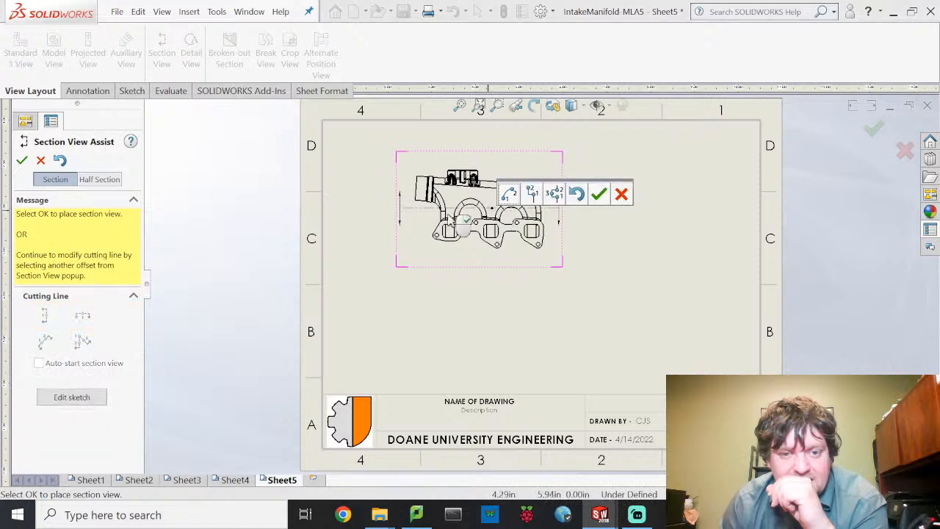
click(599, 194)
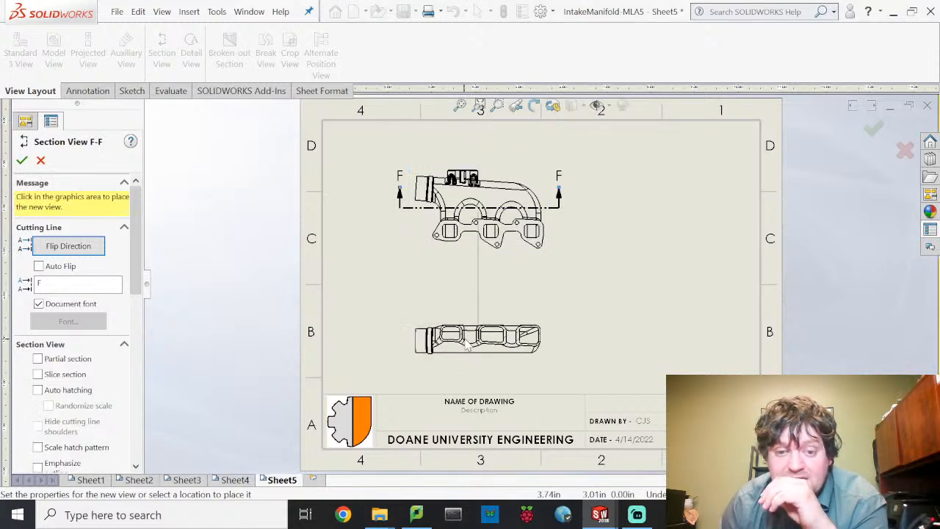
click(466, 289)
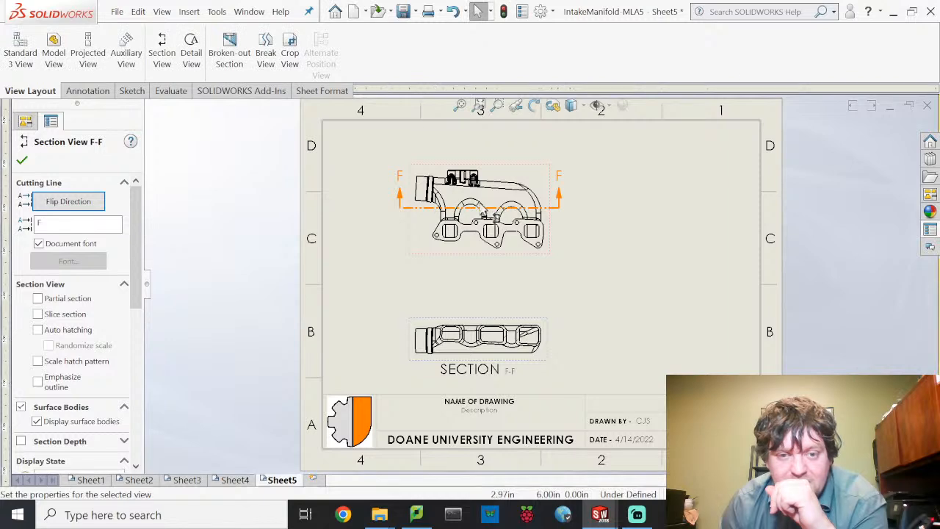
scroll(494, 342, down, 5)
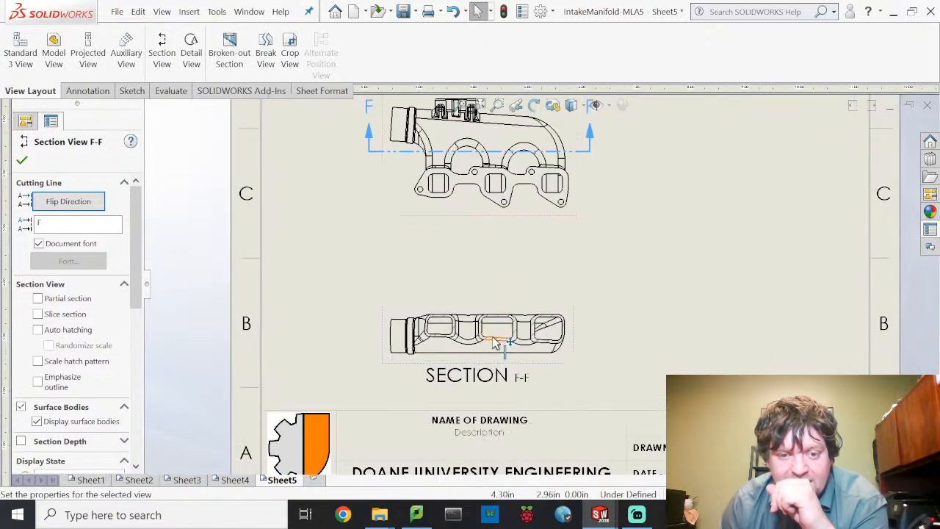
scroll(494, 341, down, 2)
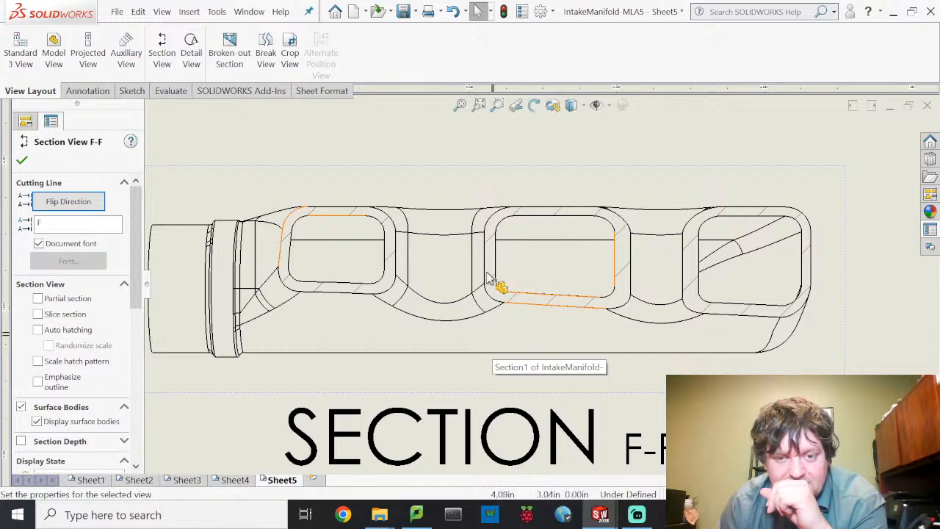
scroll(556, 252, up, 5)
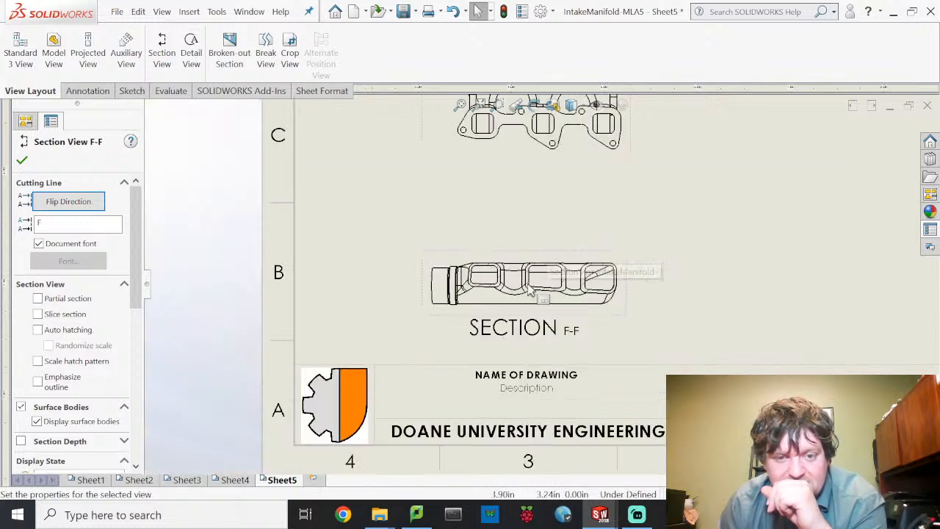
scroll(497, 158, up, 1)
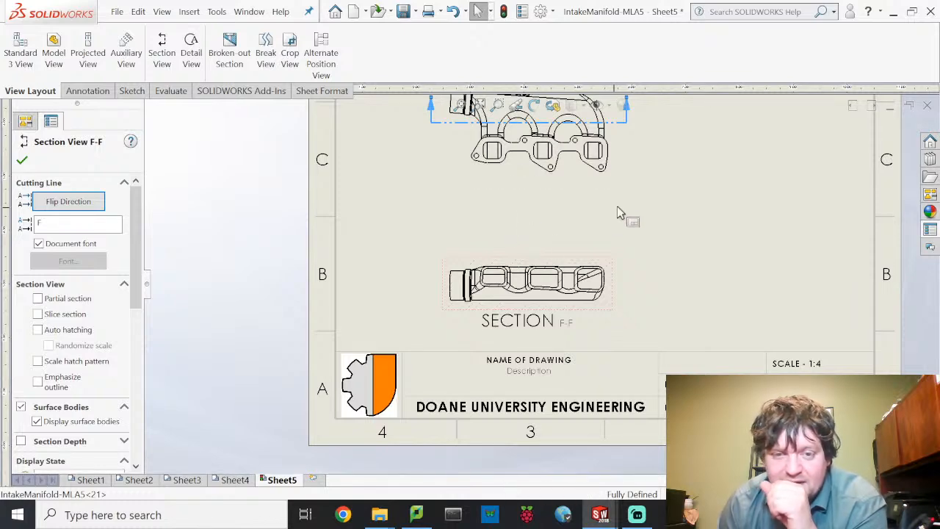
- Reletter the horizontal section from F to D so it reads SECTION D-D
middle_drag(611, 219, 533, 321)
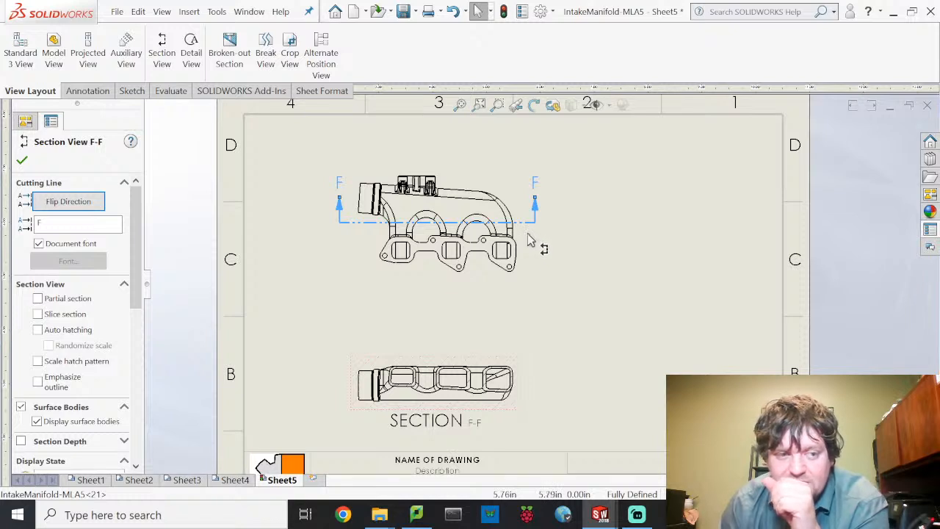
click(591, 237)
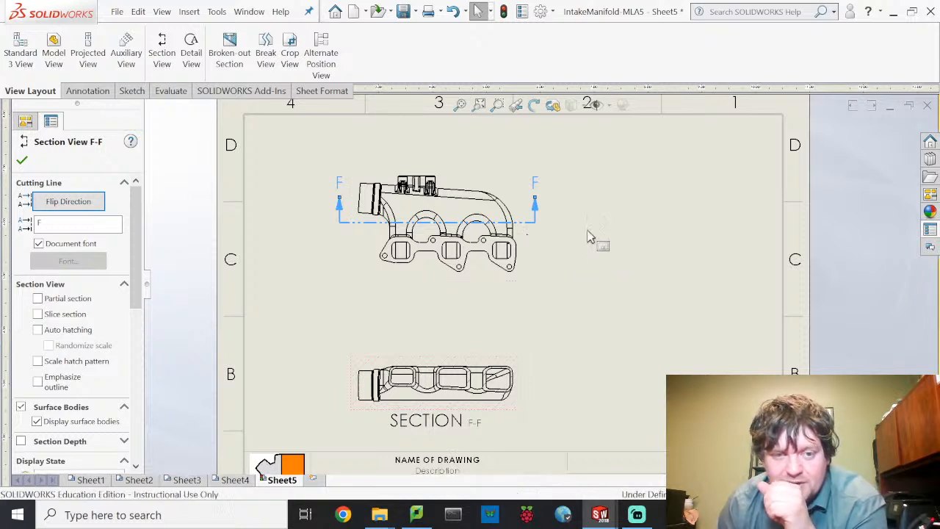
click(352, 230)
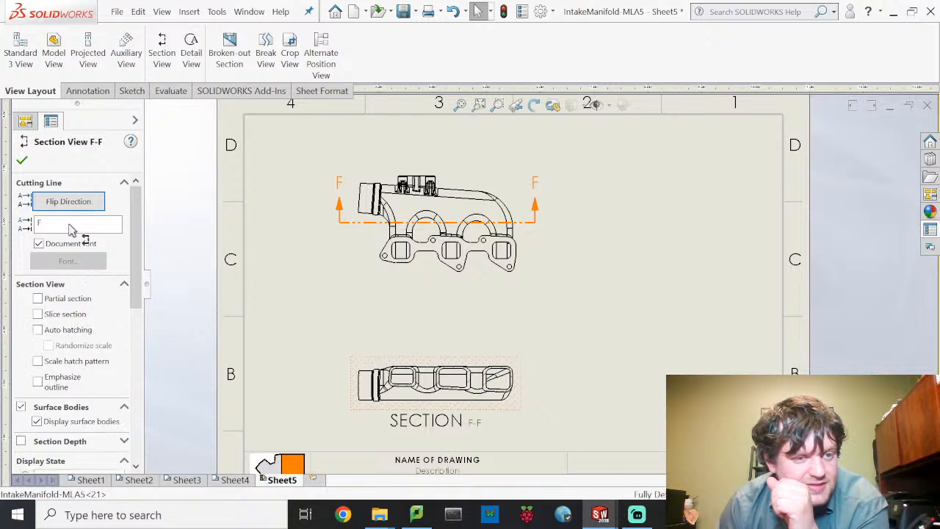
text(D)
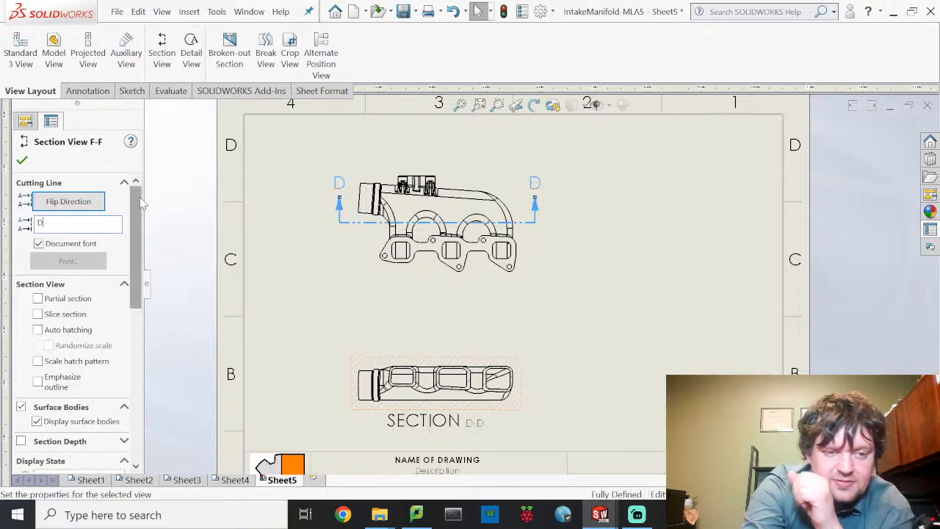
click(586, 308)
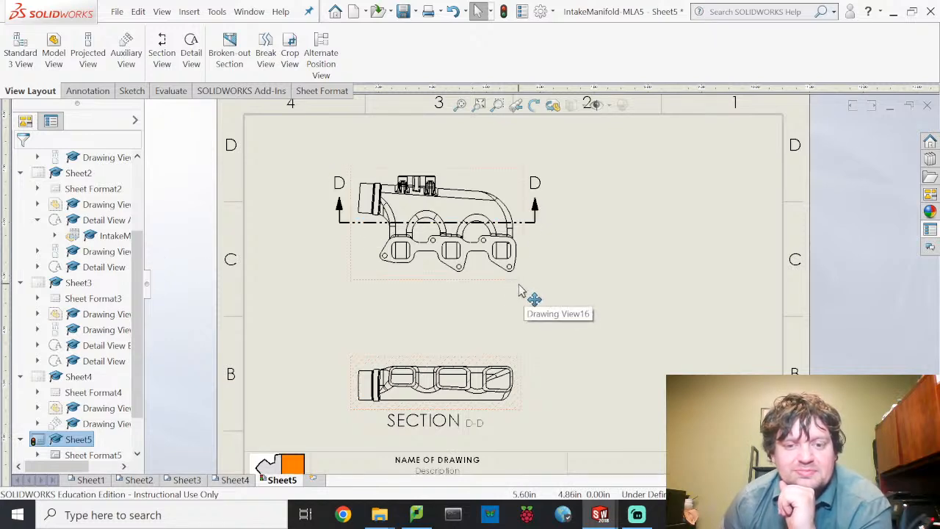
- Move the front view left and place a projected side view to its right
drag(519, 287, 448, 297)
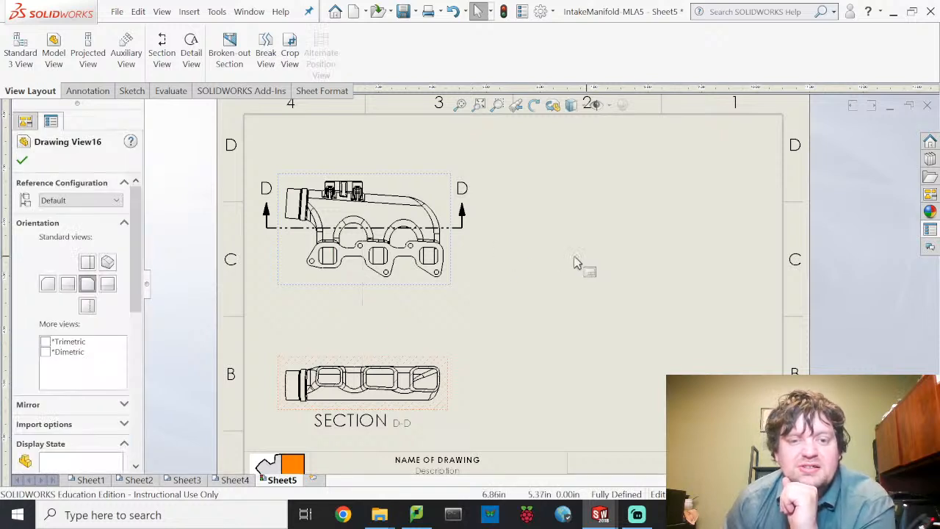
click(88, 50)
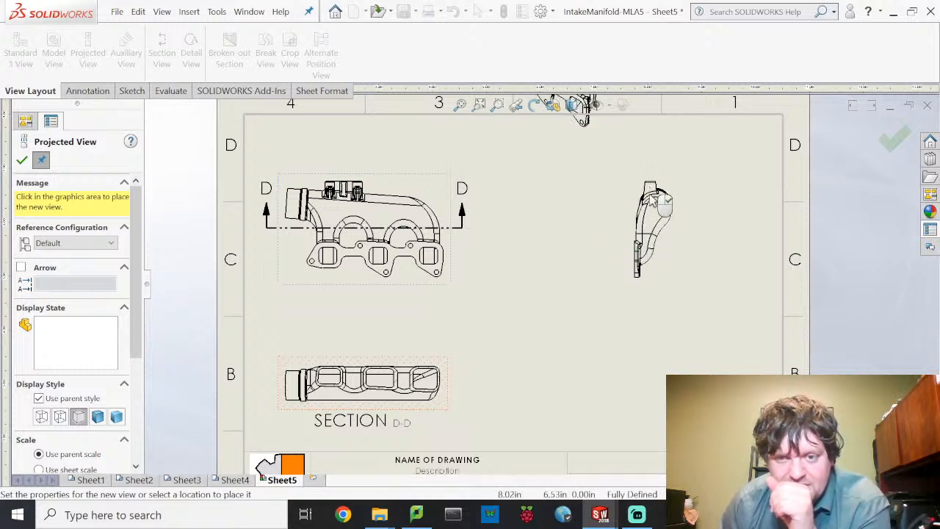
click(637, 220)
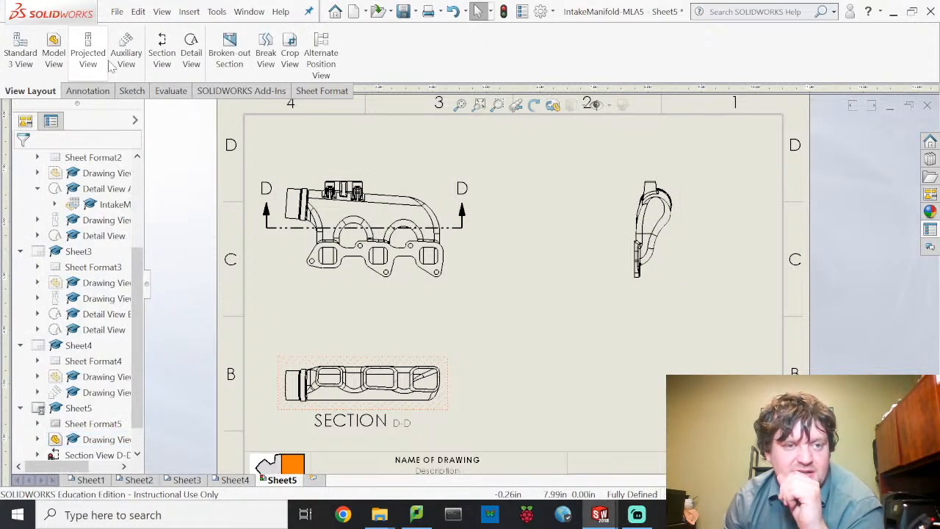
- Cut a vertical section through the side view and place it right of the front view
click(161, 55)
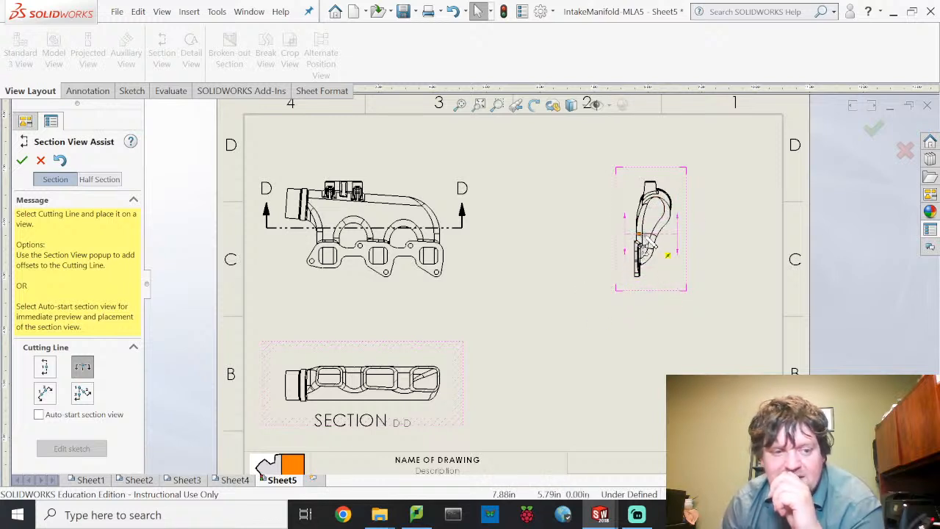
click(44, 369)
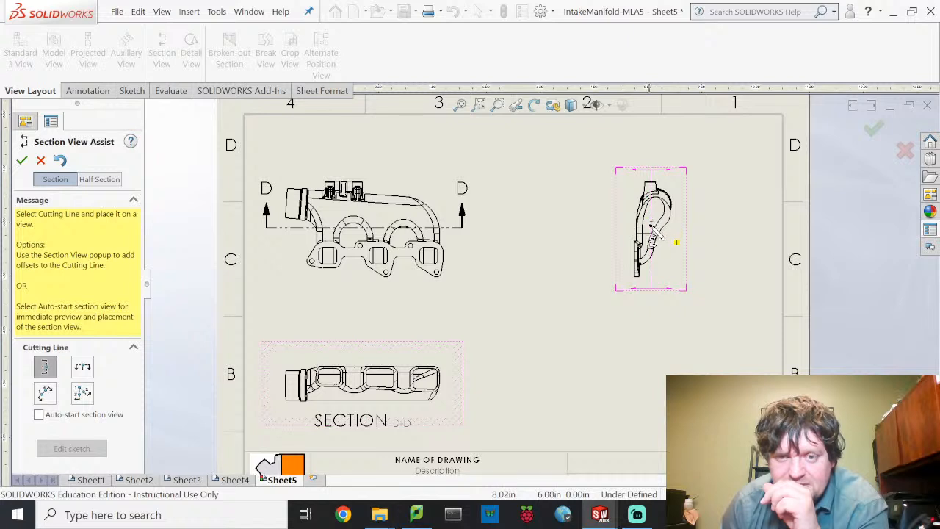
click(652, 233)
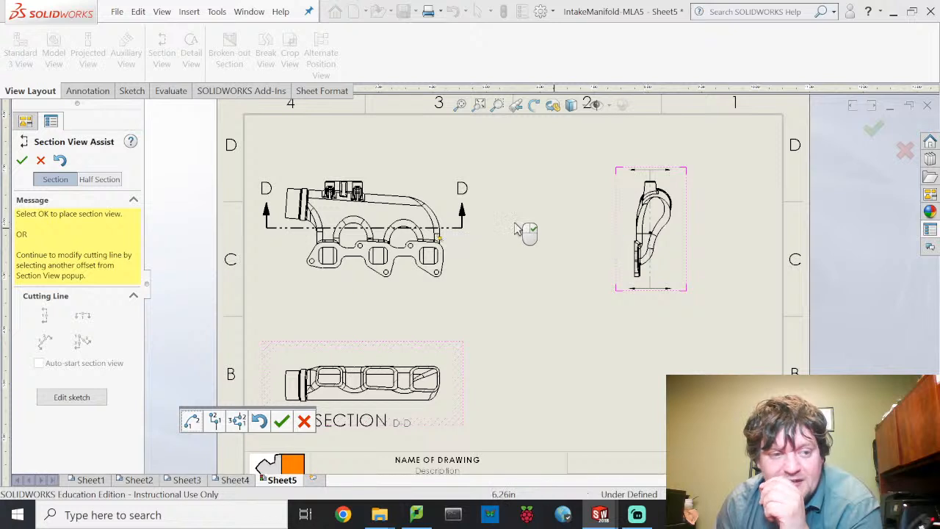
click(23, 159)
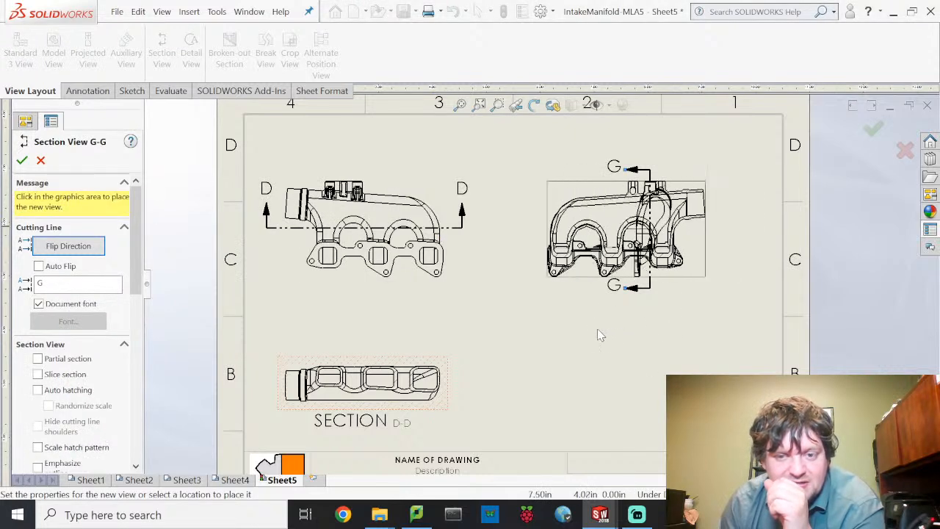
click(558, 308)
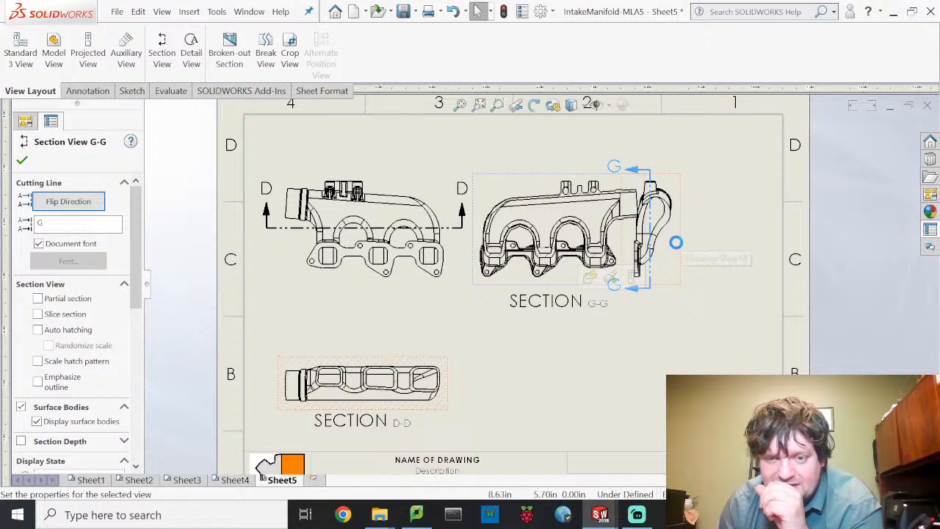
- Move the side view further right and relabel section G-G as E-E
drag(678, 248, 702, 251)
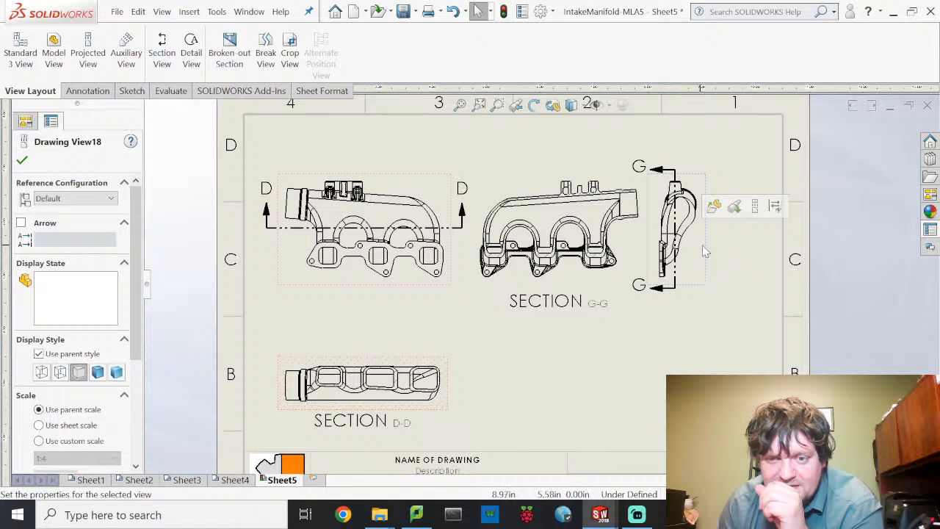
drag(705, 254, 760, 251)
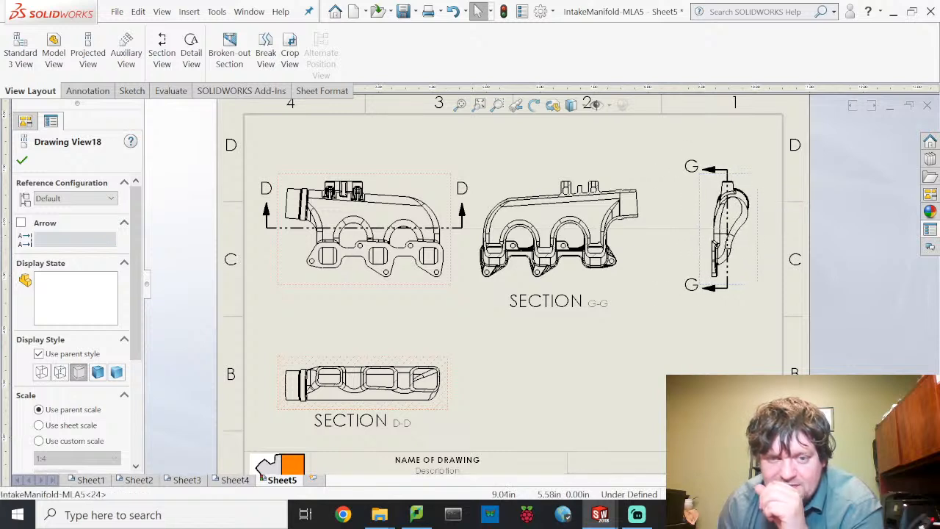
drag(669, 250, 671, 250)
click(670, 248)
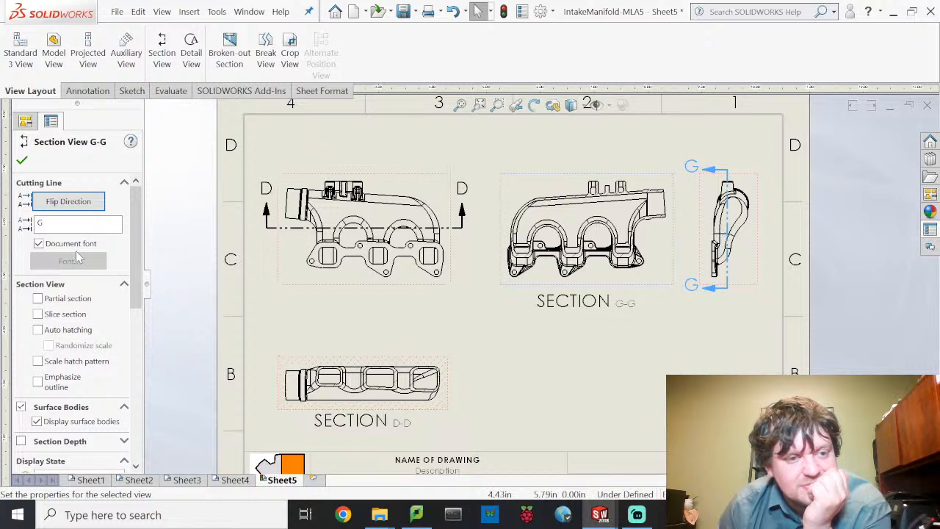
text(E)
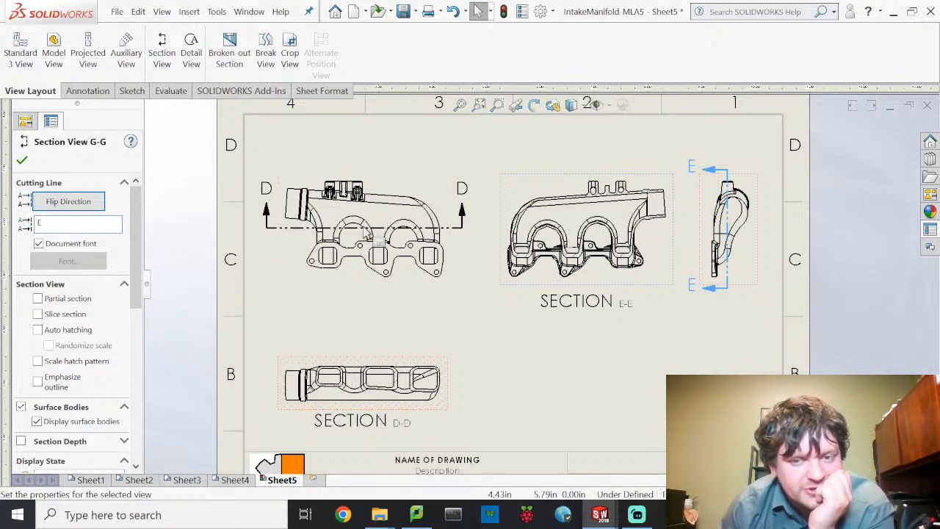
key(Escape)
- Inspect Section E-E and shift it slightly to the right
scroll(593, 216, down, 6)
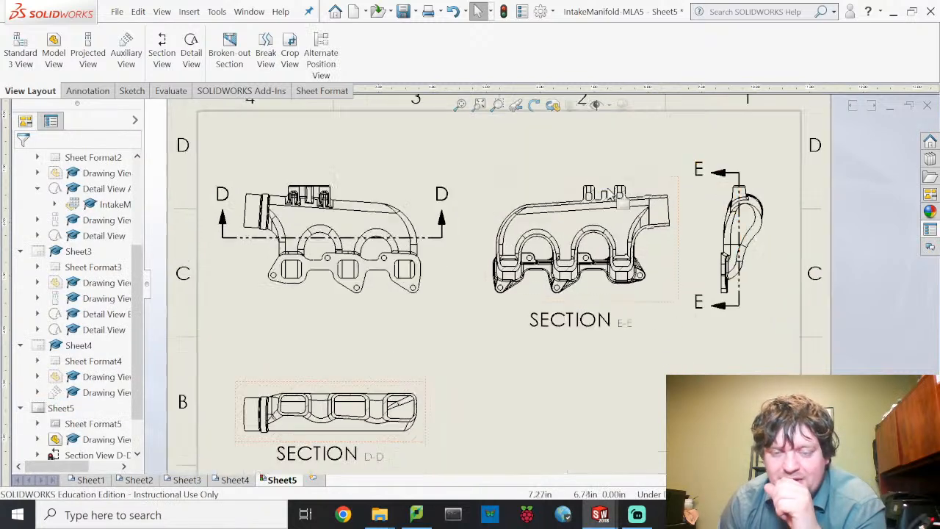
scroll(604, 282, down, 2)
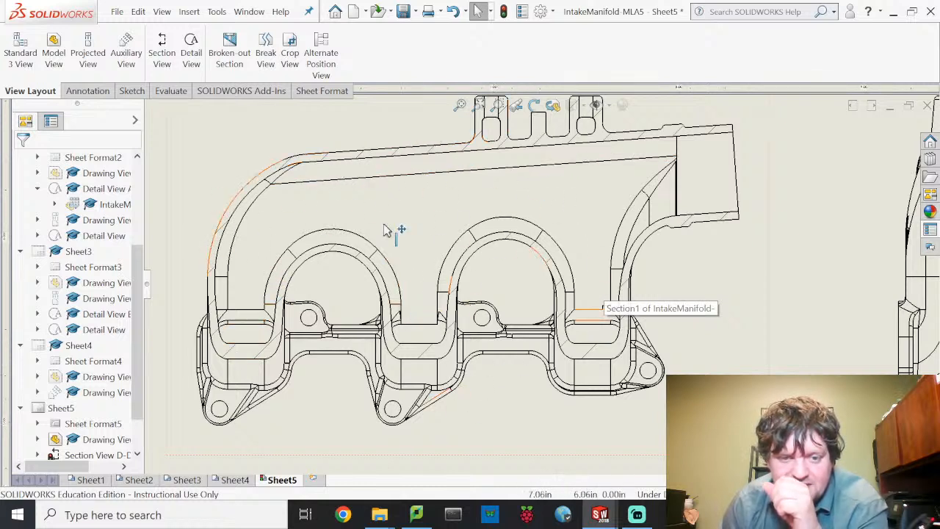
scroll(661, 268, up, 5)
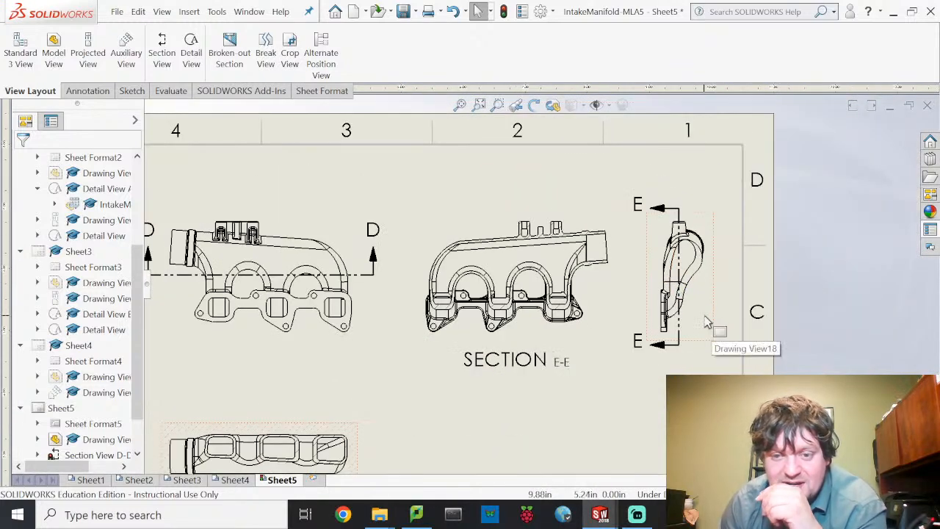
click(677, 351)
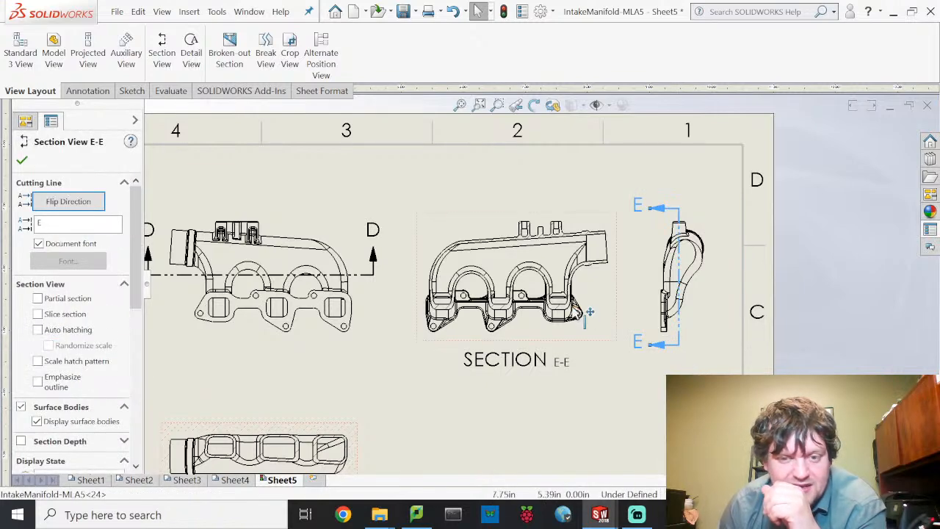
mouse_move(568, 345)
mouse_down()
mouse_move(895, 354)
mouse_move(556, 343)
mouse_up()
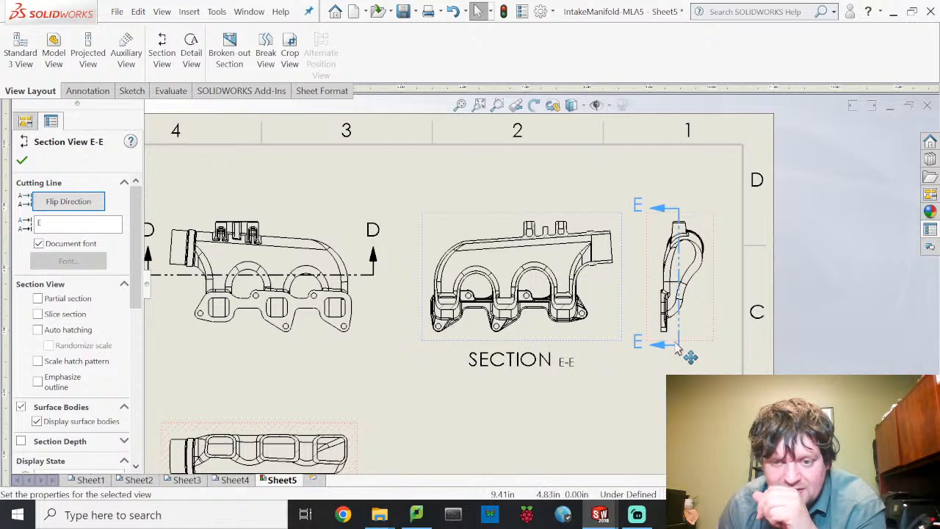
- Flip Section E-E's viewing direction to compare, then restore the original direction
scroll(81, 331, down, 5)
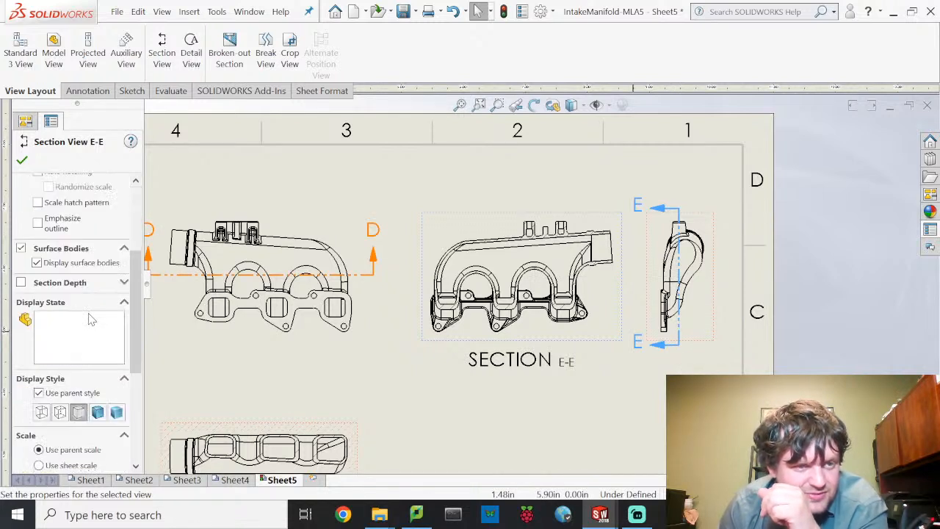
scroll(65, 273, up, 5)
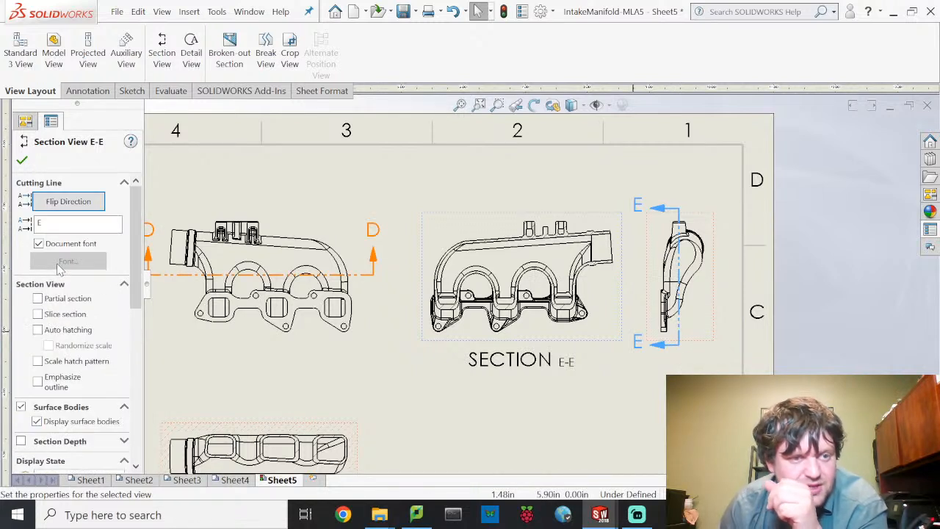
click(87, 204)
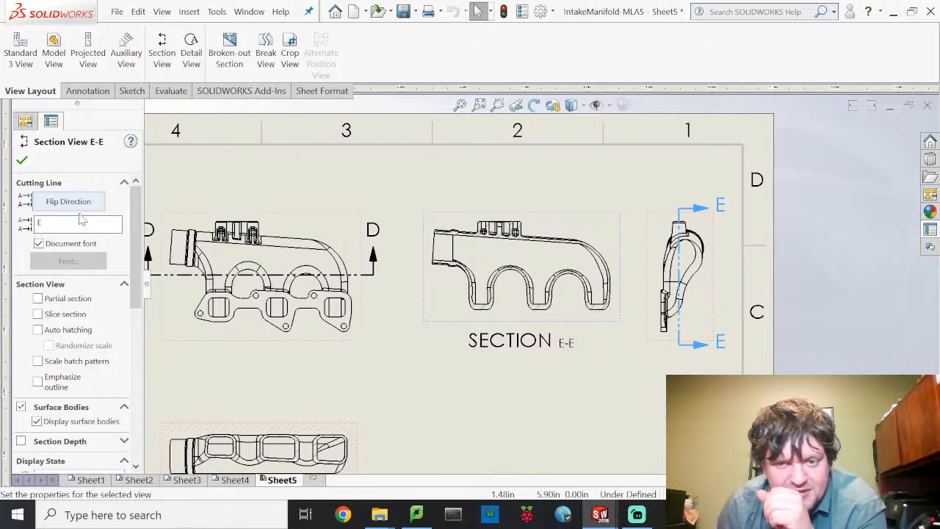
click(100, 203)
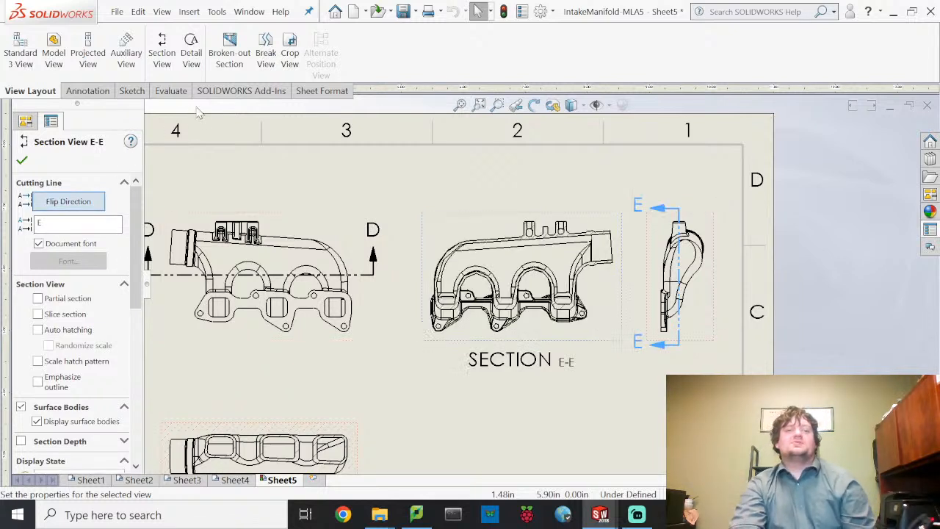
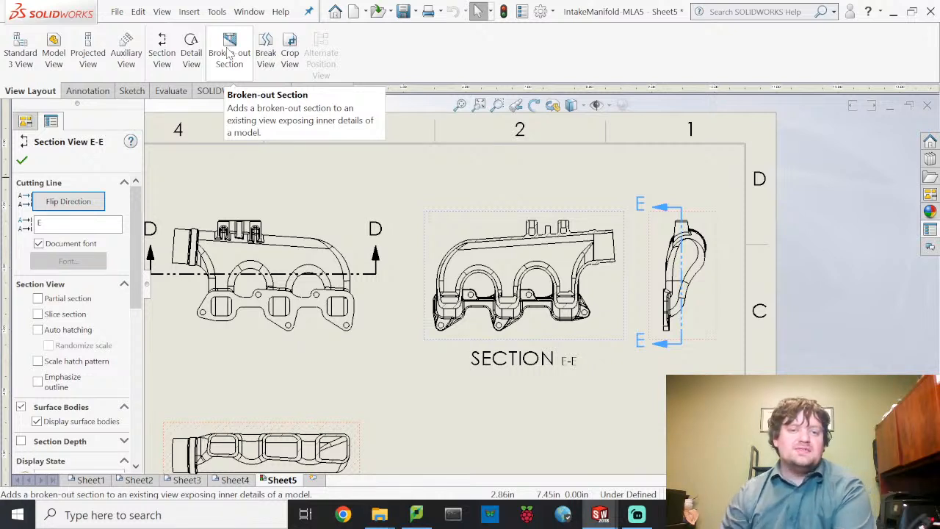
- Close the Section View E-E properties and fit all of Sheet5 on screen
click(100, 93)
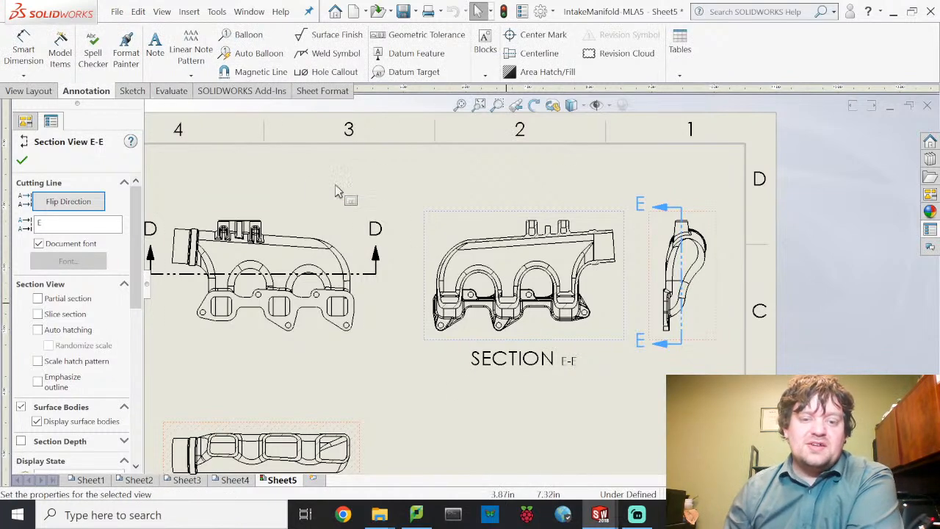
scroll(419, 257, down, 1)
scroll(427, 299, up, 4)
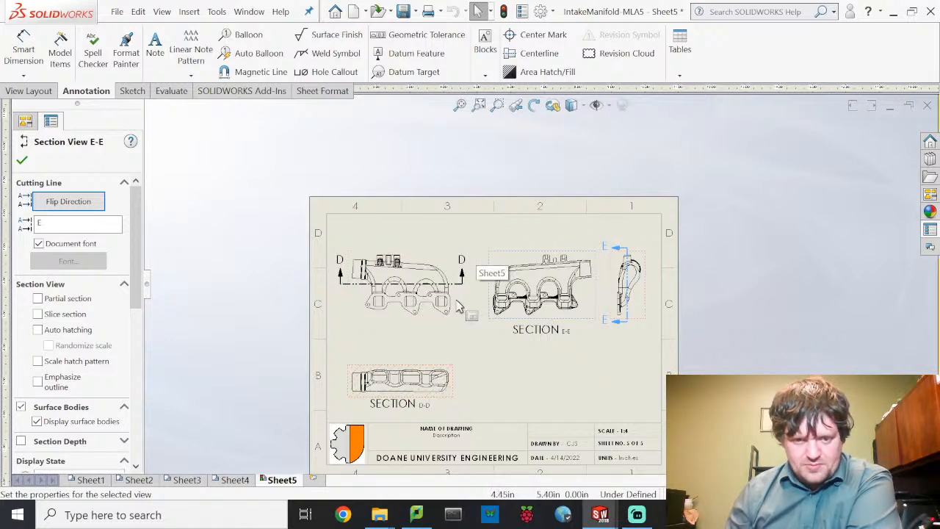
middle_drag(456, 307, 446, 303)
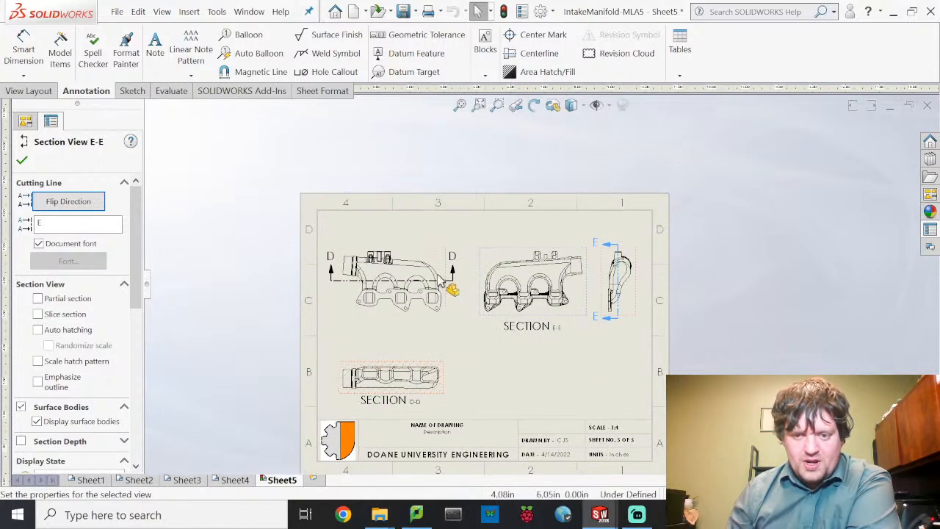
click(453, 425)
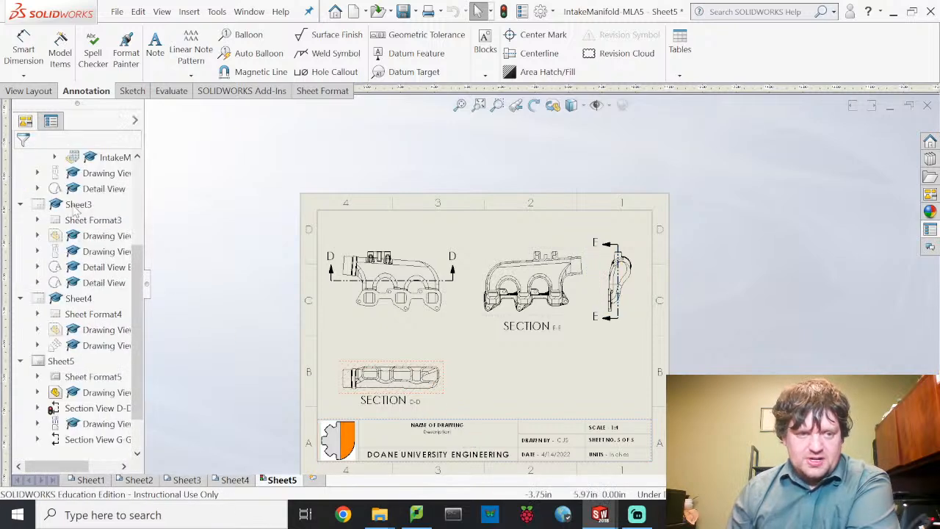
scroll(76, 212, up, 1)
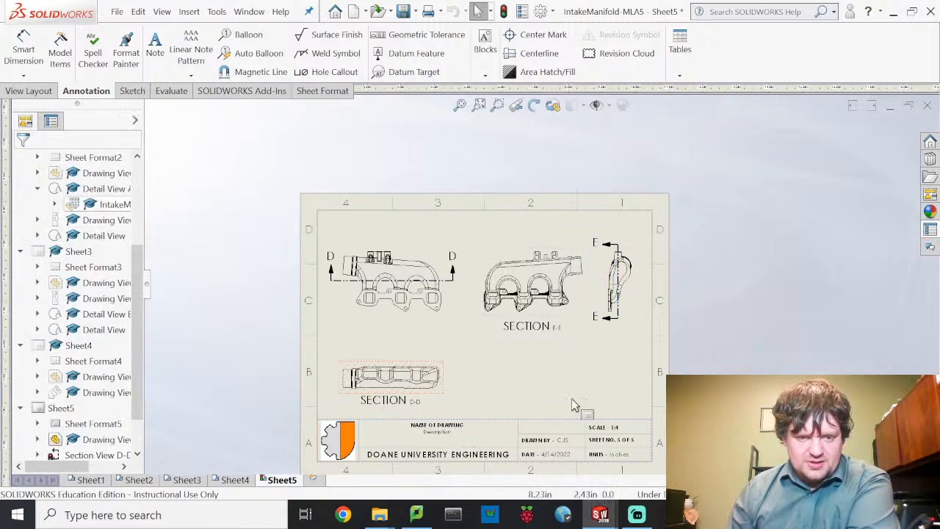
- Enter 'Detailed Inside View' as the title in Sheet5's title block
double_click(458, 429)
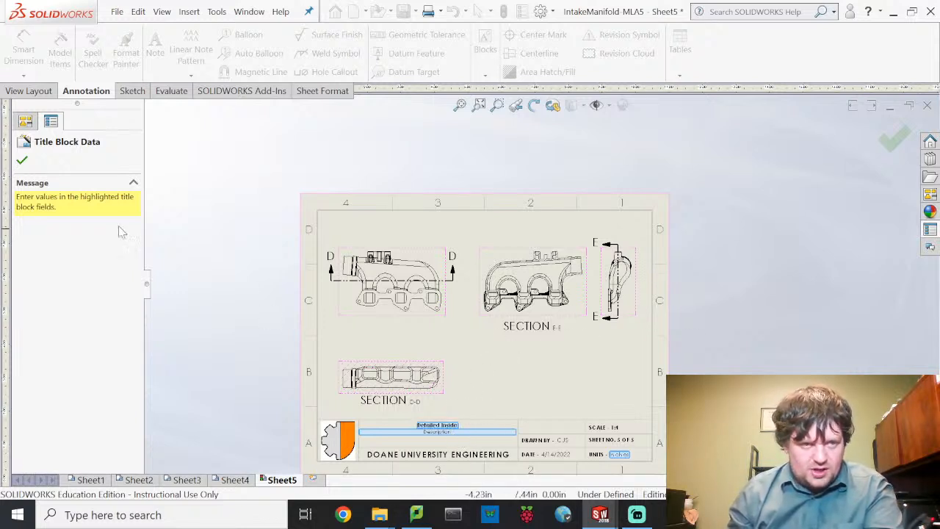
click(22, 161)
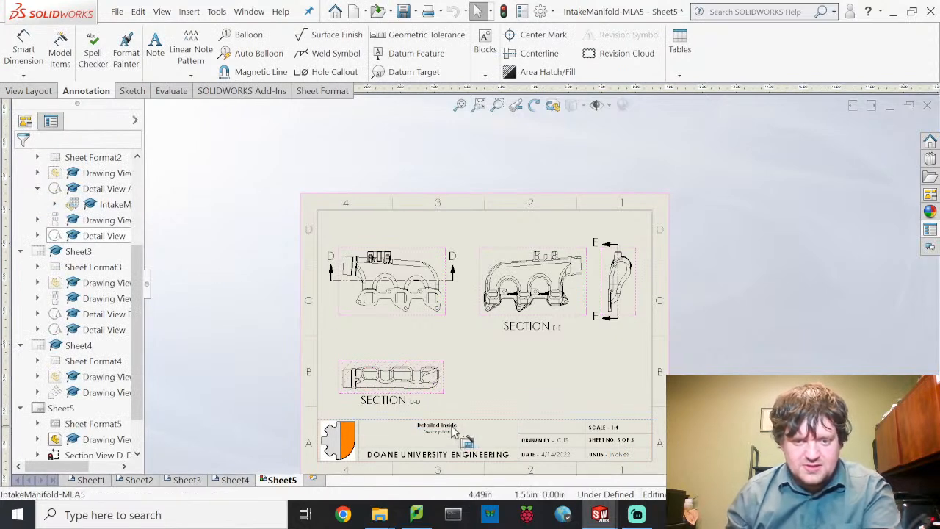
double_click(454, 434)
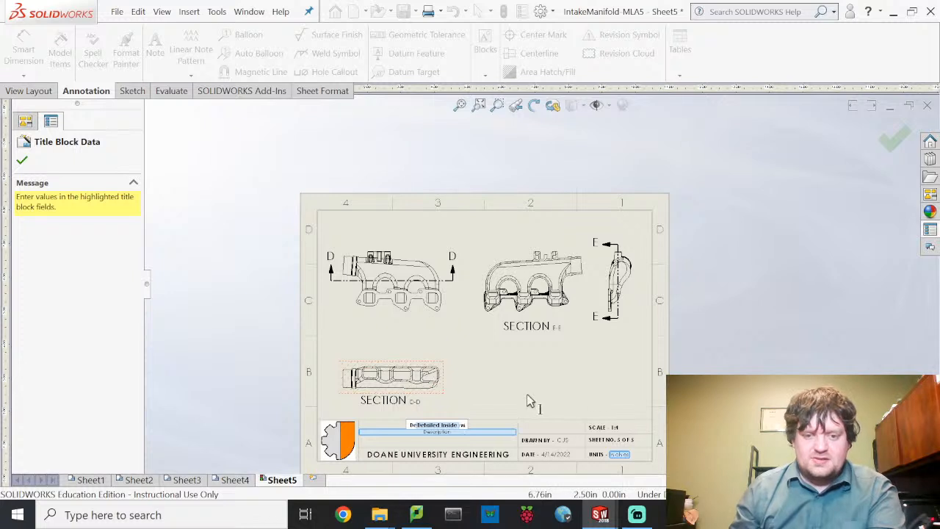
click(439, 430)
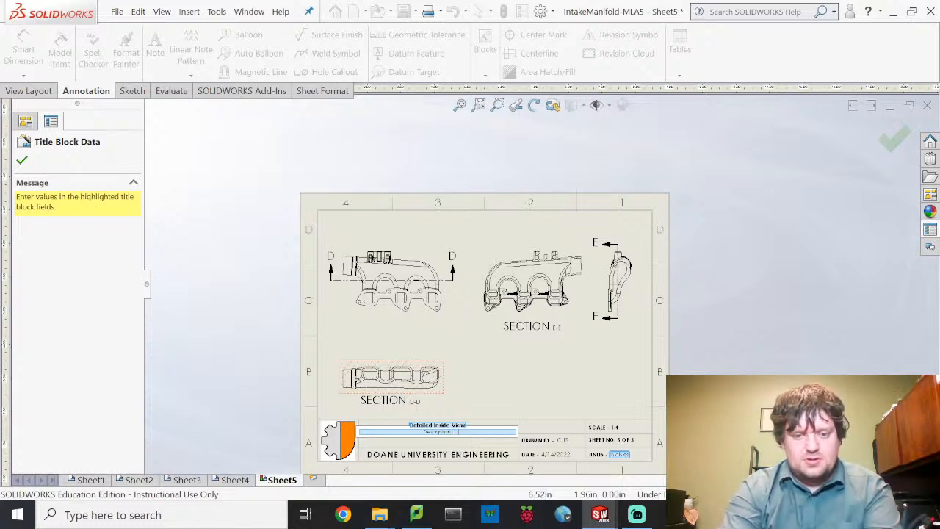
- Add the description 'Manifold Interior', fix the typo, and confirm the title block
text(Manifold Intake)
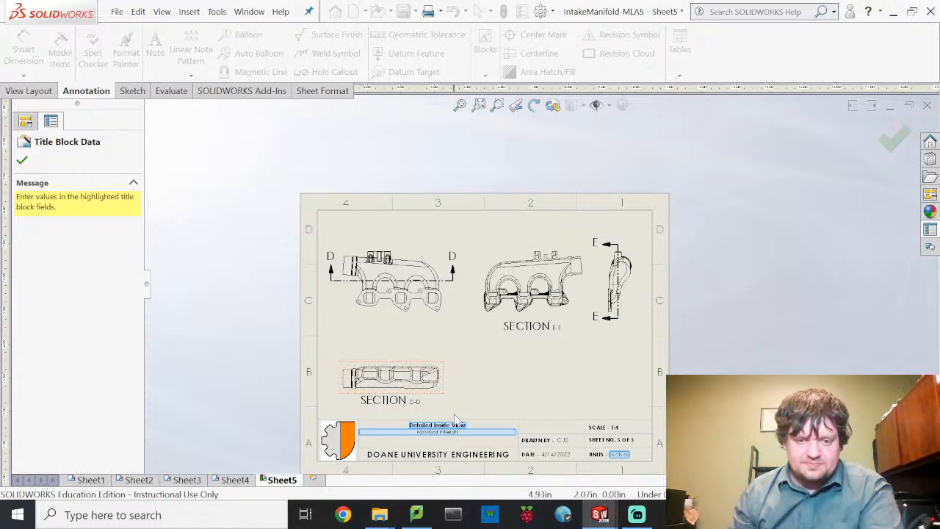
scroll(433, 437, down, 5)
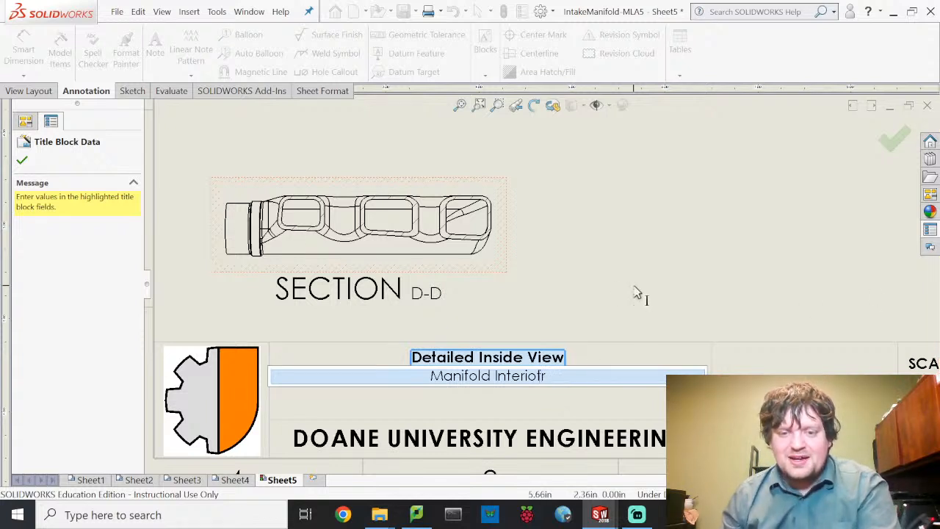
key(BackSpace)
key(BackSpace)
text(r)
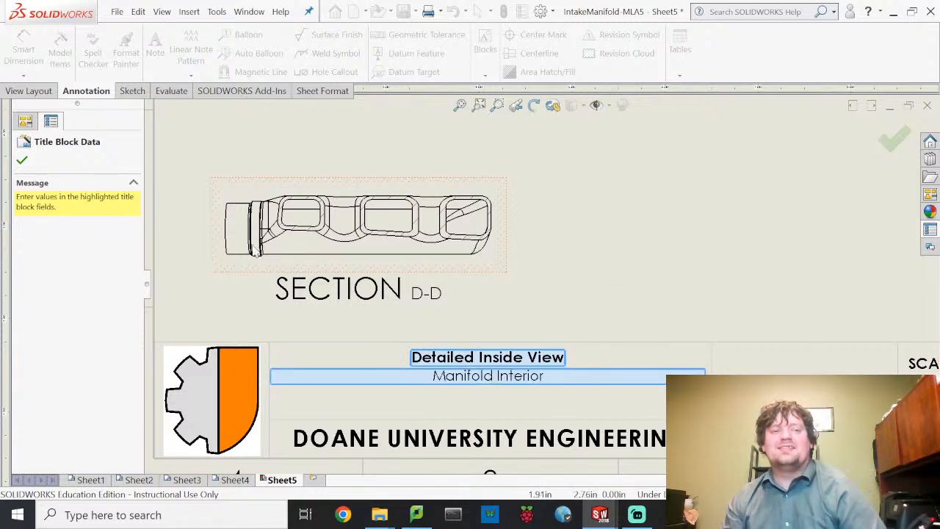
click(22, 161)
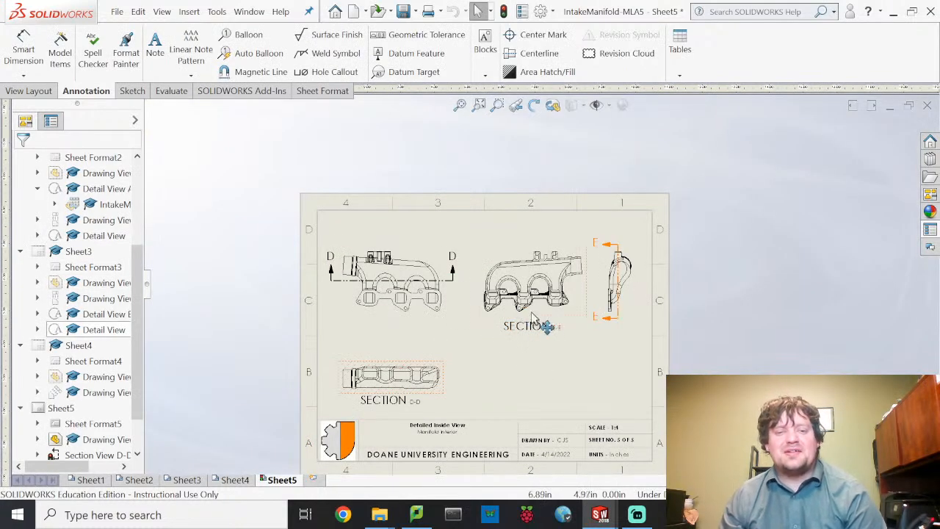
- Look through Sheet1, Sheet2, Sheet3 and Sheet4 in turn
click(91, 479)
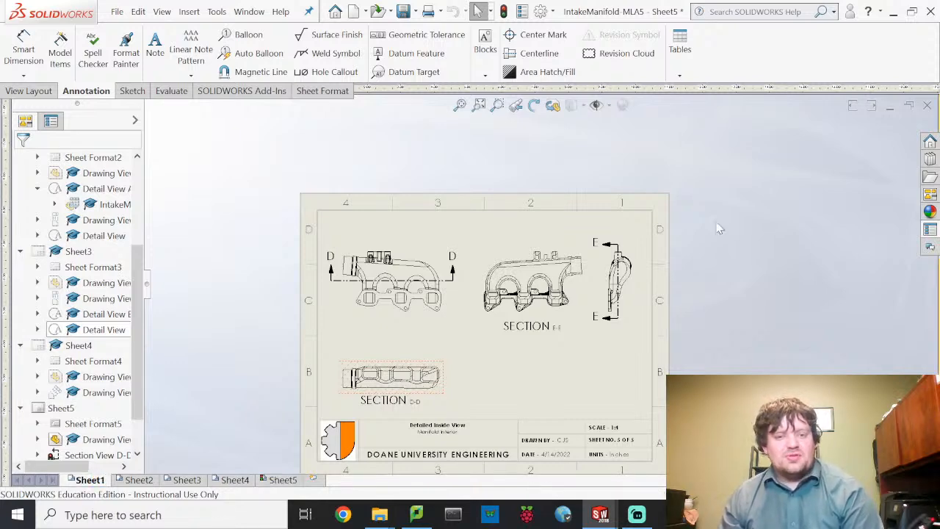
scroll(483, 248, down, 1)
scroll(486, 254, up, 4)
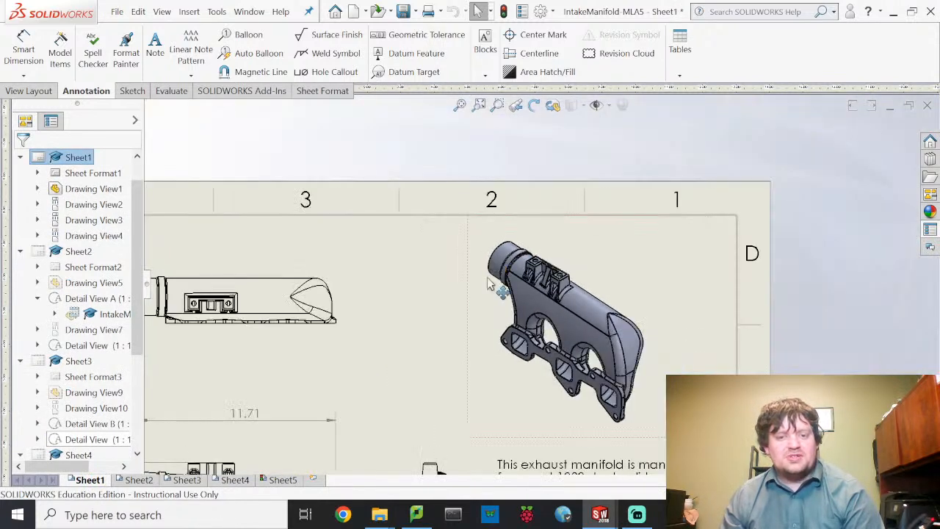
scroll(489, 286, up, 3)
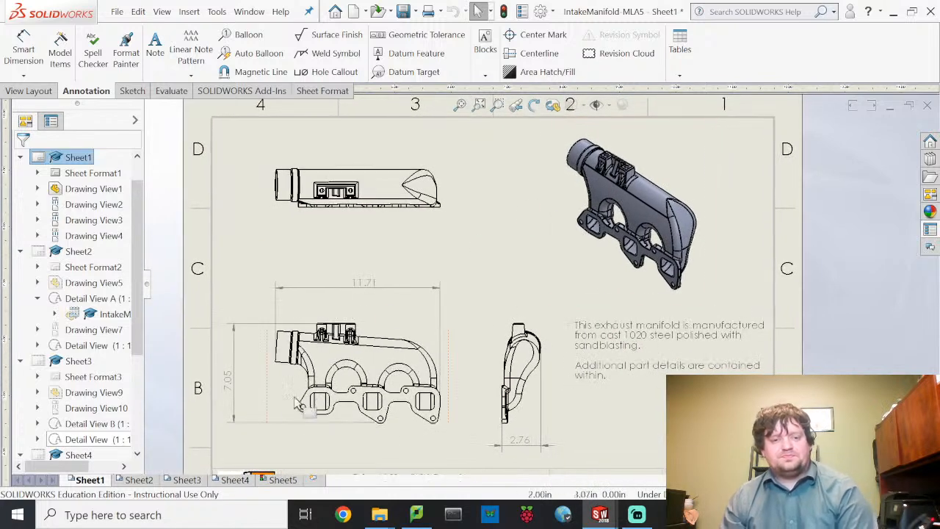
click(133, 481)
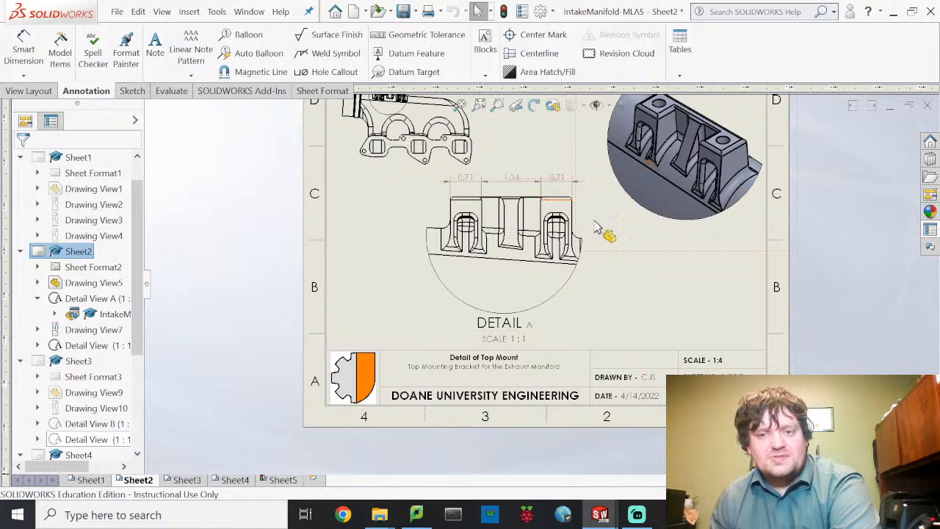
click(190, 480)
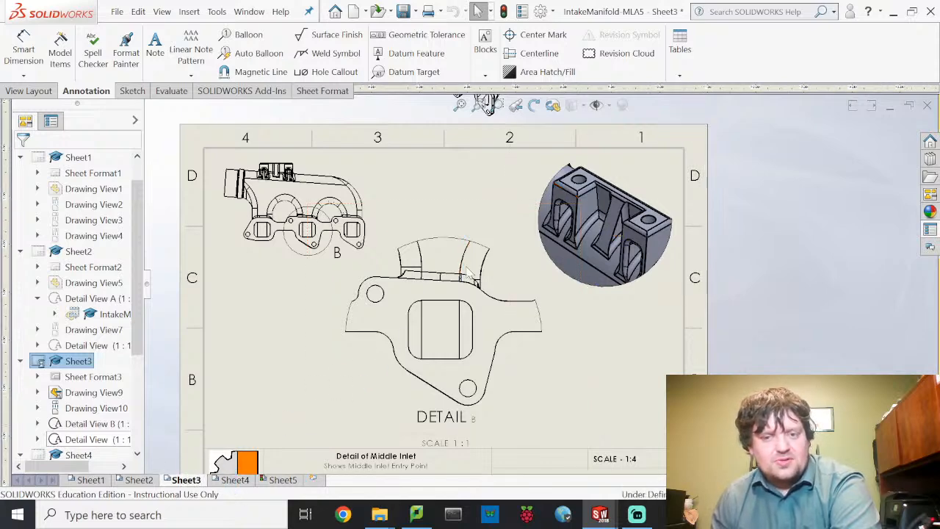
click(235, 479)
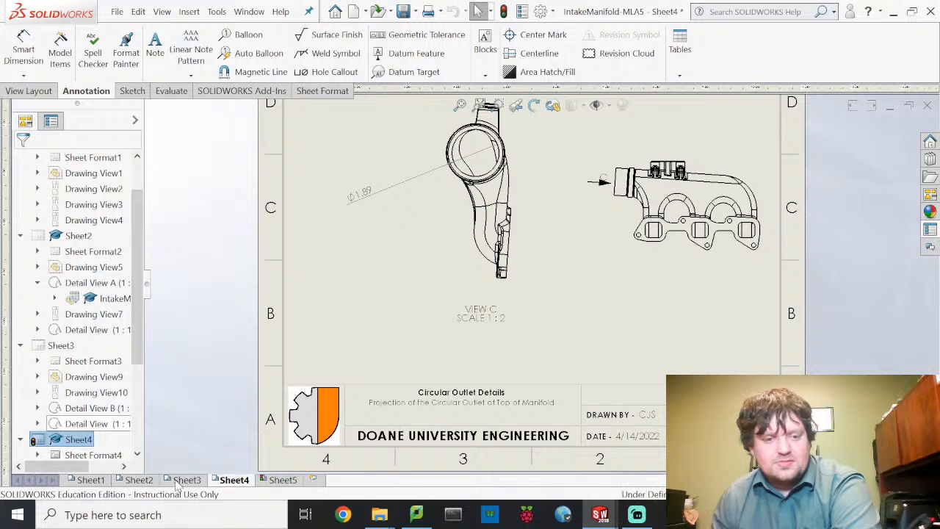
- Return to Sheet3 and bring the isometric manifold view above the sheet into view
click(182, 481)
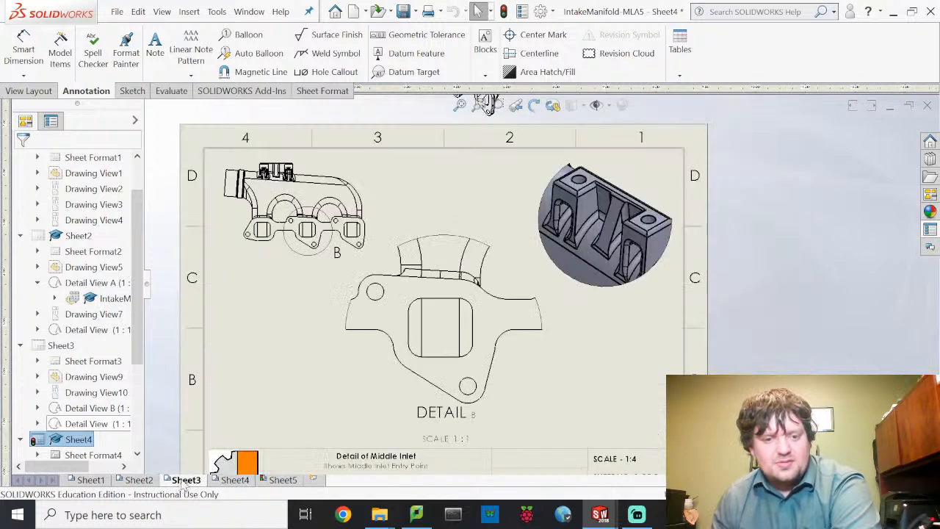
mouse_move(474, 222)
middle_down()
mouse_move(498, 398)
mouse_move(501, 383)
middle_up()
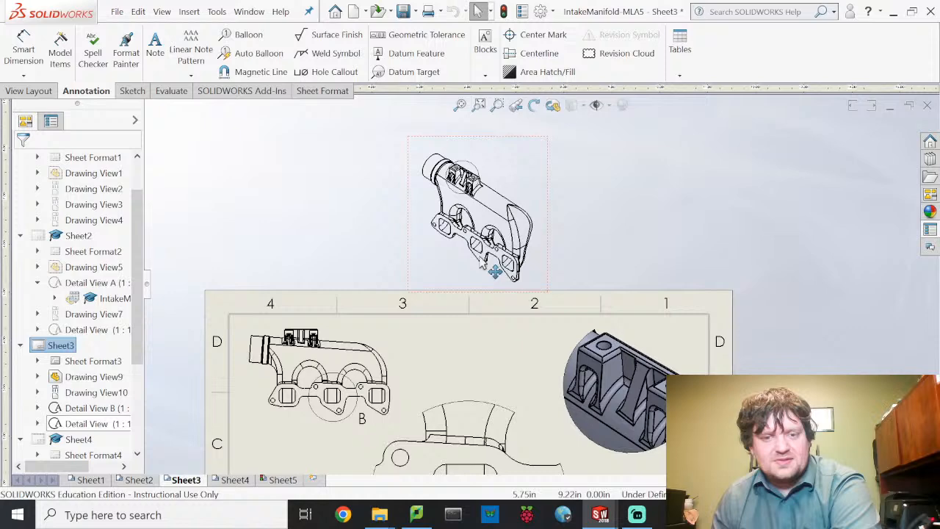
drag(478, 172, 496, 196)
- Move the isometric Drawing View10 up and to the right
click(474, 185)
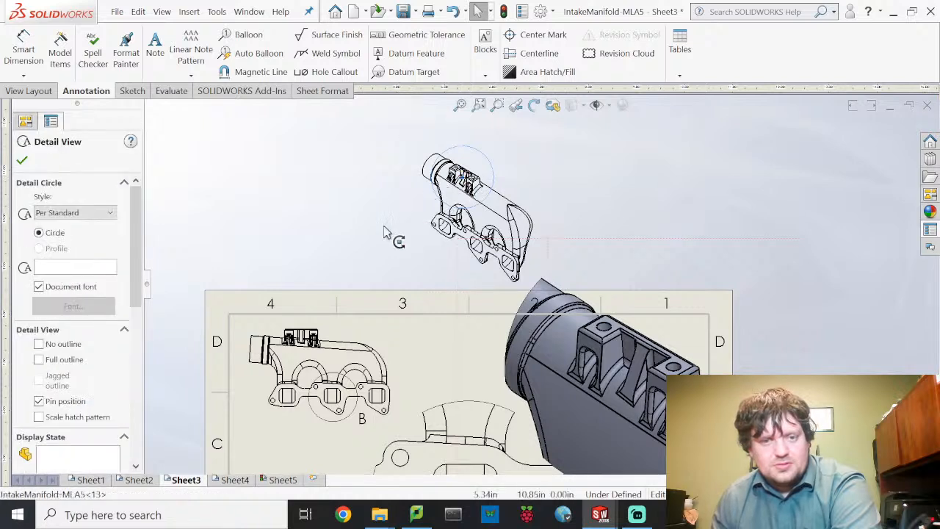
click(461, 177)
click(461, 177)
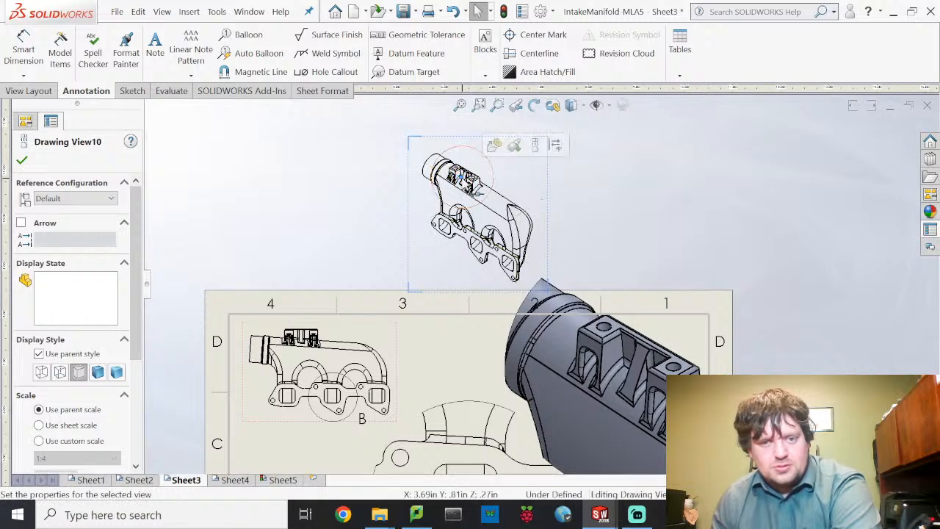
mouse_move(461, 177)
mouse_down()
mouse_move(462, 187)
mouse_move(476, 156)
mouse_up()
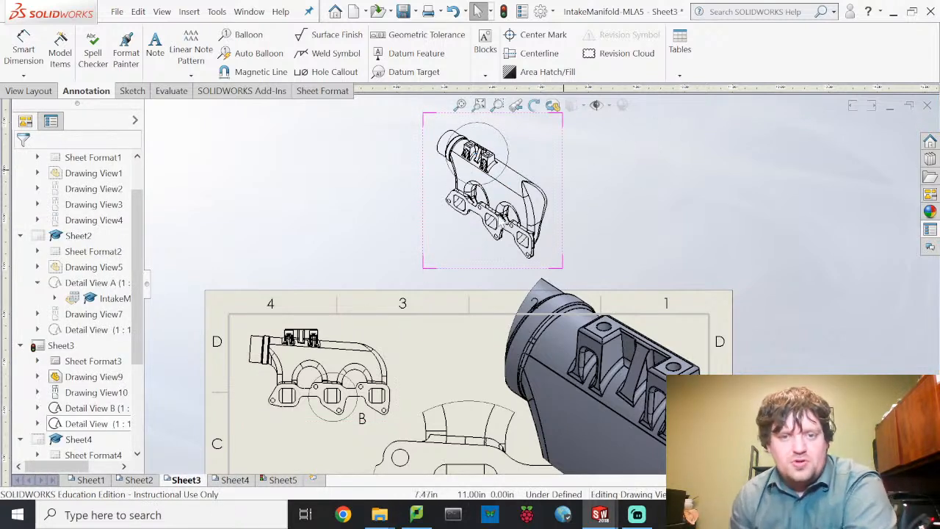
- Delete detail circle C together with its detail view
click(440, 185)
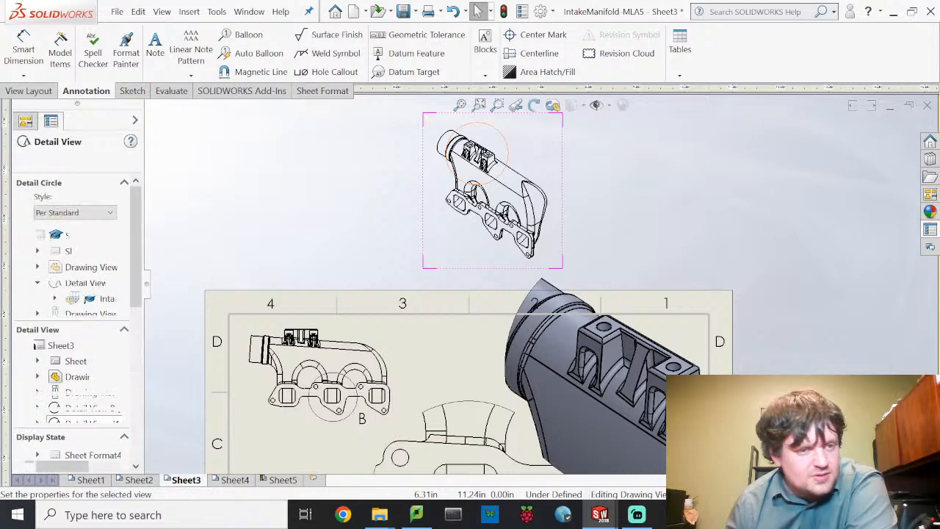
scroll(71, 298, down, 4)
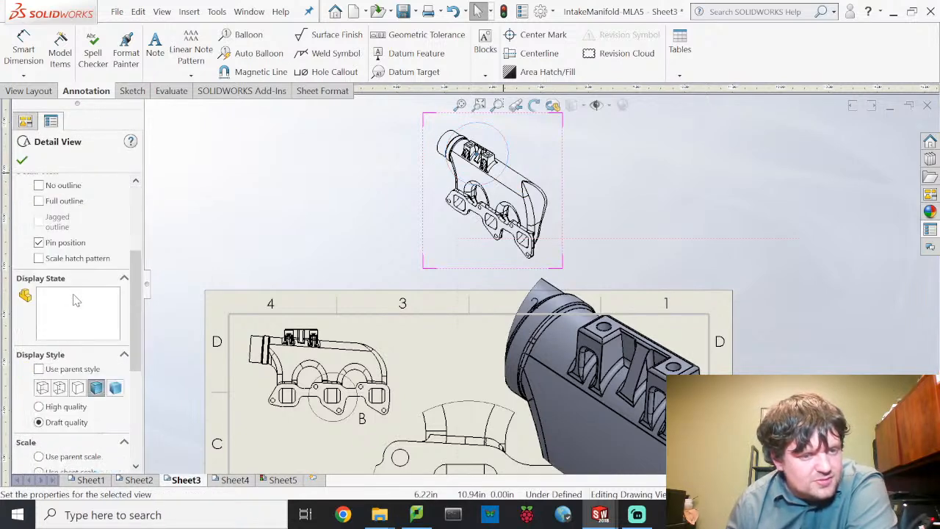
drag(134, 318, 134, 220)
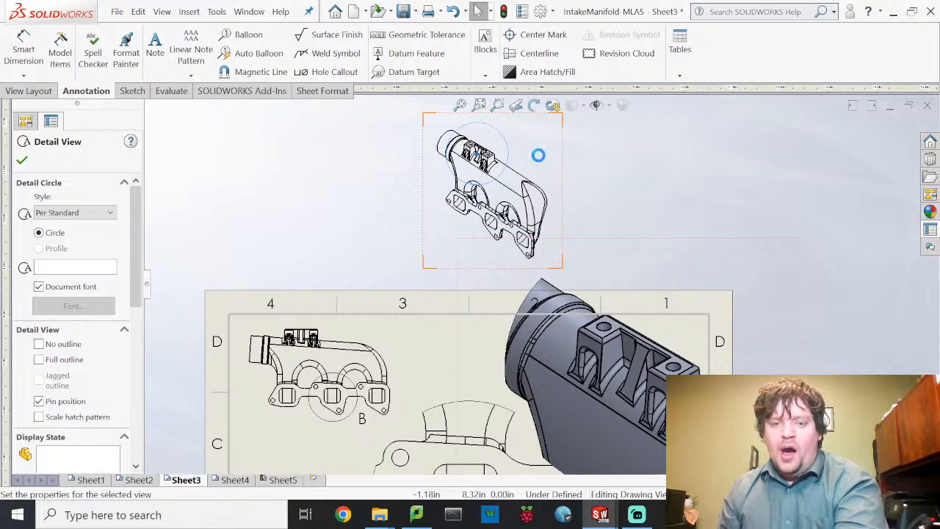
key(Delete)
click(573, 200)
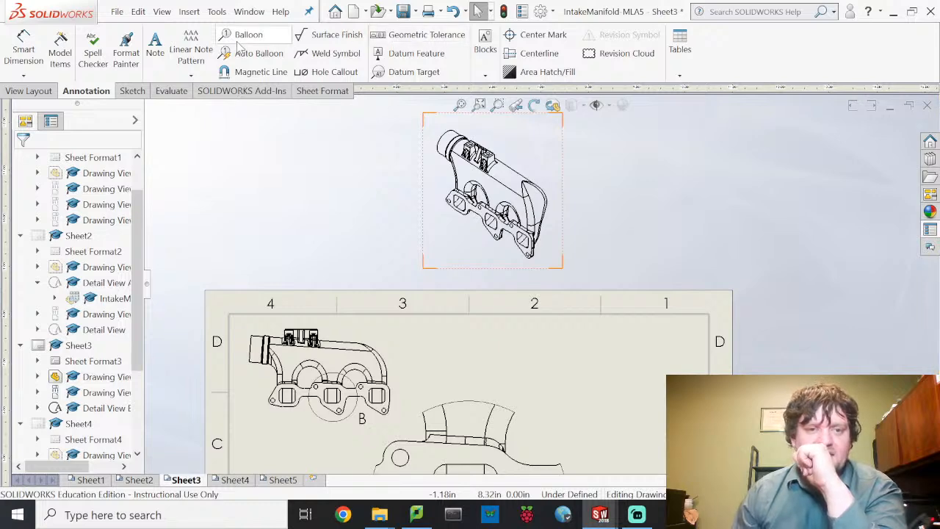
- Draw a detail circle on the isometric view and place Detail View H on the sheet
click(33, 91)
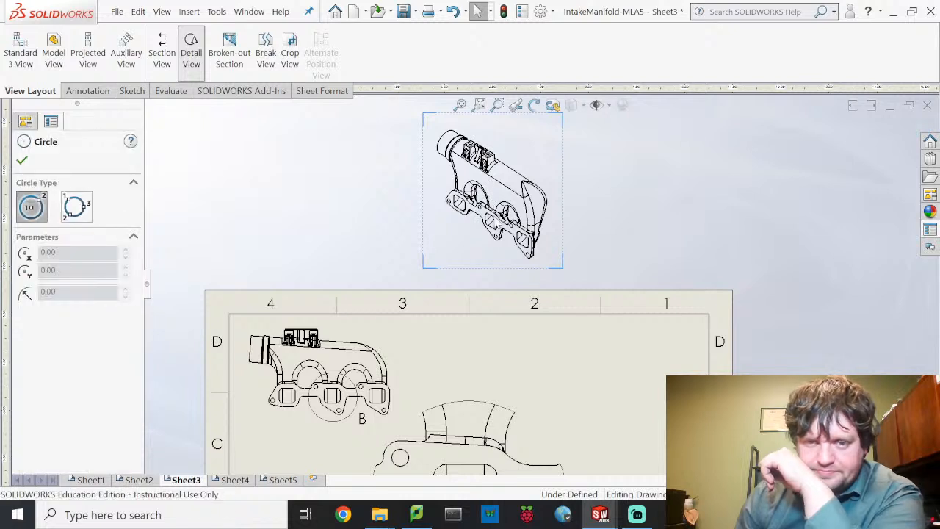
click(492, 220)
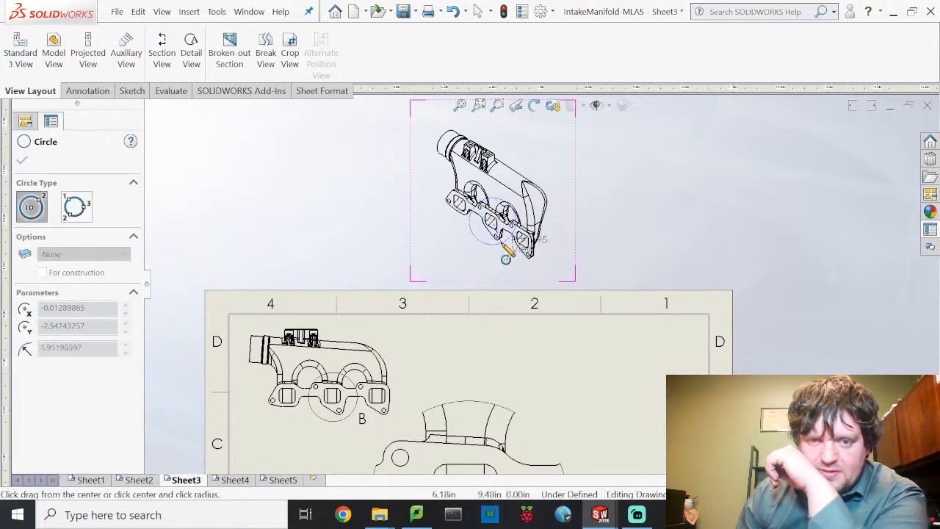
click(506, 257)
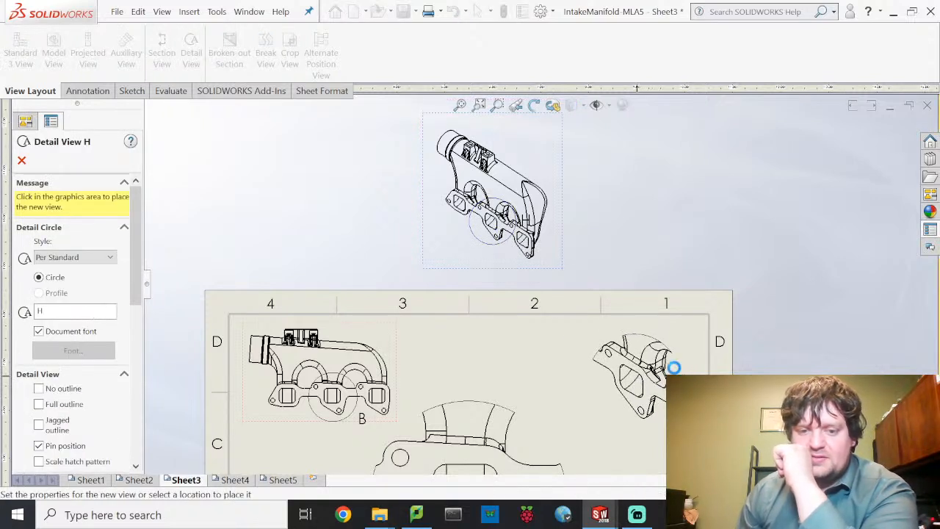
click(673, 367)
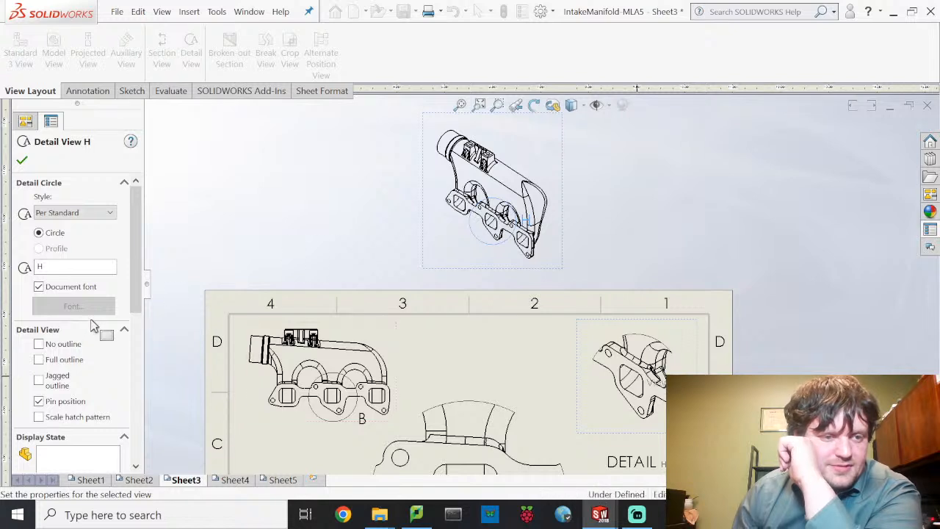
- Set Detail View H to a custom 1:1 scale and move it fully onto the sheet
scroll(96, 367, down, 5)
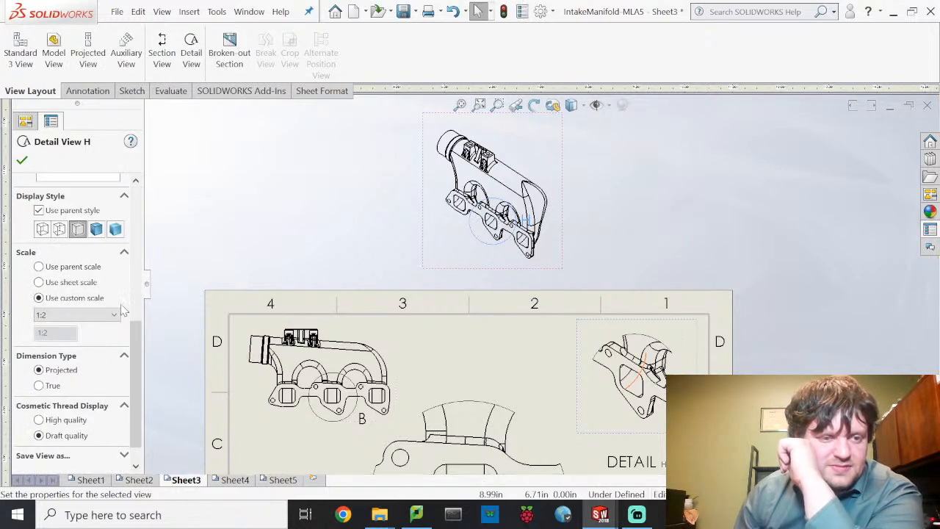
click(61, 316)
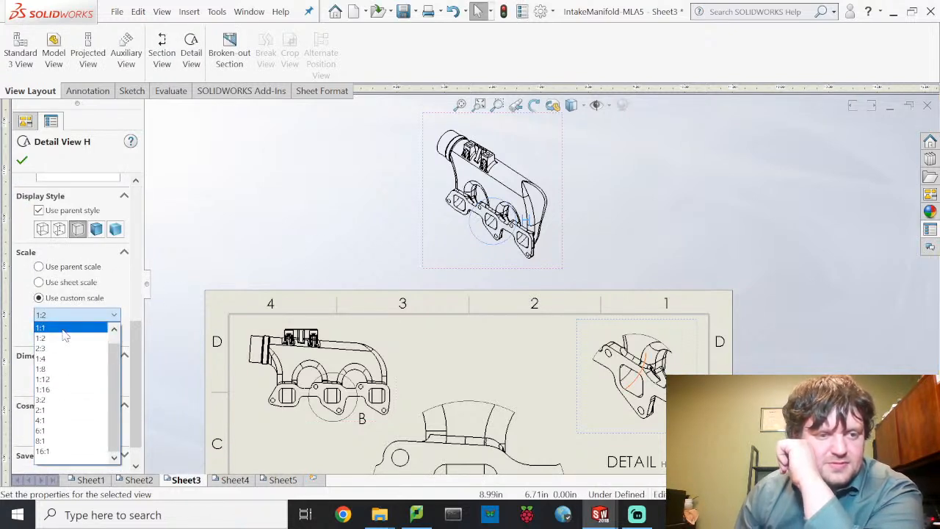
click(63, 329)
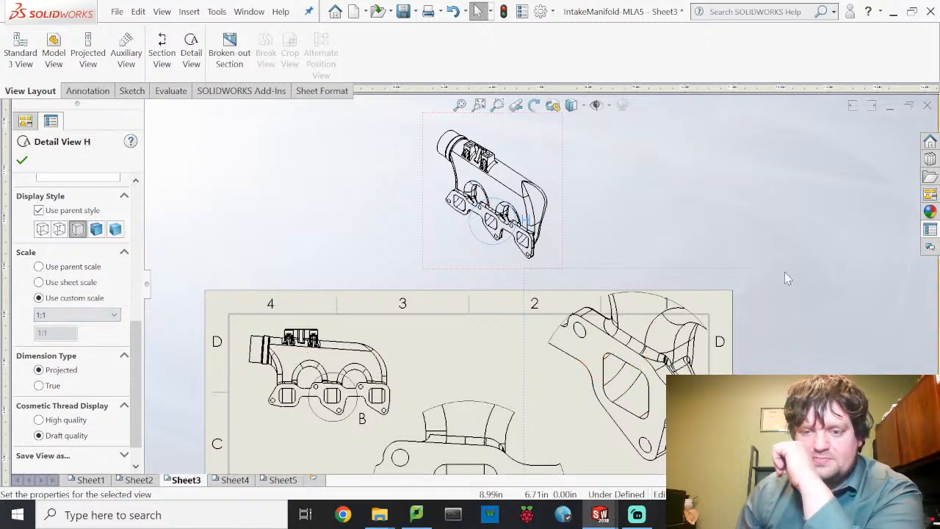
middle_drag(785, 271, 806, 199)
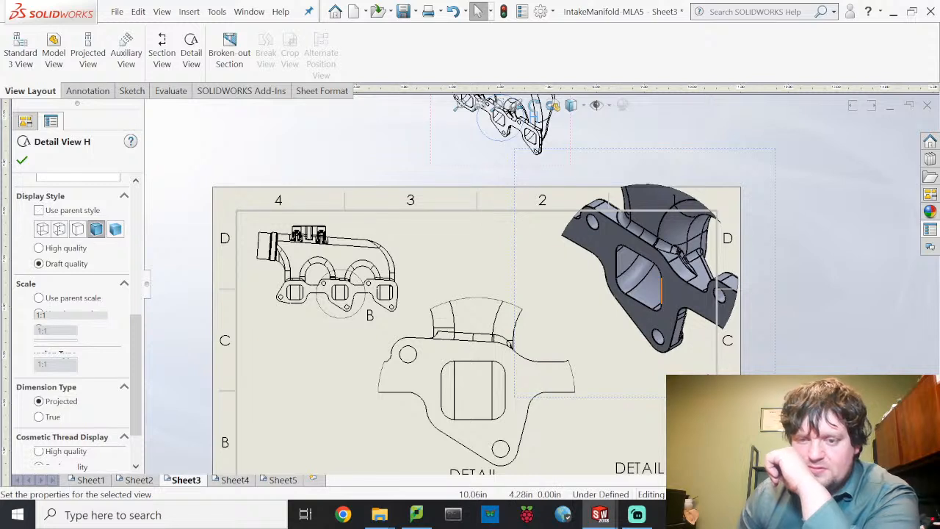
mouse_move(690, 398)
mouse_down()
mouse_move(657, 427)
mouse_move(667, 430)
mouse_up()
click(769, 339)
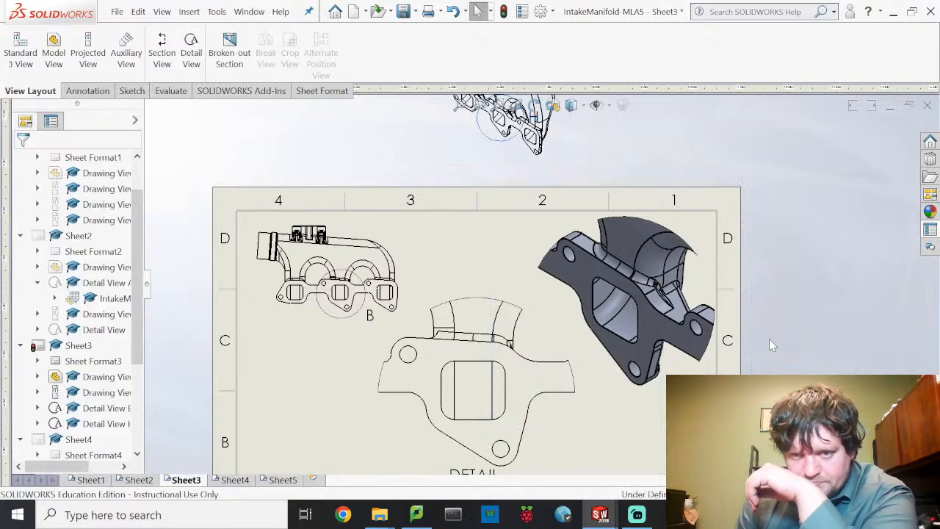
- Delete the DETAIL H scale label beneath the new view
middle_drag(798, 376, 800, 323)
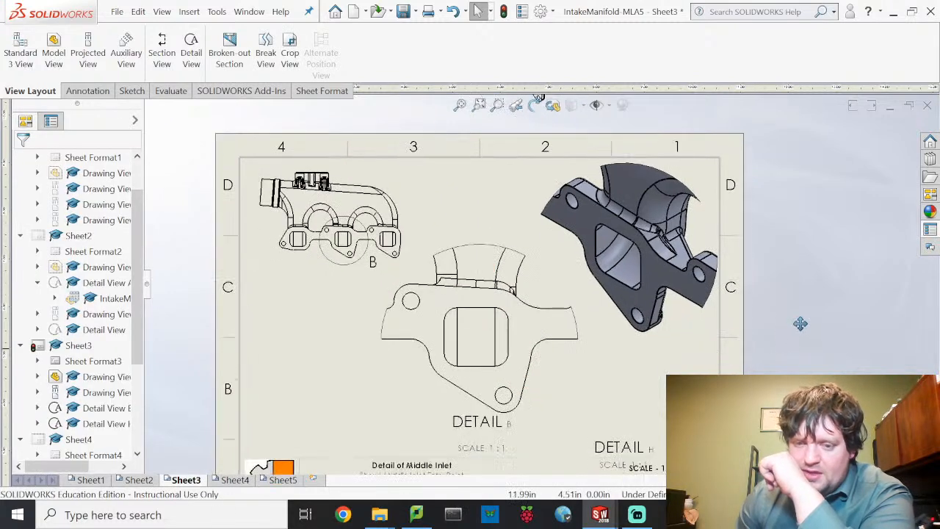
click(646, 453)
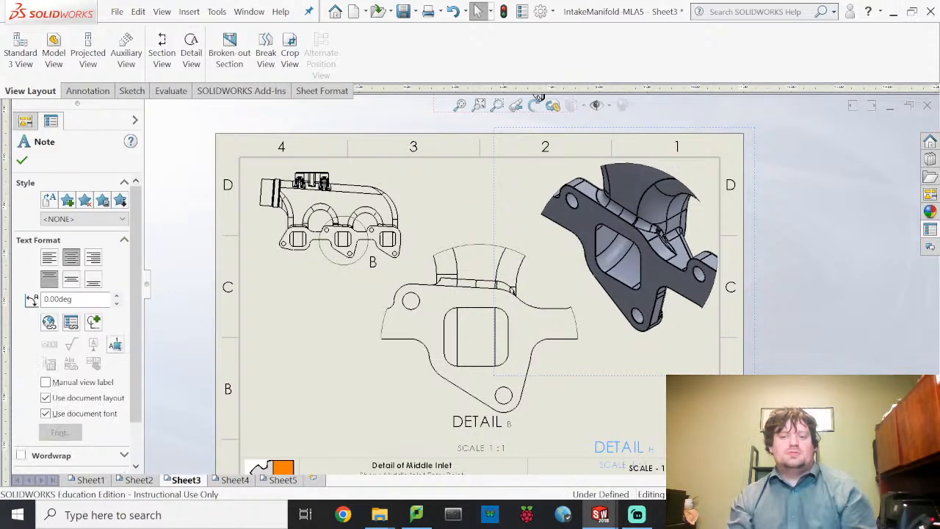
key(Delete)
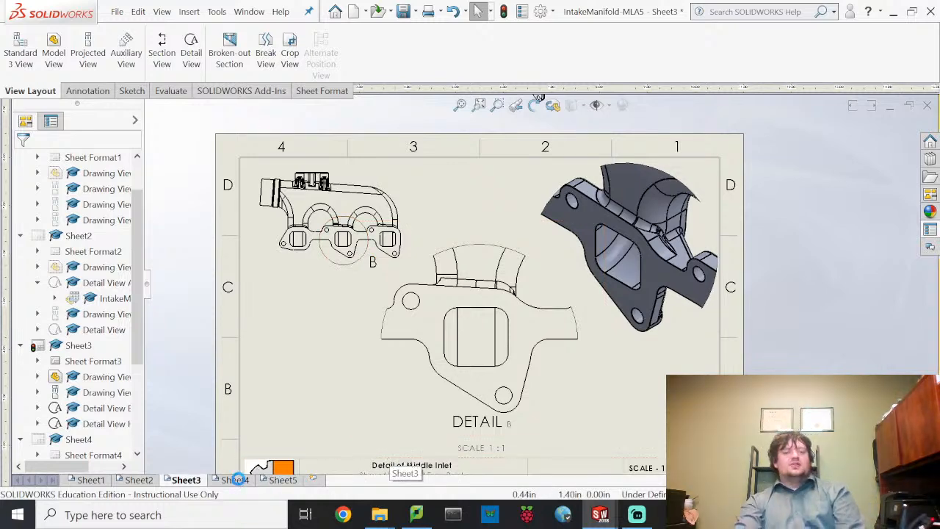
- Look over Sheet4, then return to Sheet5
click(235, 480)
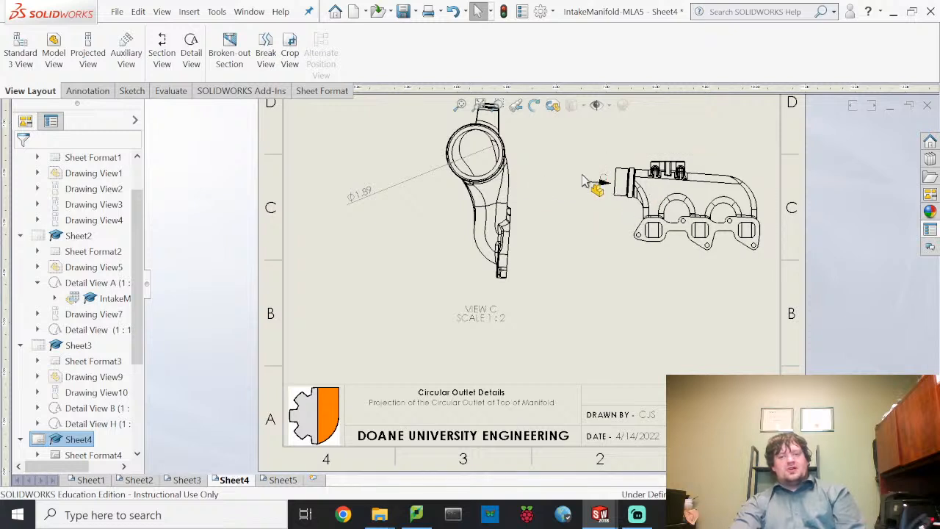
click(283, 480)
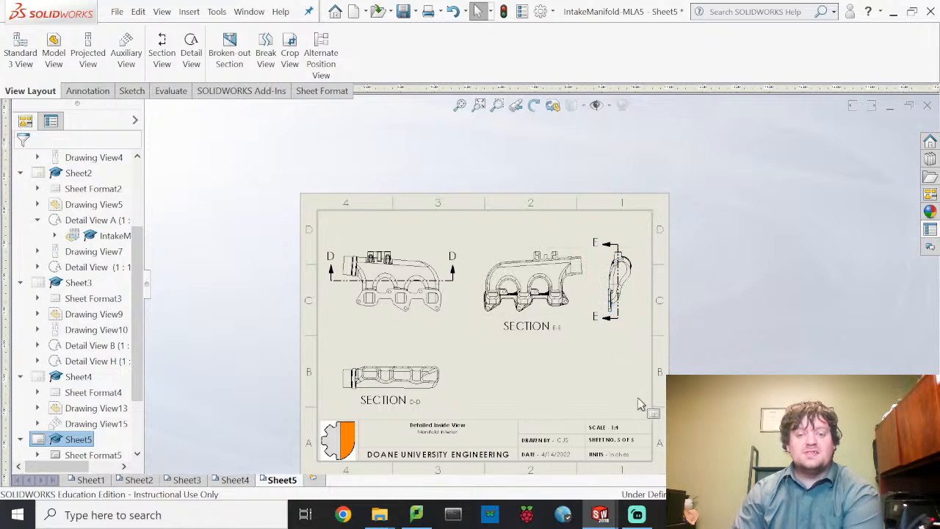
click(117, 13)
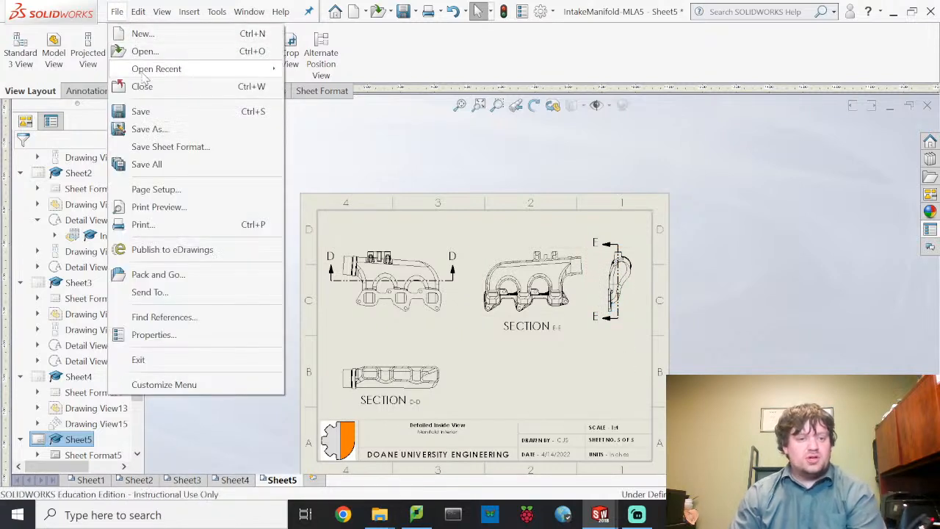
click(188, 229)
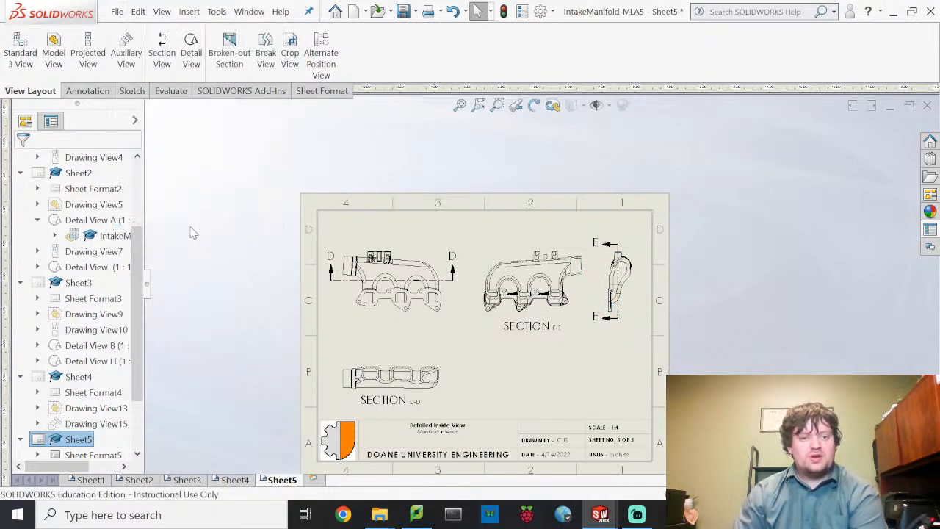
click(487, 109)
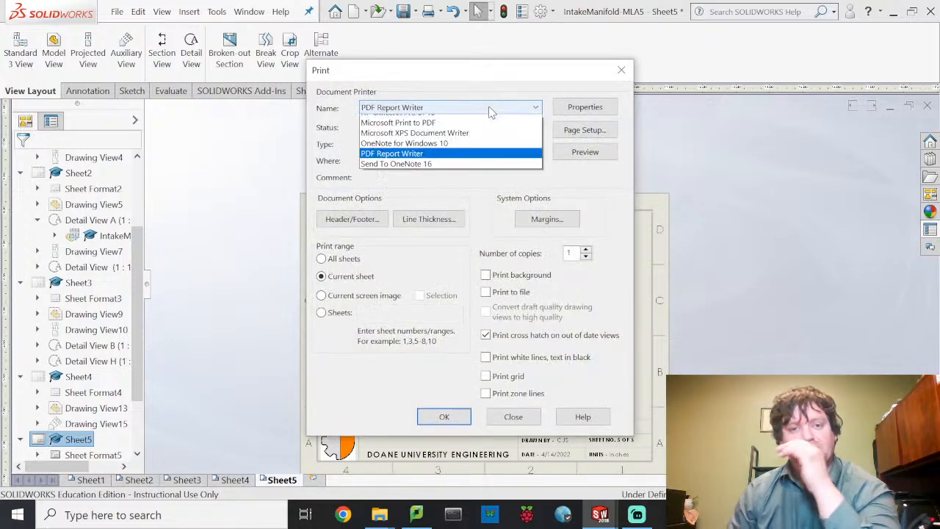
click(484, 151)
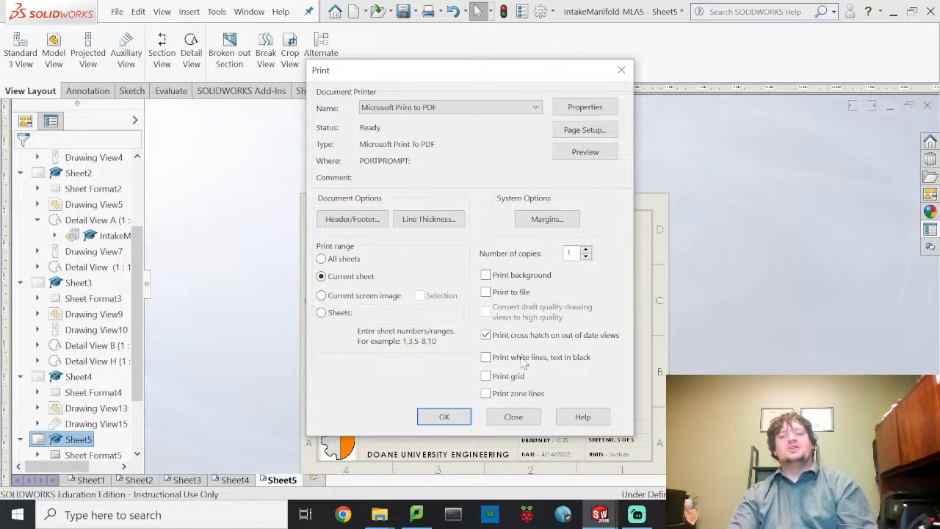
click(463, 418)
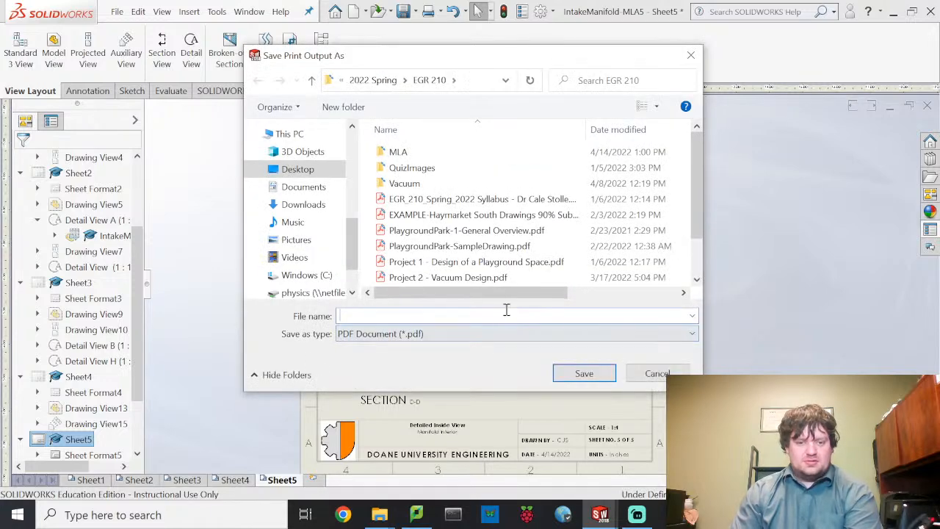
click(418, 153)
double_click(419, 152)
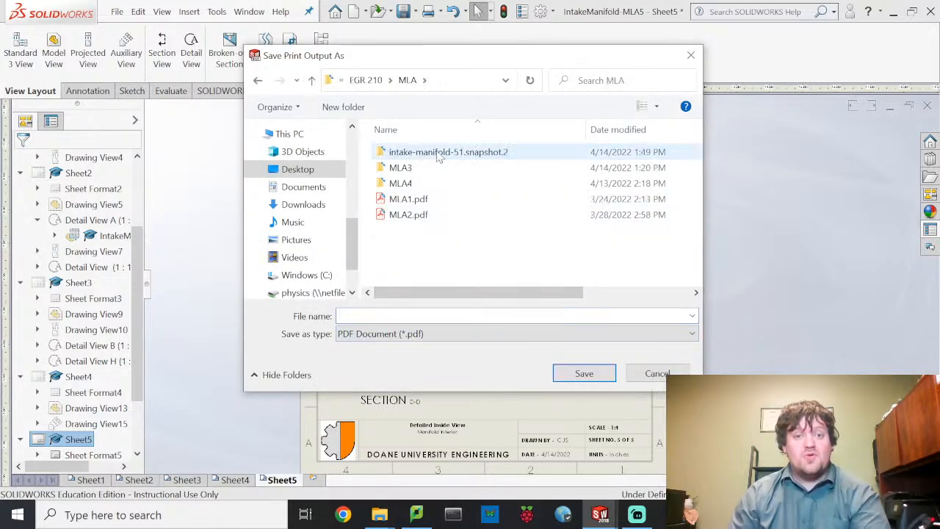
click(477, 316)
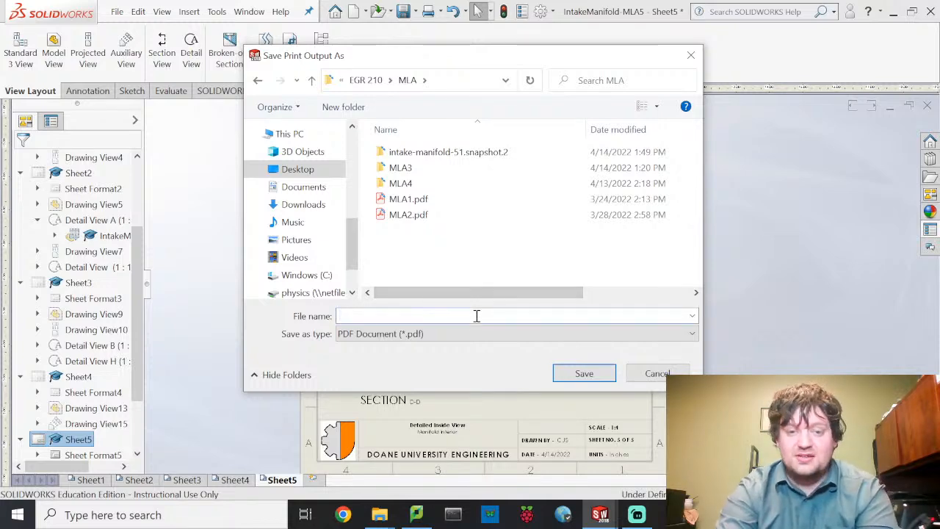
click(657, 373)
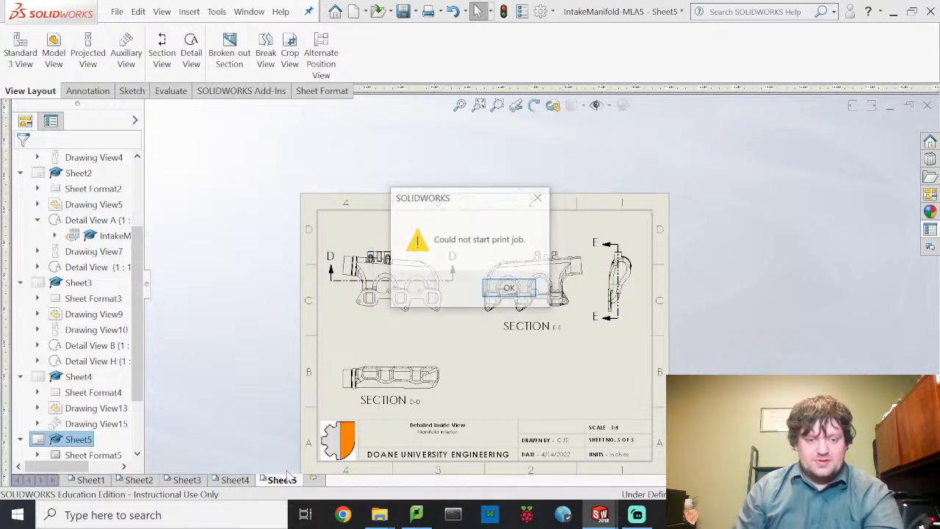
click(508, 290)
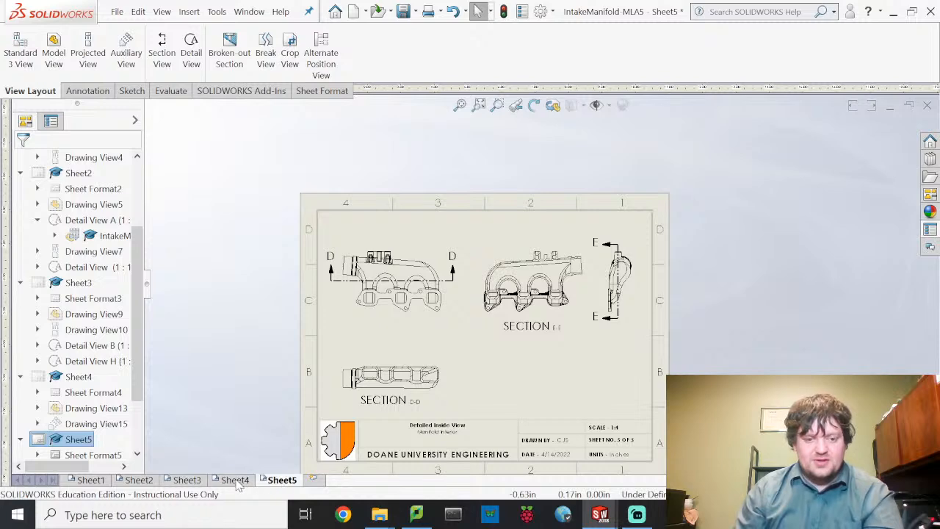
- Review the Circular Outlet Details, Detail of Middle Inlet and Sheet1 sheets
click(211, 478)
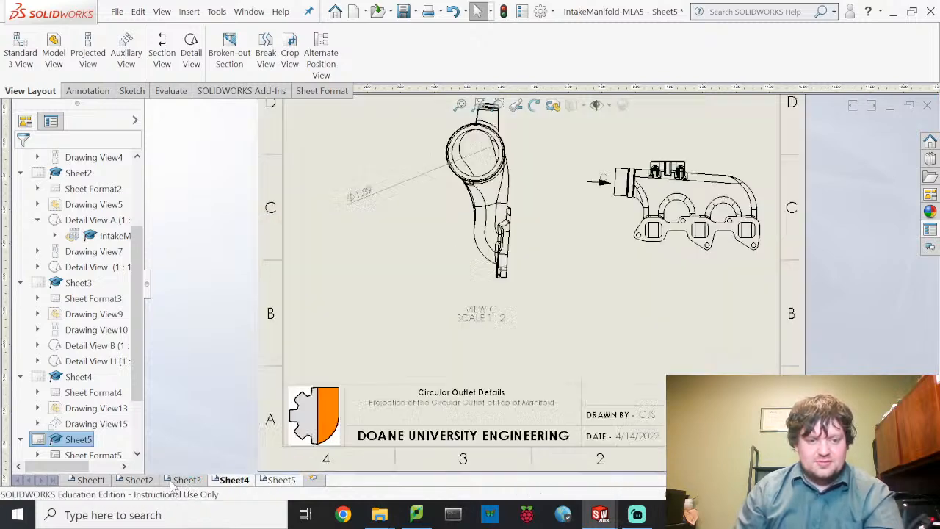
click(117, 480)
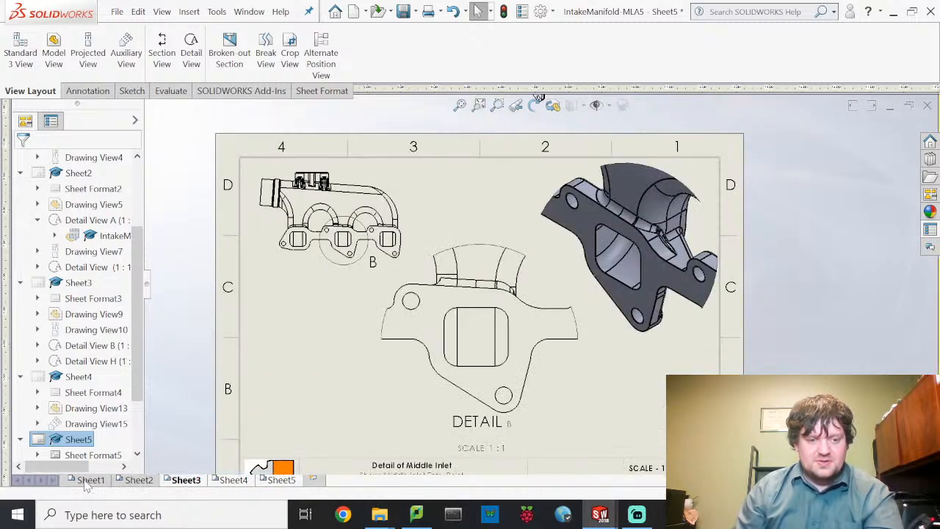
click(89, 480)
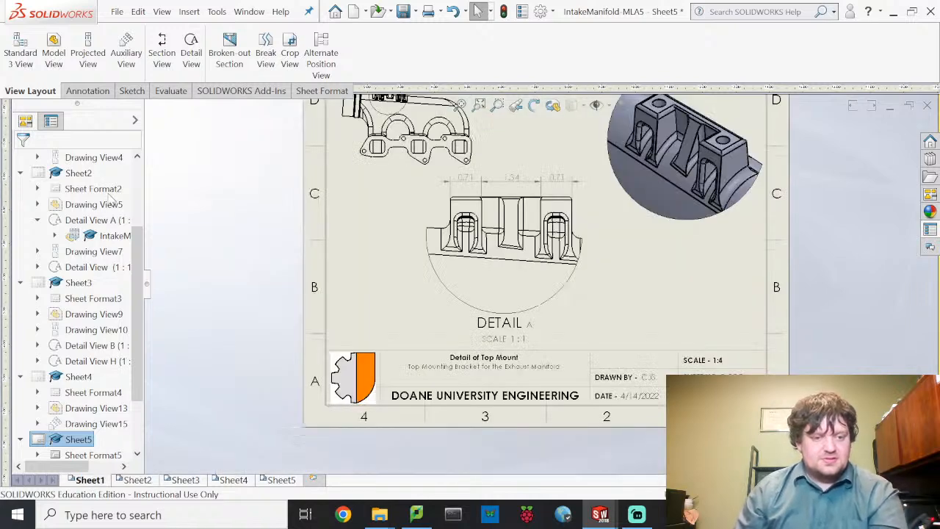
click(116, 12)
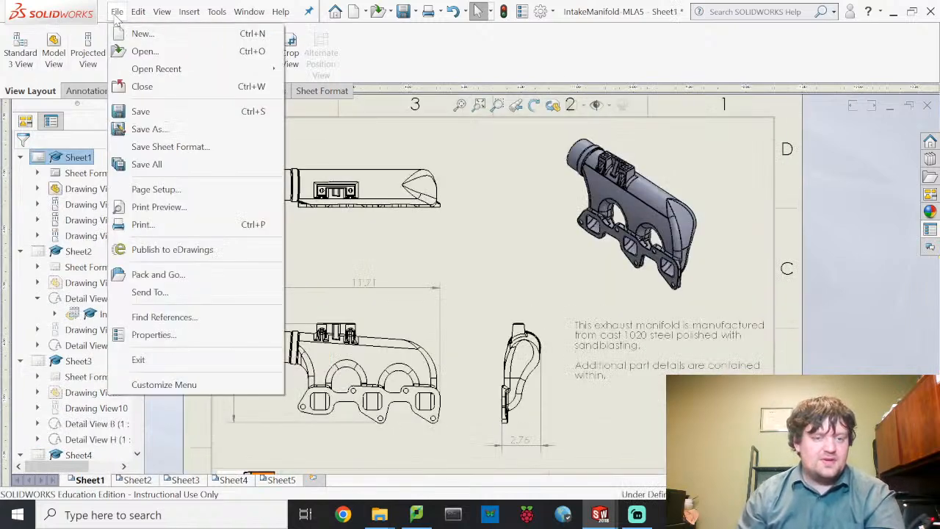
click(162, 226)
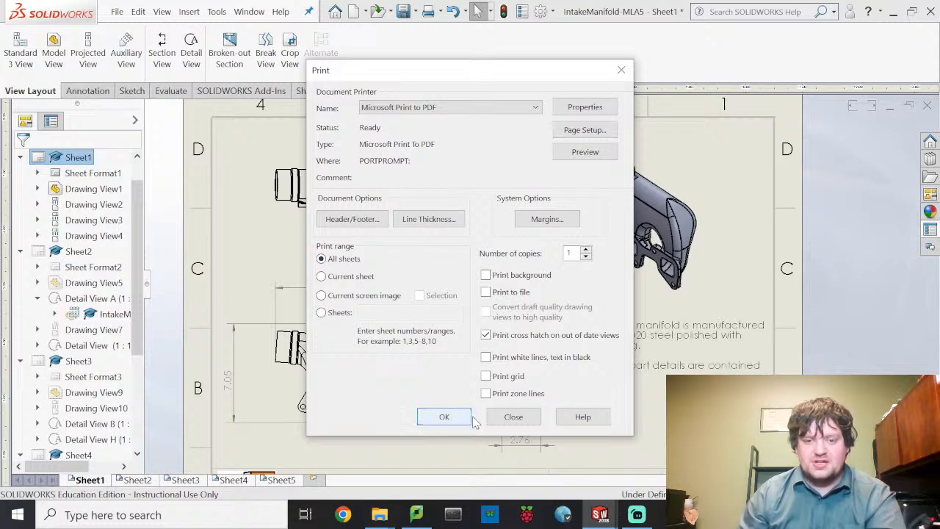
- From Sheet5, print all sheets with Microsoft Print to PDF
click(285, 482)
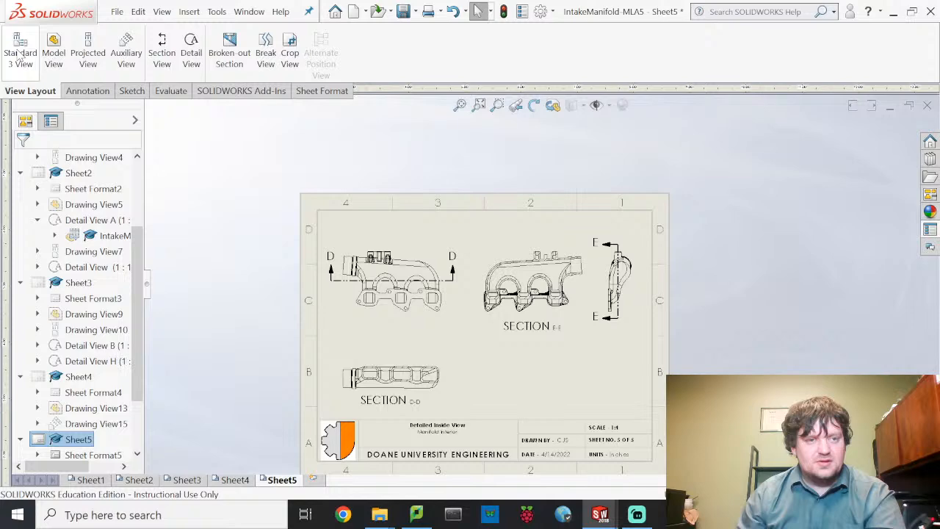
click(117, 11)
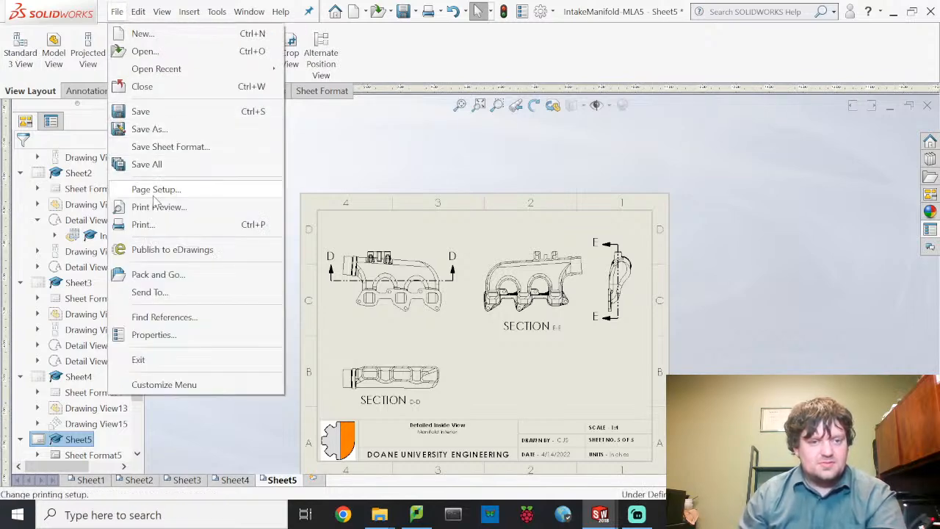
click(162, 227)
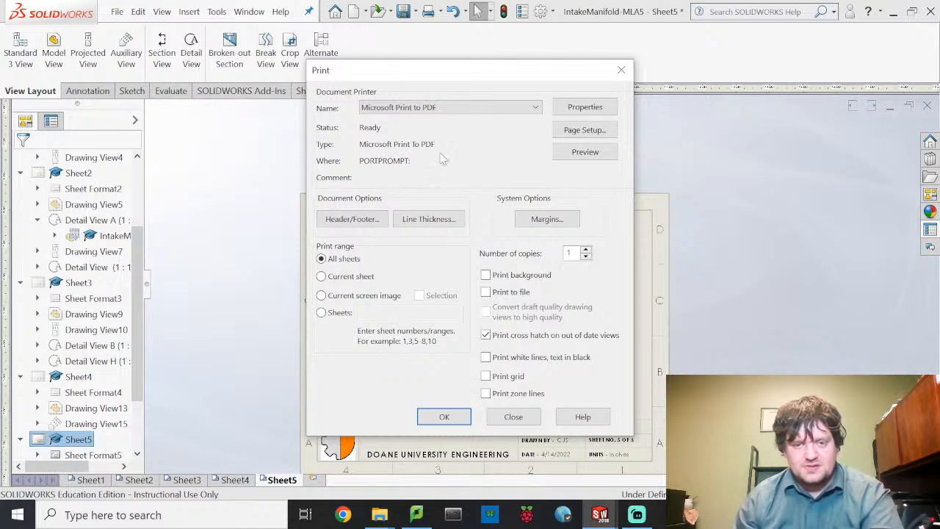
click(457, 416)
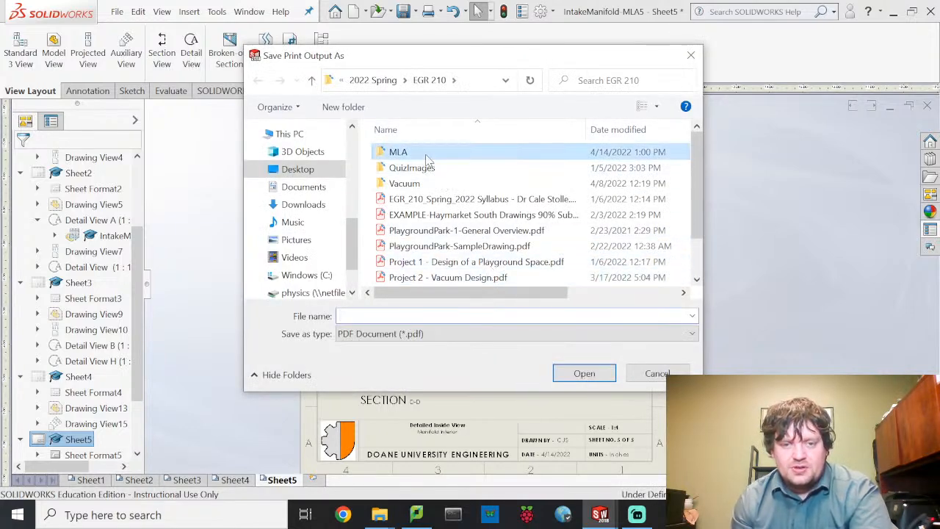
- Save the PDF as MLA5 in the MLA folder
double_click(425, 157)
click(443, 314)
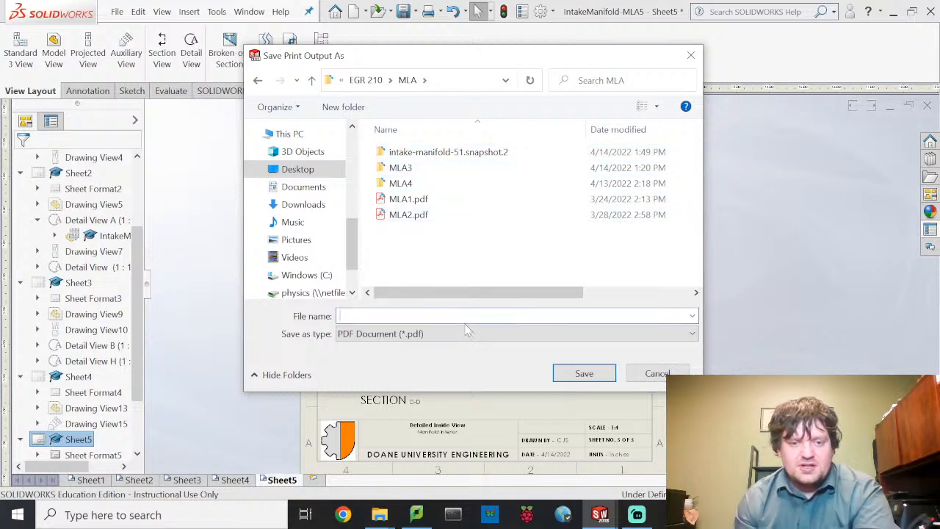
text(MLA)
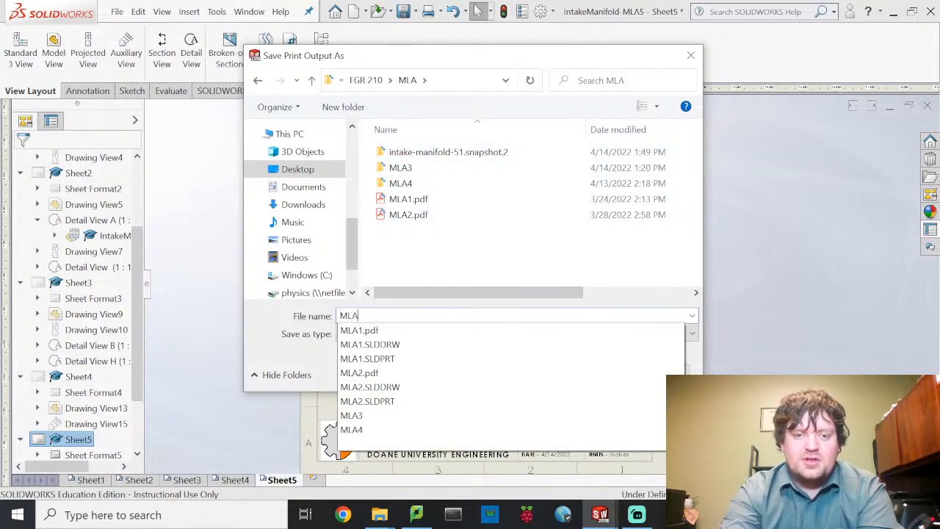
text(5)
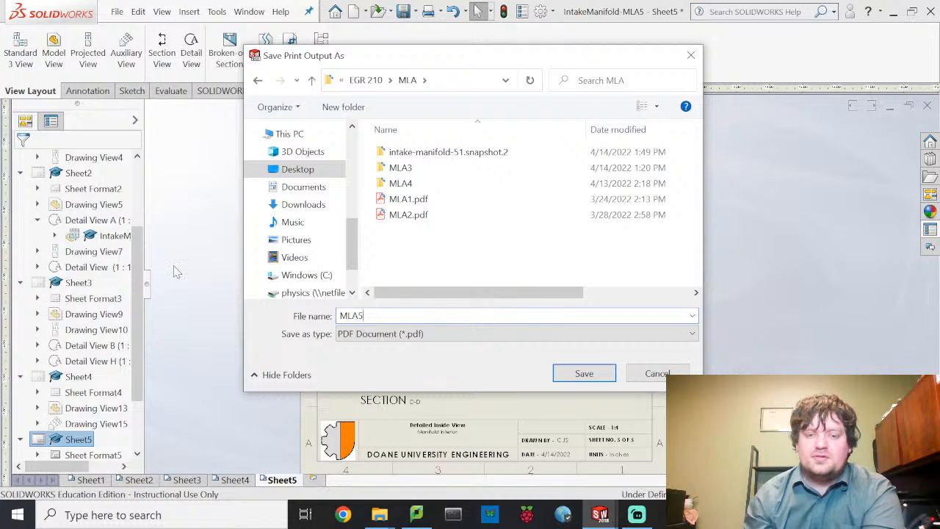
click(592, 376)
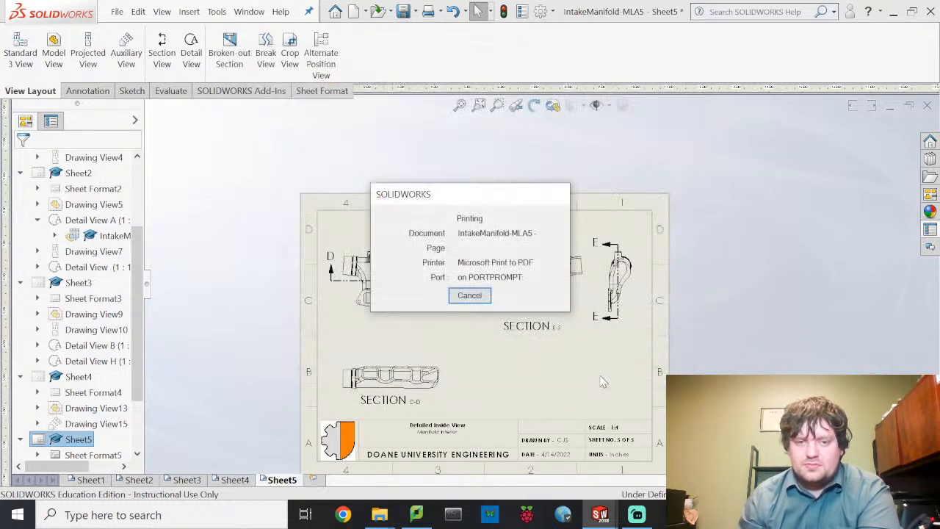